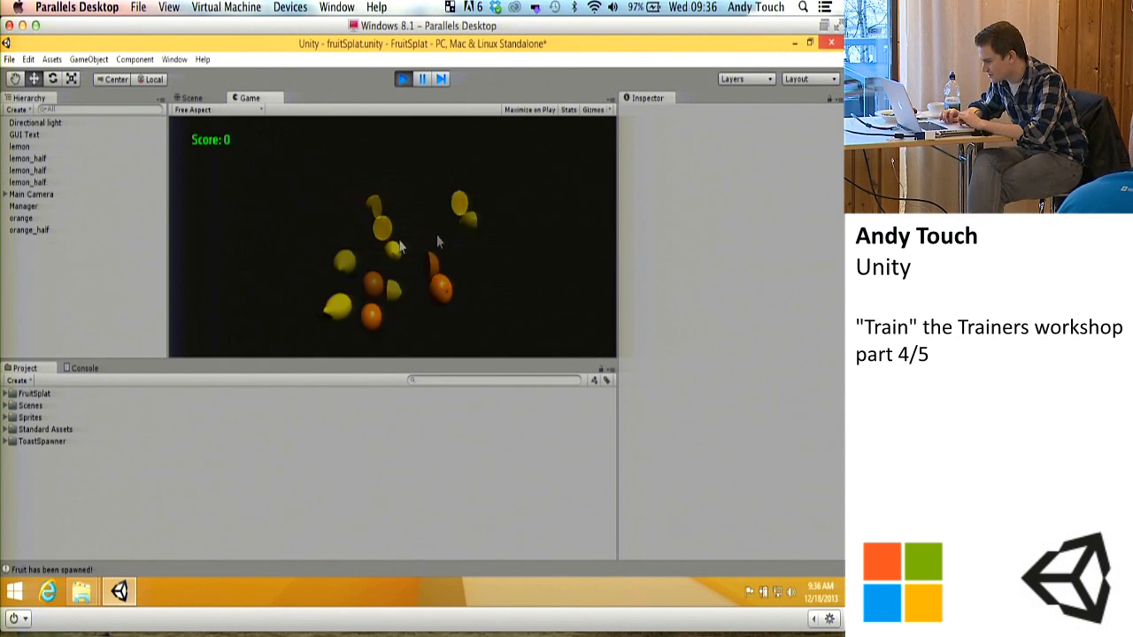
# Step: Playtest the fruit-splatting game by hitting the spawned fruit, and stop play mode
pyautogui.click(412, 269)
pyautogui.click(409, 257)
pyautogui.click(400, 226)
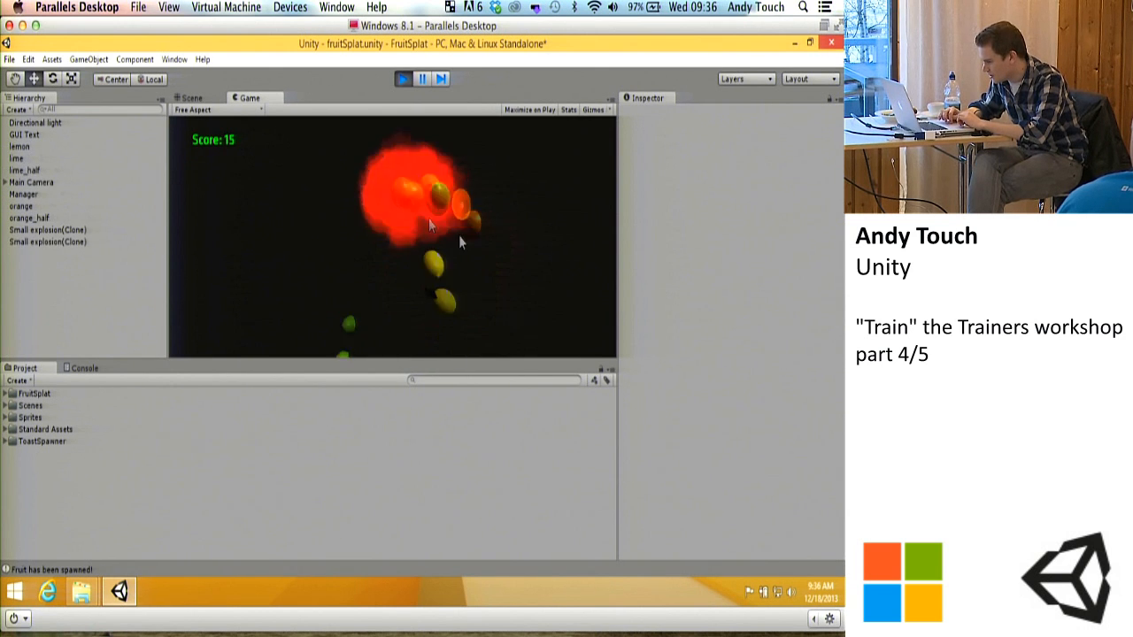
pyautogui.click(402, 79)
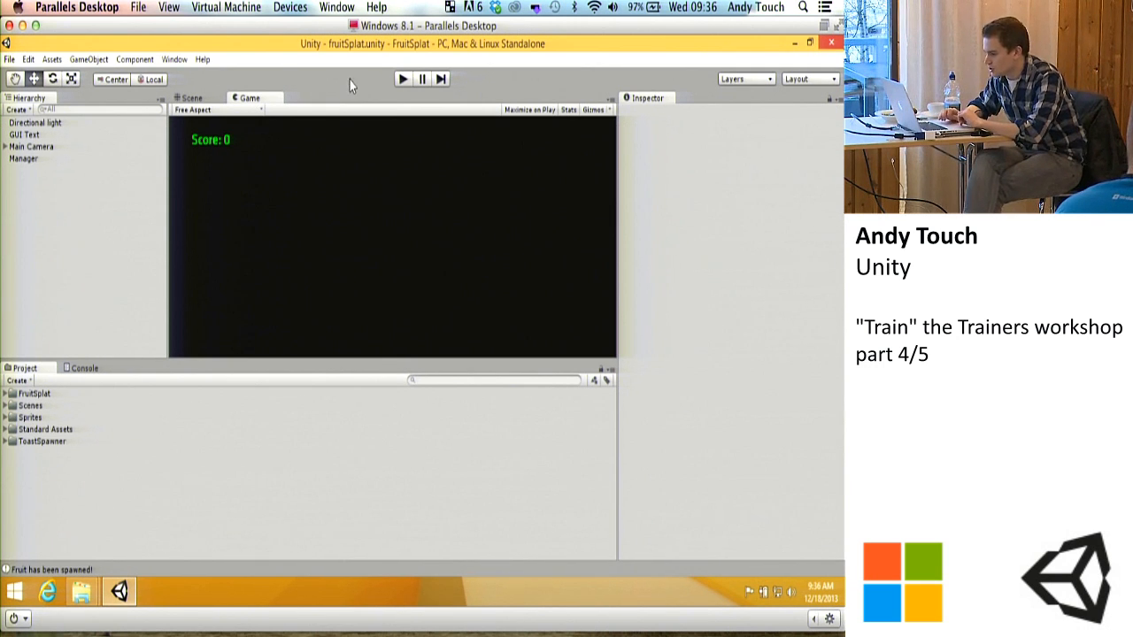
pyautogui.click(9, 59)
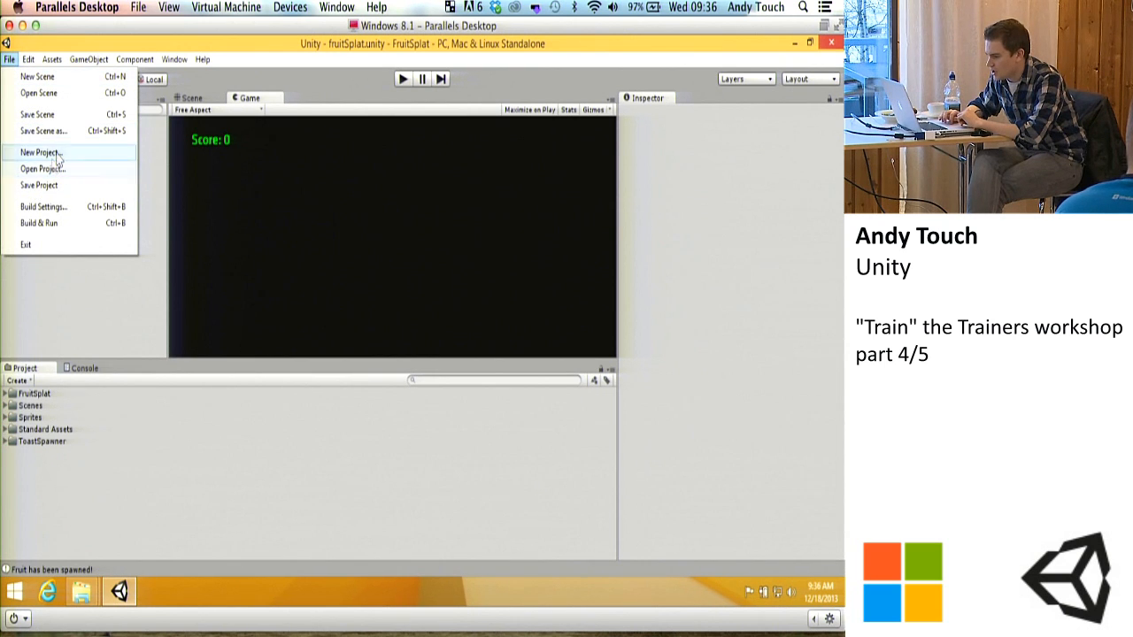
pyautogui.click(76, 293)
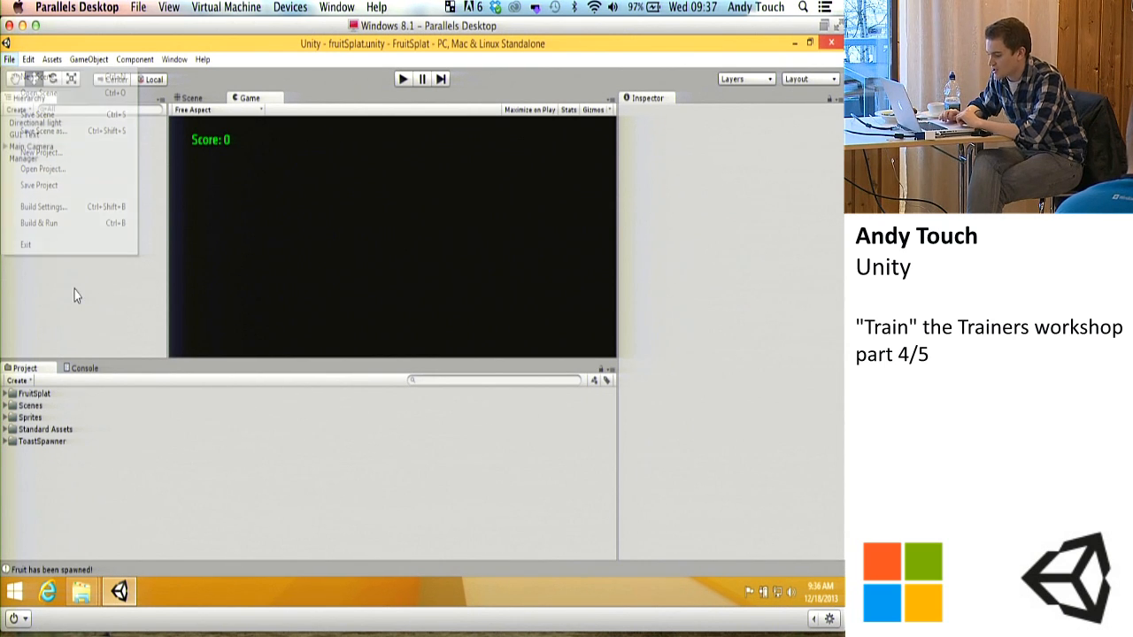
# Step: Switch to the Mobile Build Resources window in File Explorer and examine its Texture and Packages folders
pyautogui.click(81, 591)
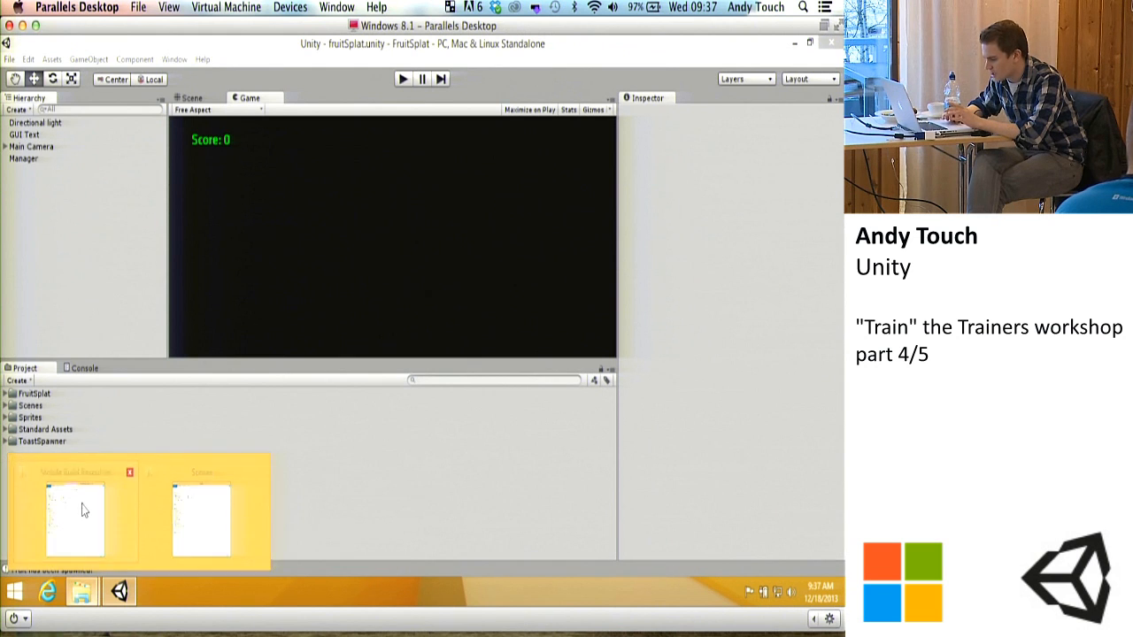
pyautogui.click(83, 508)
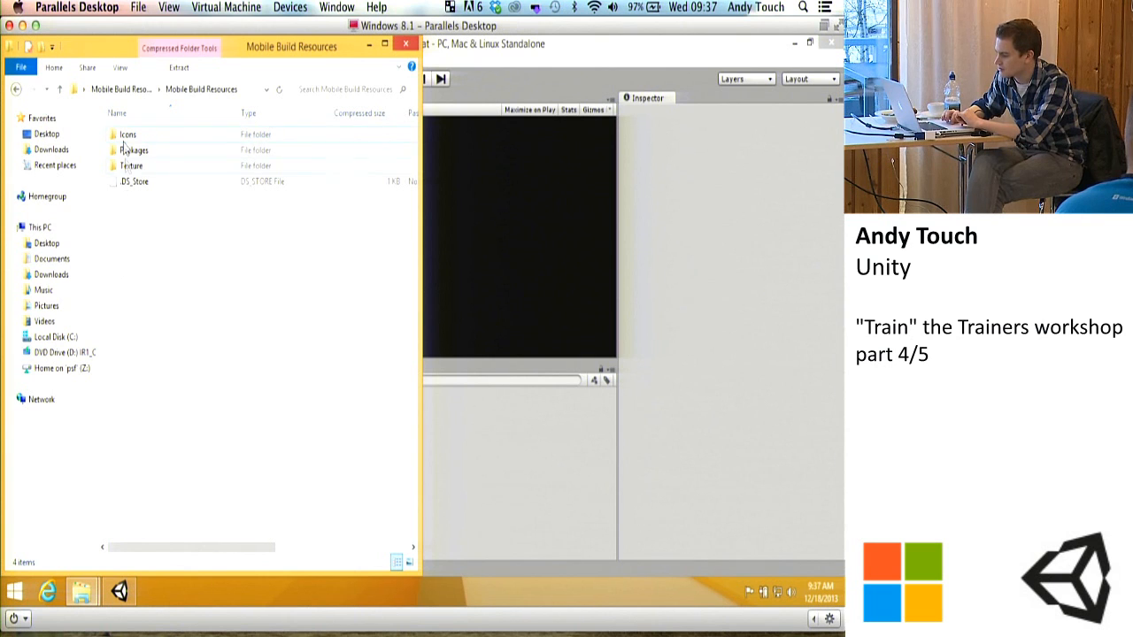
pyautogui.doubleClick(129, 167)
pyautogui.click(129, 135)
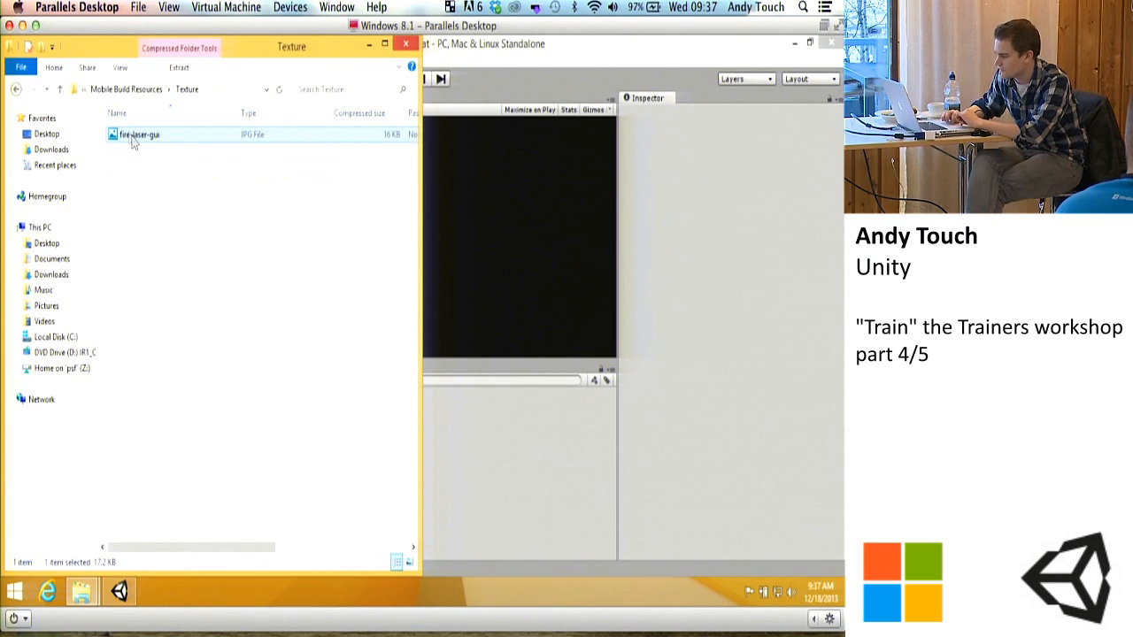
pyautogui.click(16, 88)
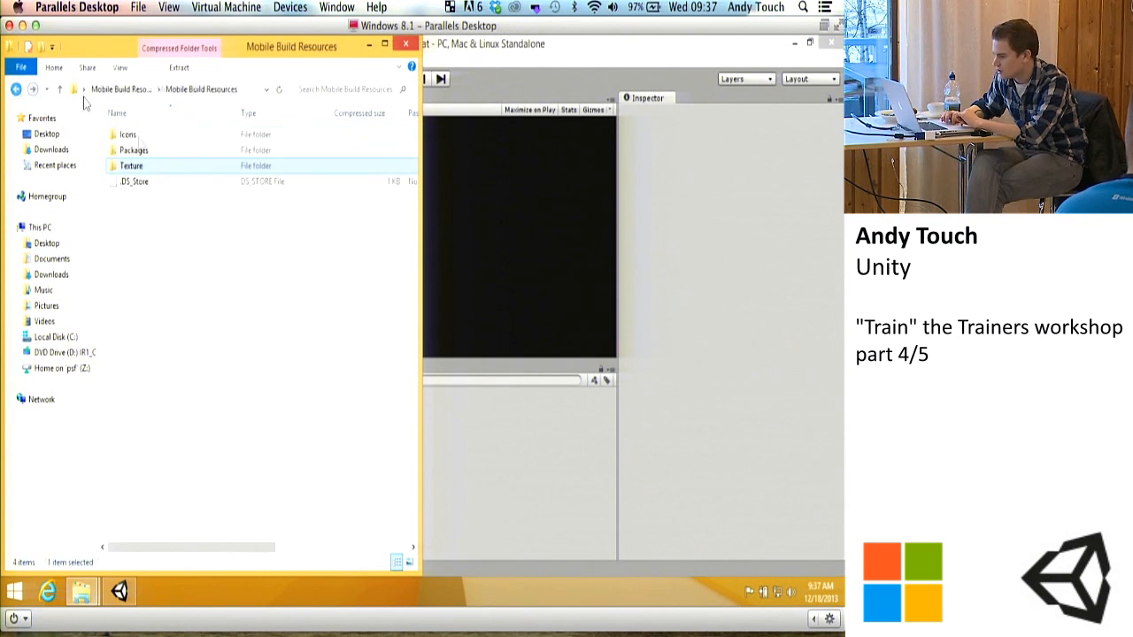
pyautogui.doubleClick(133, 149)
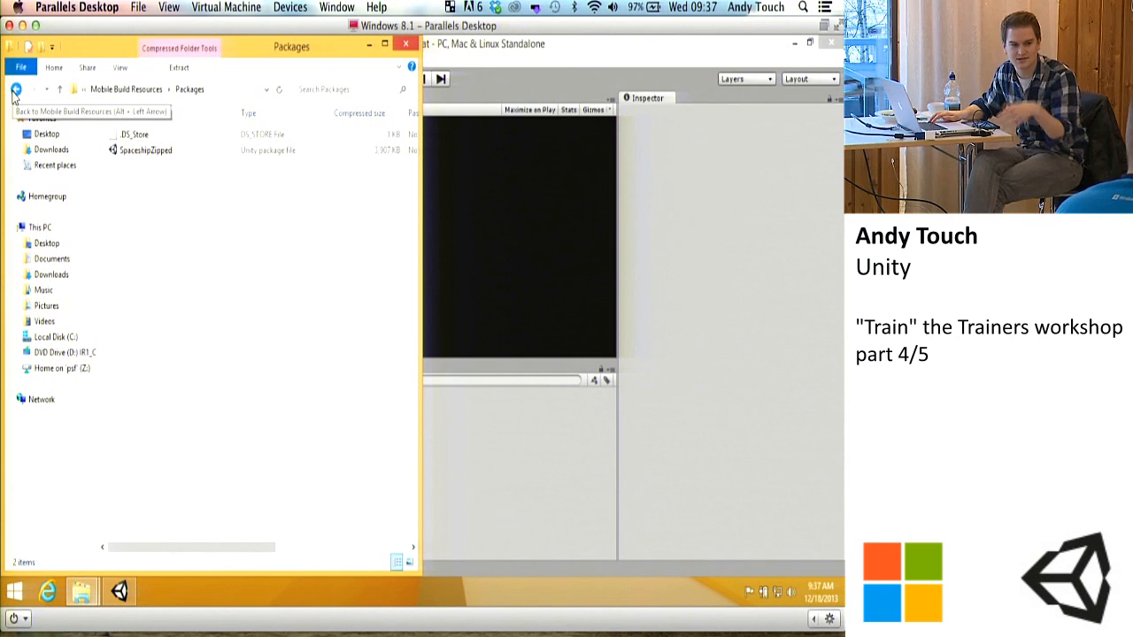
pyautogui.click(16, 90)
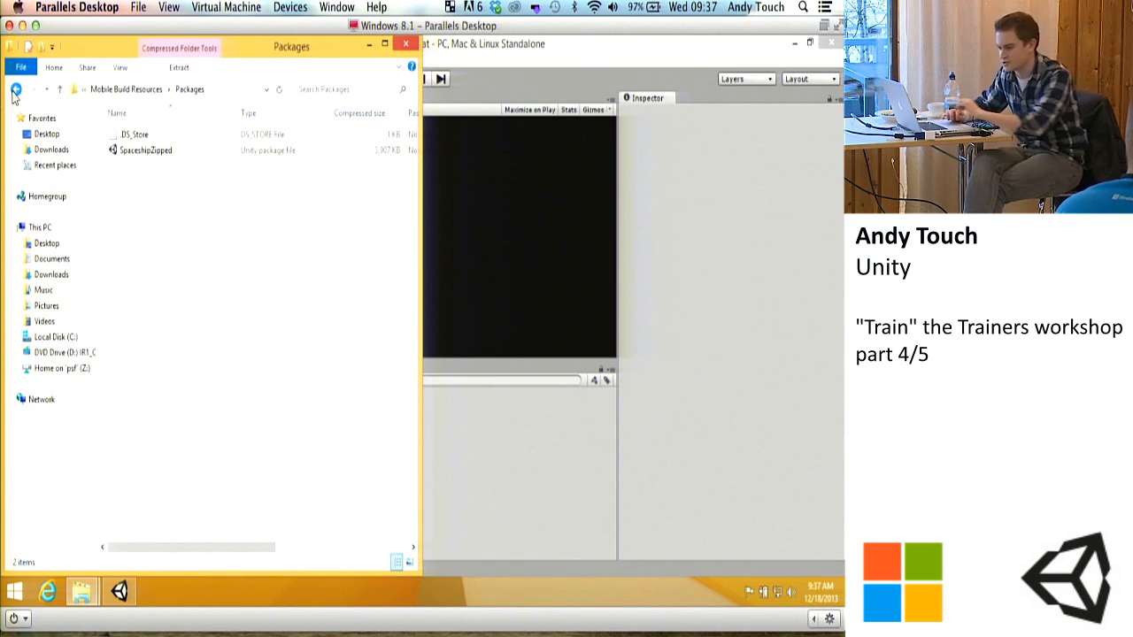
# Step: Open the Win App Store Icons folder inside Icons and look through its images as extra large icons
pyautogui.doubleClick(128, 135)
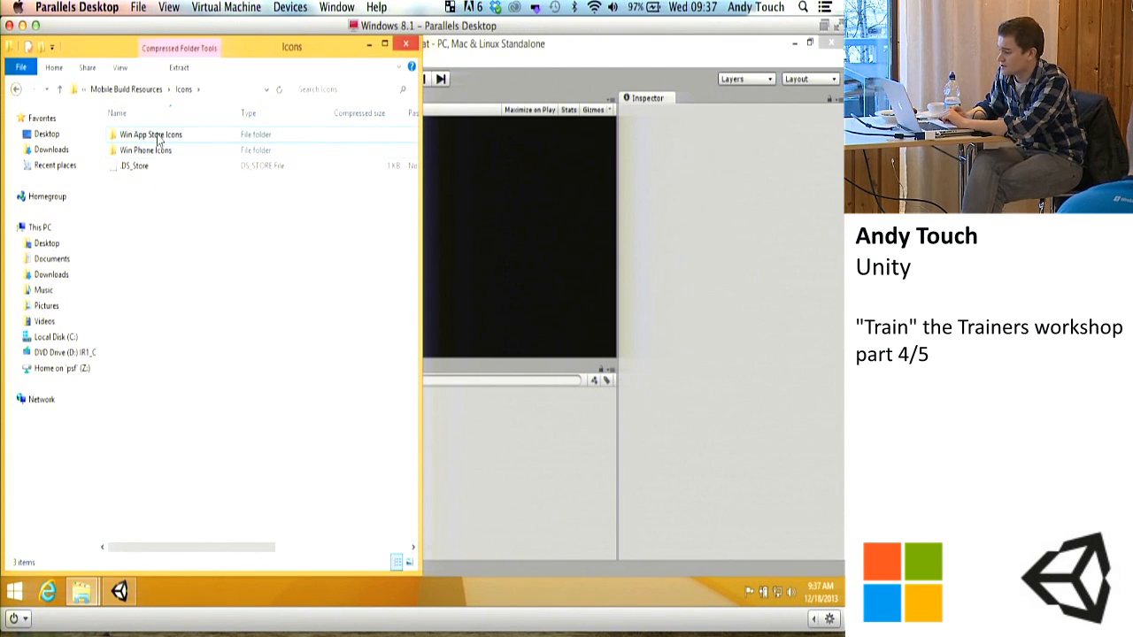
pyautogui.doubleClick(156, 142)
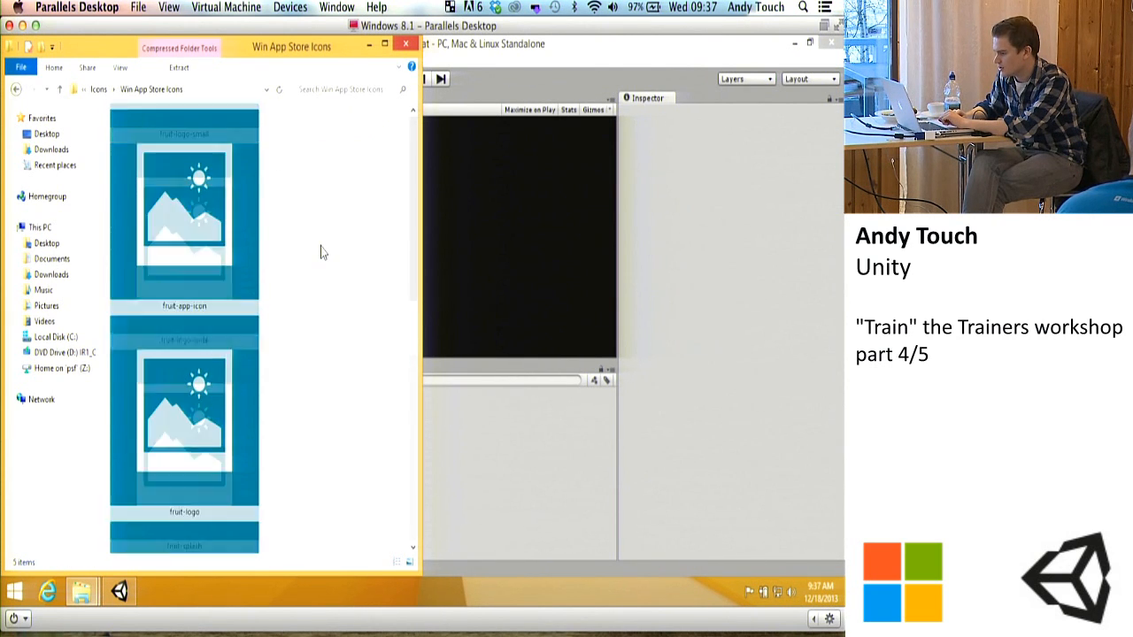
pyautogui.click(124, 70)
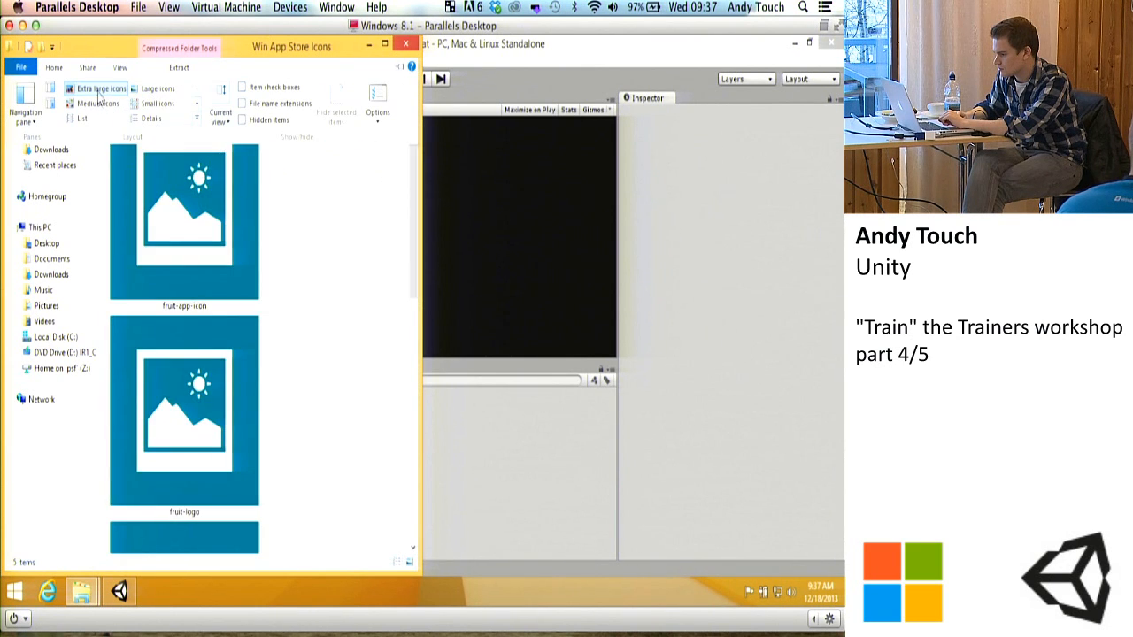
pyautogui.click(99, 90)
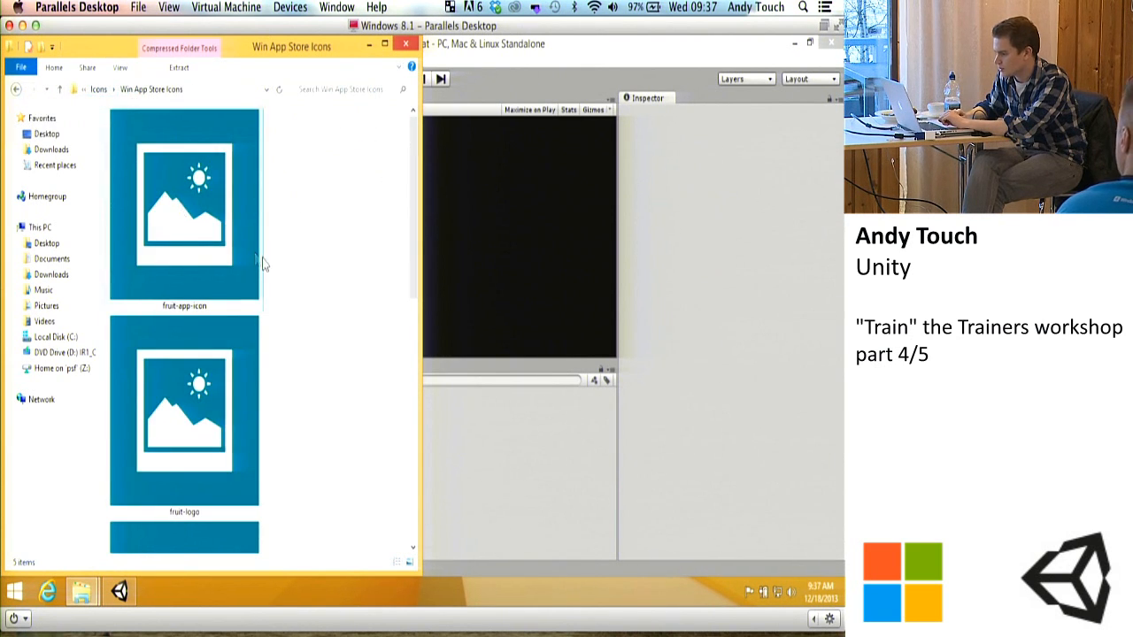
pyautogui.scroll(-5, 262, 262)
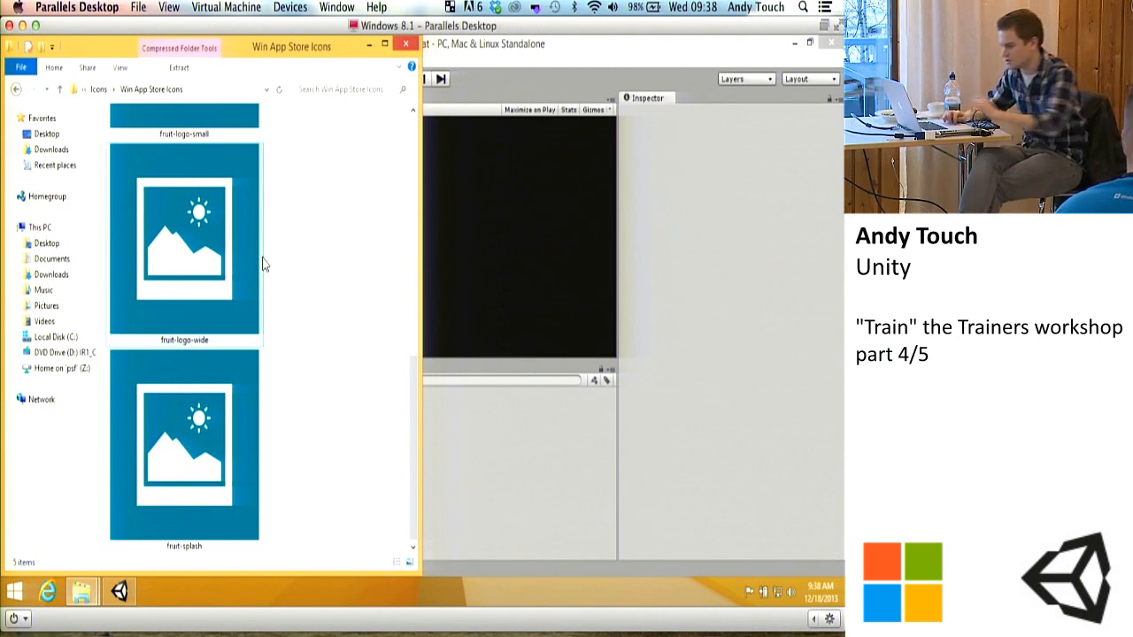
# Step: Open the Image folder inside Win Phone Icons and examine the spaceship-logo-medium file
pyautogui.click(15, 88)
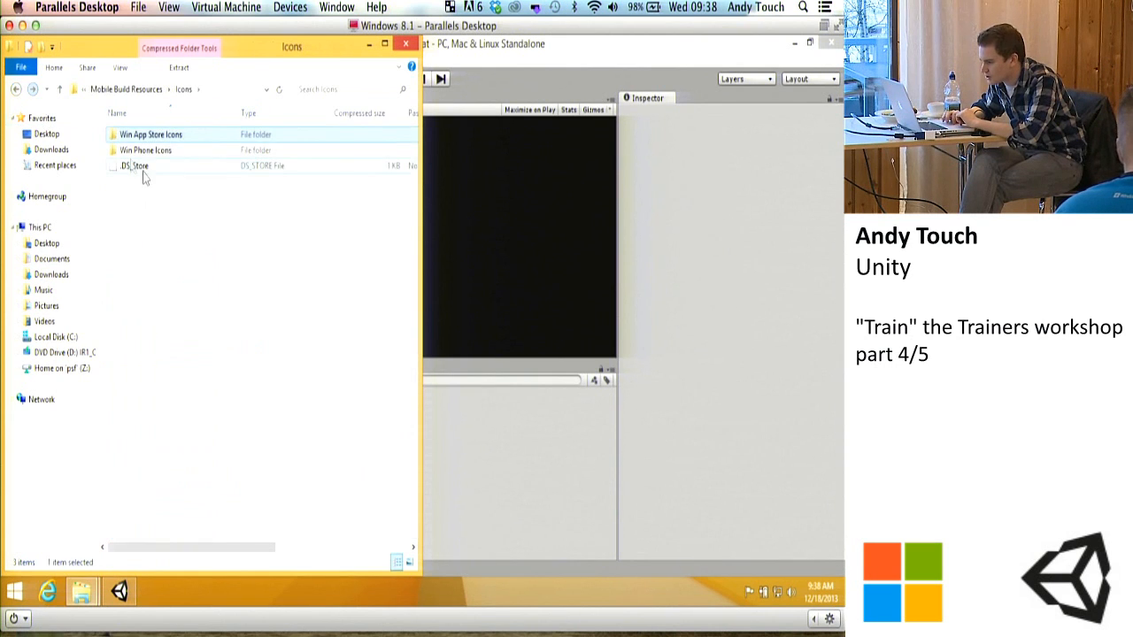
pyautogui.doubleClick(142, 149)
pyautogui.doubleClick(144, 155)
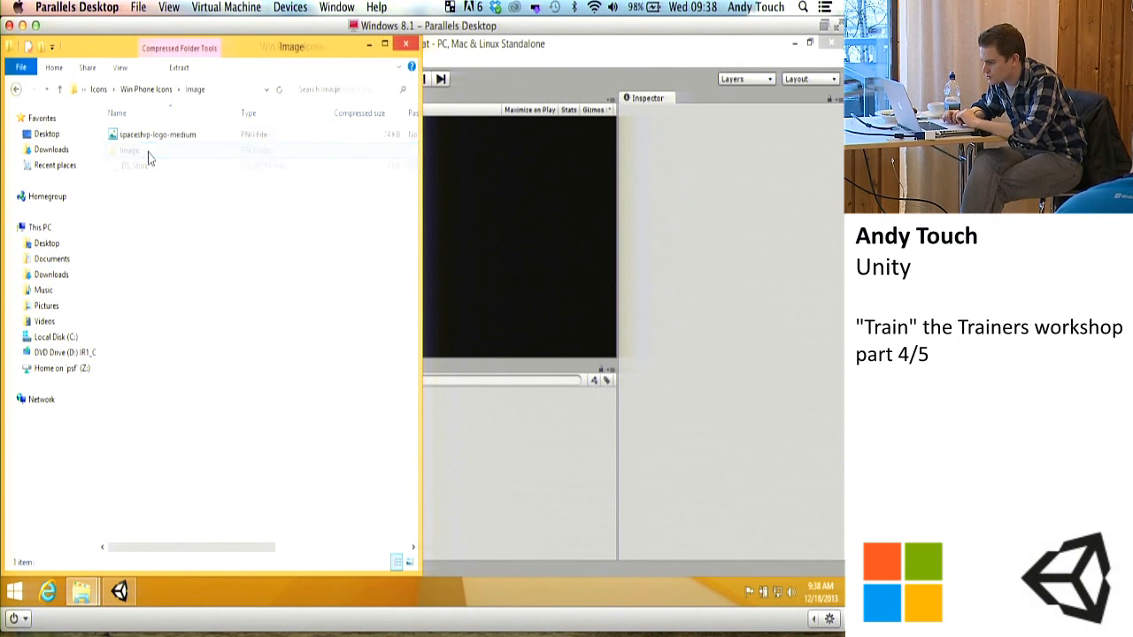
pyautogui.click(165, 137)
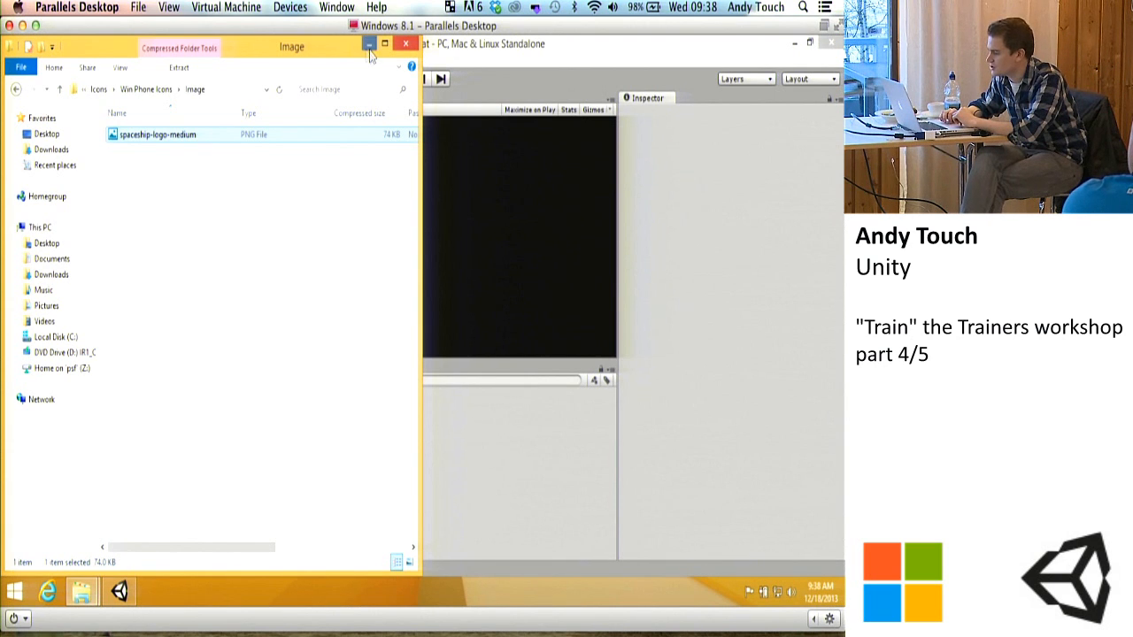
# Step: Return to Mobile Build Resources and copy its Icons, Packages and Texture folders
pyautogui.click(16, 89)
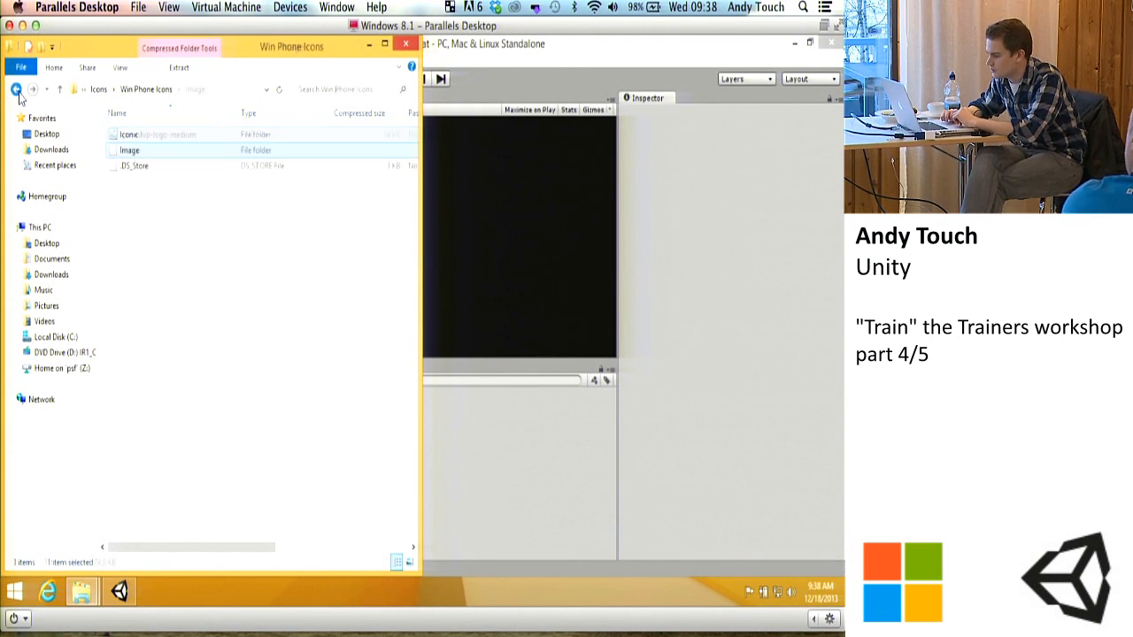
pyautogui.click(16, 89)
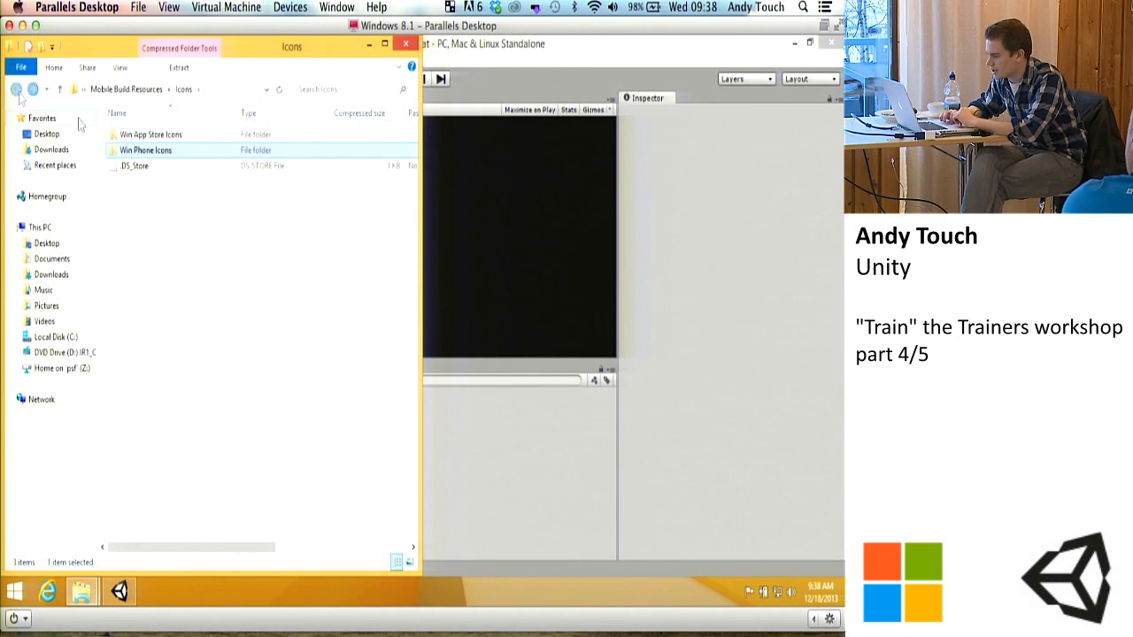
pyautogui.click(16, 90)
pyautogui.keyDown('shift'); pyautogui.click(131, 168); pyautogui.keyUp('shift')
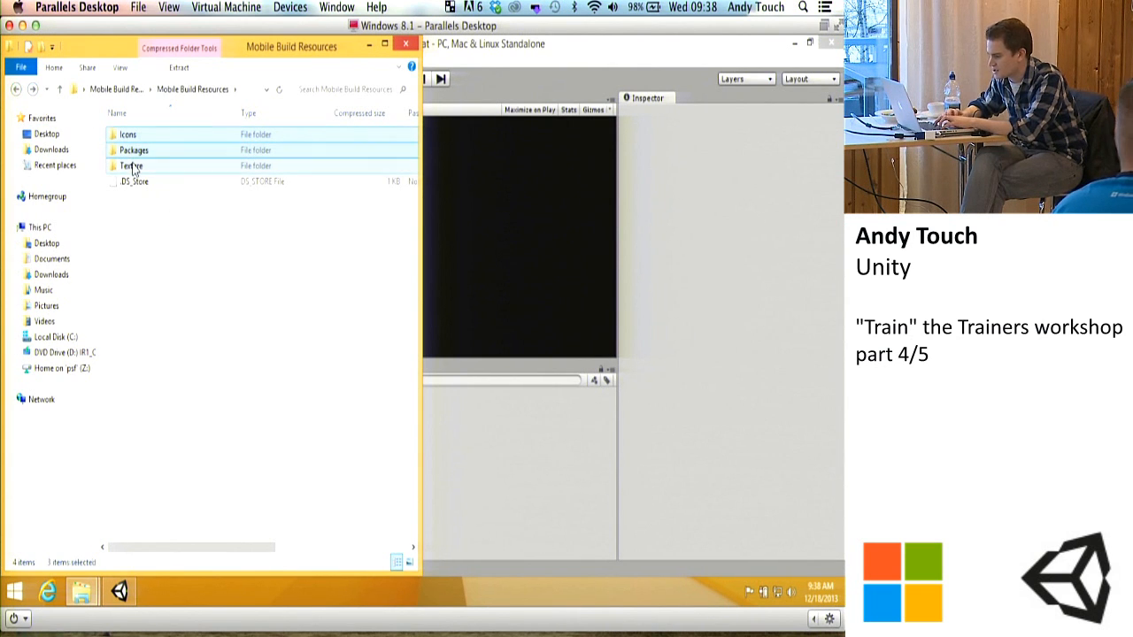
pyautogui.moveTo(160, 162); pyautogui.dragTo(498, 487)
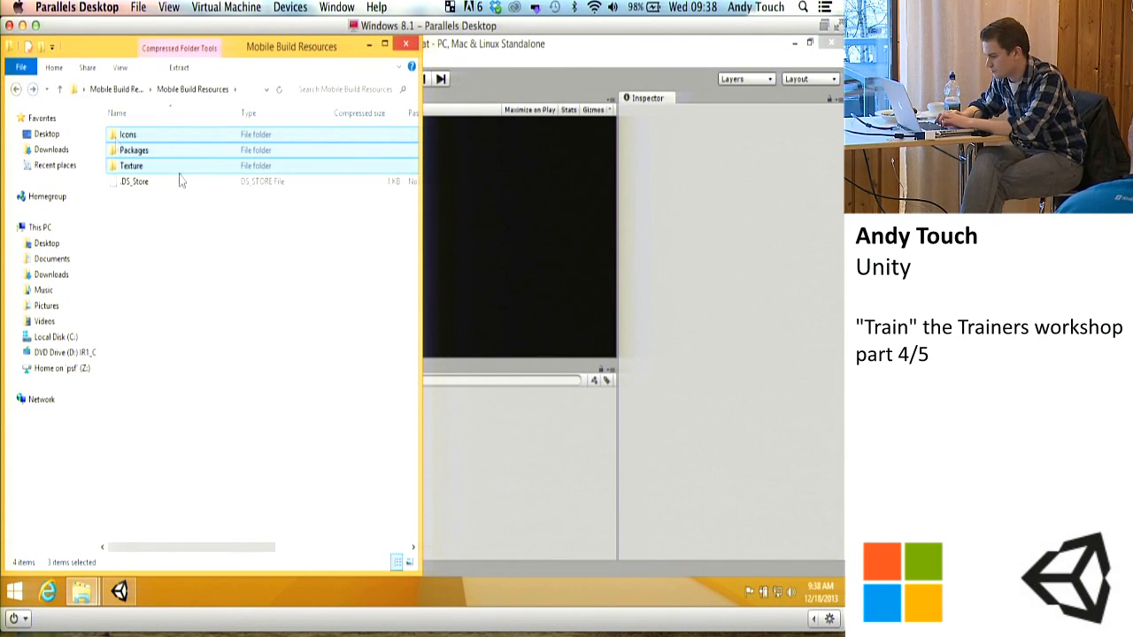
pyautogui.rightClick(133, 136)
pyautogui.click(160, 196)
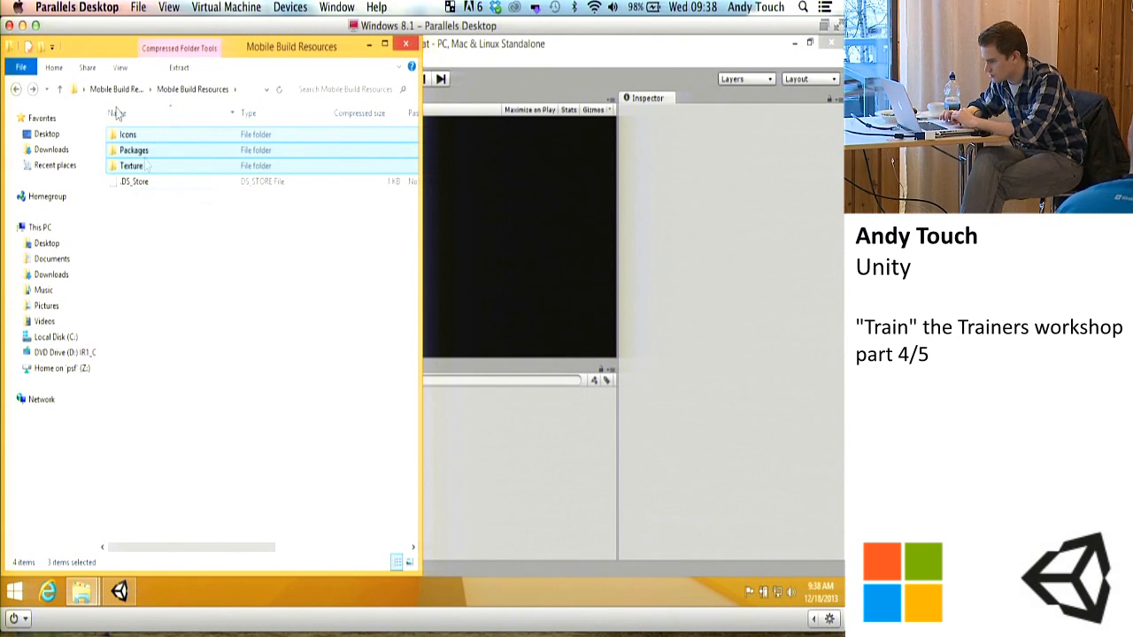
# Step: Paste the copied folders into the FruitSplat project's Assets folder under Train The Trainers Files, Day 2, Projects, and switch to Unity to import them
pyautogui.click(14, 90)
pyautogui.click(15, 90)
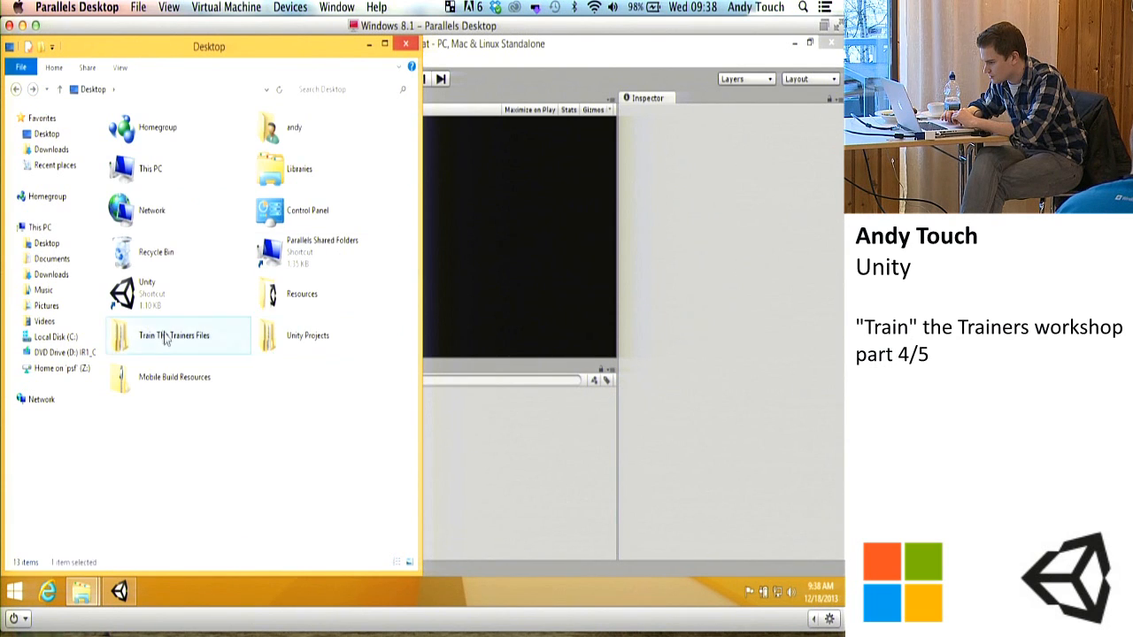
pyautogui.doubleClick(163, 335)
pyautogui.click(134, 142)
pyautogui.doubleClick(134, 142)
pyautogui.doubleClick(143, 150)
pyautogui.doubleClick(130, 137)
pyautogui.doubleClick(131, 134)
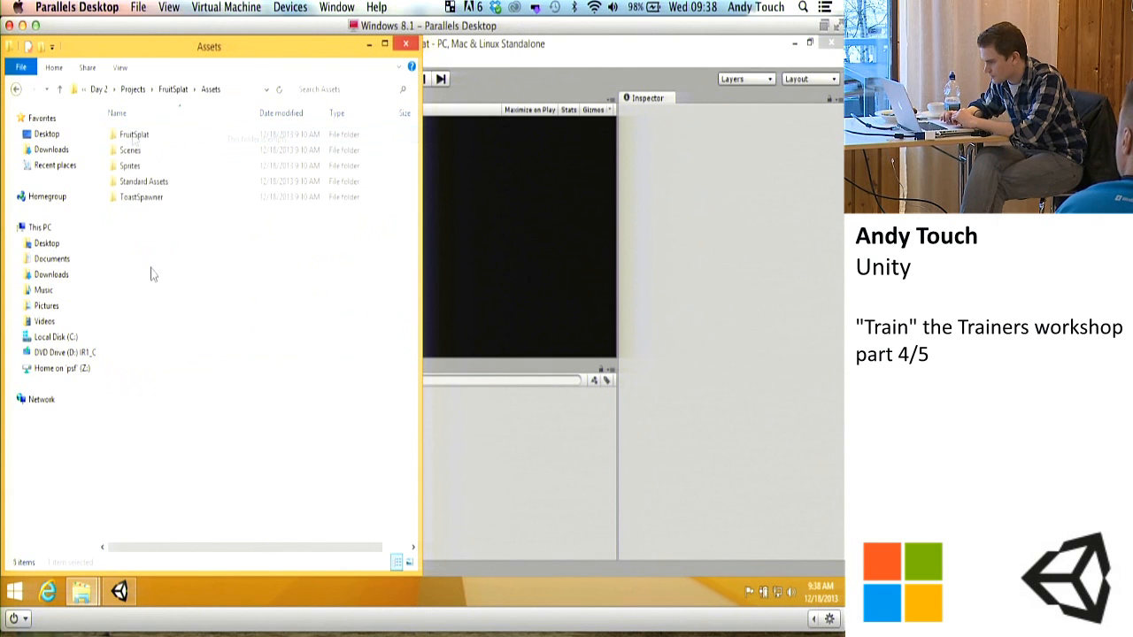
pyautogui.hotkey('ctrl', 'v')
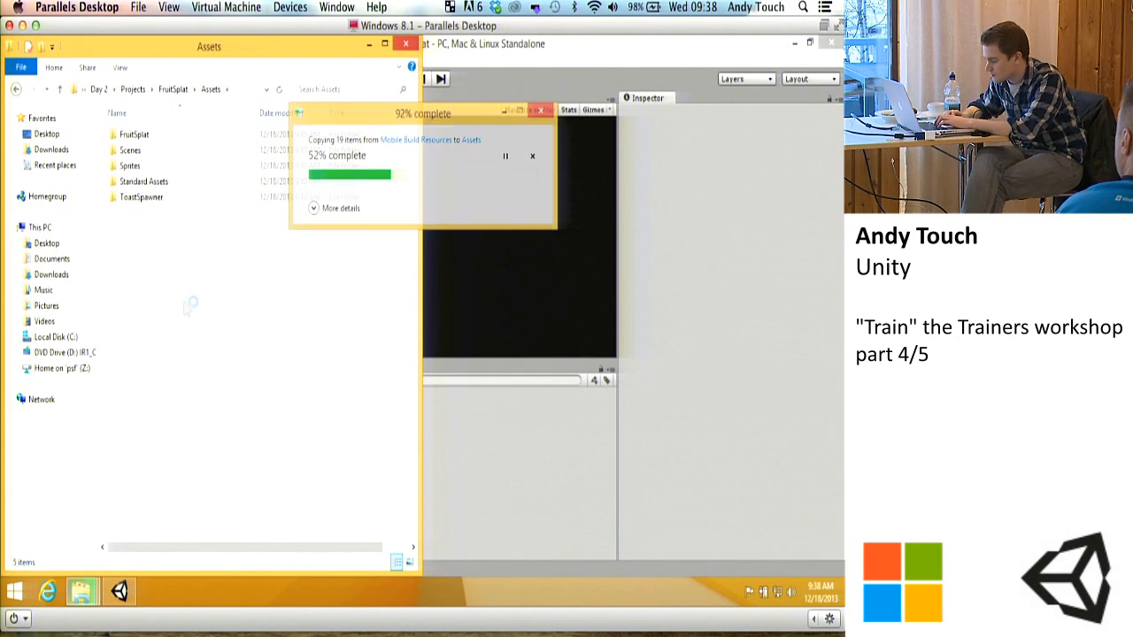
pyautogui.click(472, 409)
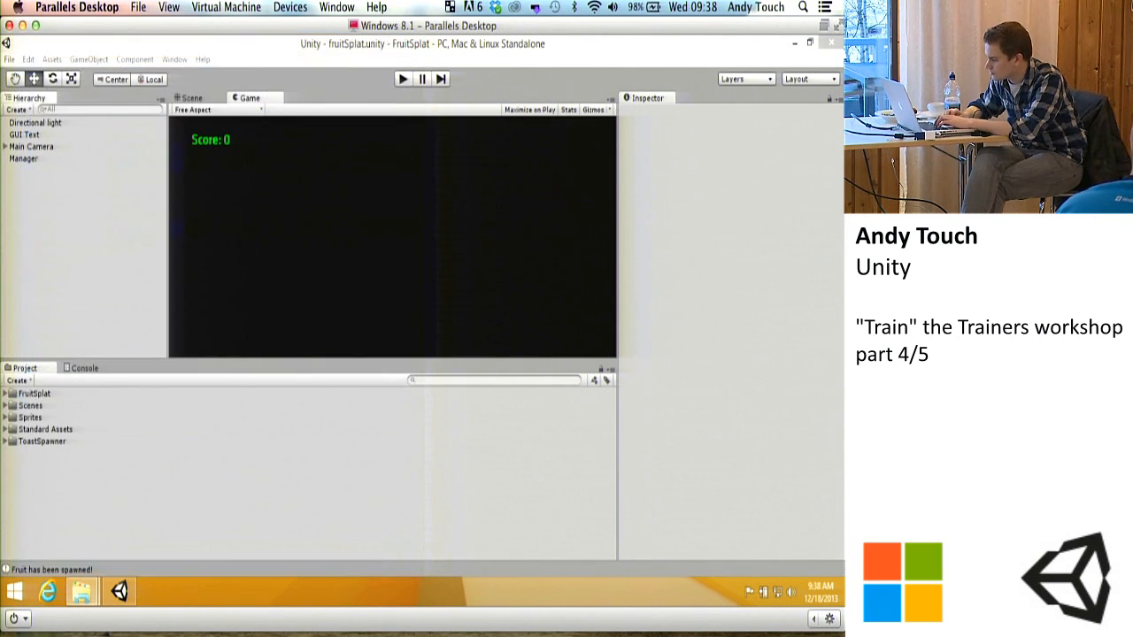
pyautogui.click(115, 466)
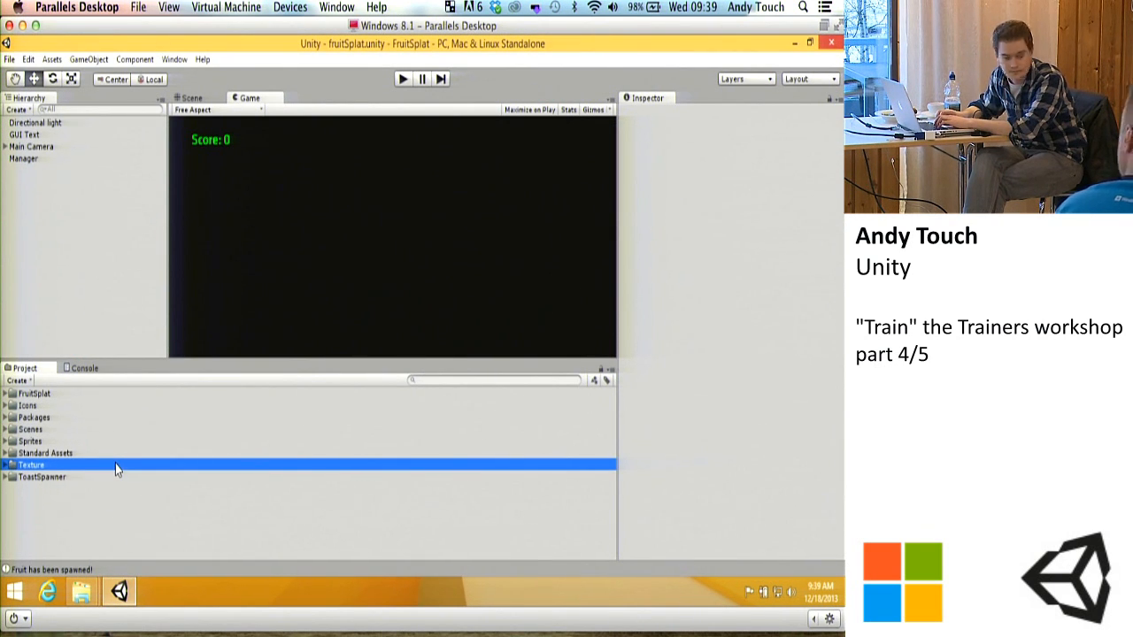
# Step: Switch to File Explorer and check the pasted folders in the project's Assets folder
pyautogui.moveTo(73, 605)
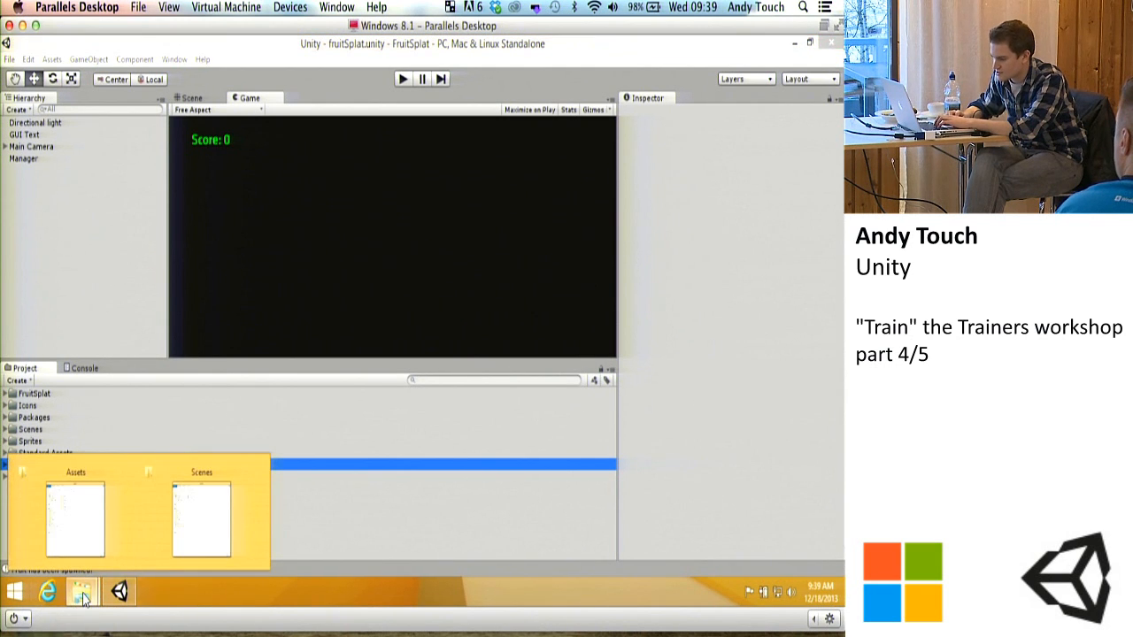
pyautogui.click(68, 548)
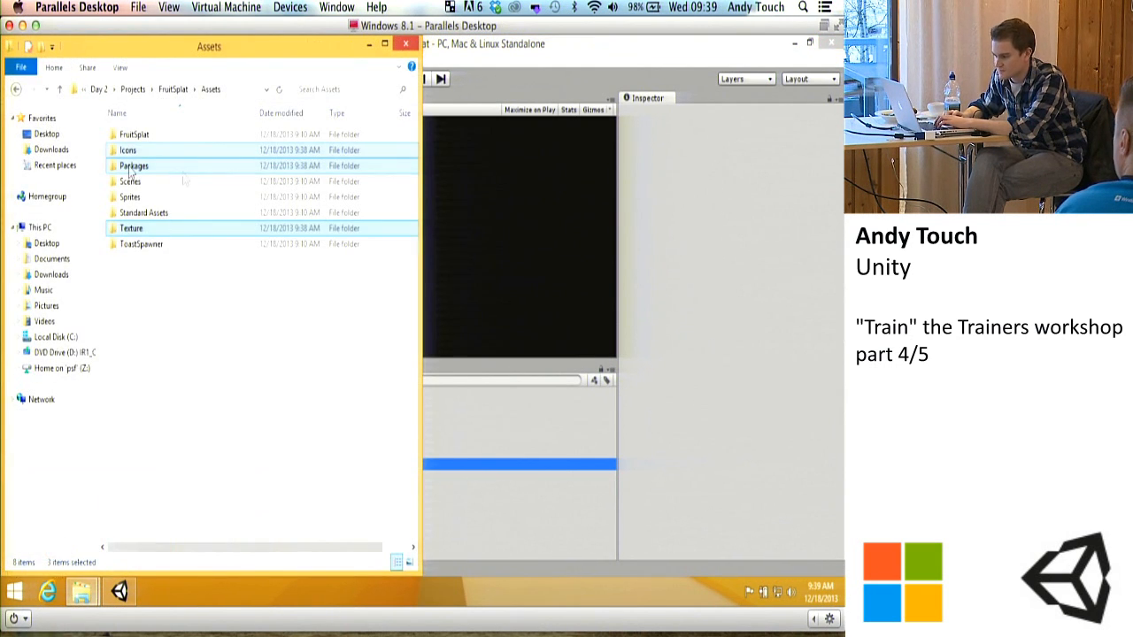
pyautogui.click(184, 349)
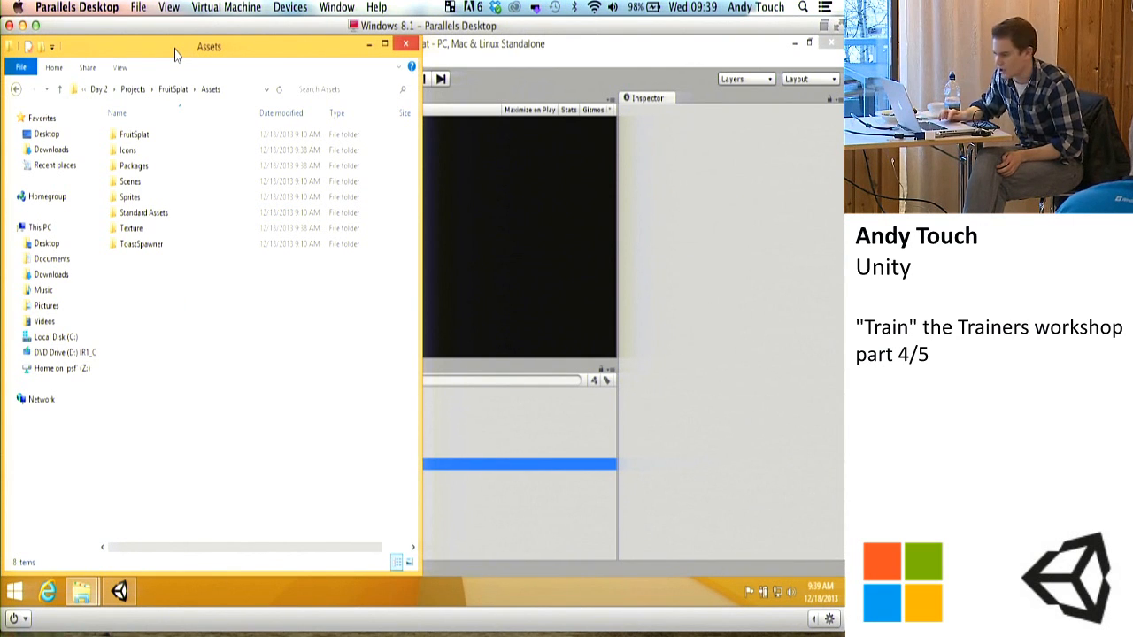
# Step: Switch to Unity and go through the project's top-level asset folders from FruitSplat to ToastSpawner
pyautogui.click(574, 428)
pyautogui.click(39, 393)
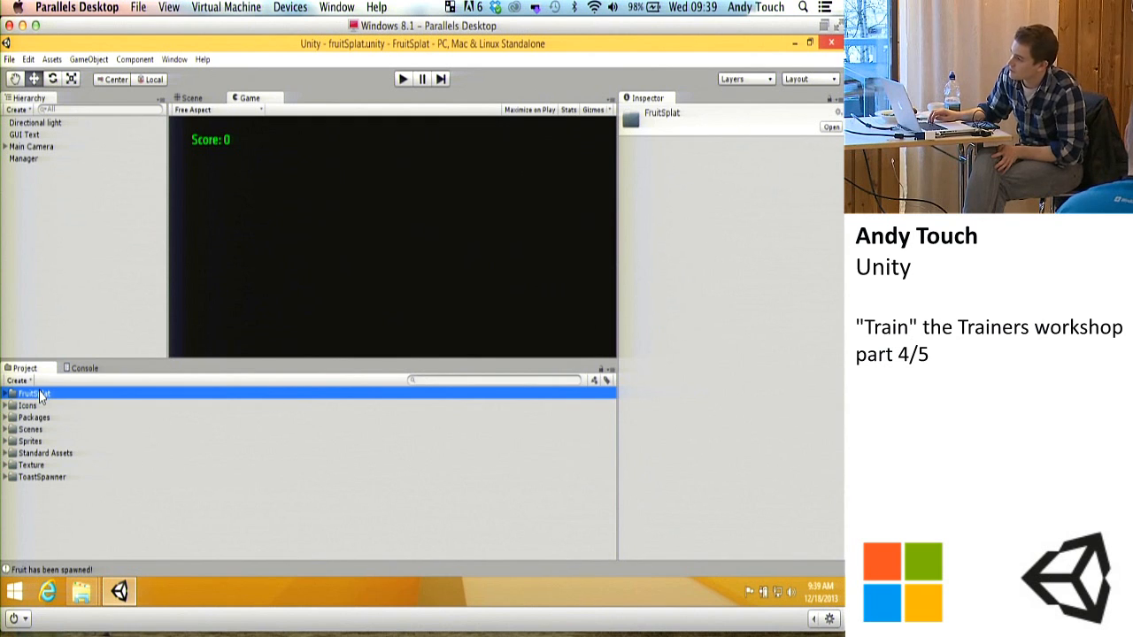
pyautogui.press('Down')
pyautogui.press('Down')
pyautogui.press('Down')
pyautogui.press('Down')
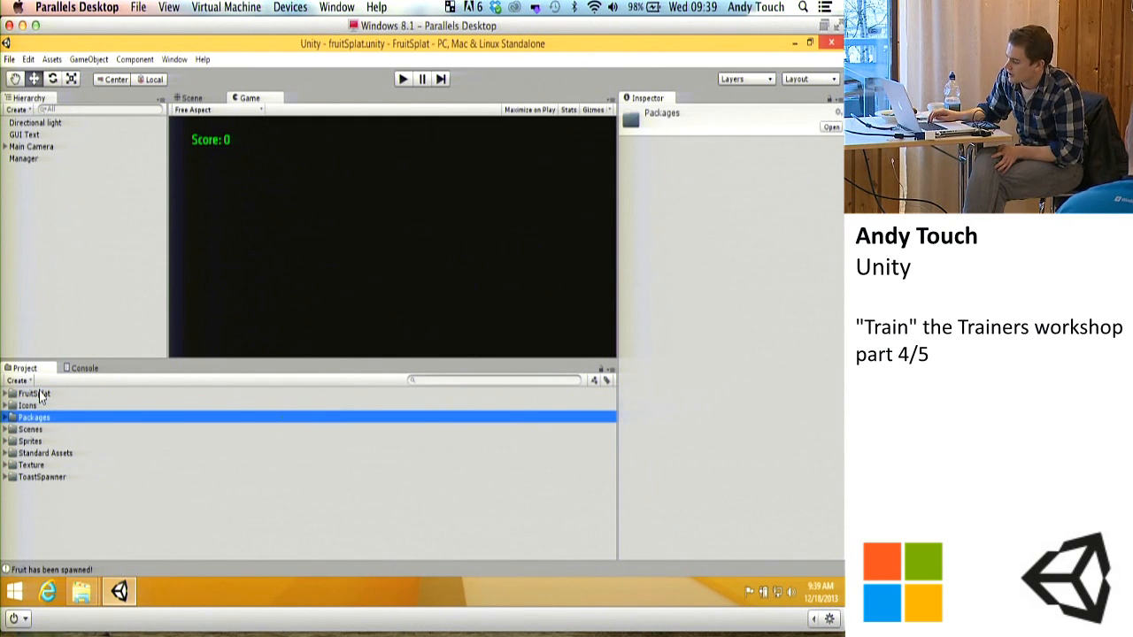
pyautogui.press('Down')
pyautogui.press('Down')
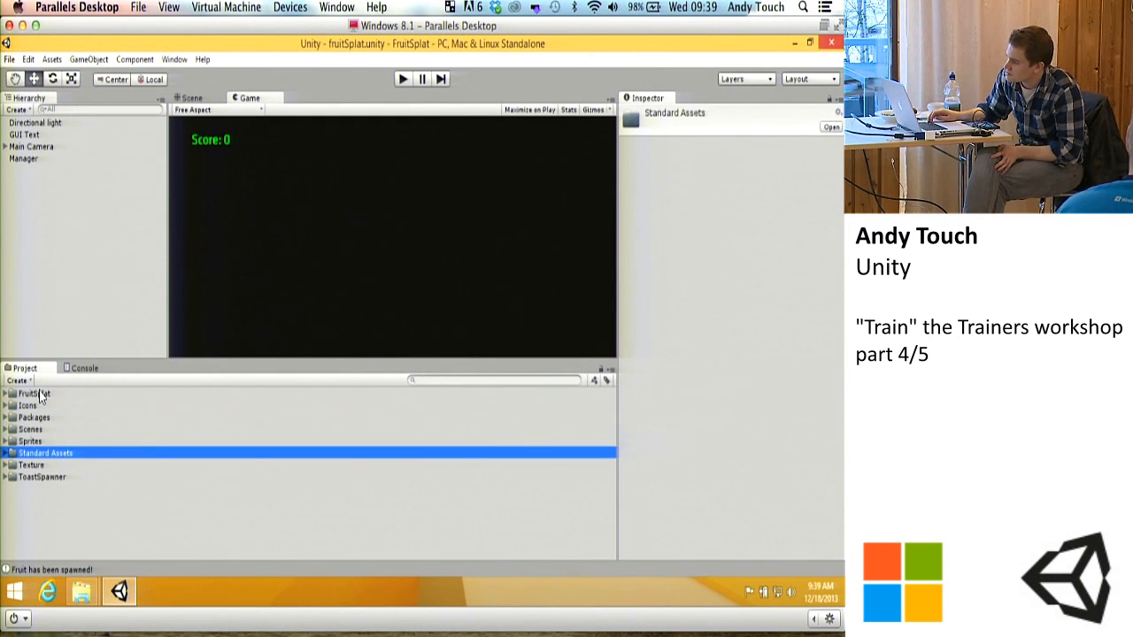
pyautogui.press('Down')
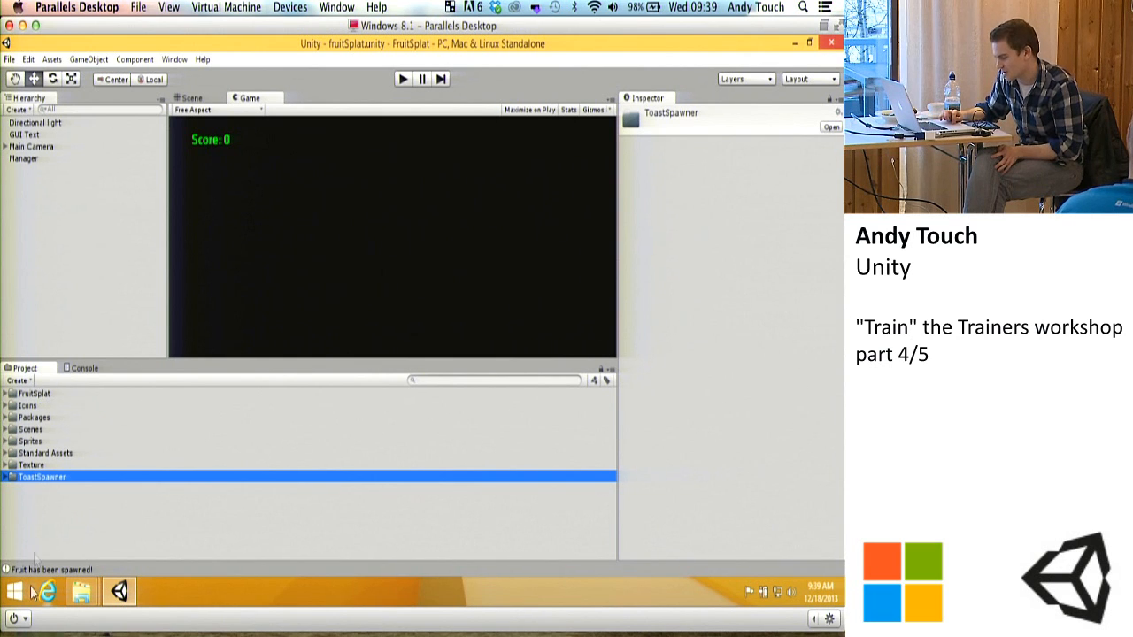
# Step: Preview the Win App Store icon images in the Icons folder, from fruit-app-icon to fruit-splash, and collapse the folder
pyautogui.click(45, 554)
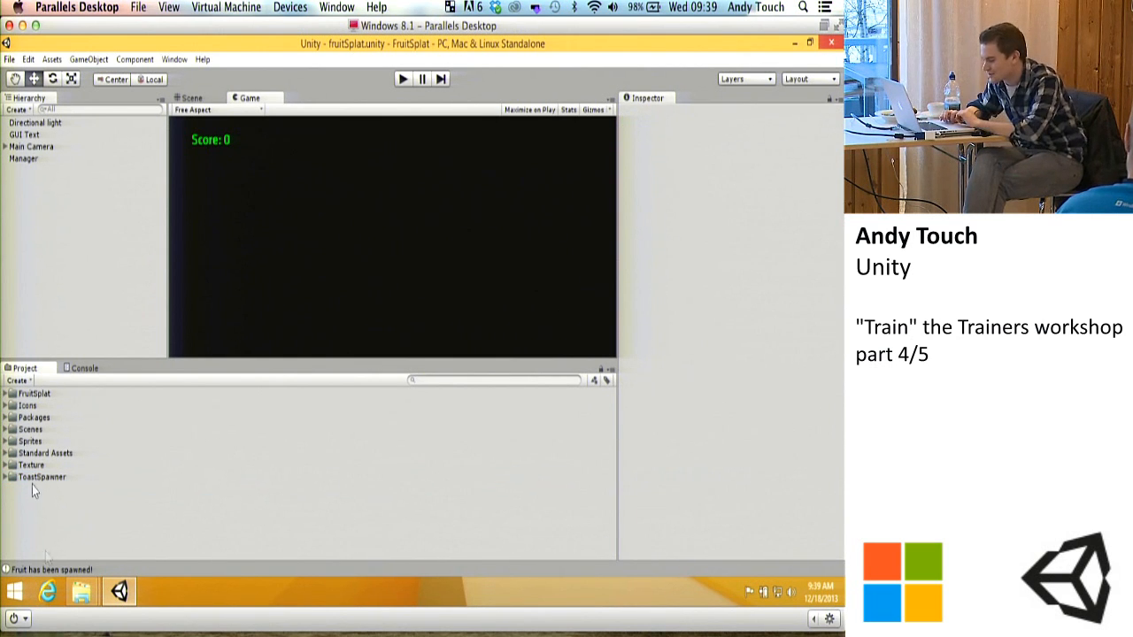
pyautogui.click(5, 406)
pyautogui.click(13, 418)
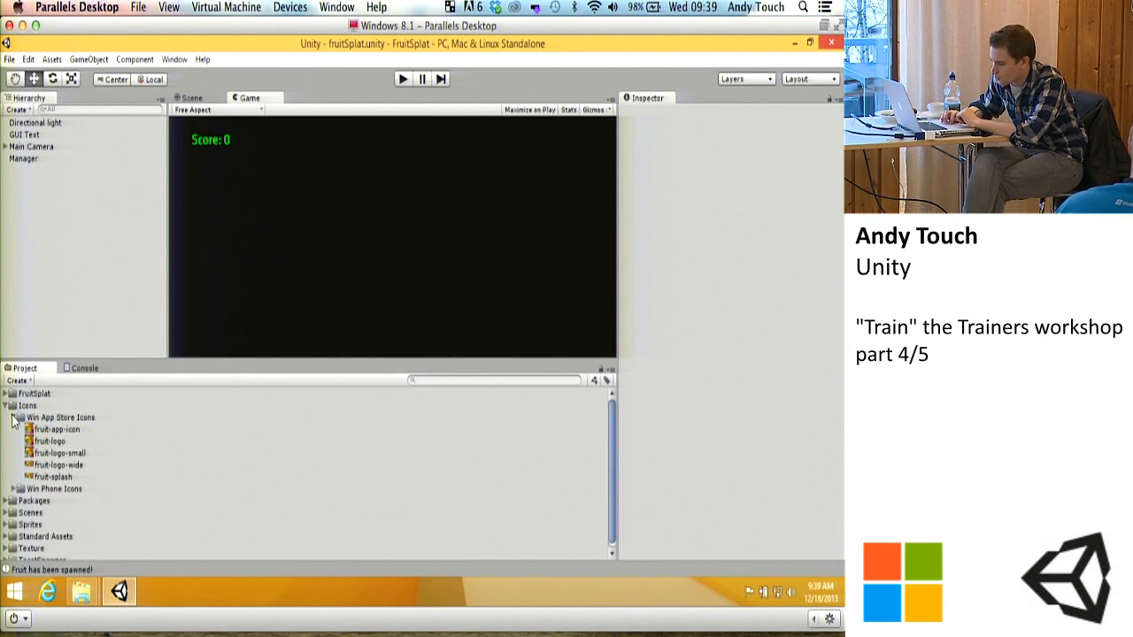
pyautogui.click(59, 430)
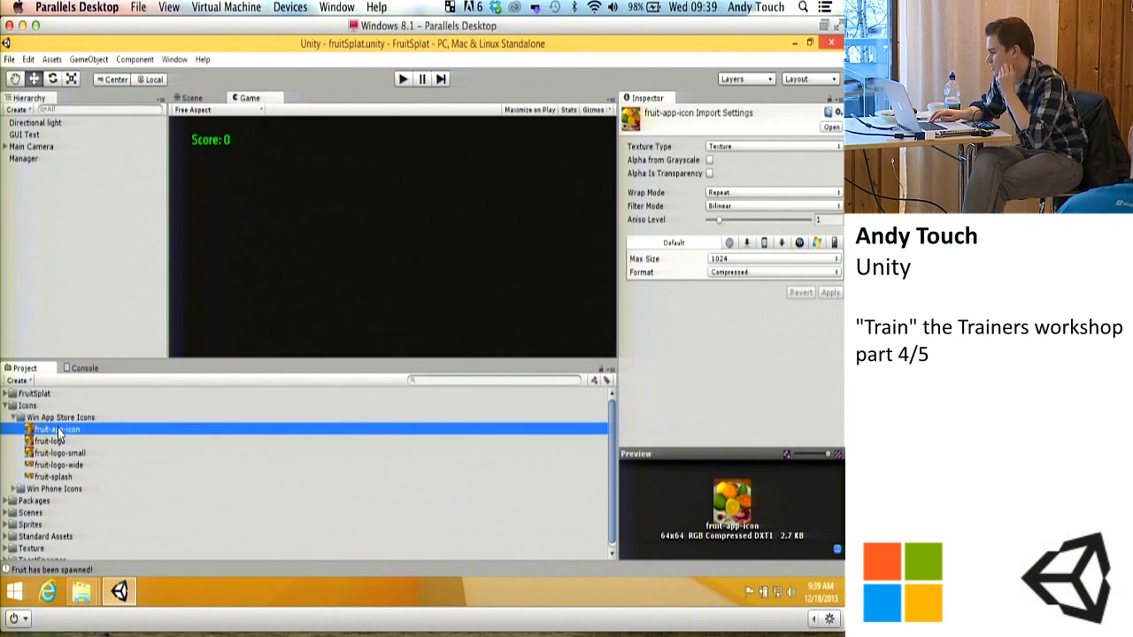
pyautogui.press('Down')
pyautogui.press('Down')
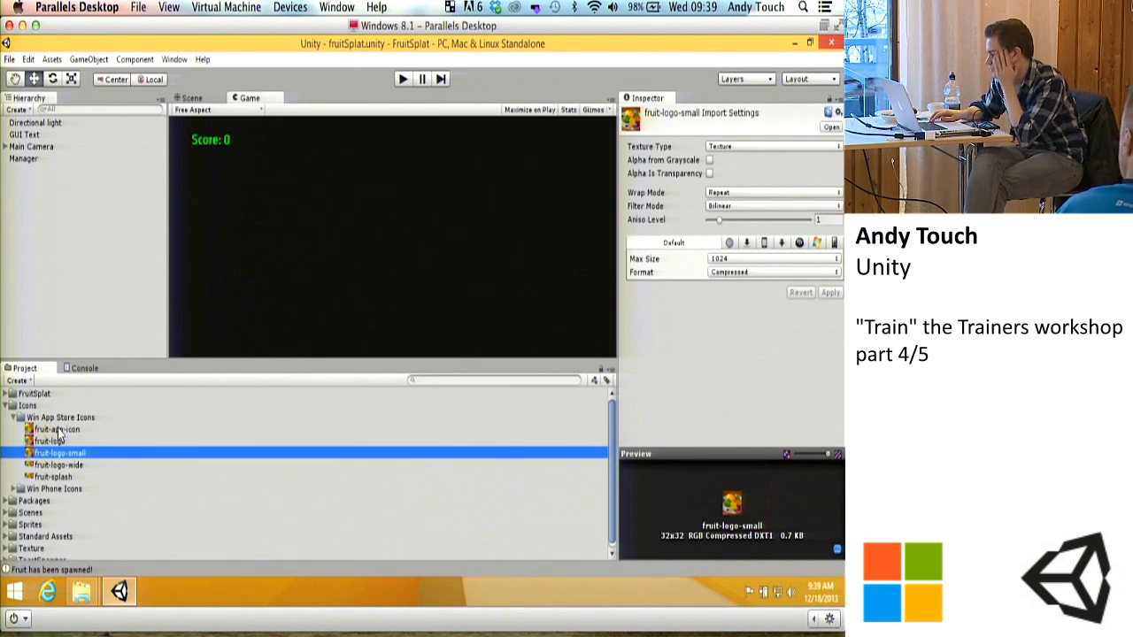
pyautogui.press('Down')
pyautogui.press('Down')
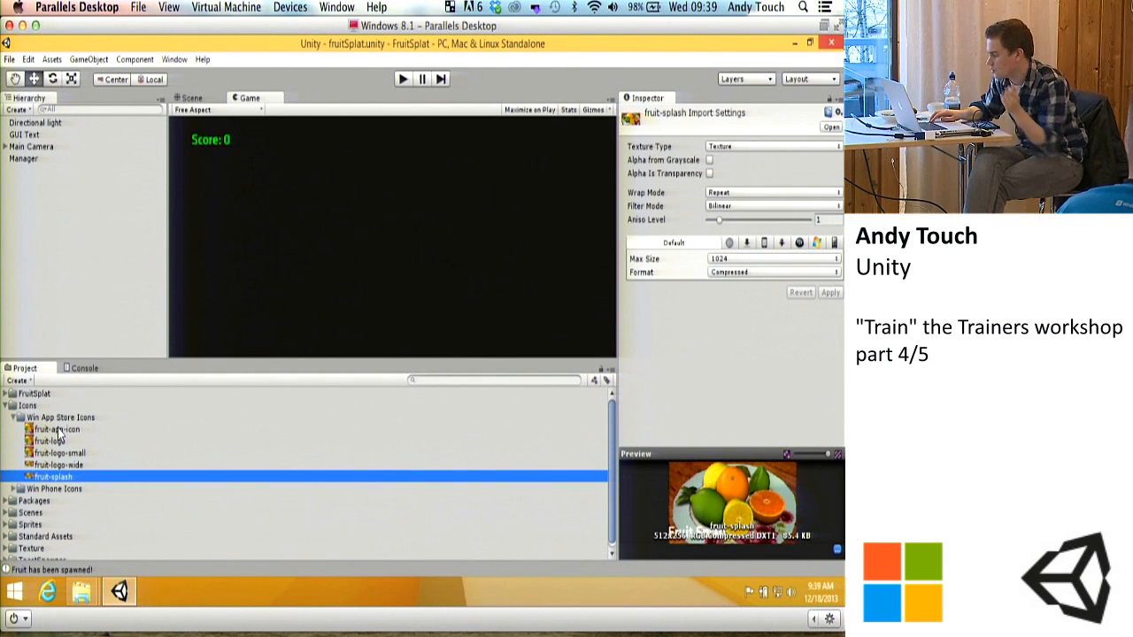
pyautogui.press('Up')
pyautogui.press('Up')
pyautogui.press('Up')
pyautogui.press('Up')
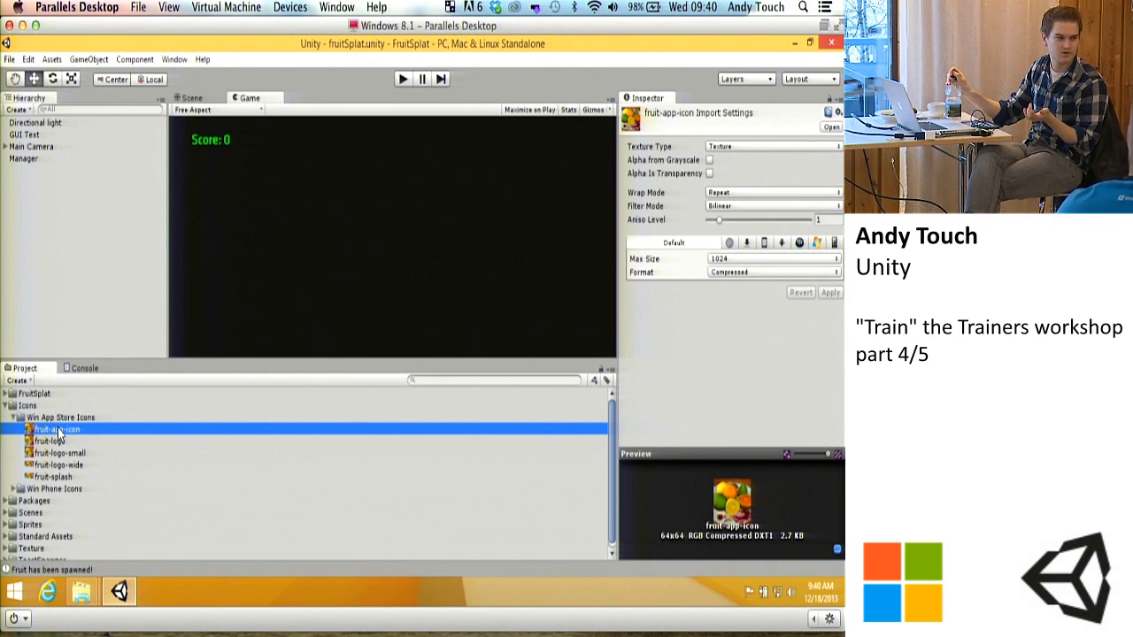
pyautogui.click(7, 406)
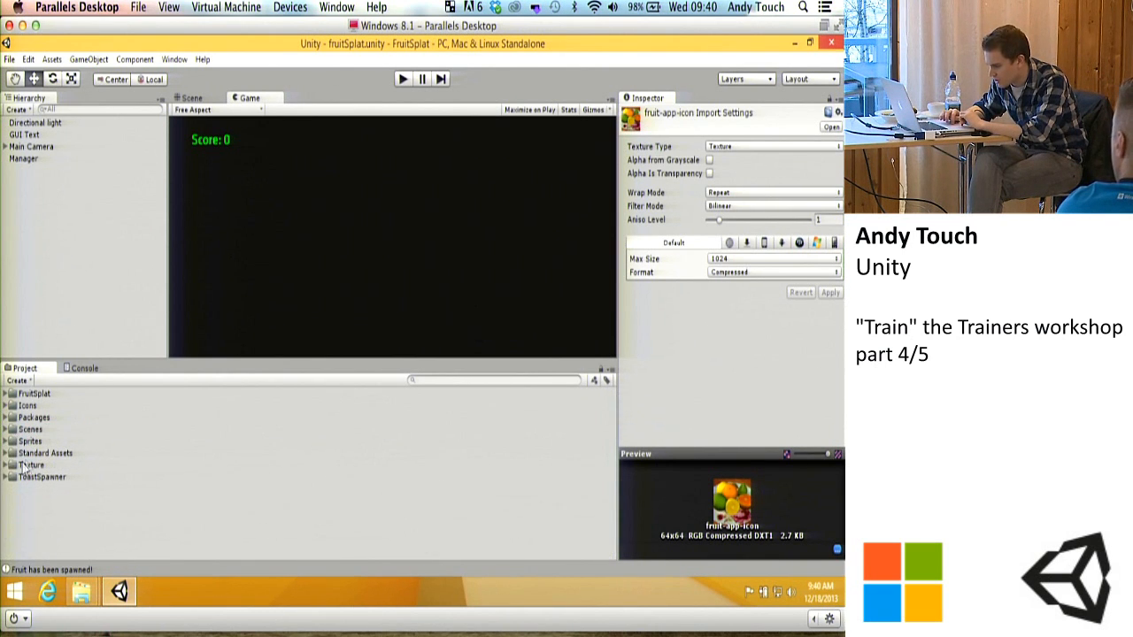
# Step: Preview the fire-laser-gui image in the Texture folder at a larger size and check the contents of the Packages folder
pyautogui.click(6, 464)
pyautogui.click(44, 478)
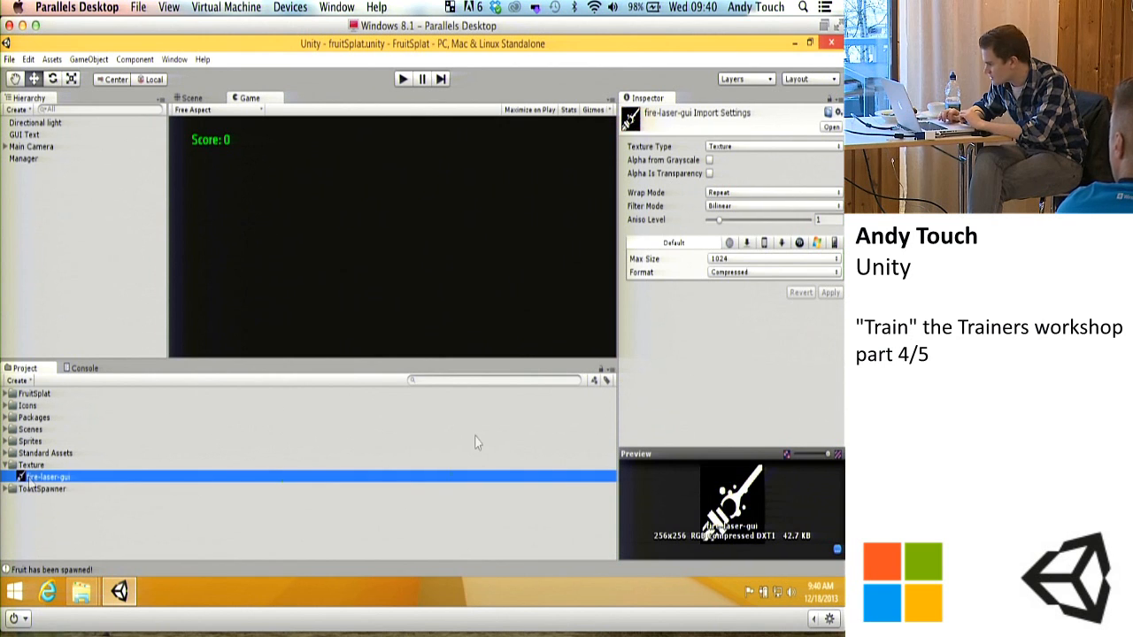
pyautogui.moveTo(710, 454); pyautogui.dragTo(704, 426)
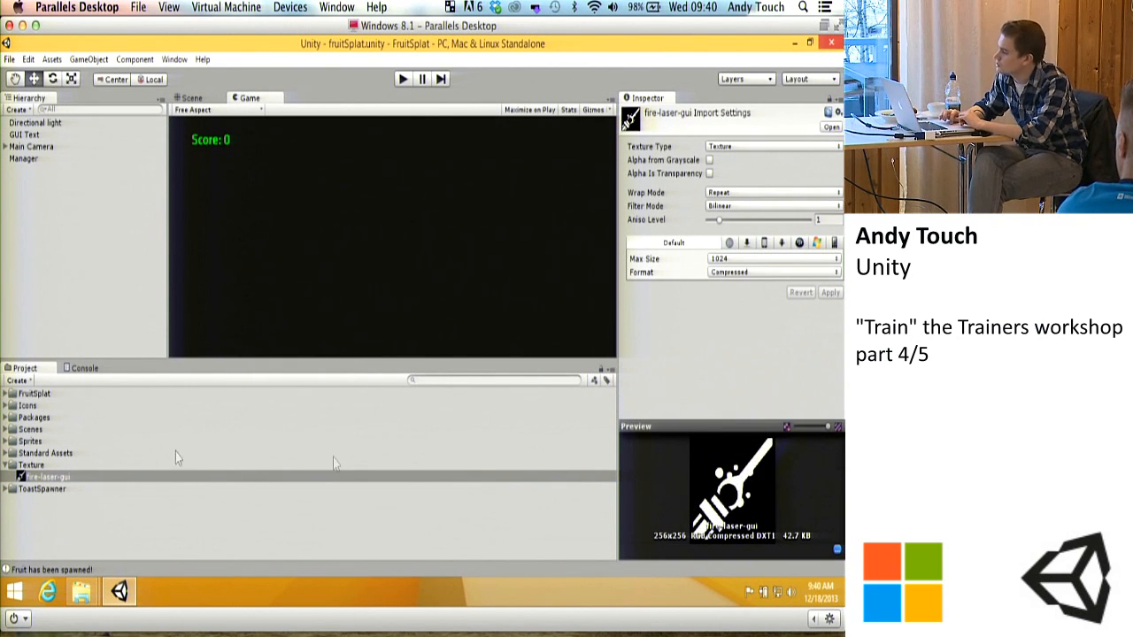
pyautogui.click(7, 465)
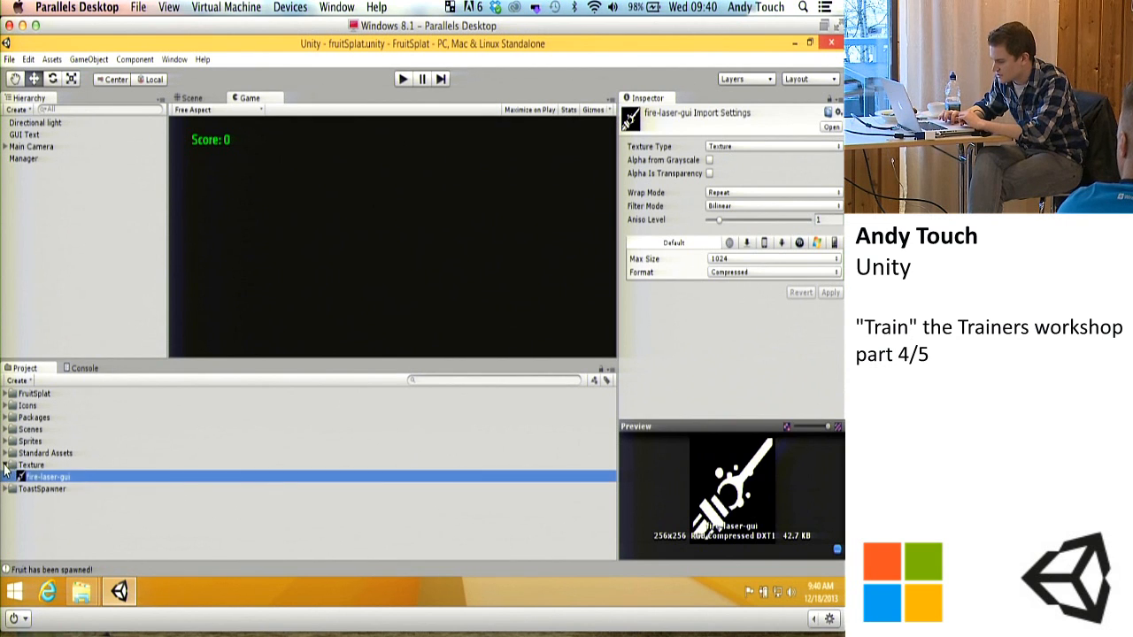
pyautogui.click(6, 417)
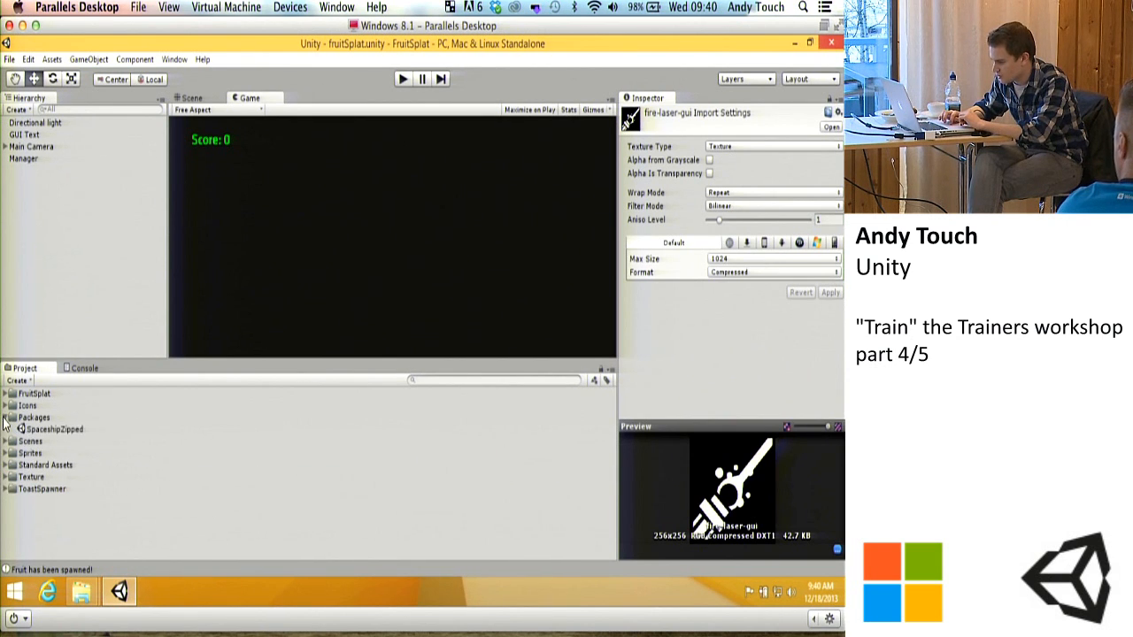
pyautogui.click(6, 416)
# Step: Run the game in the editor, slice some of the flying fruit, and stop it
pyautogui.hotkey('ctrl', 'p')
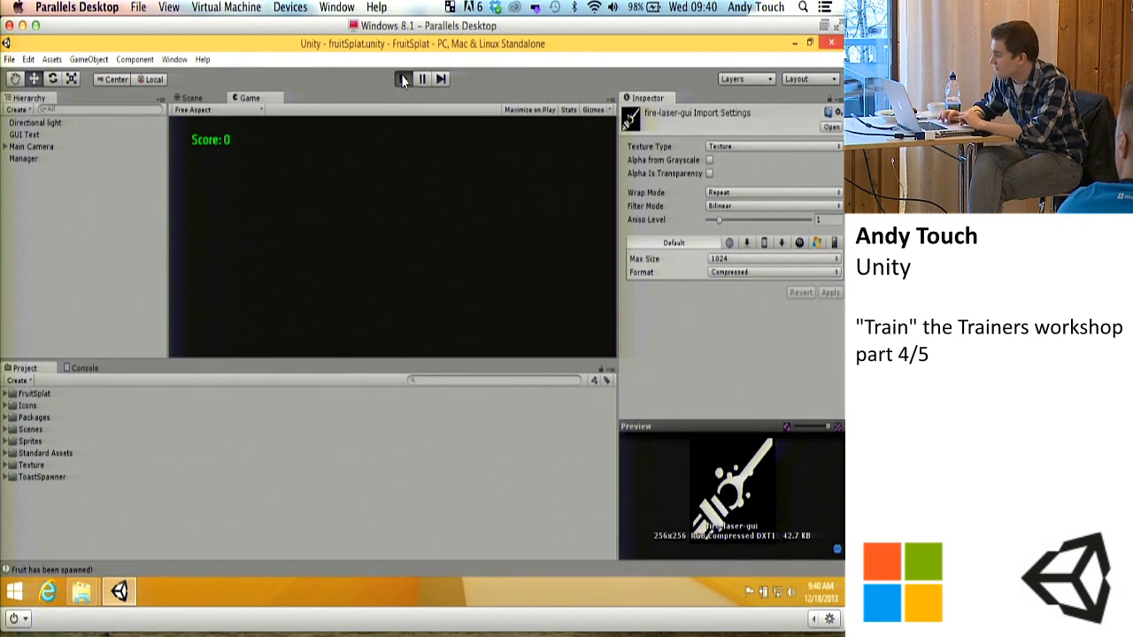
pyautogui.moveTo(430, 253)
pyautogui.mouseDown()
pyautogui.moveTo(341, 213)
pyautogui.moveTo(363, 183)
pyautogui.moveTo(425, 263)
pyautogui.moveTo(409, 204)
pyautogui.mouseUp()
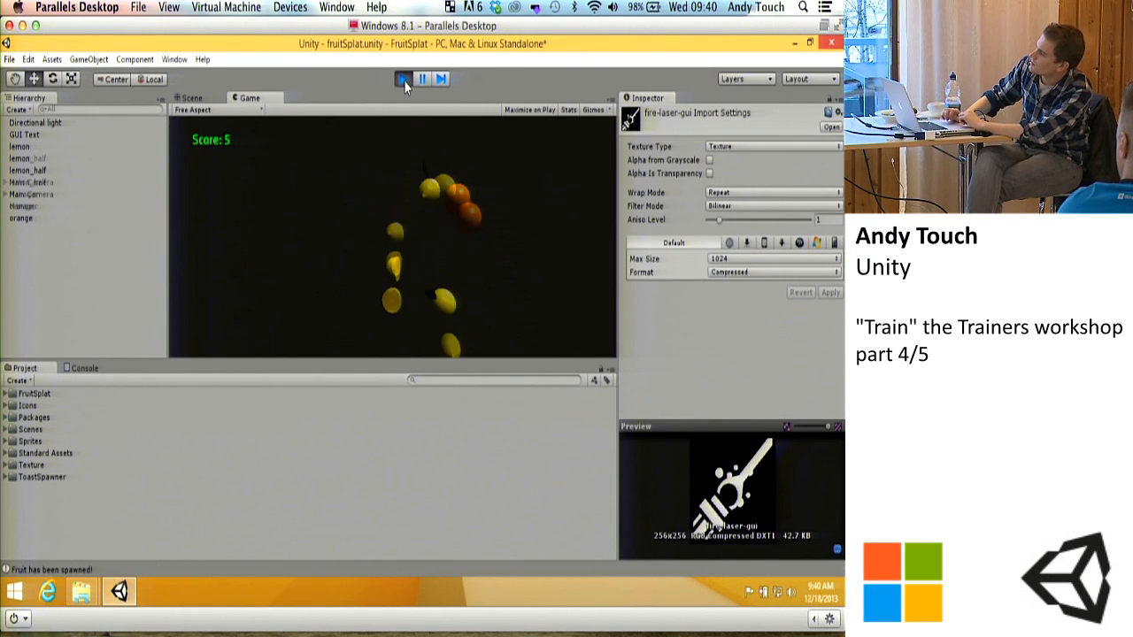
pyautogui.click(402, 78)
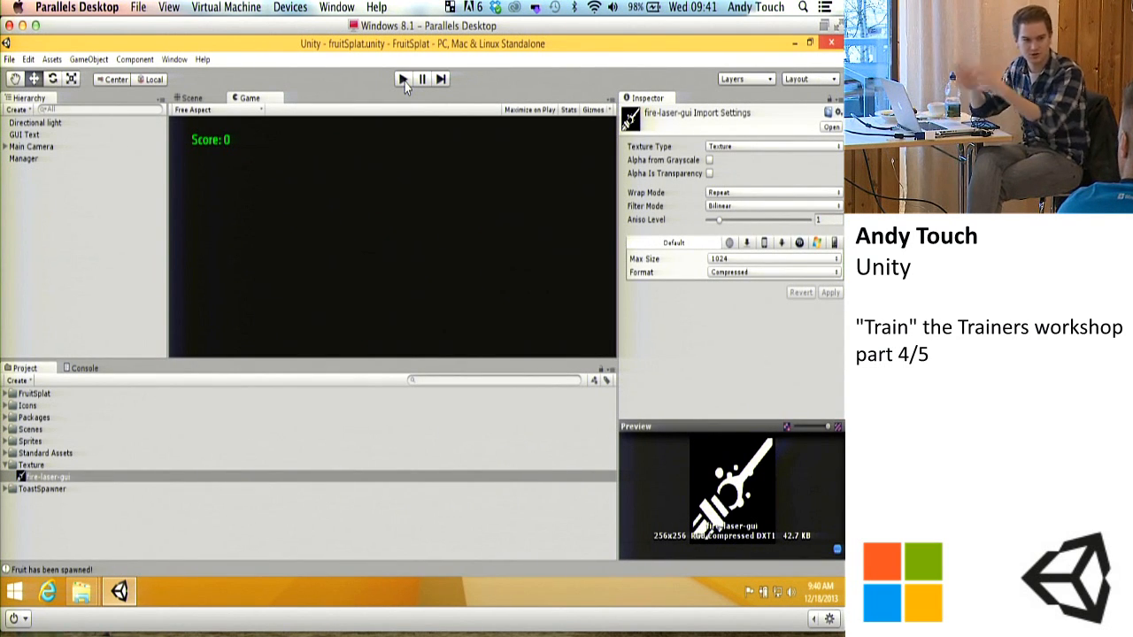
# Step: Open the Build Settings and look through the list of target platforms
pyautogui.click(76, 227)
pyautogui.click(9, 59)
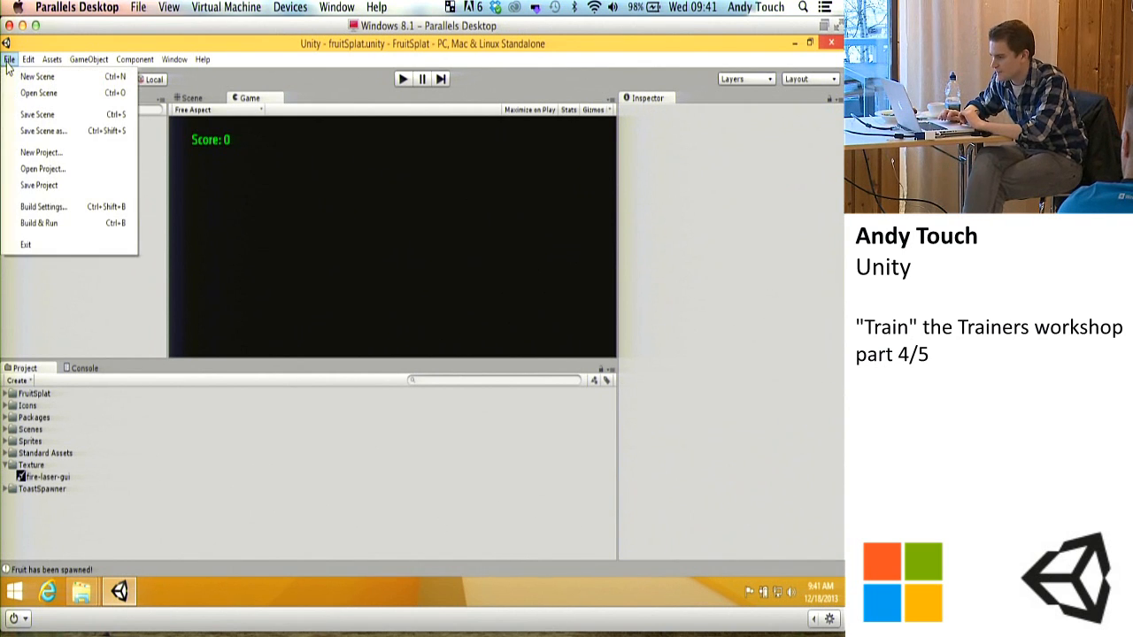
pyautogui.click(42, 207)
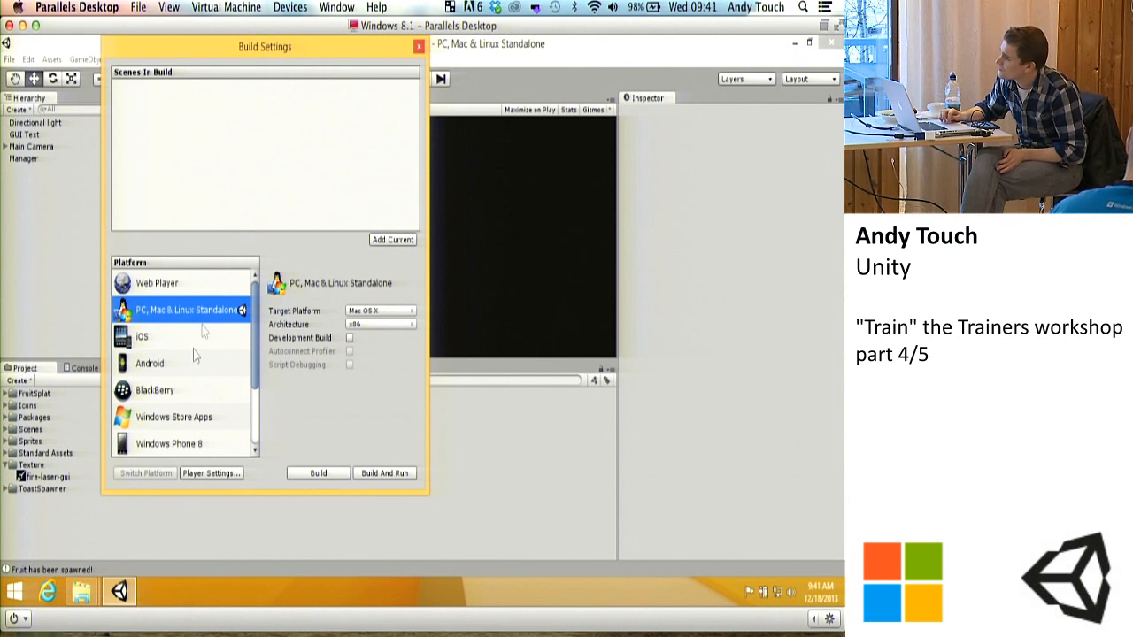
pyautogui.scroll(-3, 193, 350)
pyautogui.scroll(3, 193, 349)
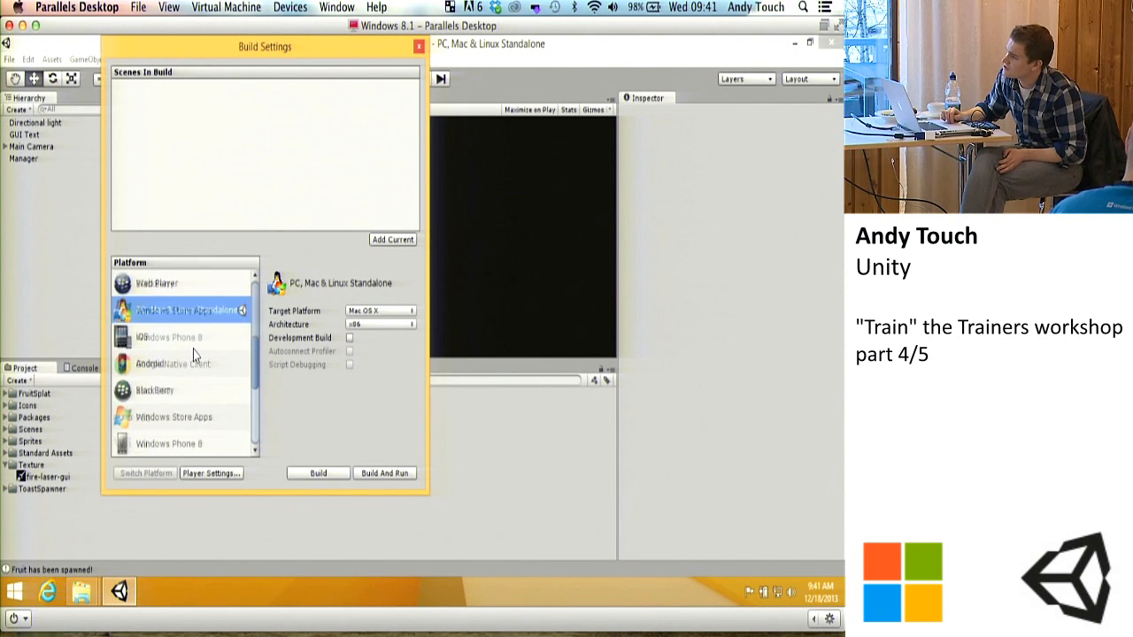
pyautogui.scroll(-3, 192, 349)
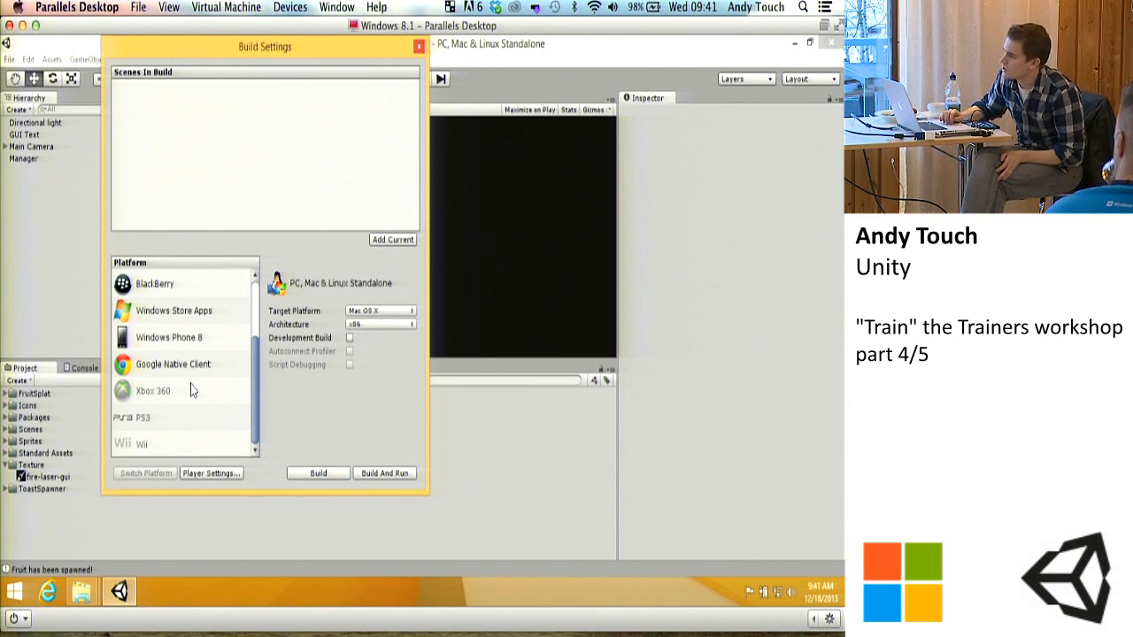
pyautogui.scroll(3, 191, 384)
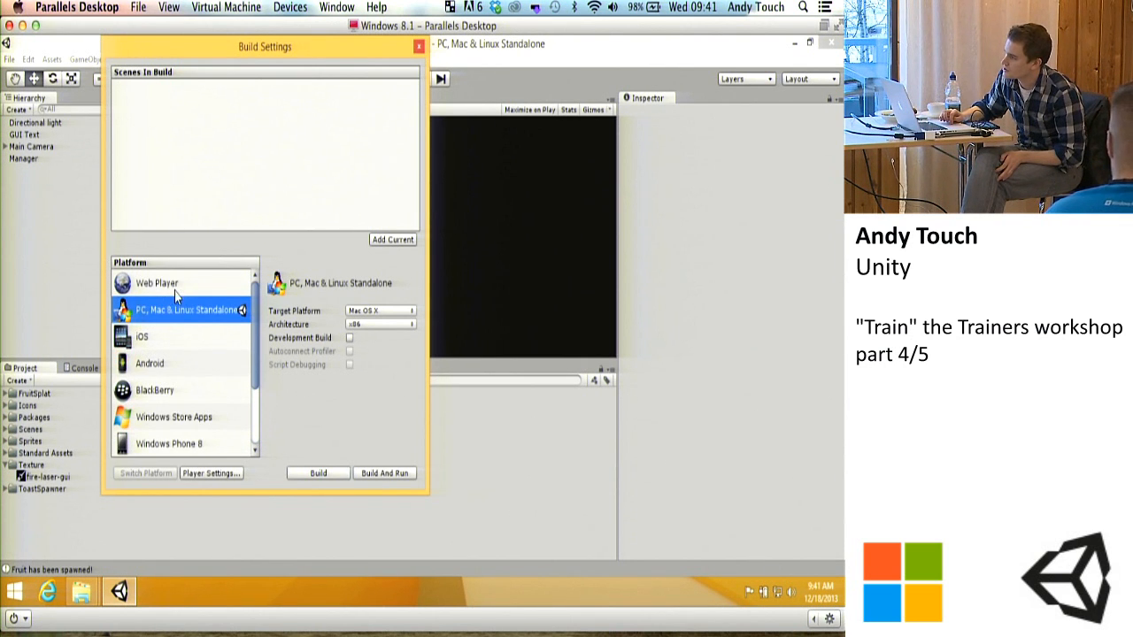
# Step: Compare the build options of the iOS, Android, Windows Store Apps and Windows Phone 8 platforms
pyautogui.click(157, 345)
pyautogui.click(172, 368)
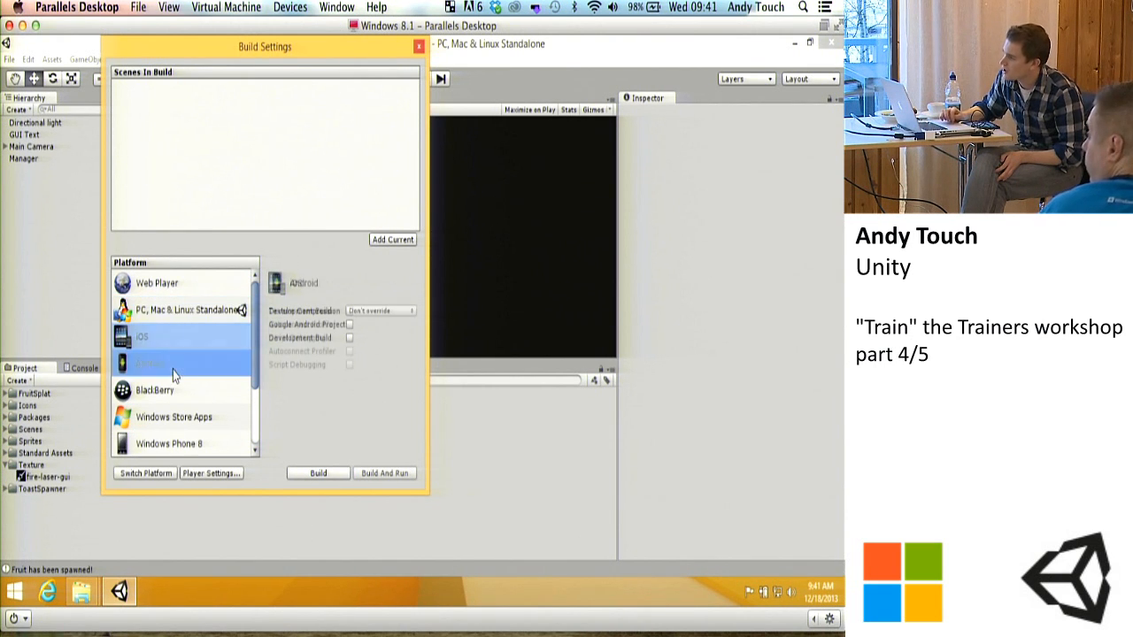
pyautogui.scroll(-3, 198, 397)
pyautogui.click(199, 312)
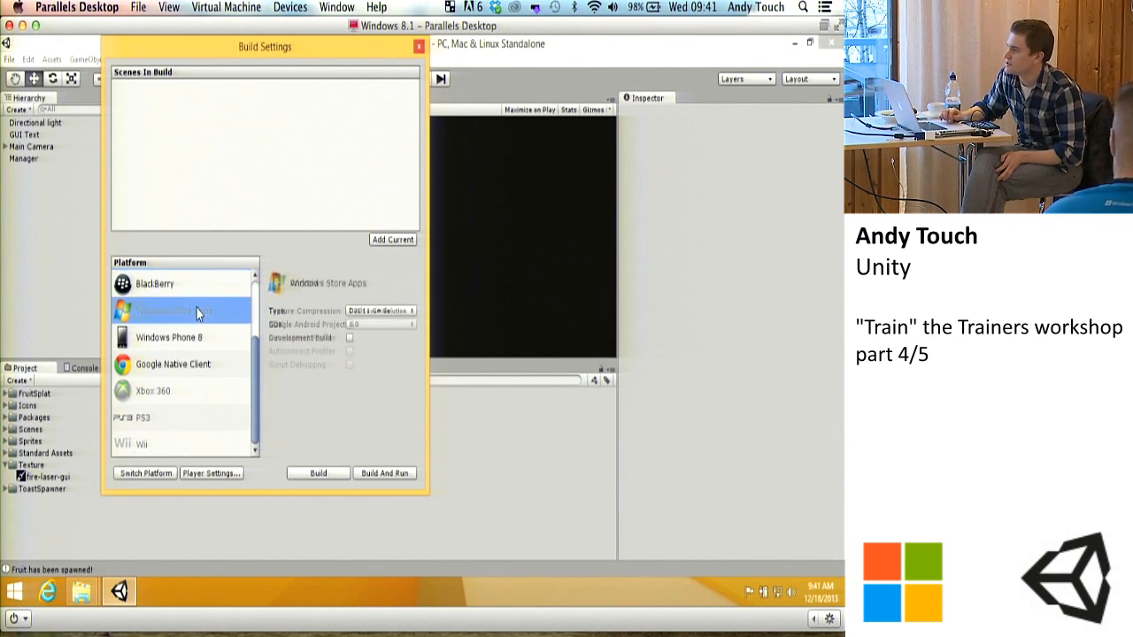
pyautogui.click(209, 335)
pyautogui.click(200, 316)
pyautogui.scroll(3, 183, 342)
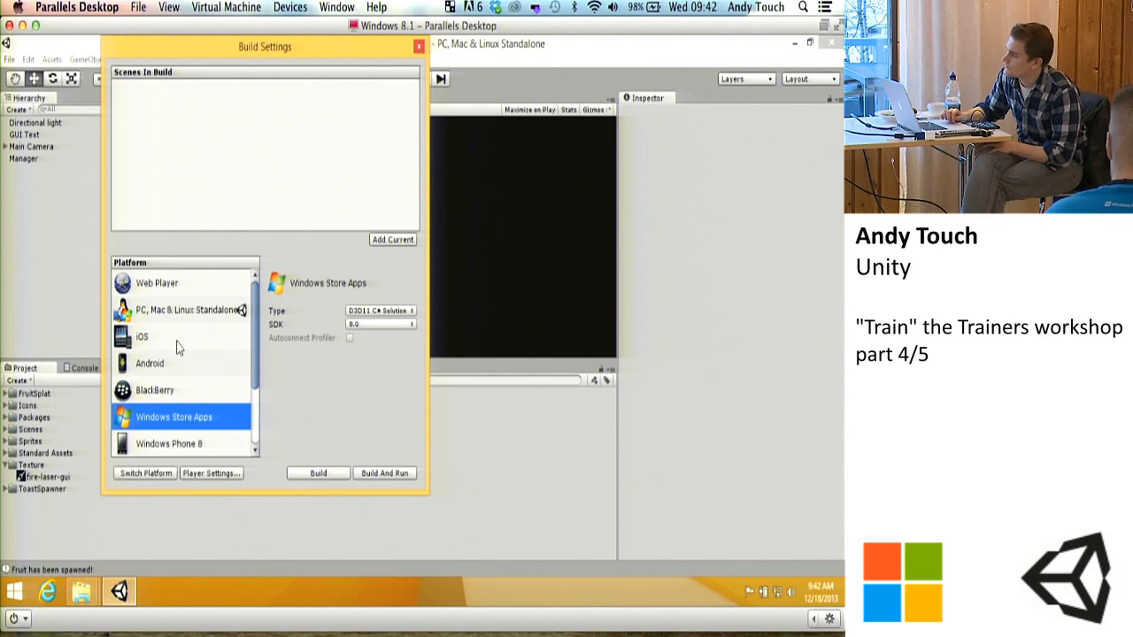
pyautogui.scroll(-2, 177, 345)
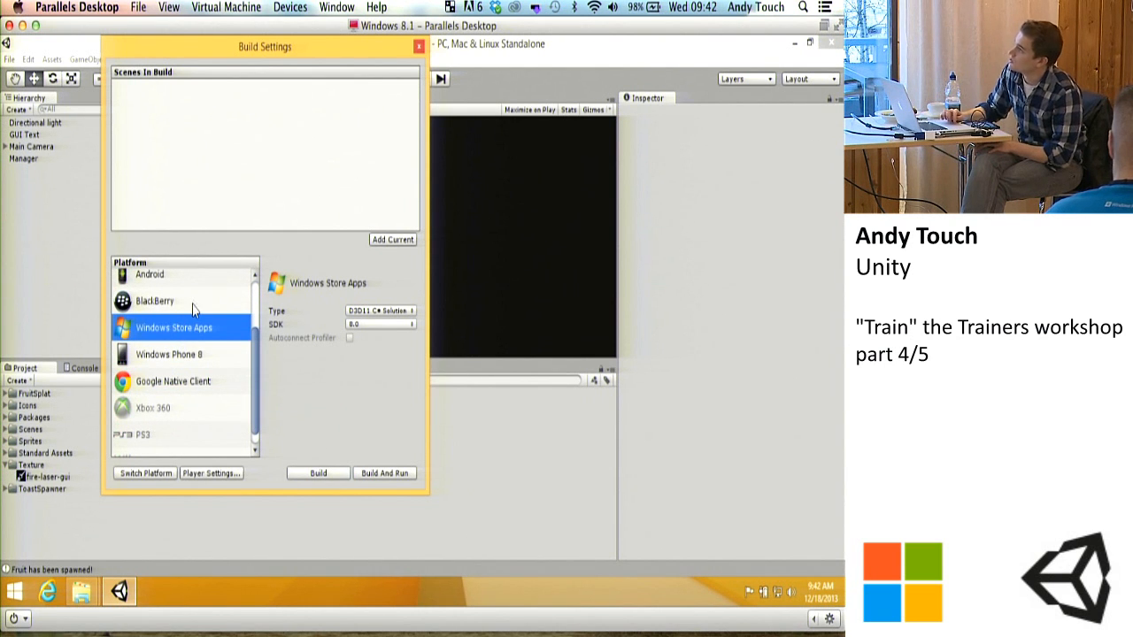
# Step: Switch the project's active build platform to Windows Store Apps
pyautogui.moveTo(299, 41); pyautogui.dragTo(363, 158)
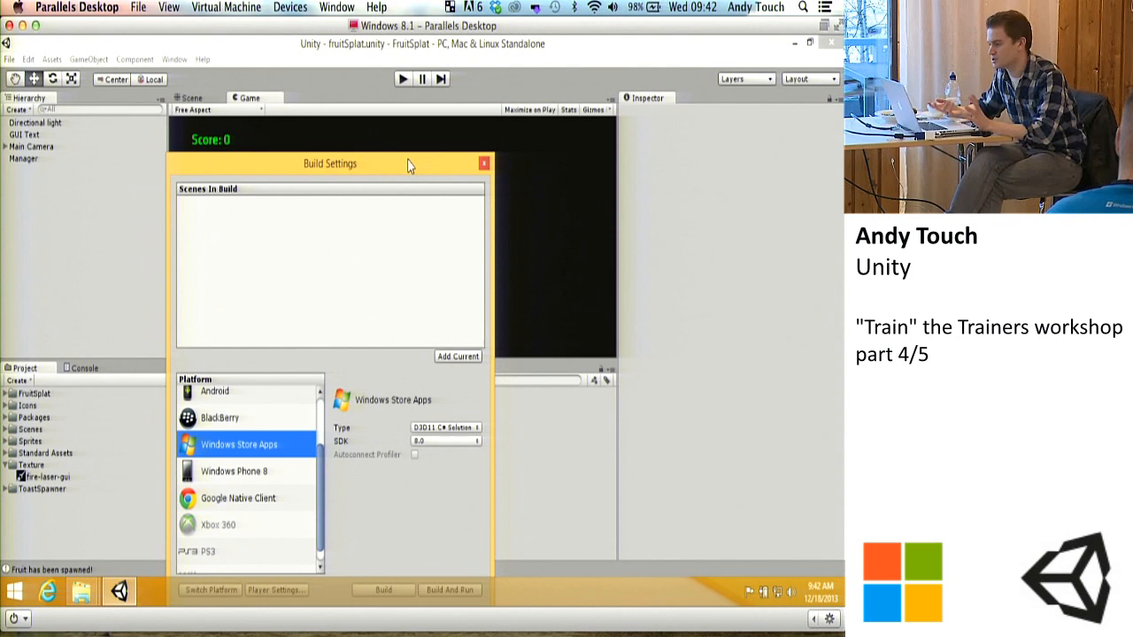
pyautogui.moveTo(409, 166); pyautogui.dragTo(362, 80)
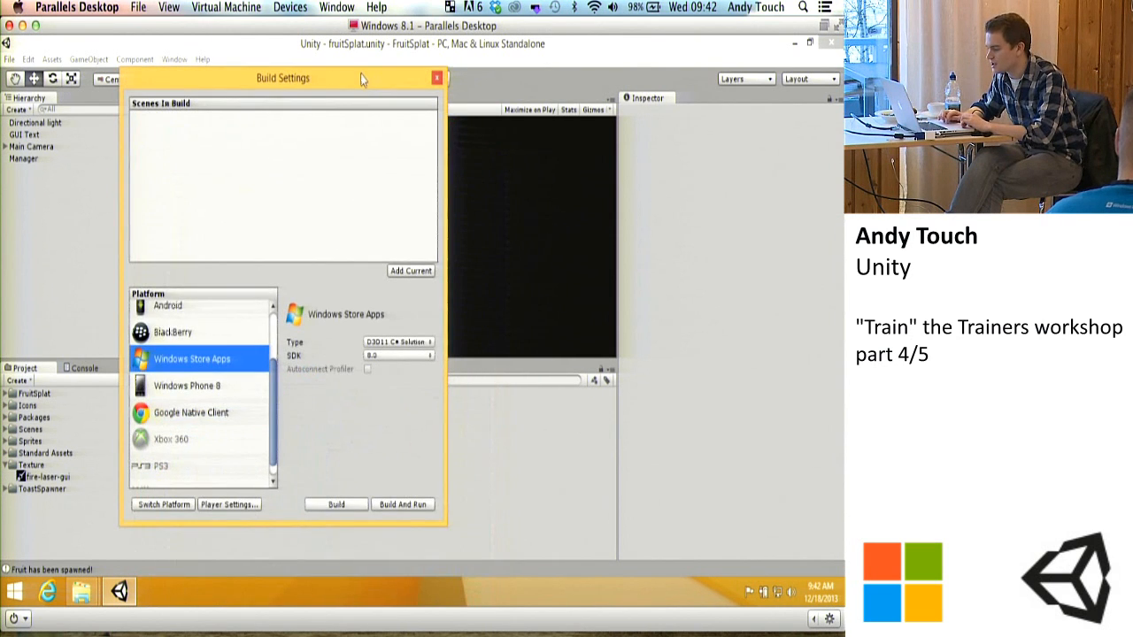
pyautogui.scroll(3, 243, 370)
pyautogui.scroll(-4, 242, 370)
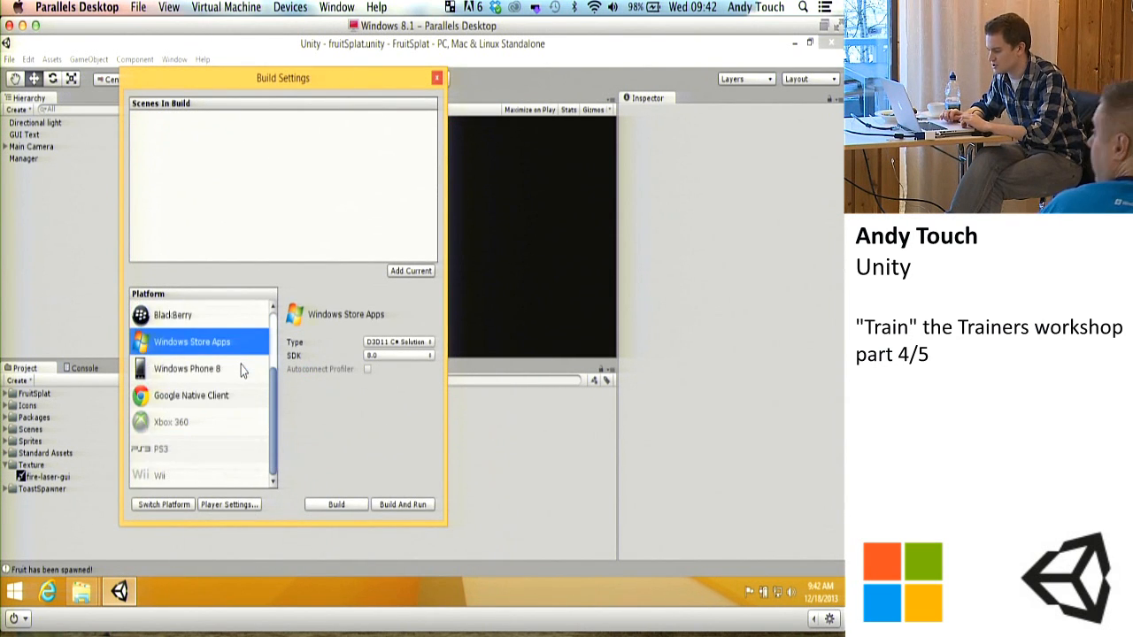
pyautogui.click(204, 370)
pyautogui.click(239, 339)
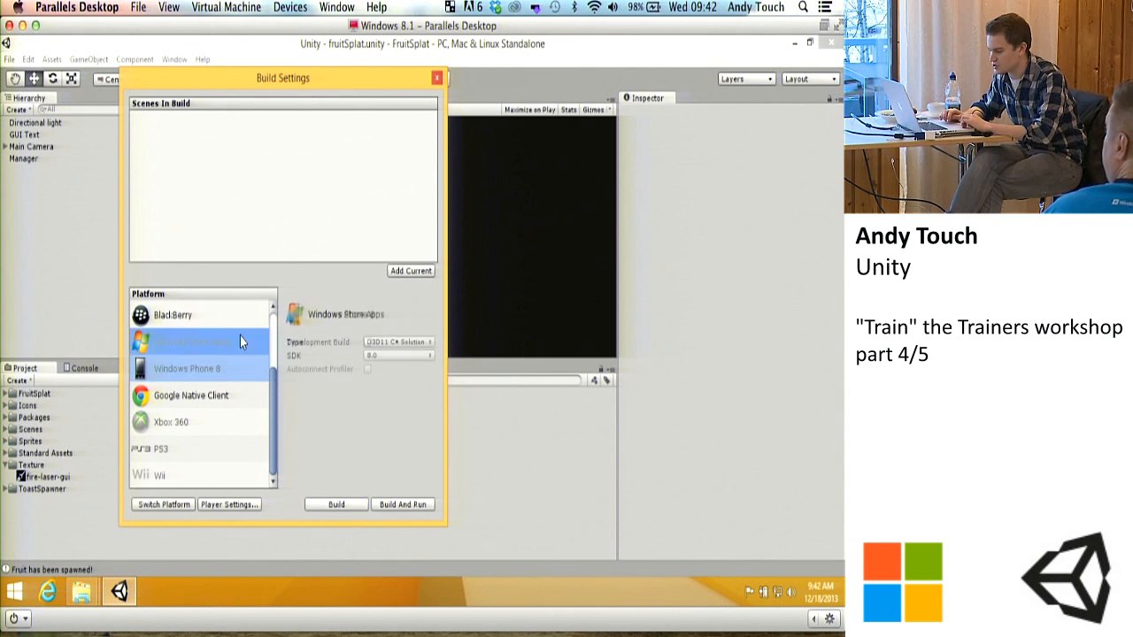
pyautogui.click(166, 503)
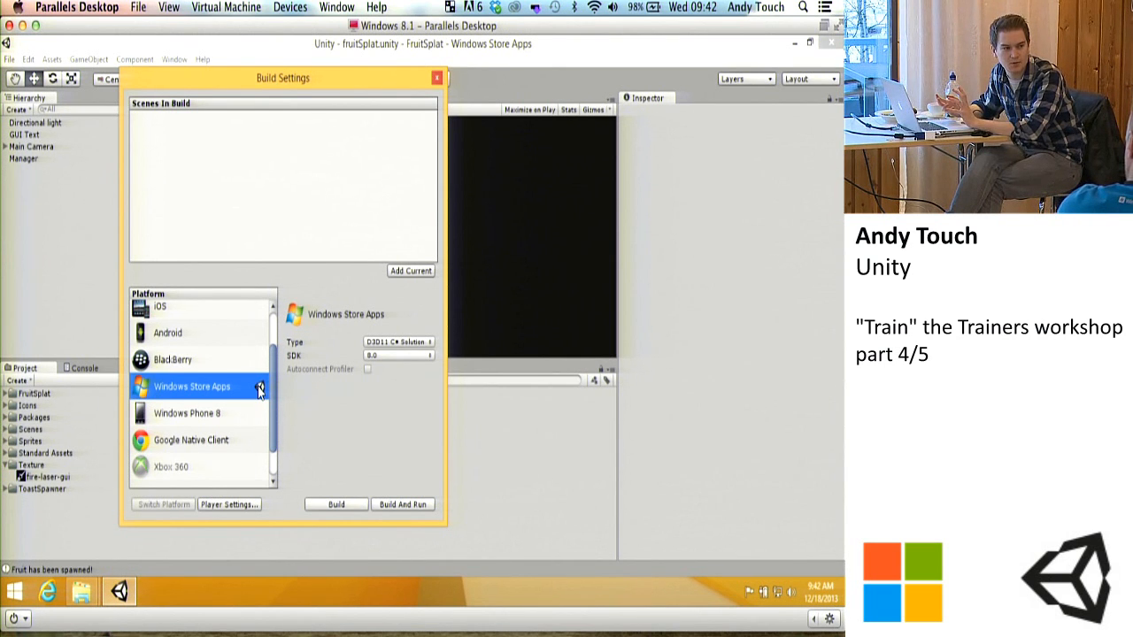
pyautogui.scroll(3, 260, 391)
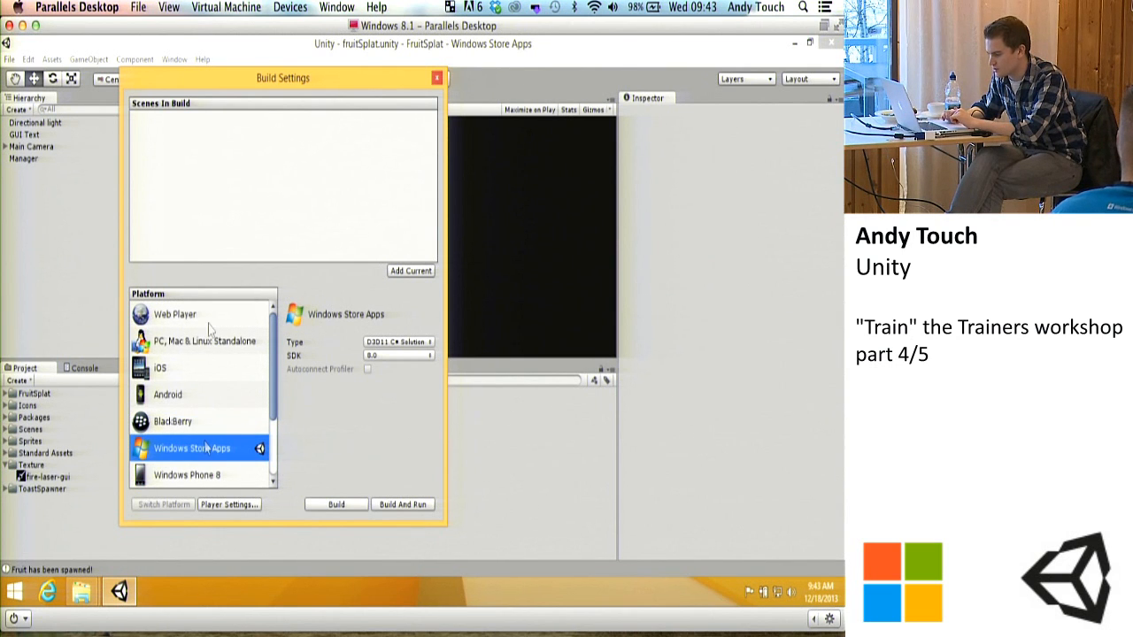
pyautogui.scroll(-3, 238, 414)
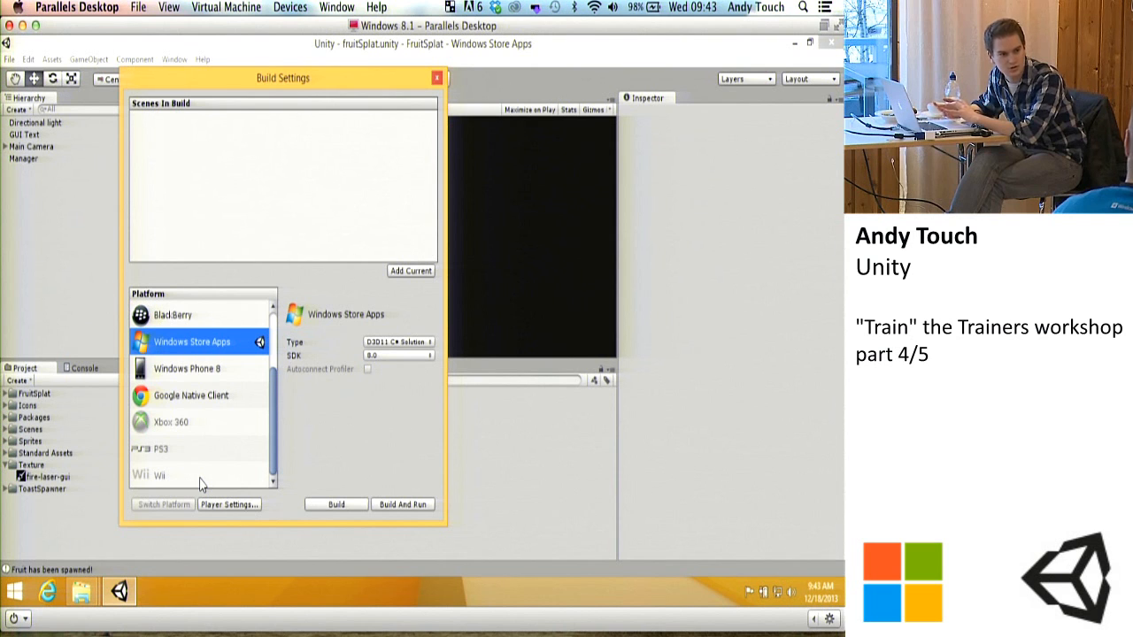
pyautogui.scroll(4, 221, 408)
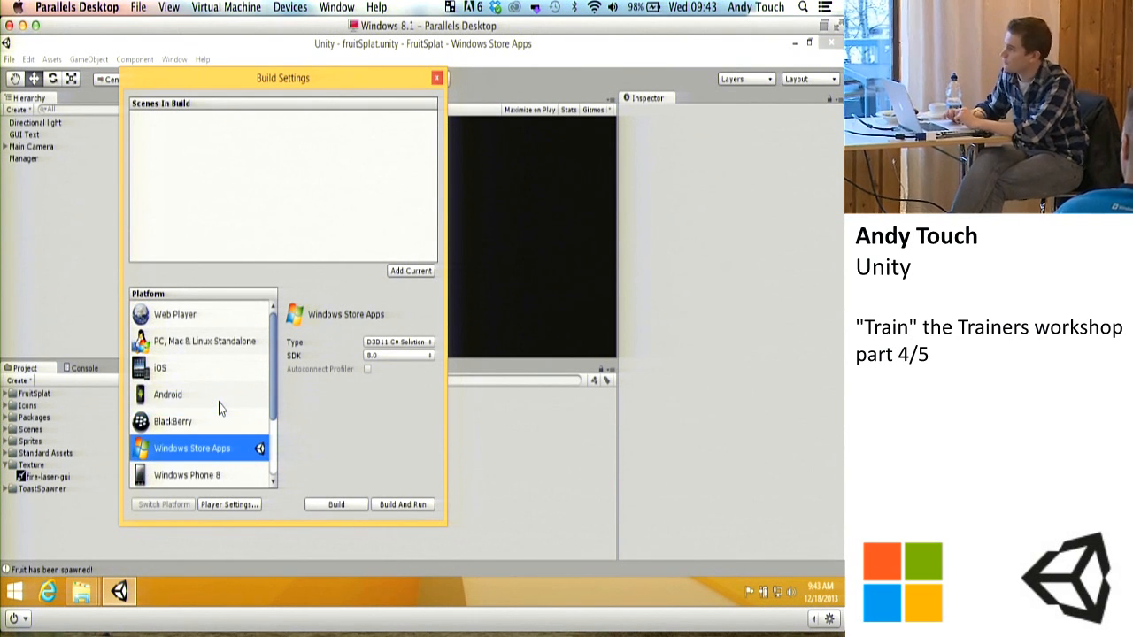
pyautogui.scroll(-2, 227, 384)
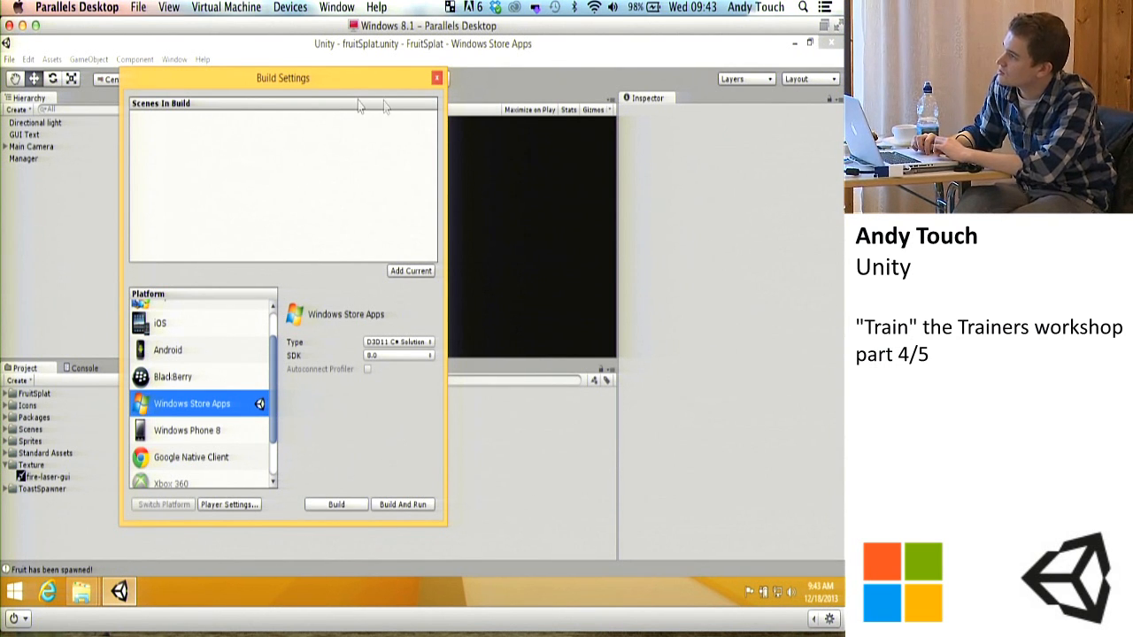
# Step: Move the Build Settings window clear of the project assets and add the fruitSplat scene from the Scenes folder to the build
pyautogui.moveTo(349, 81); pyautogui.dragTo(646, 138)
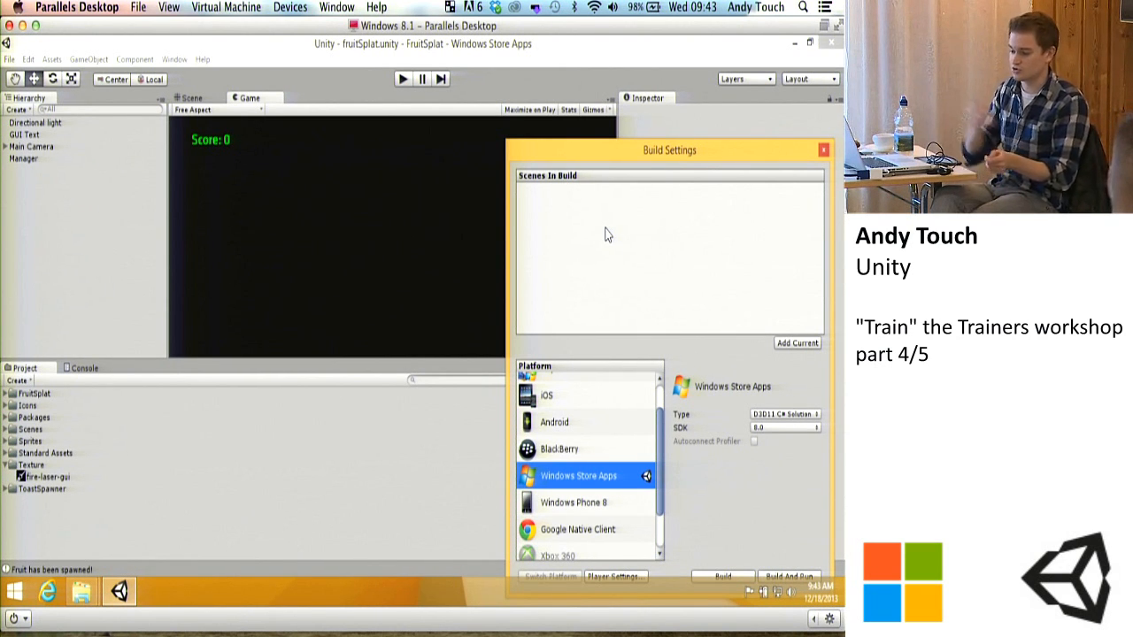
pyautogui.click(5, 431)
pyautogui.click(5, 429)
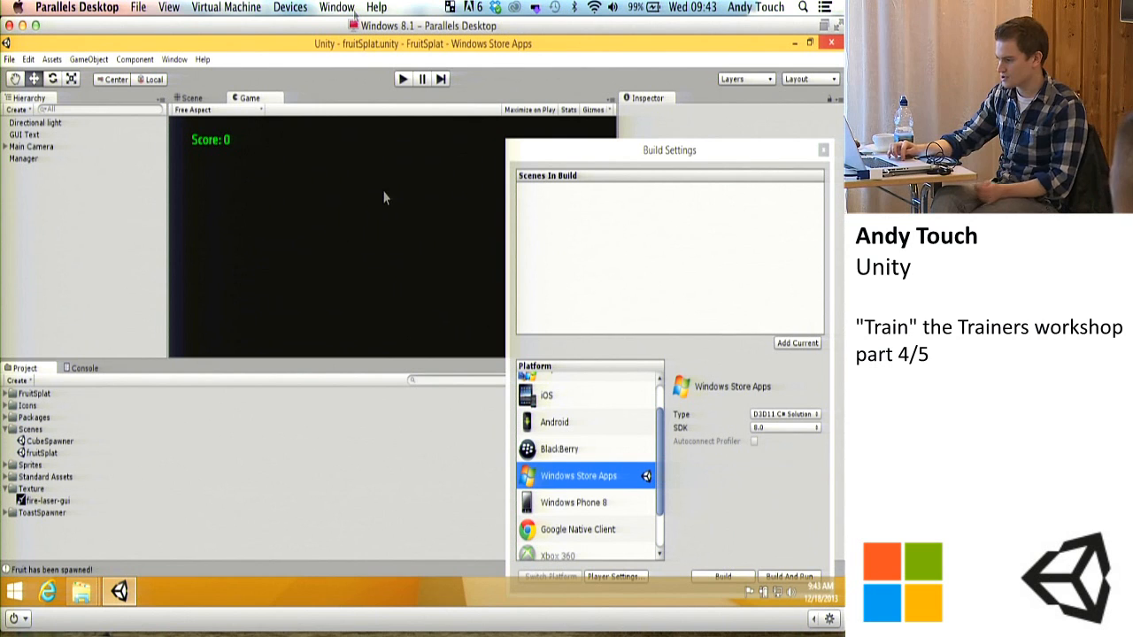
pyautogui.click(42, 454)
pyautogui.moveTo(42, 454); pyautogui.dragTo(617, 261)
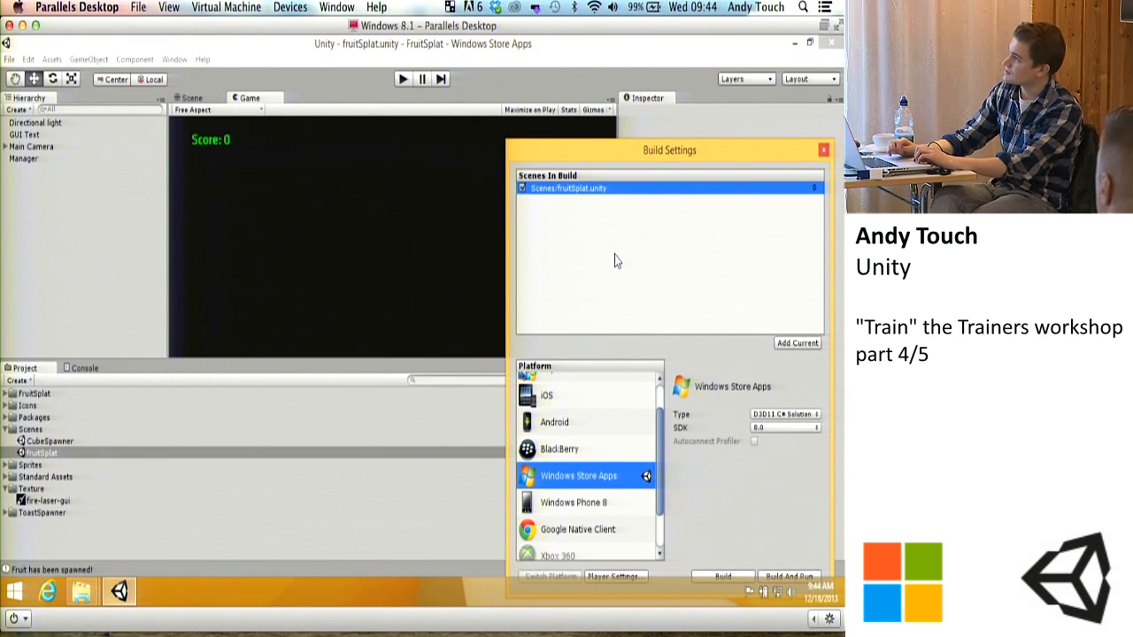
# Step: Move the Build Settings window aside and set the Windows Store Apps build type to XAML C# Solution with SDK 8.1
pyautogui.moveTo(611, 152); pyautogui.dragTo(533, 134)
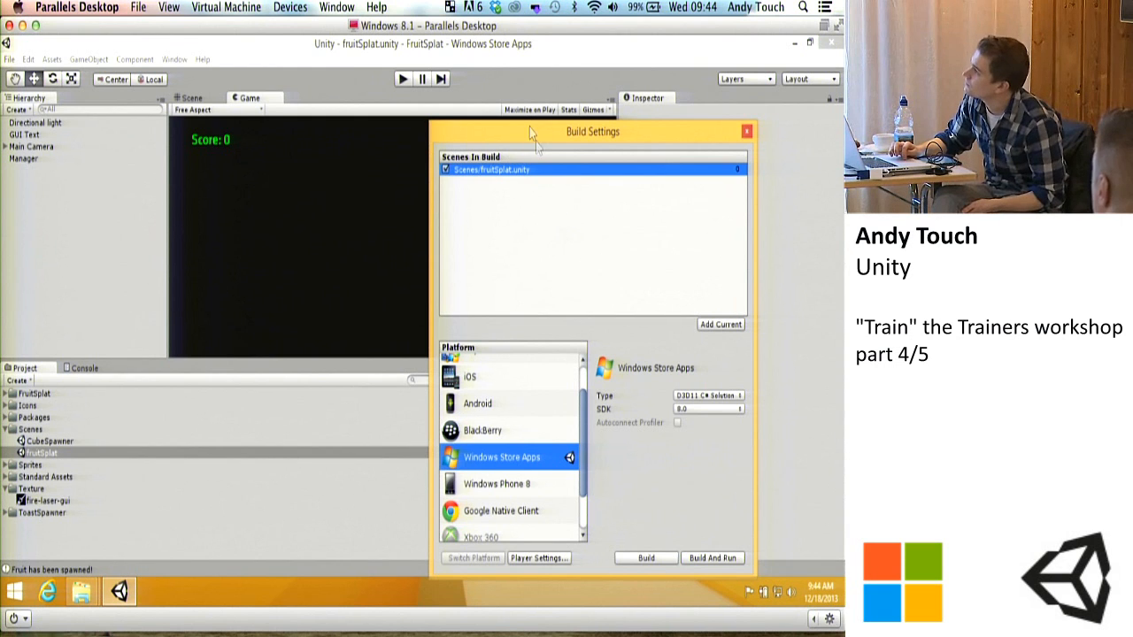
pyautogui.moveTo(521, 125); pyautogui.dragTo(365, 76)
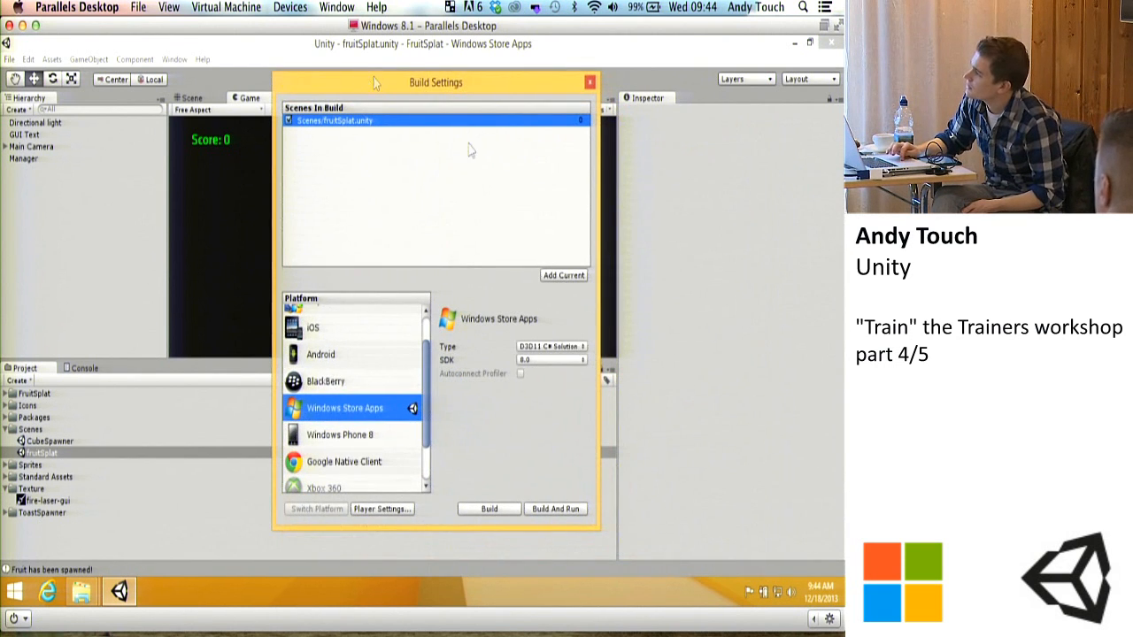
pyautogui.click(565, 347)
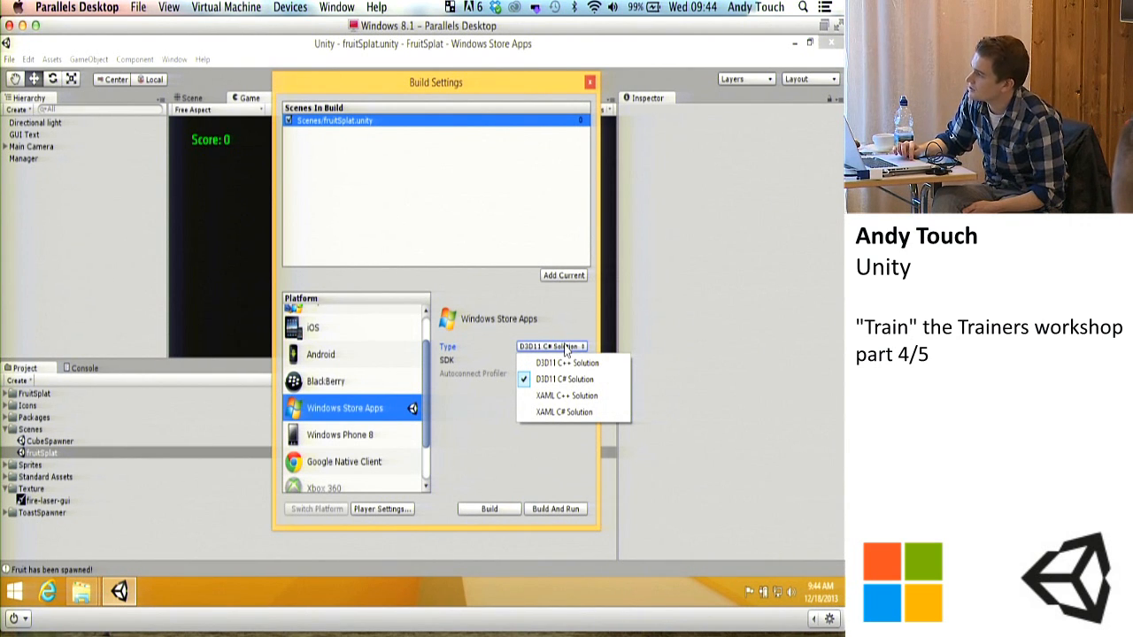
pyautogui.click(550, 414)
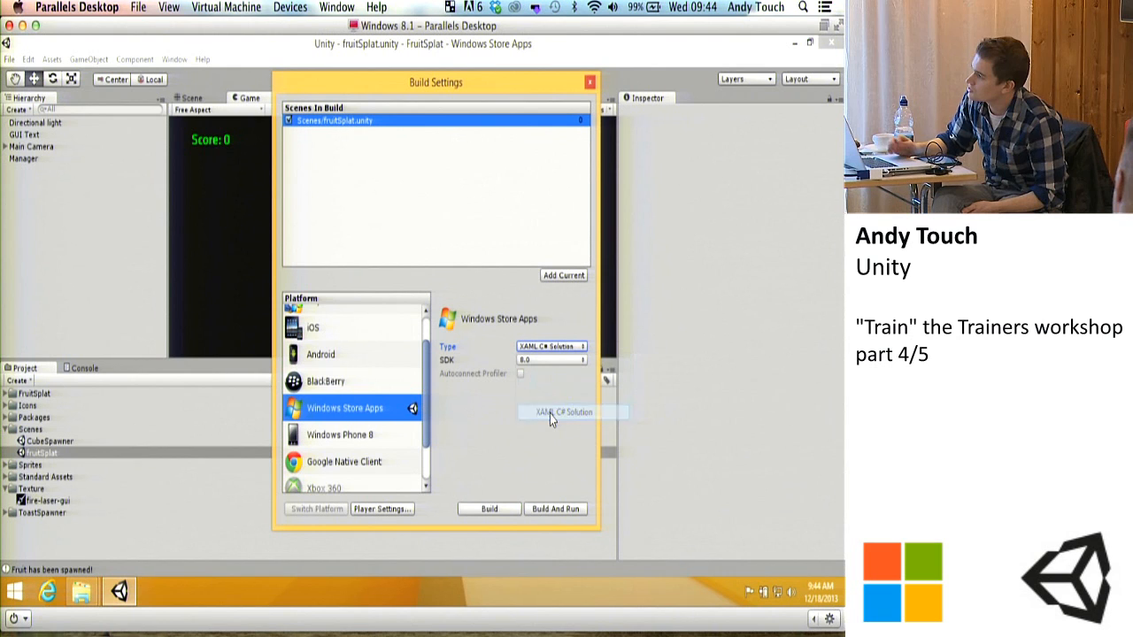
pyautogui.click(556, 361)
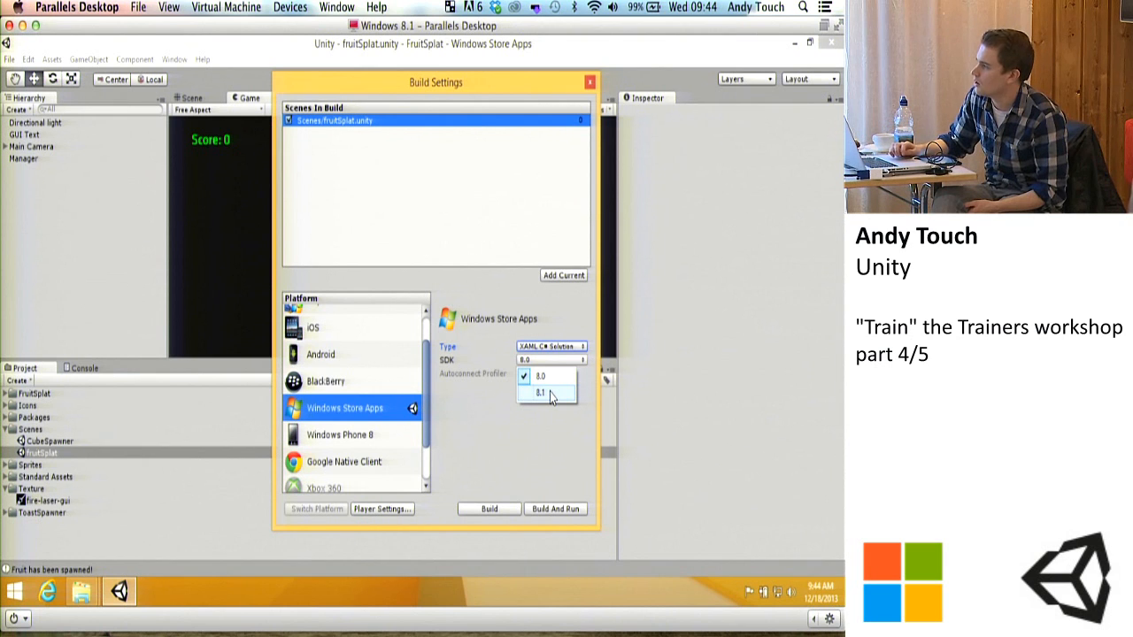
pyautogui.click(549, 394)
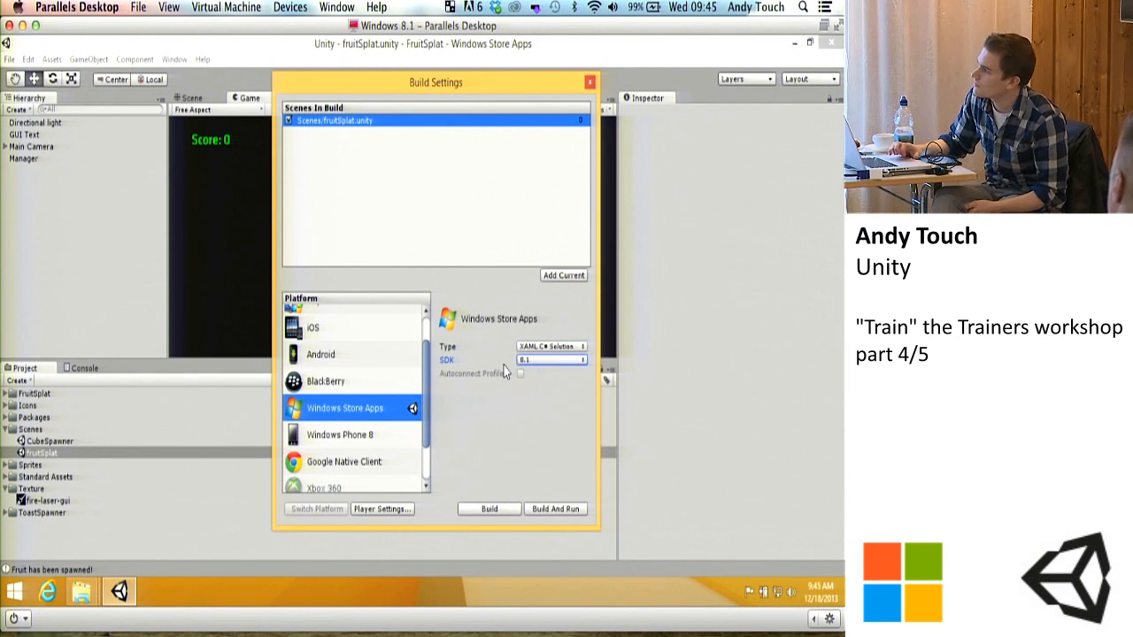
# Step: Open the player settings, keep them clear of the Build Settings window, and set the company name to Unity Technologies
pyautogui.click(373, 511)
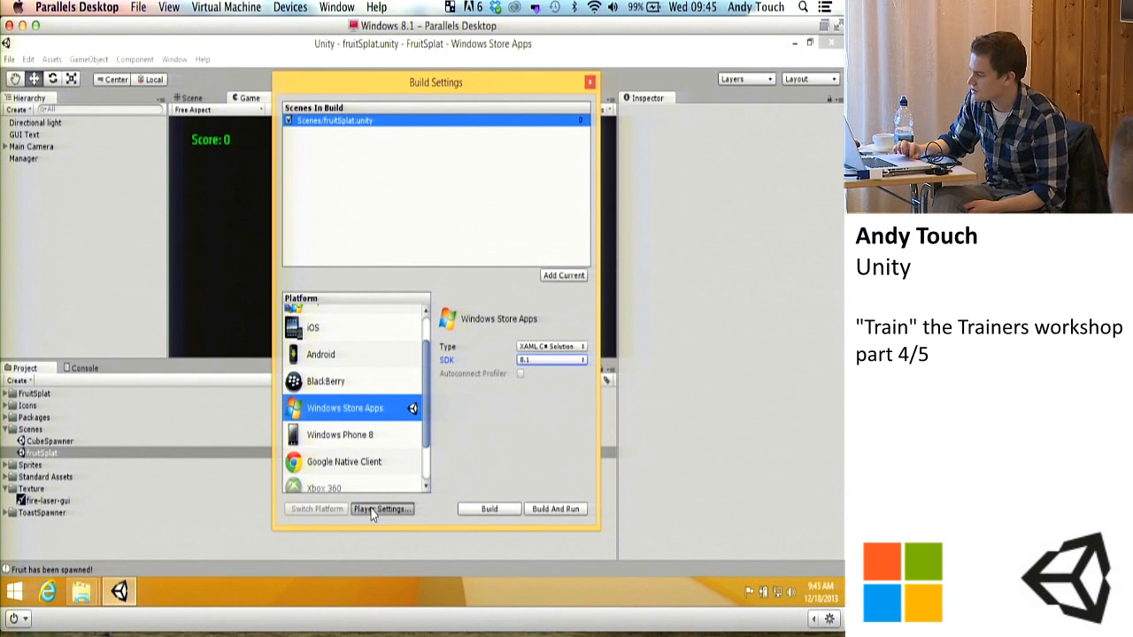
pyautogui.moveTo(483, 83); pyautogui.dragTo(353, 99)
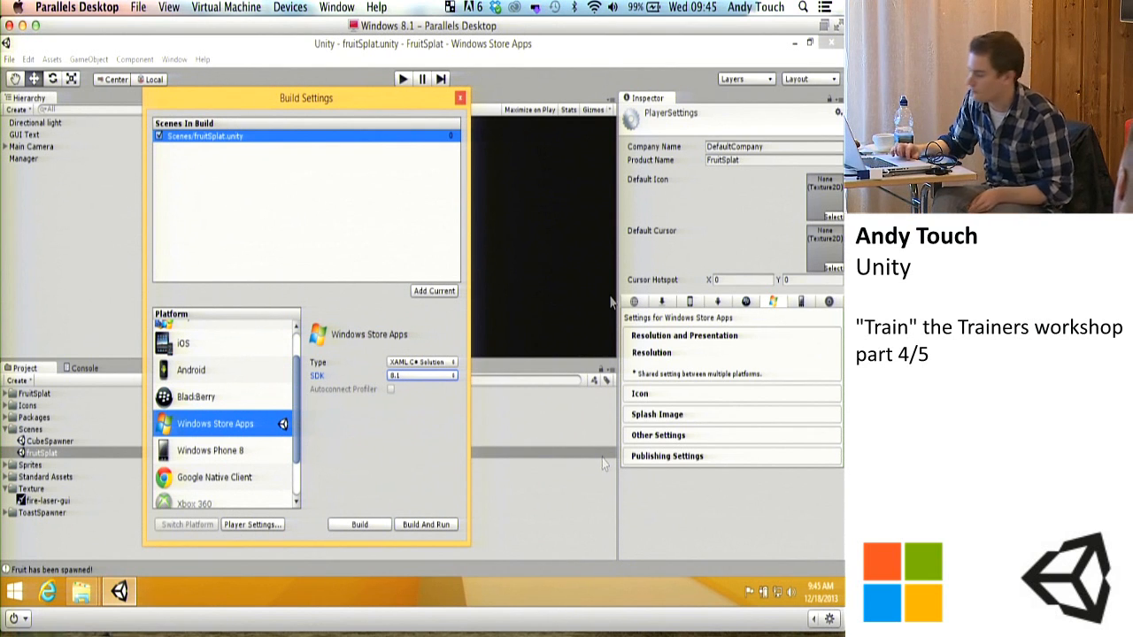
pyautogui.click(769, 146)
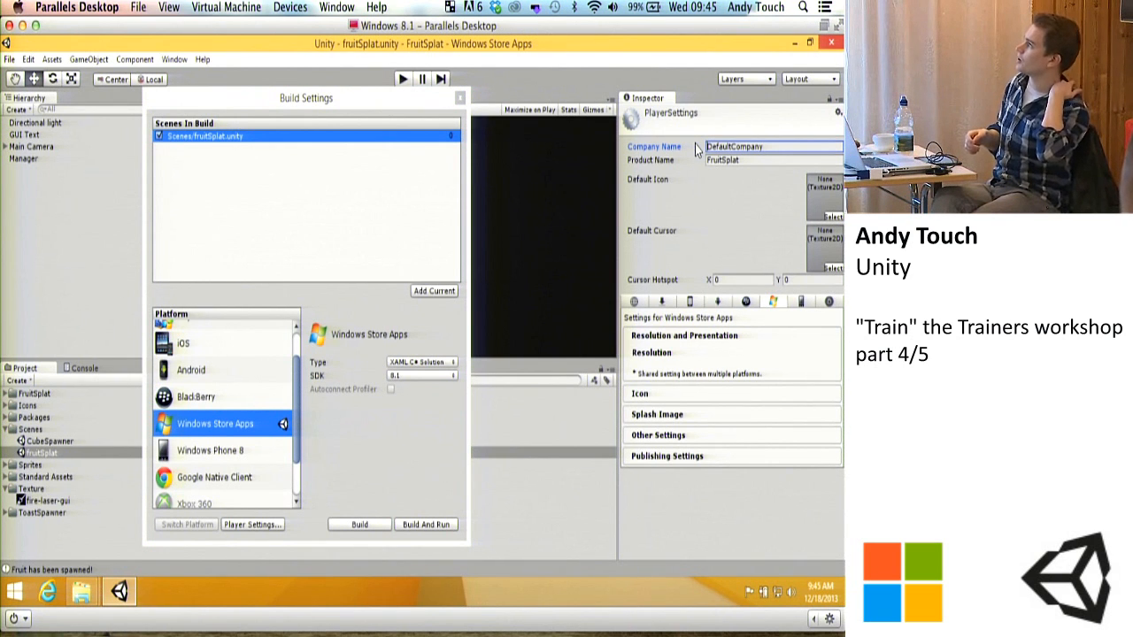
pyautogui.hotkey('ctrl', 'a')
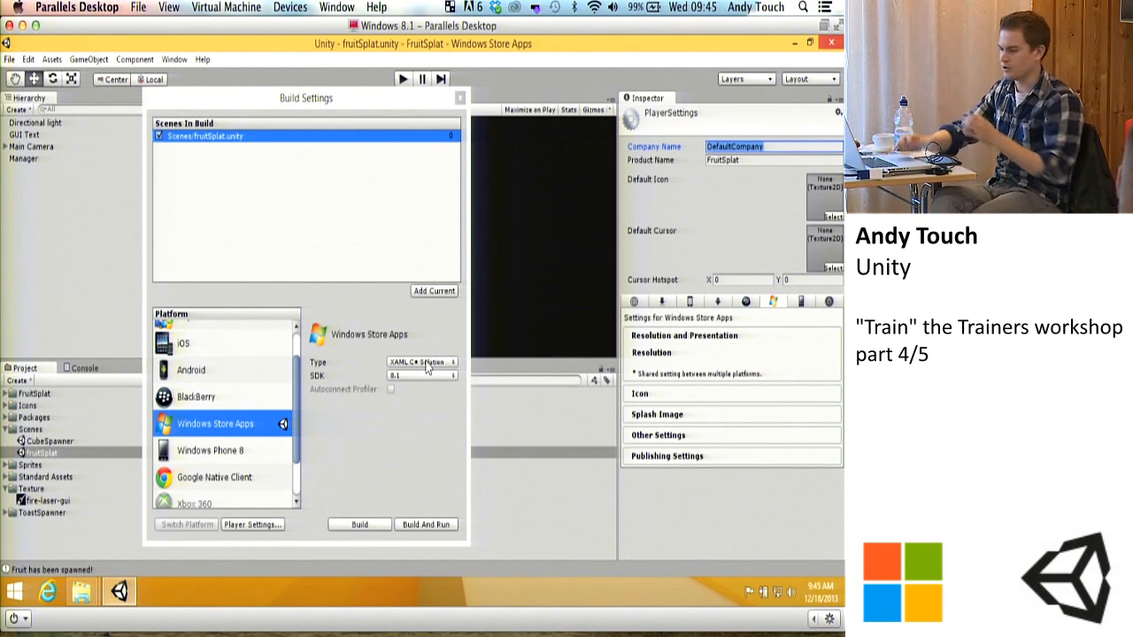
pyautogui.click(766, 146)
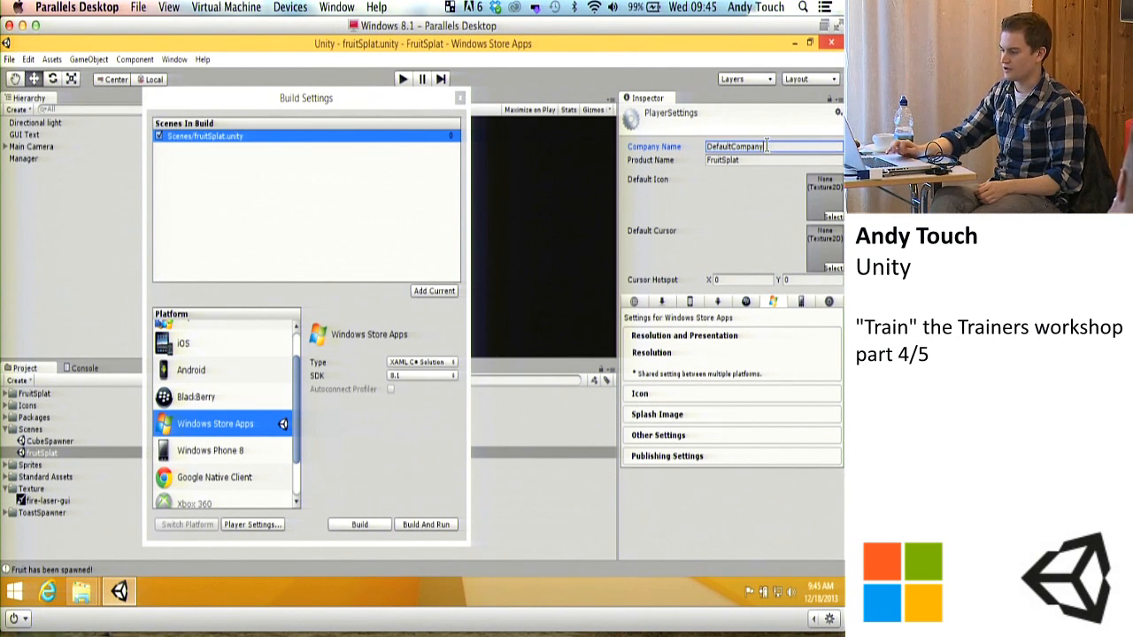
pyautogui.doubleClick(768, 146)
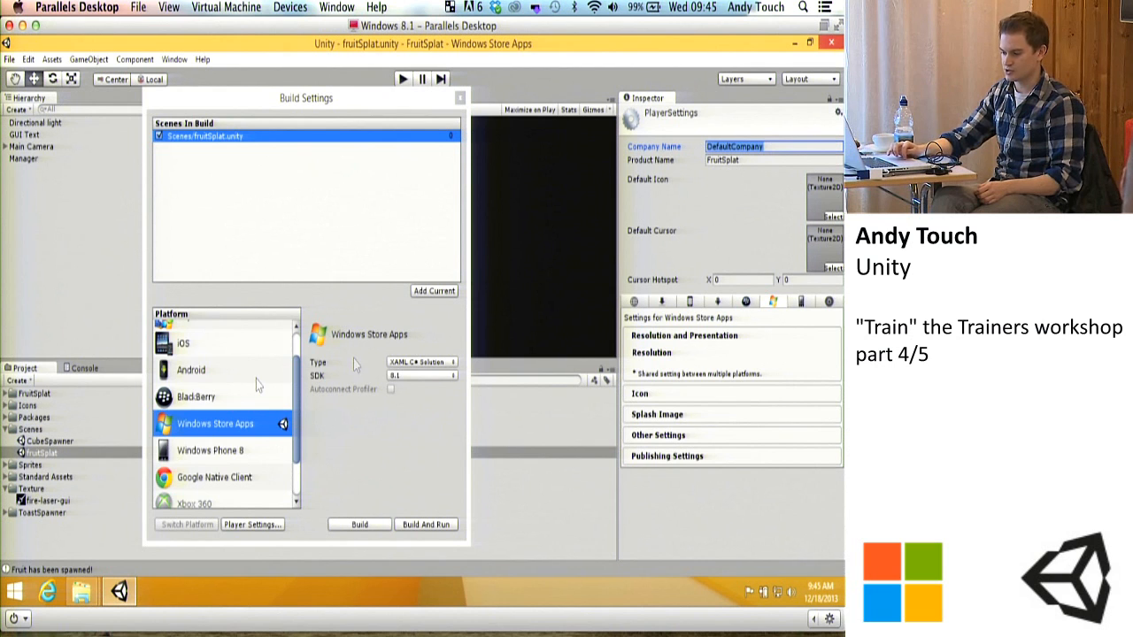
pyautogui.scroll(2, 257, 383)
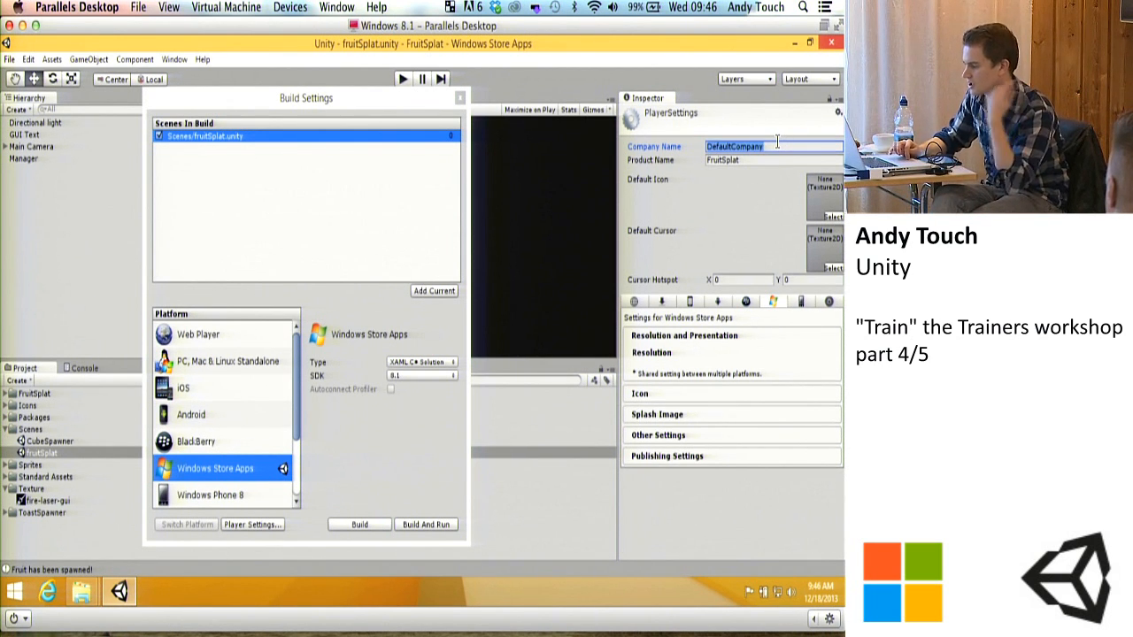
pyautogui.write('Unity Technologies')
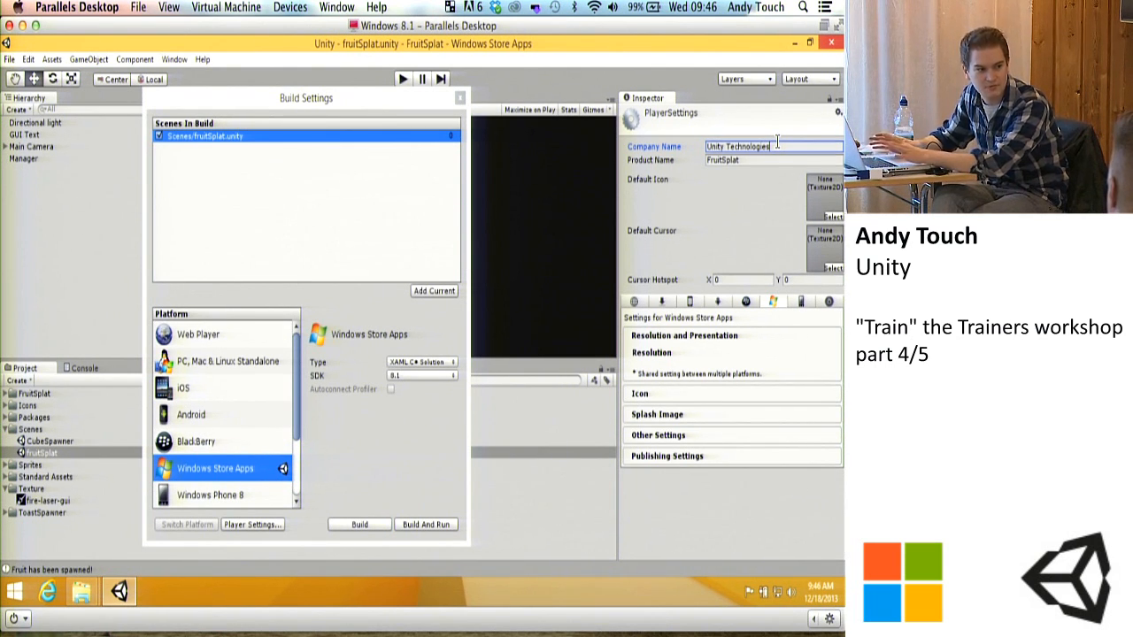
# Step: Change the product name in the player settings to Fruit Splat
pyautogui.click(763, 160)
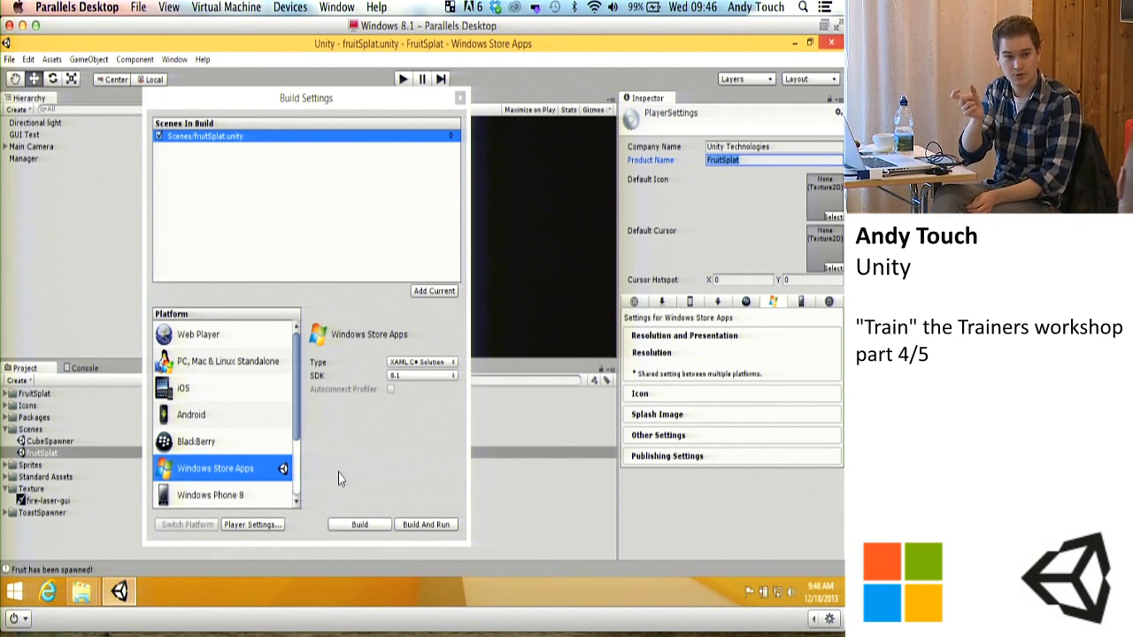
pyautogui.click(721, 160)
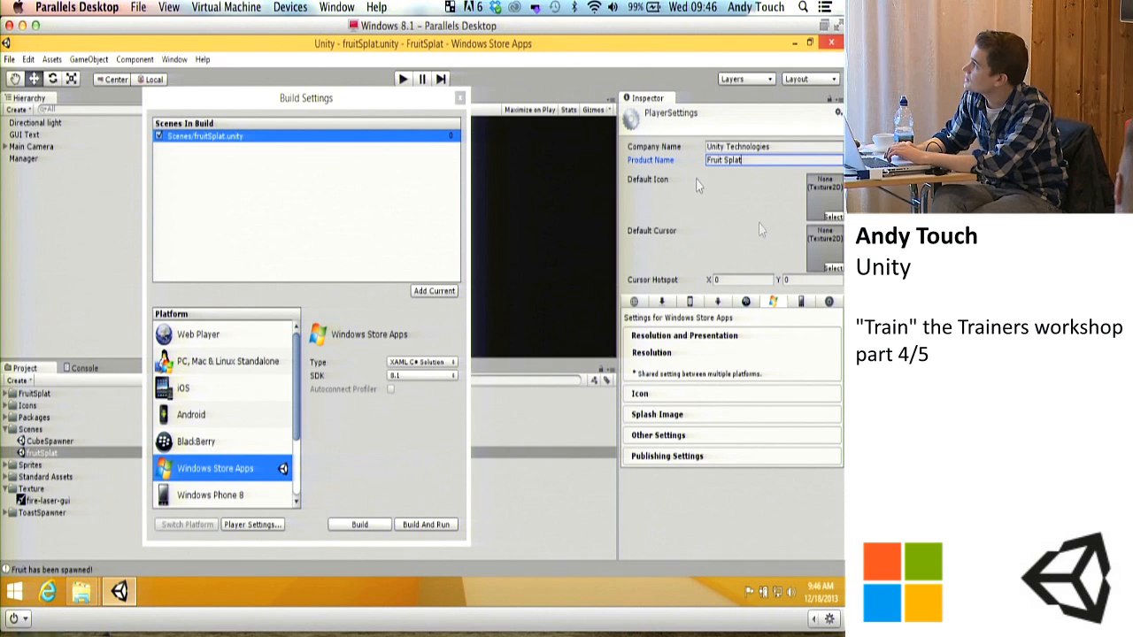
pyautogui.click(778, 147)
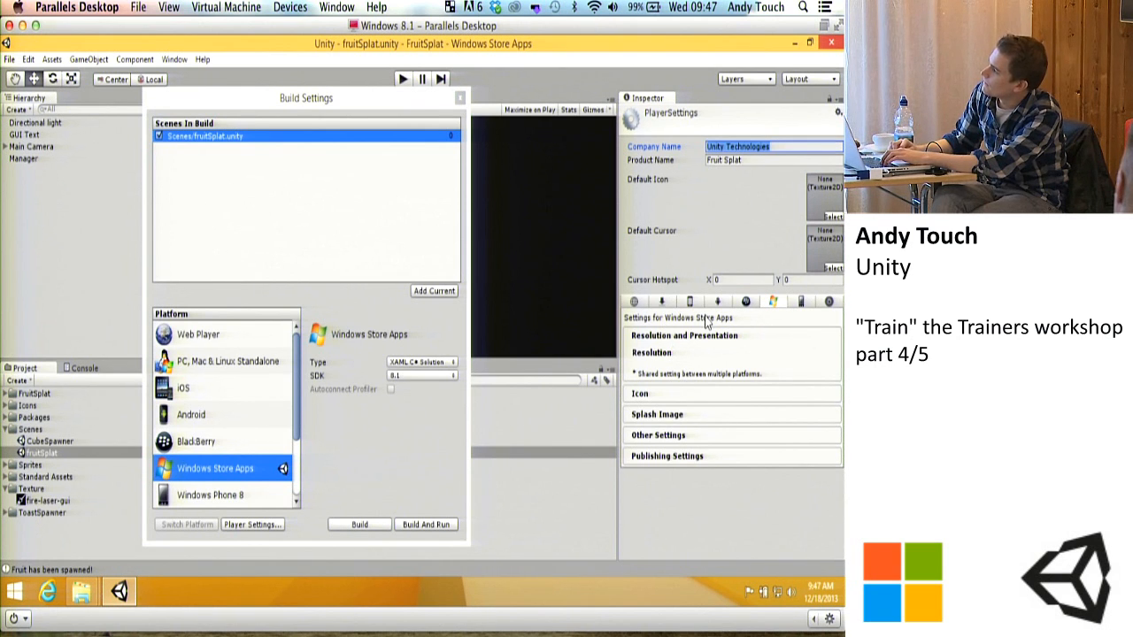
# Step: Compare the Resolution and Presentation settings of the Web Player and Windows Store Apps platforms
pyautogui.click(683, 336)
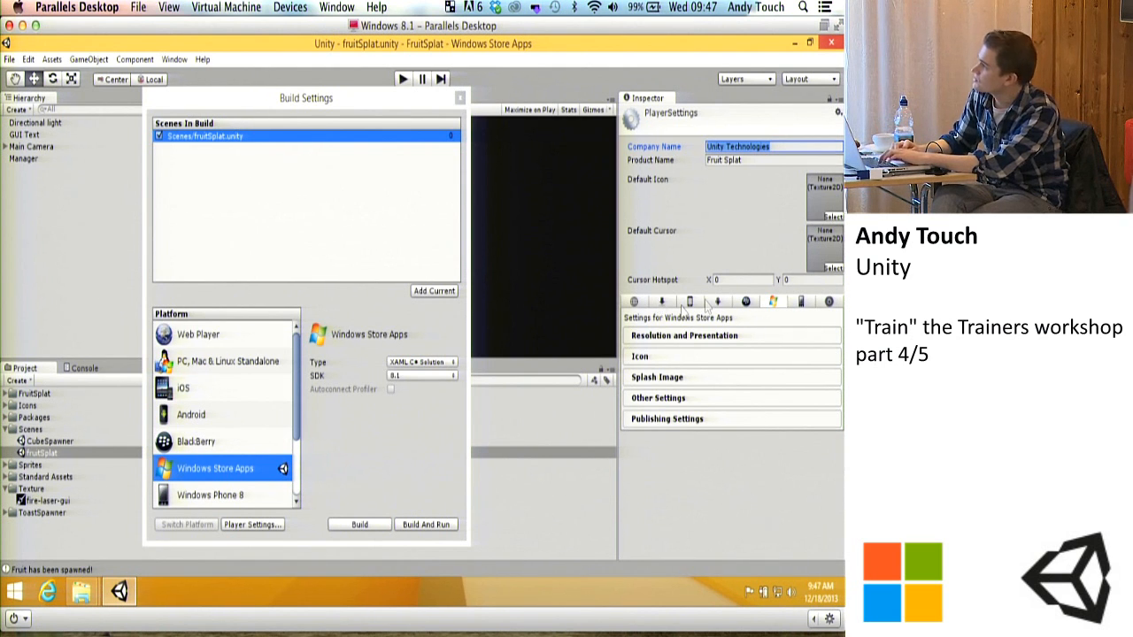
pyautogui.click(634, 301)
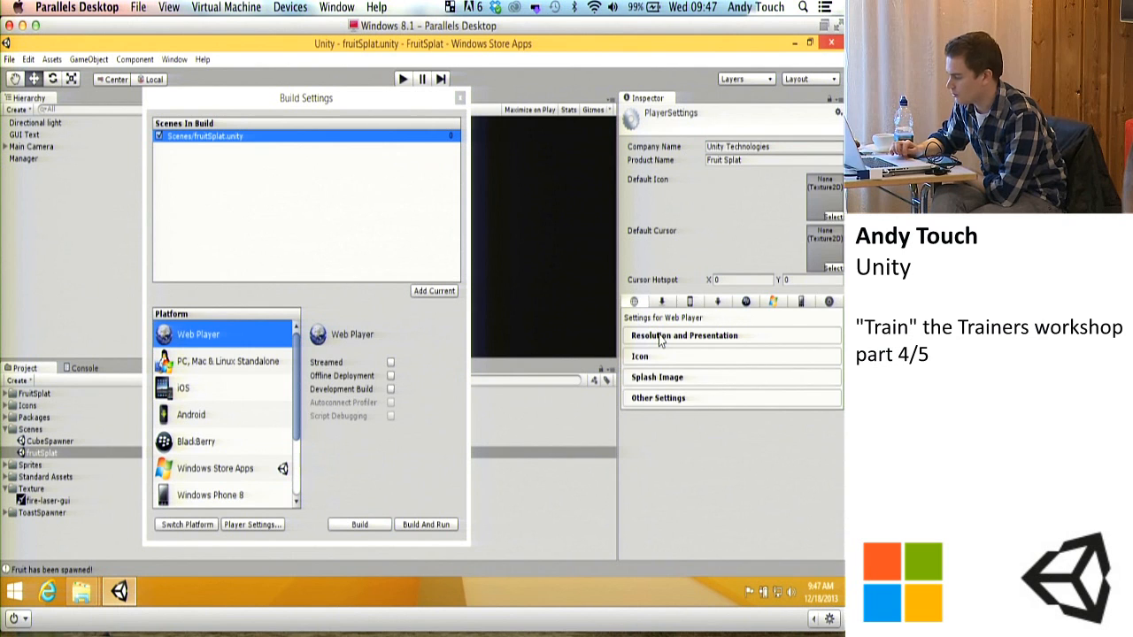
pyautogui.click(662, 339)
pyautogui.scroll(-2, 784, 435)
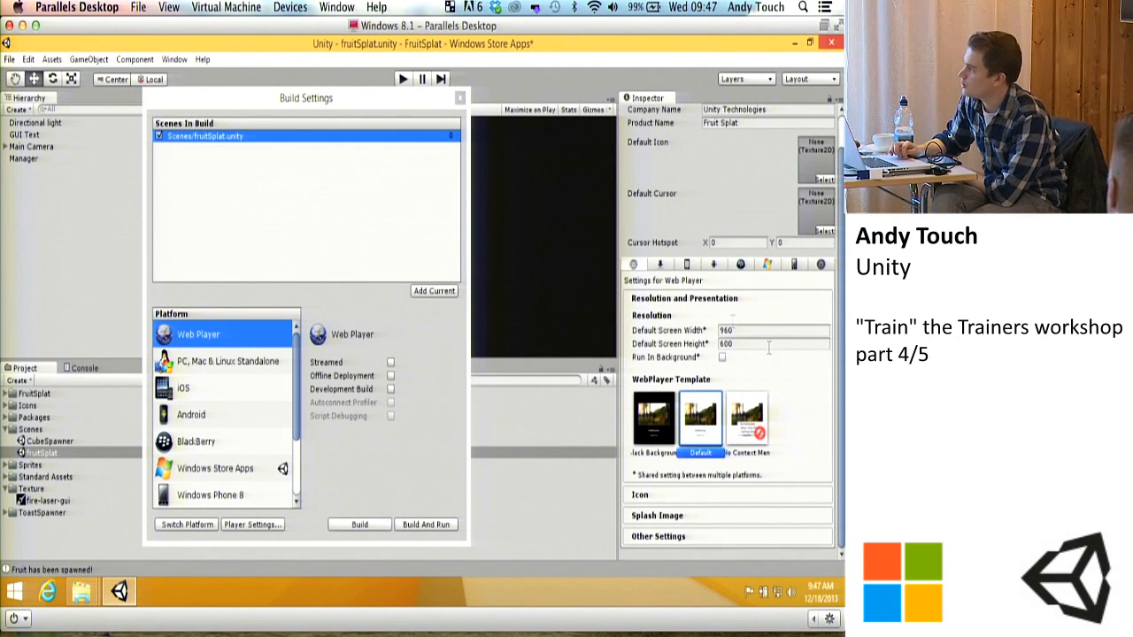
pyautogui.click(766, 267)
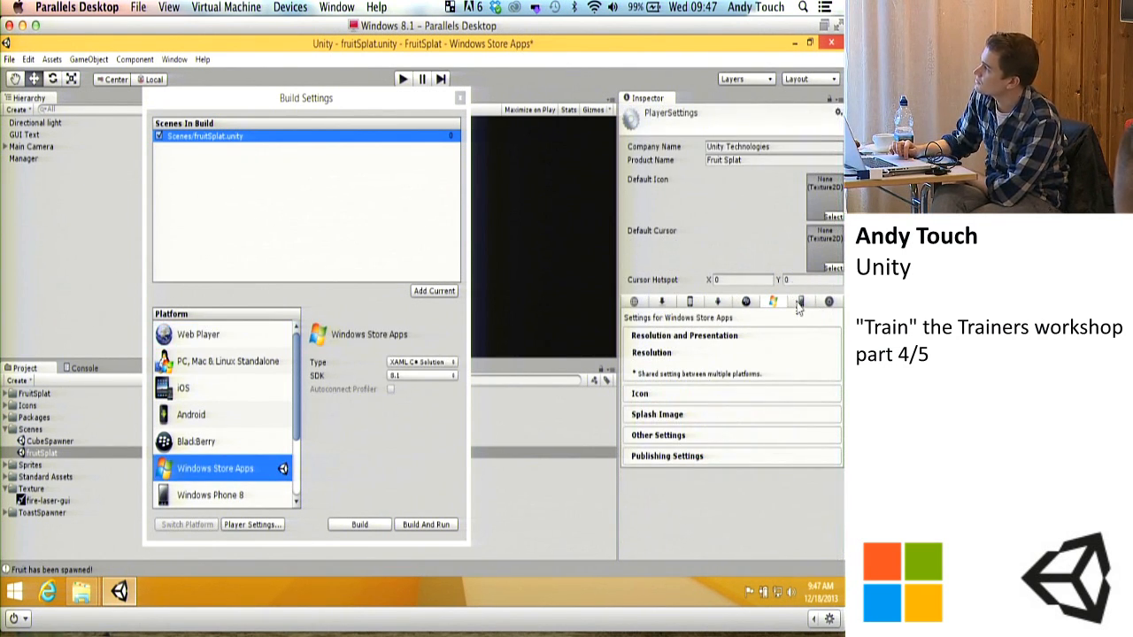
pyautogui.click(800, 304)
pyautogui.click(771, 302)
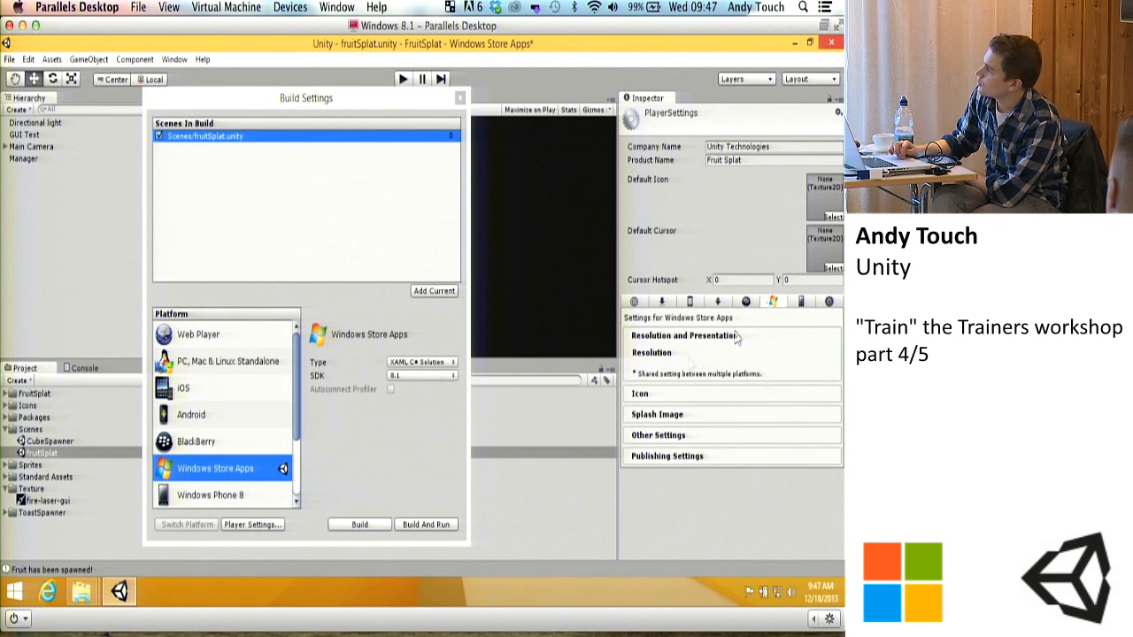
pyautogui.click(683, 338)
pyautogui.click(657, 339)
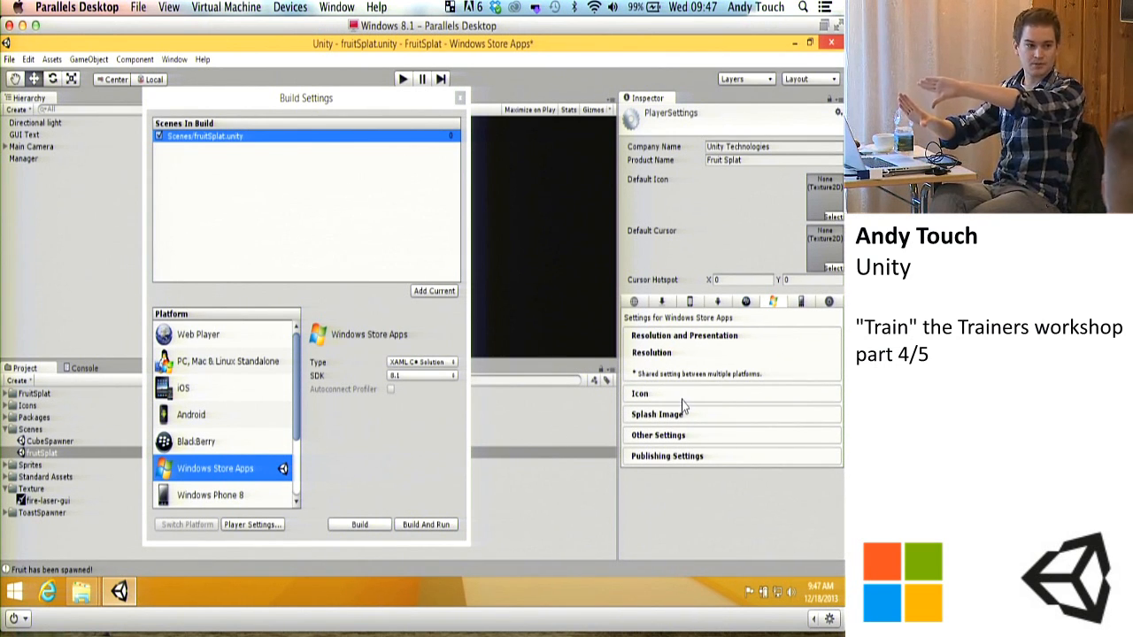
# Step: Look through the default orientation options in the Windows Phone 8 player settings without changing the orientation
pyautogui.click(802, 302)
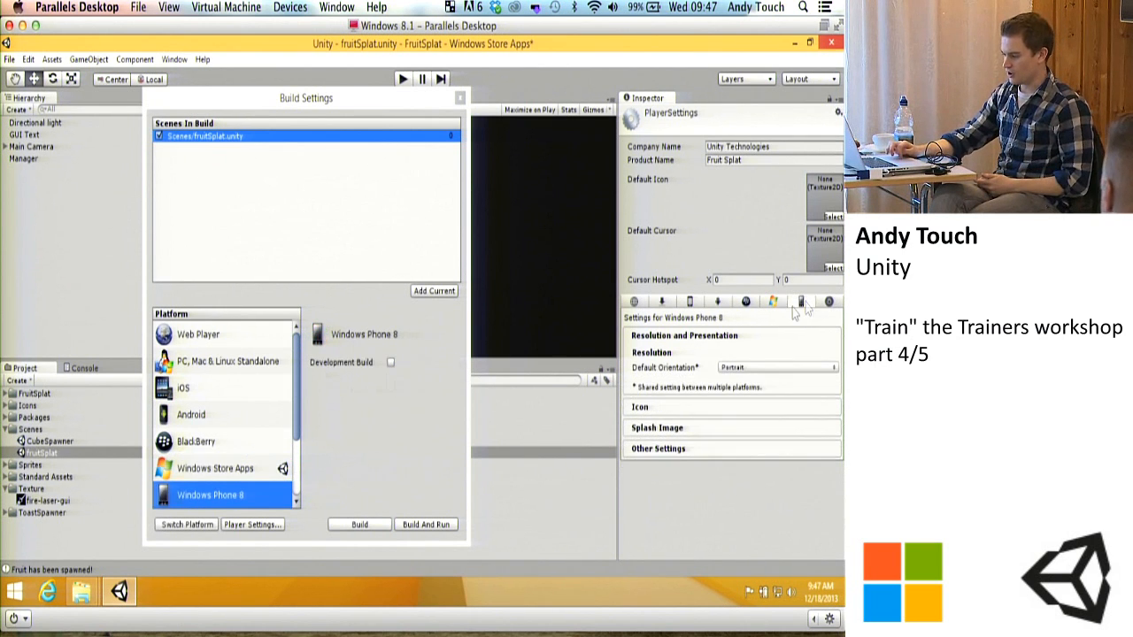
pyautogui.click(745, 368)
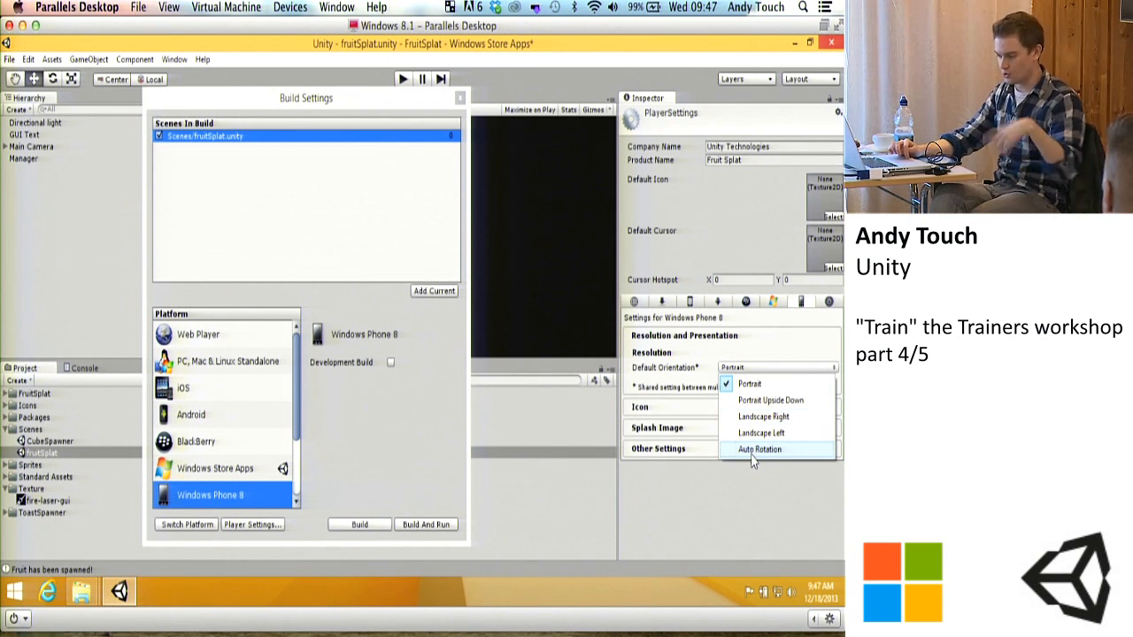
pyautogui.click(766, 326)
# Step: Review the Windows Store Apps splash image and other settings, including the accelerometer frequency options
pyautogui.click(776, 302)
pyautogui.click(672, 397)
pyautogui.click(692, 403)
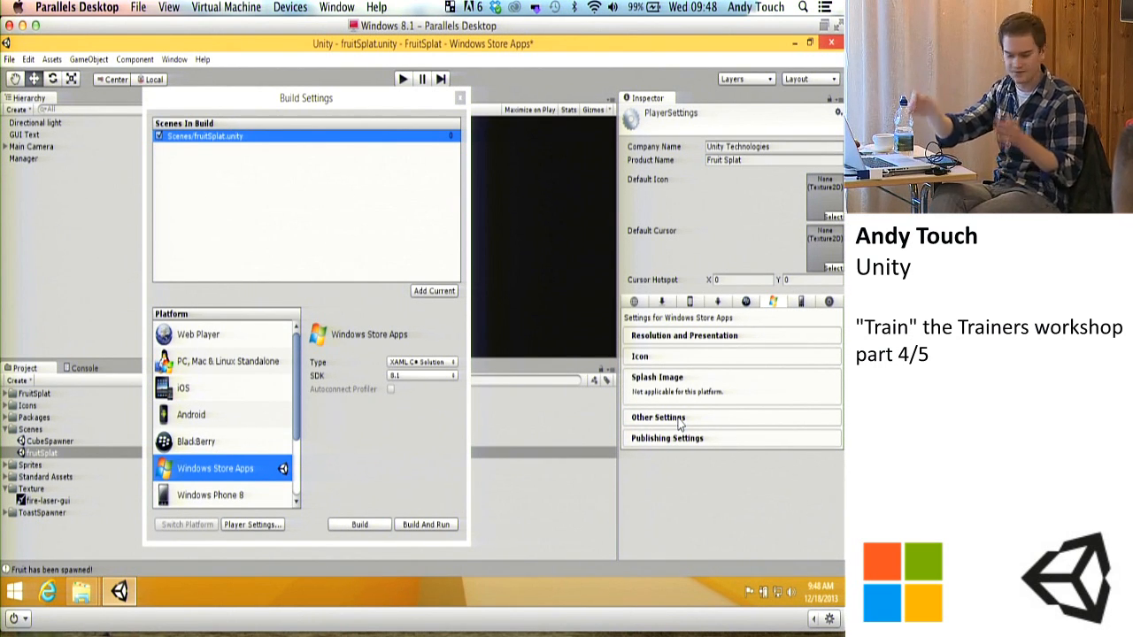
pyautogui.click(678, 423)
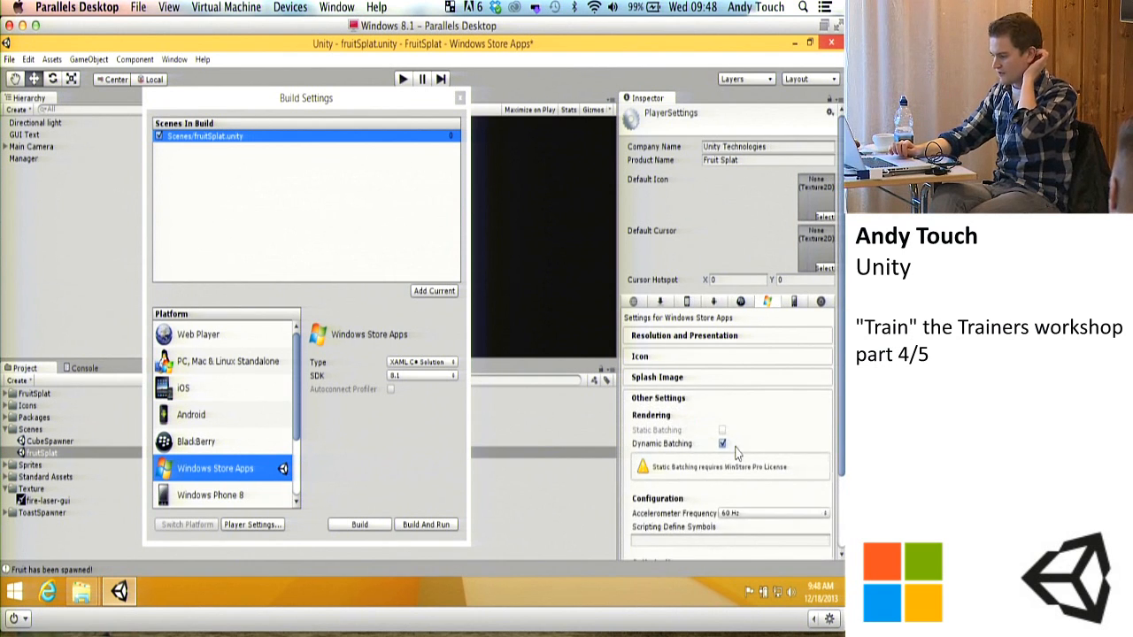
pyautogui.scroll(-3, 736, 447)
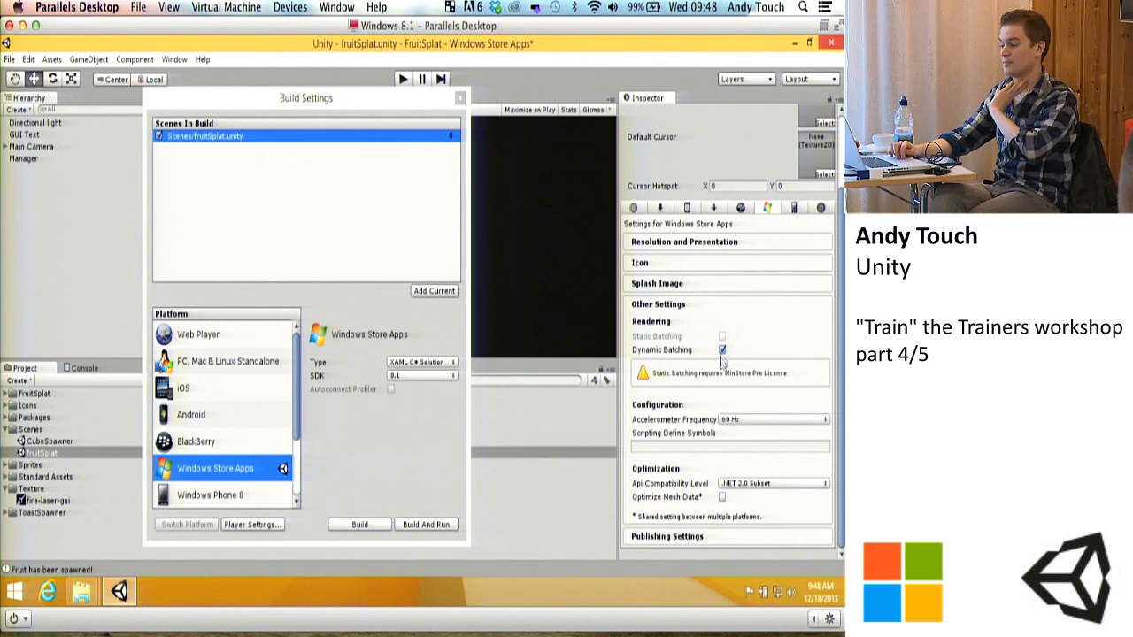
pyautogui.click(740, 421)
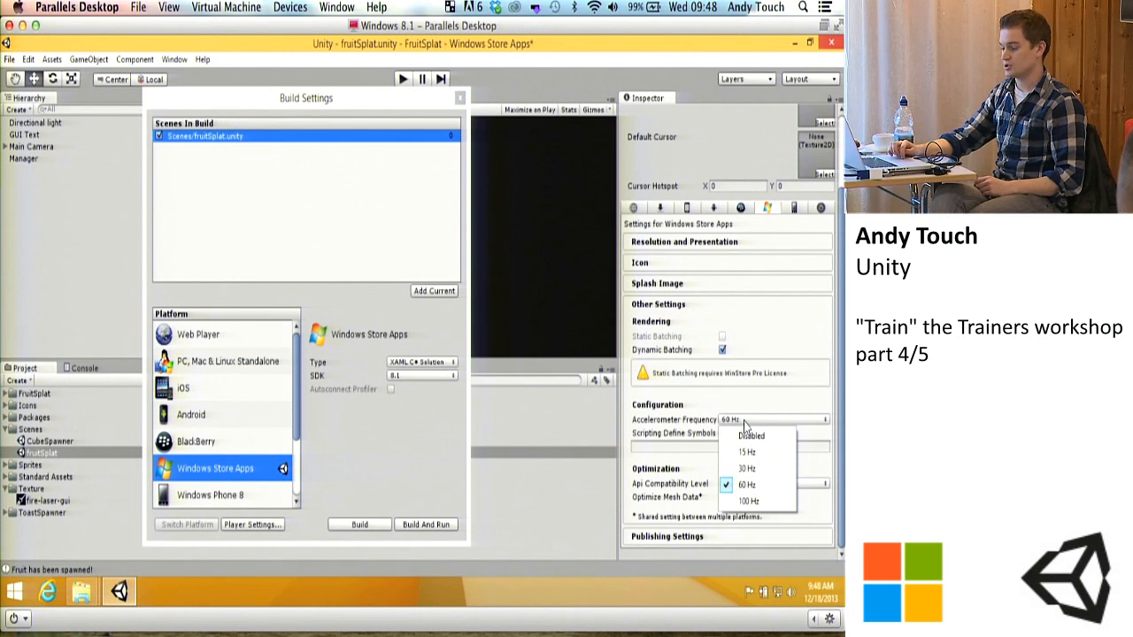
pyautogui.click(701, 428)
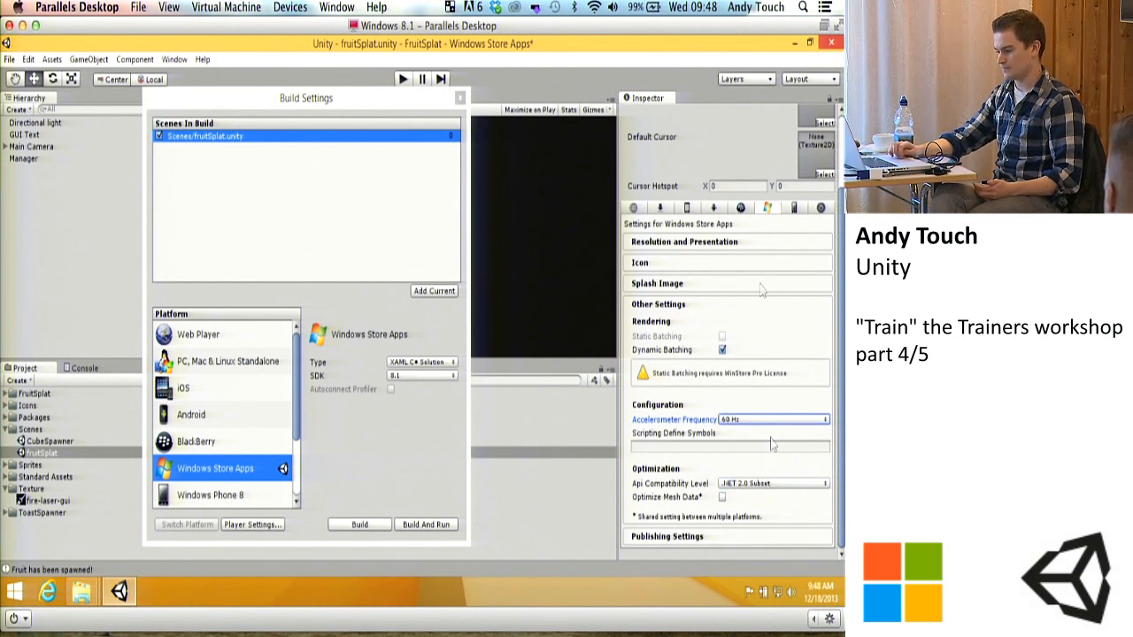
# Step: Look through the Windows Store Apps publishing settings and set the package name to Fruit Splat
pyautogui.click(670, 538)
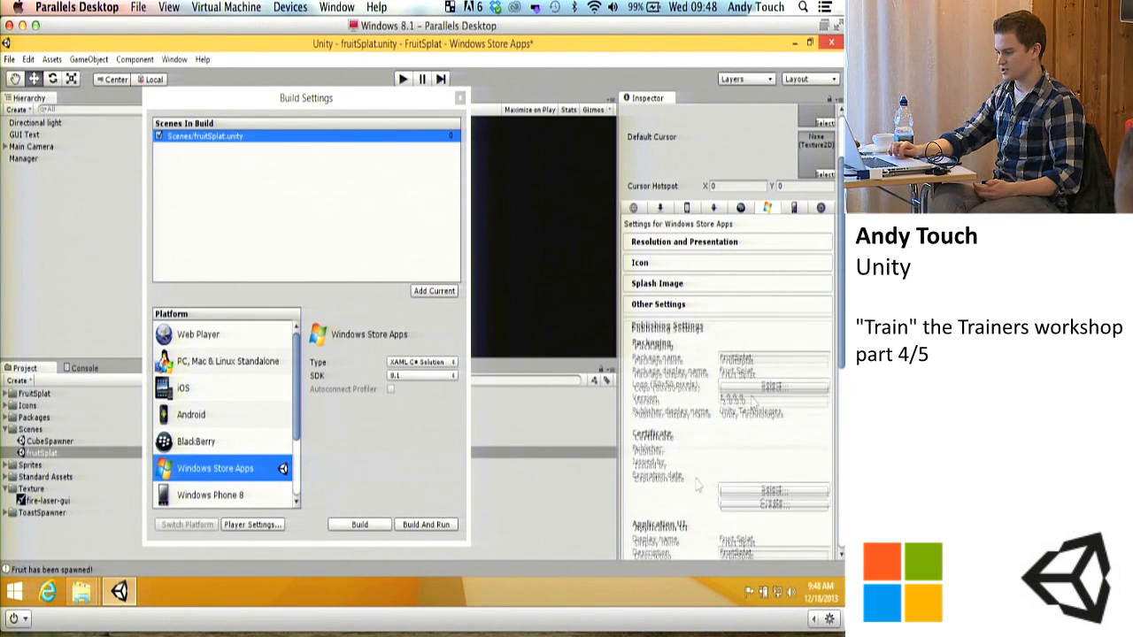
pyautogui.scroll(-10, 669, 425)
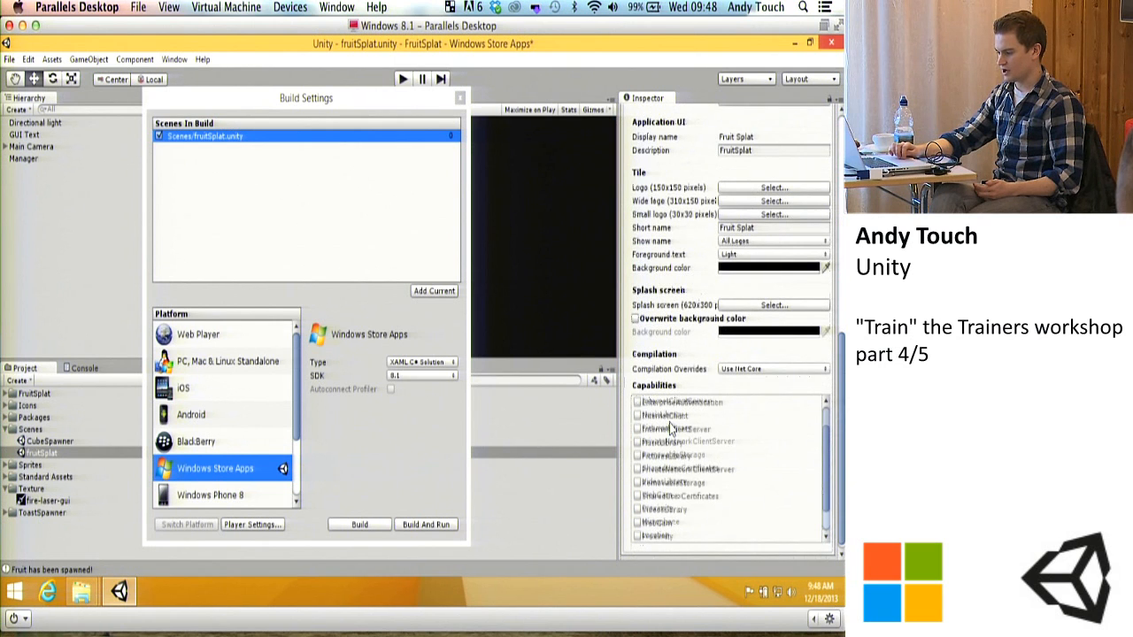
pyautogui.scroll(10, 669, 305)
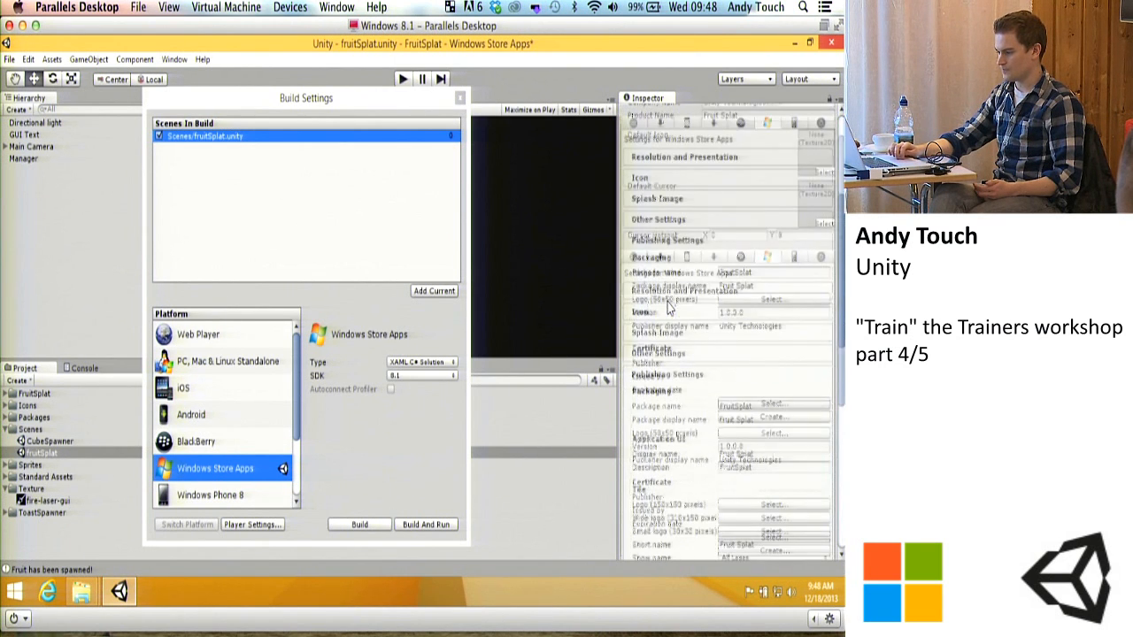
pyautogui.click(662, 274)
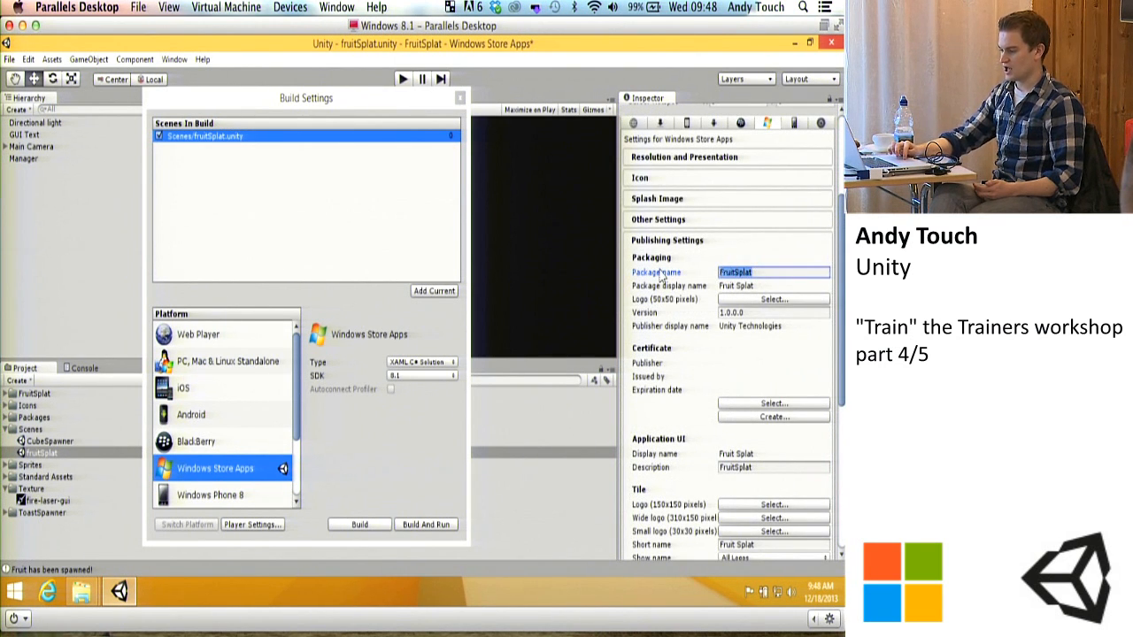
pyautogui.write('f')
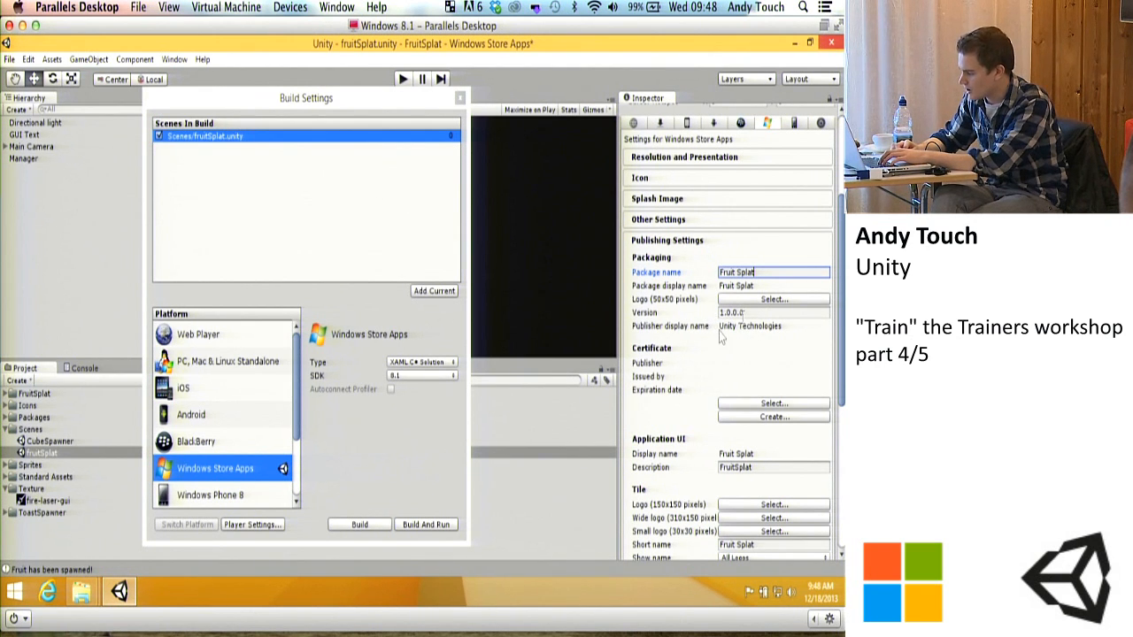
# Step: Review the product name and Windows Store Apps publishing settings, and close the Build Settings window
pyautogui.scroll(4, 688, 339)
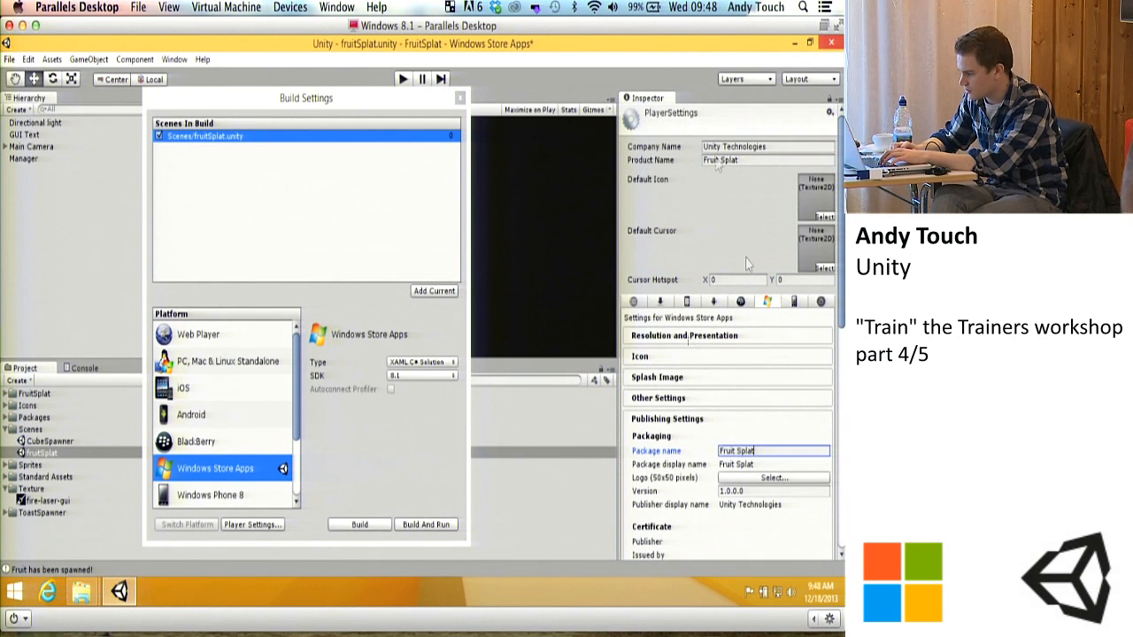
pyautogui.scroll(-8, 754, 301)
pyautogui.scroll(5, 766, 292)
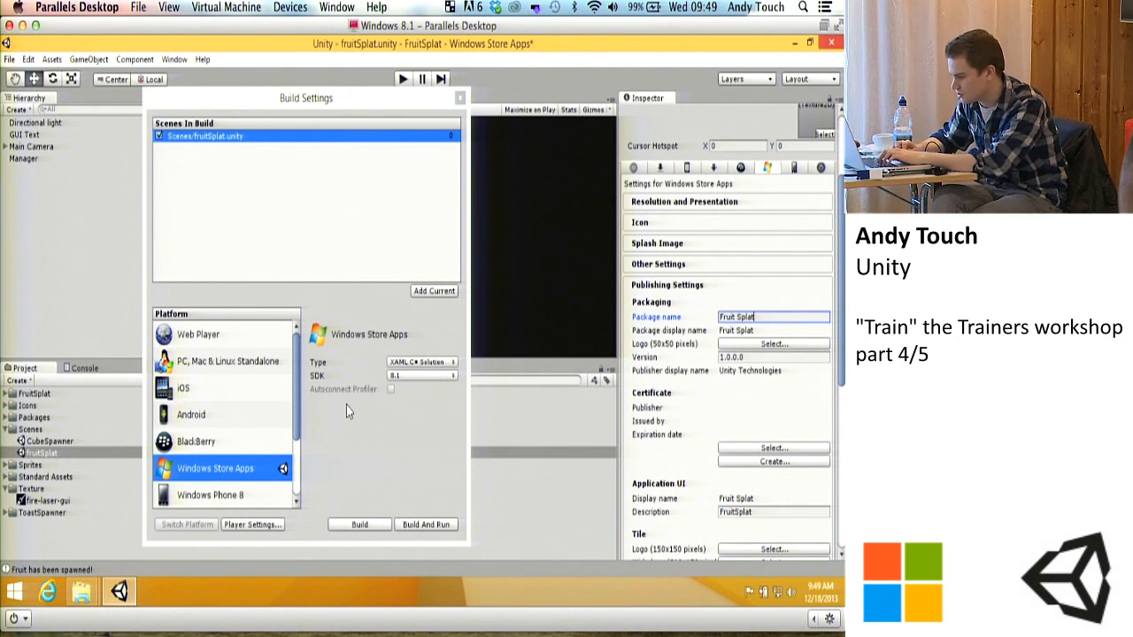
pyautogui.click(461, 98)
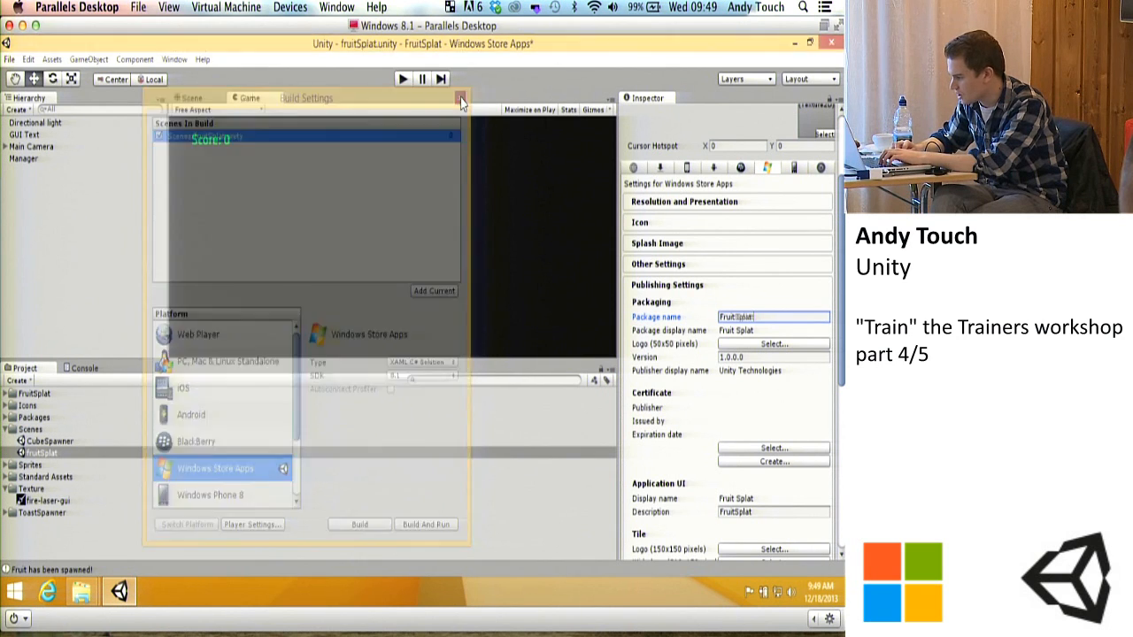
# Step: Browse for the 50x50 package logo in the Icons/Win App Store Icons folder and list its files in the Details view
pyautogui.click(739, 347)
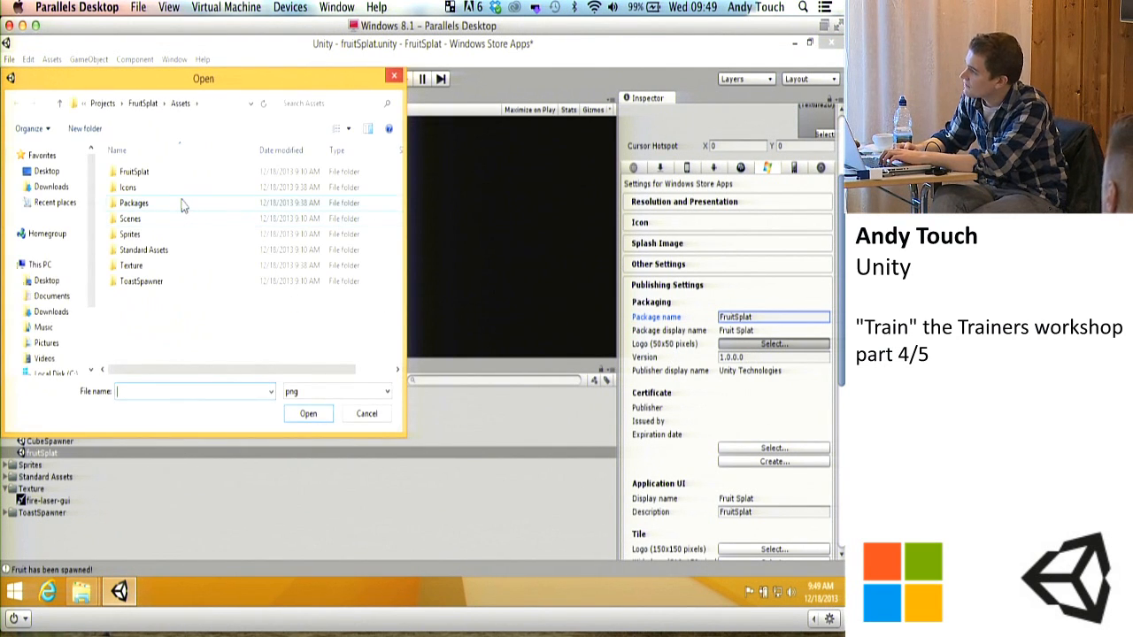
pyautogui.doubleClick(164, 190)
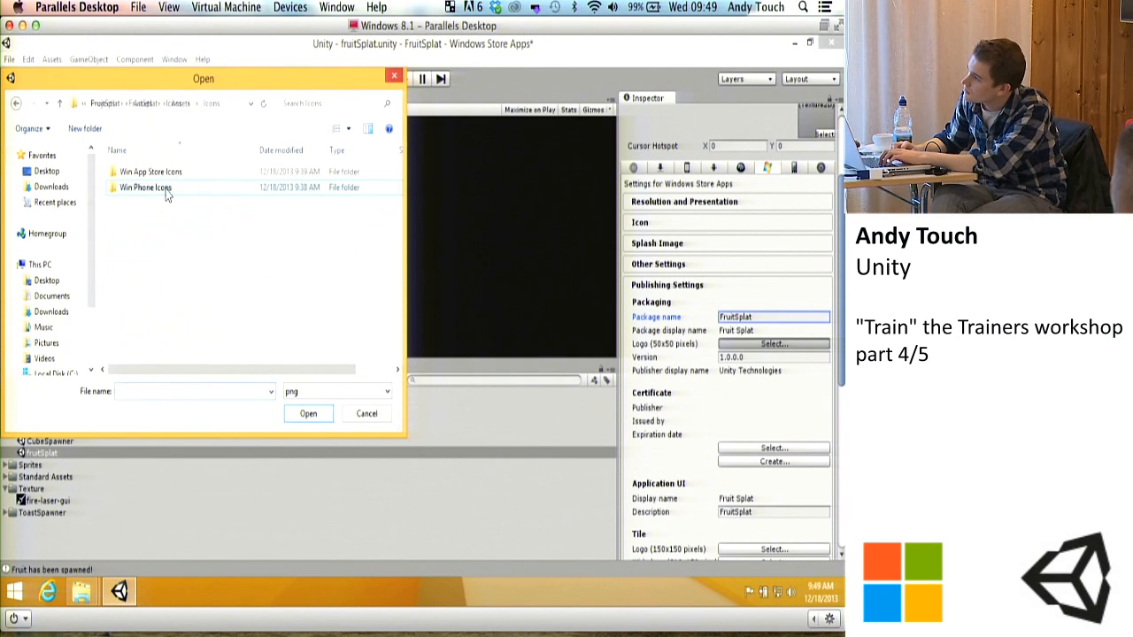
pyautogui.doubleClick(147, 173)
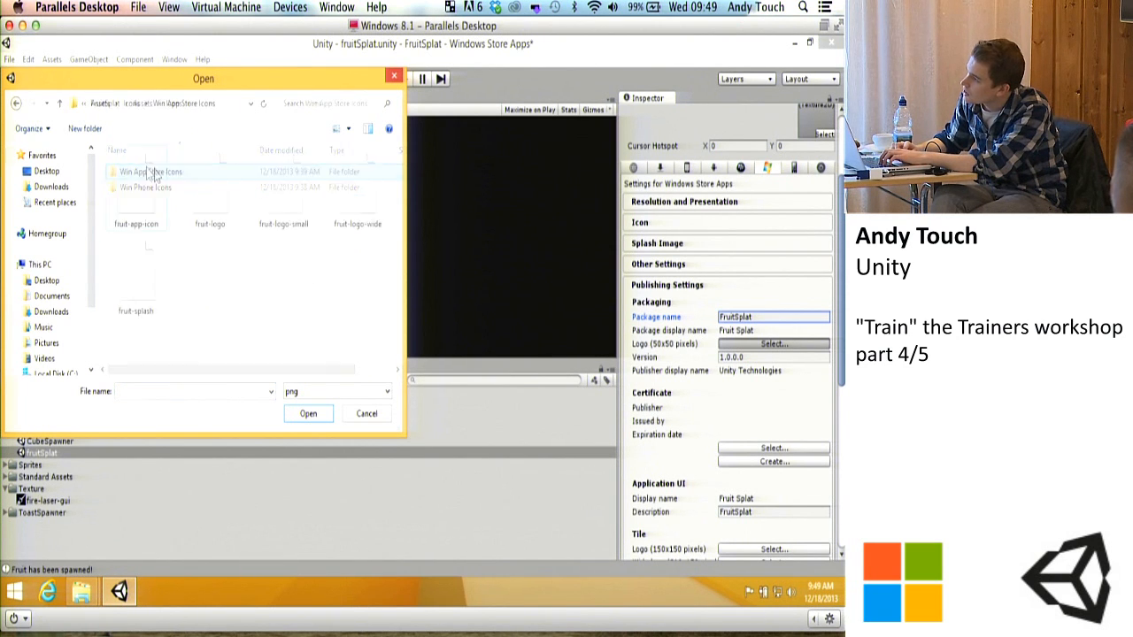
pyautogui.click(350, 131)
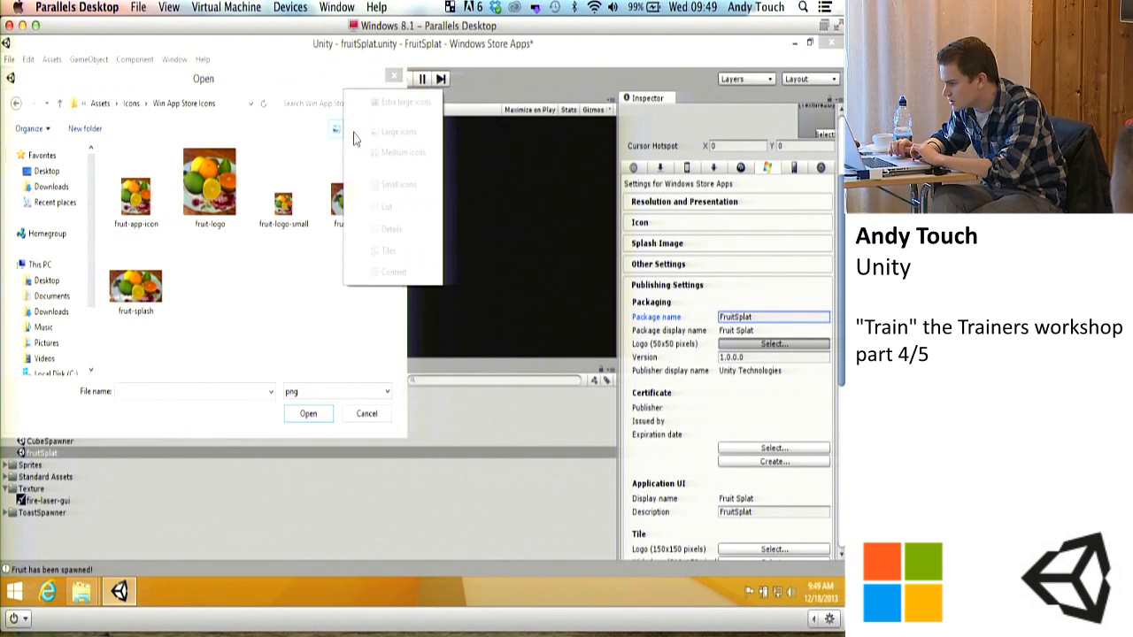
pyautogui.click(390, 229)
# Step: Widen the file dialog, add the Dimensions column, and choose fruit-app-icon as the 50x50 package logo
pyautogui.moveTo(404, 281); pyautogui.dragTo(588, 265)
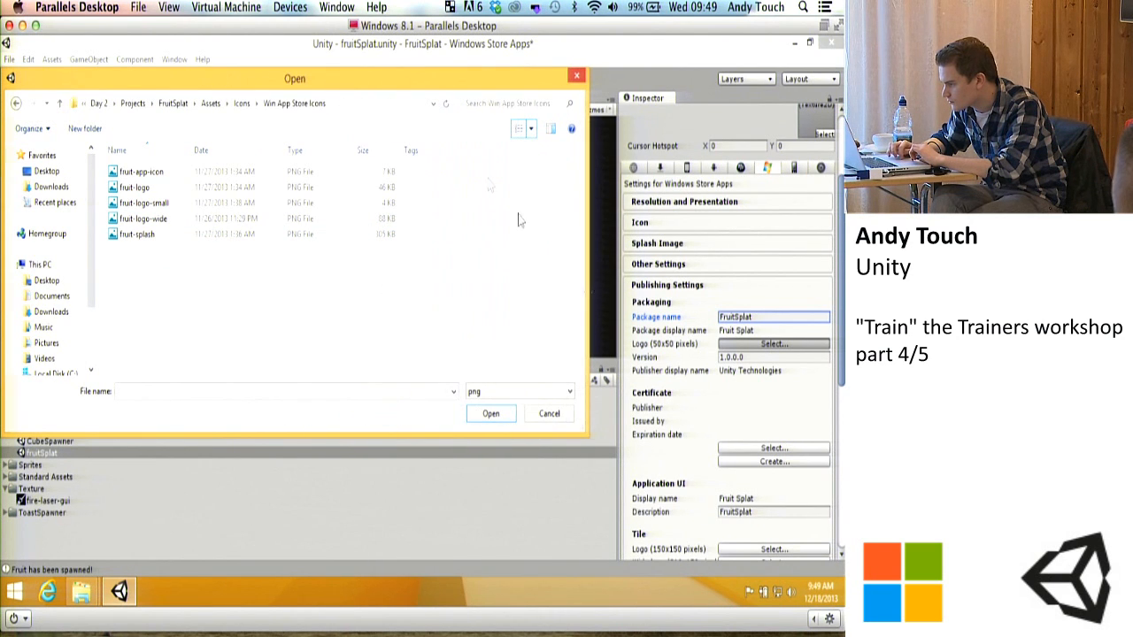
pyautogui.rightClick(471, 150)
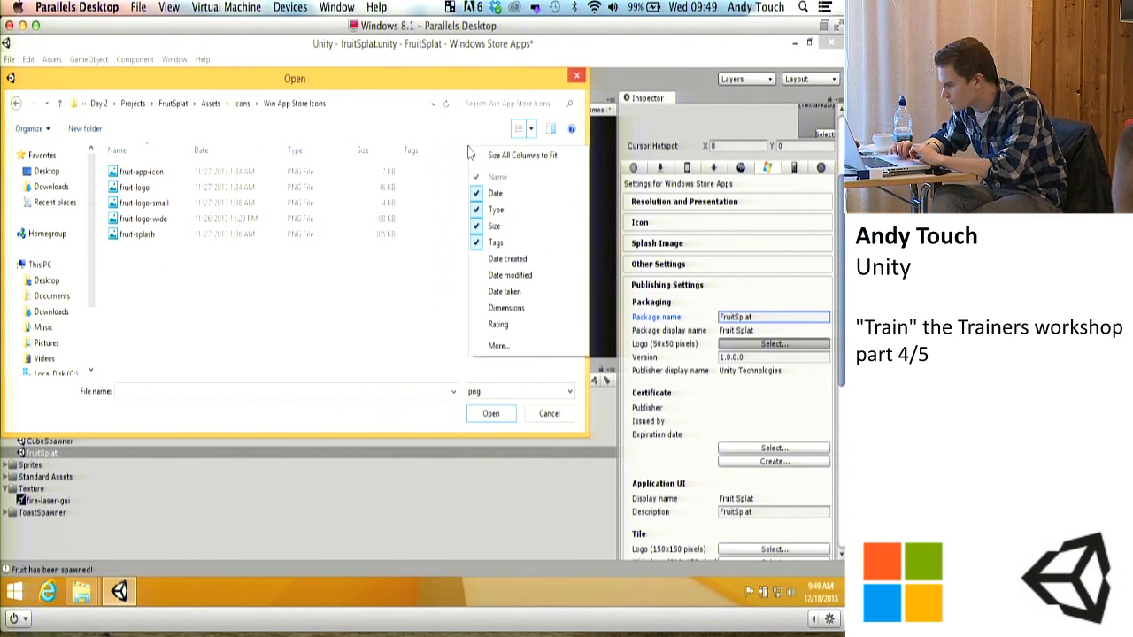
pyautogui.click(507, 308)
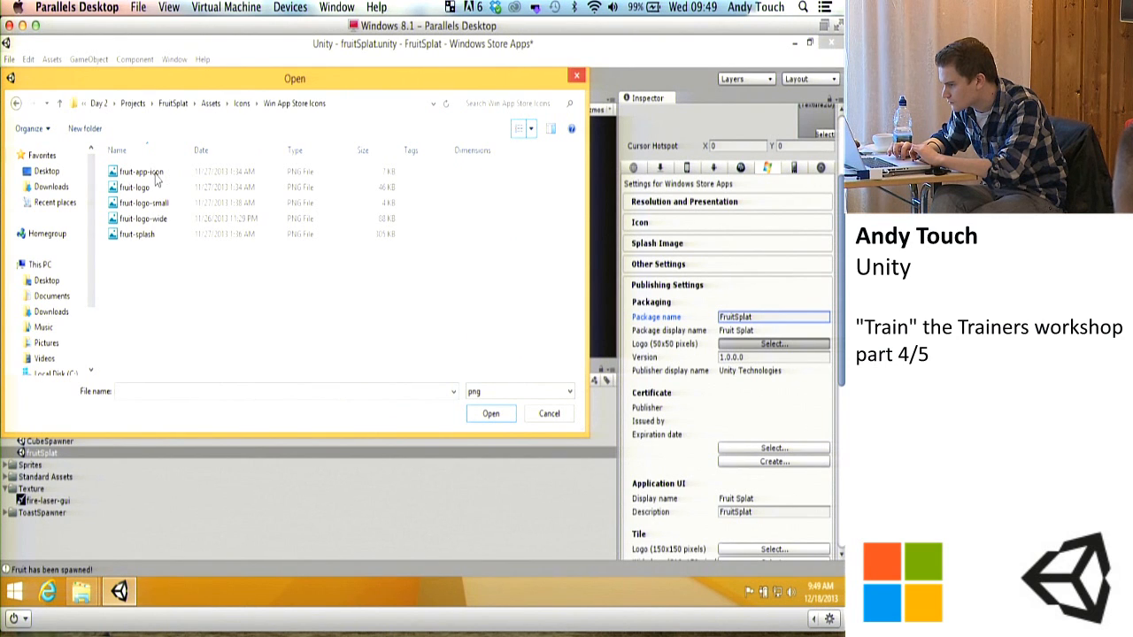
pyautogui.click(492, 171)
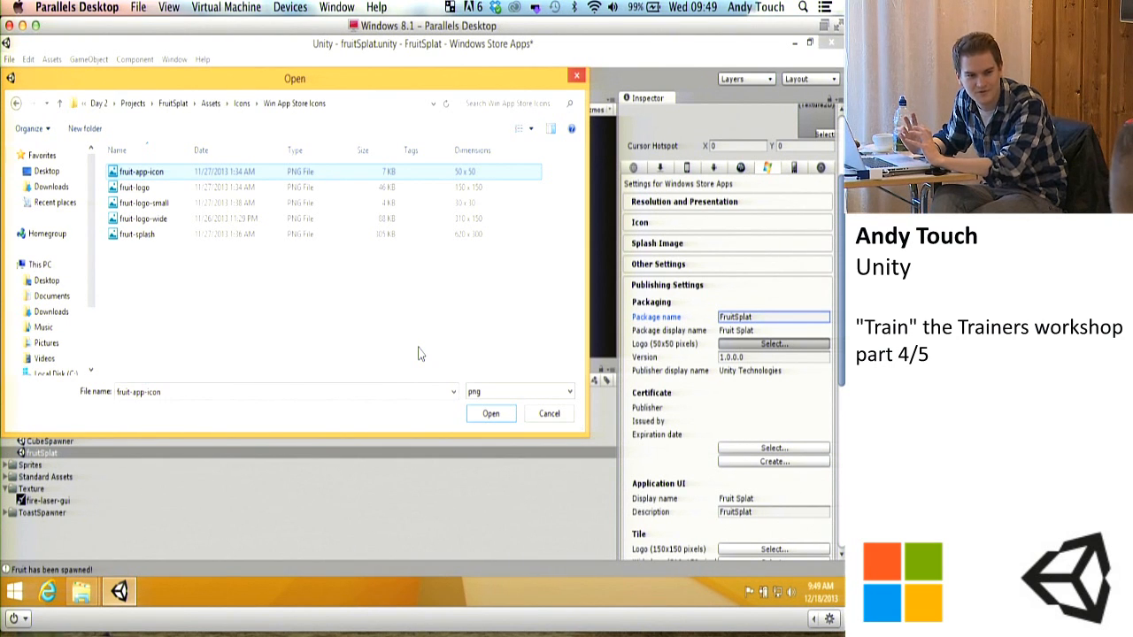
pyautogui.doubleClick(137, 171)
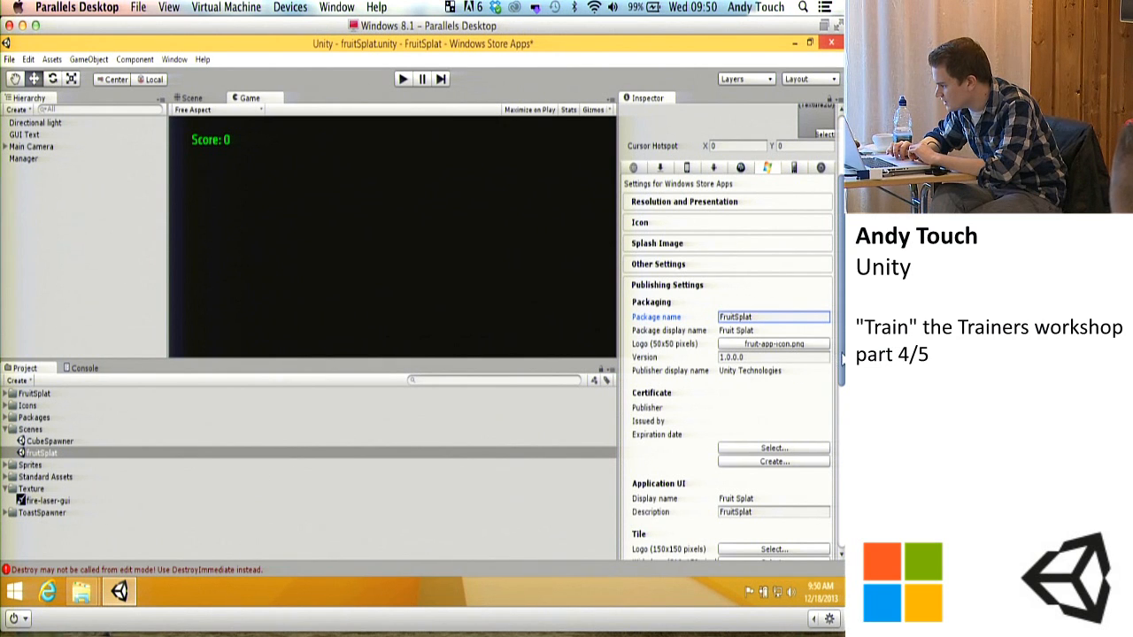
# Step: Set the 150x150 tile logo to fruit-logo from the Icons/Win App Store Icons folder
pyautogui.scroll(-8, 748, 321)
pyautogui.click(770, 305)
pyautogui.click(765, 309)
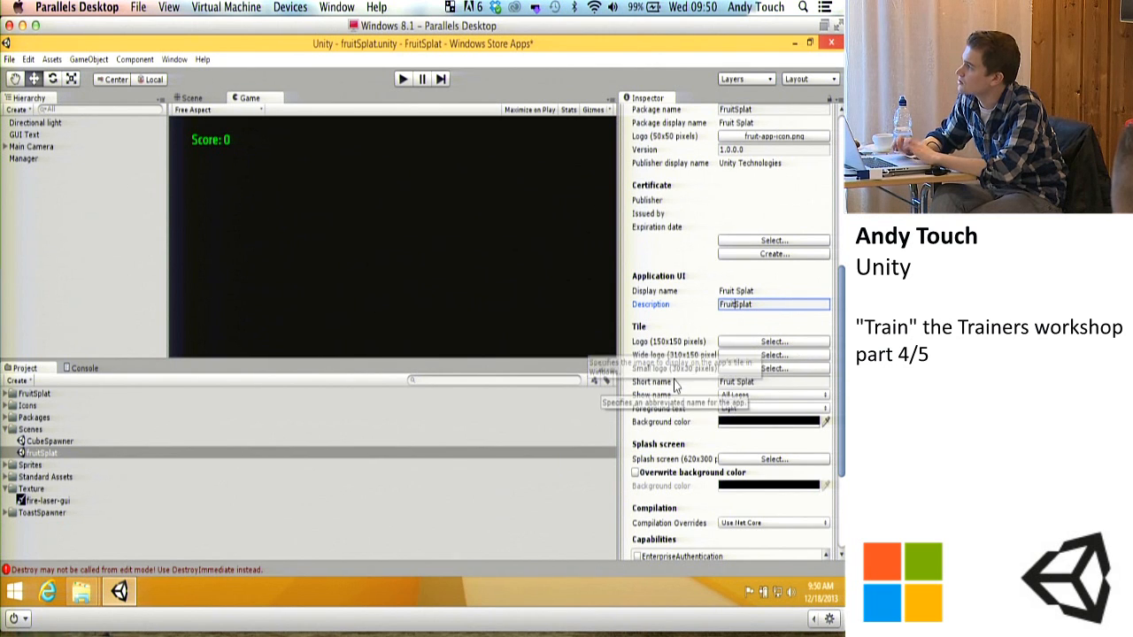
pyautogui.click(749, 342)
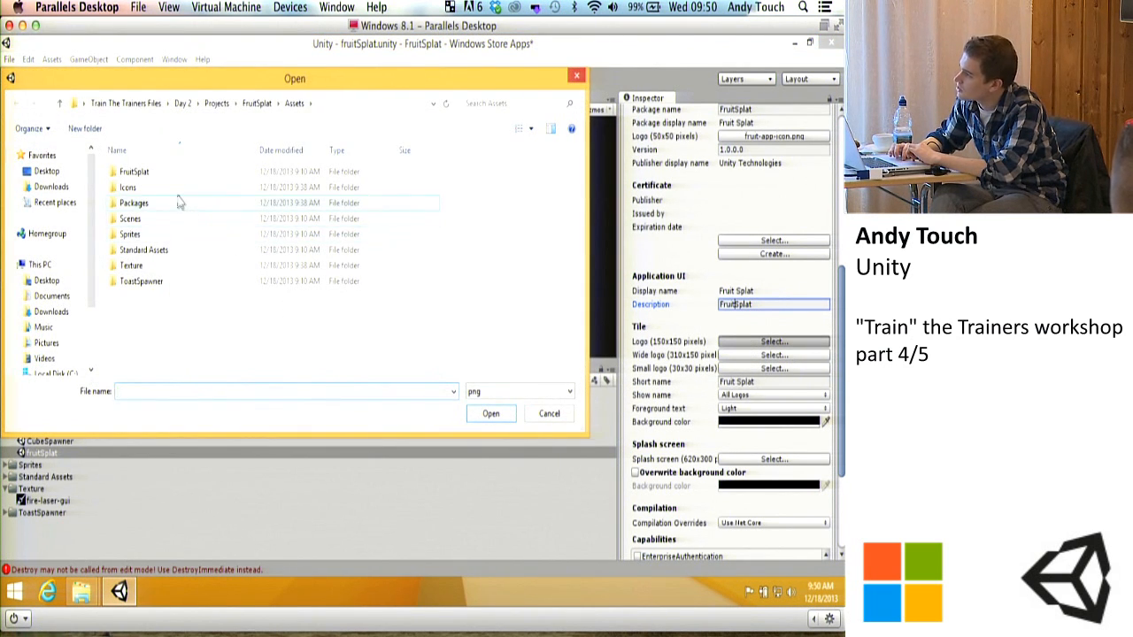
pyautogui.doubleClick(173, 187)
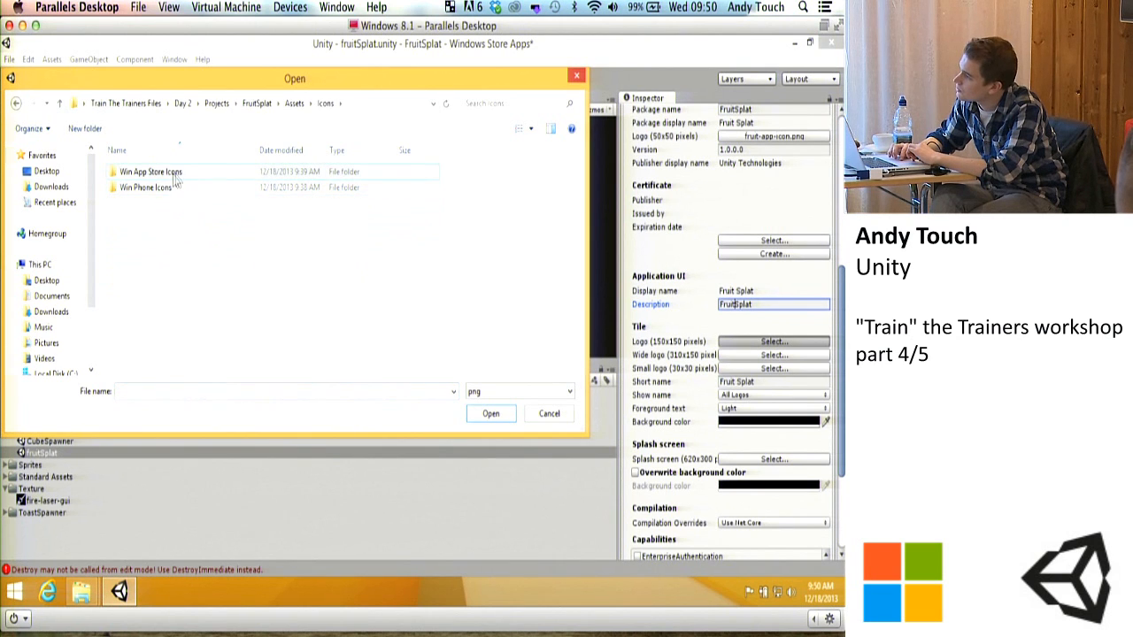
pyautogui.doubleClick(173, 174)
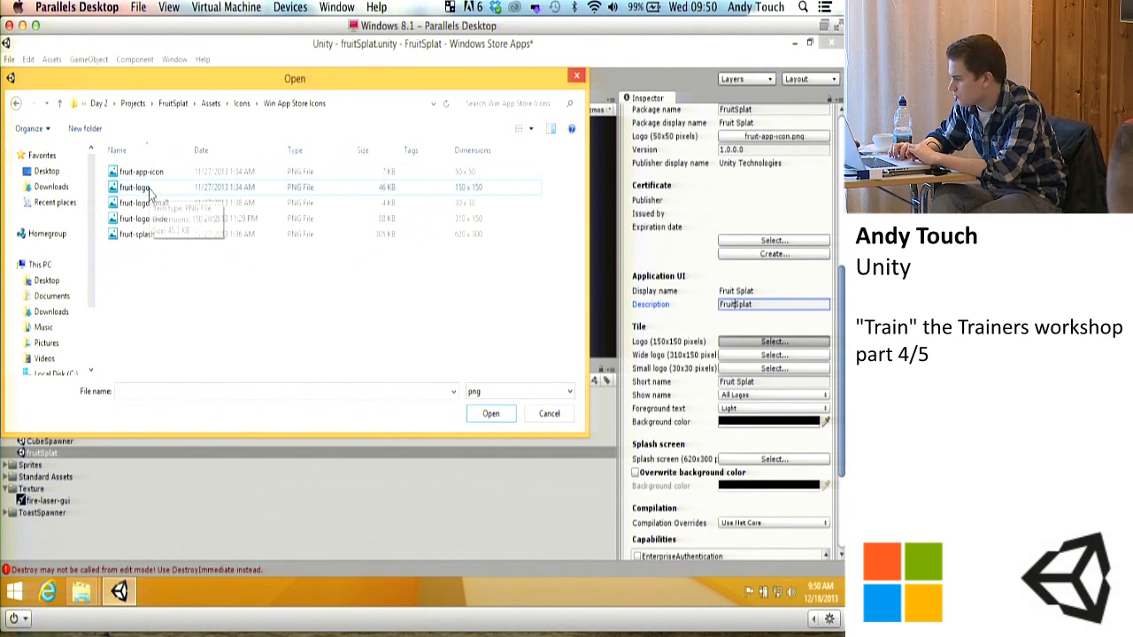
pyautogui.doubleClick(141, 188)
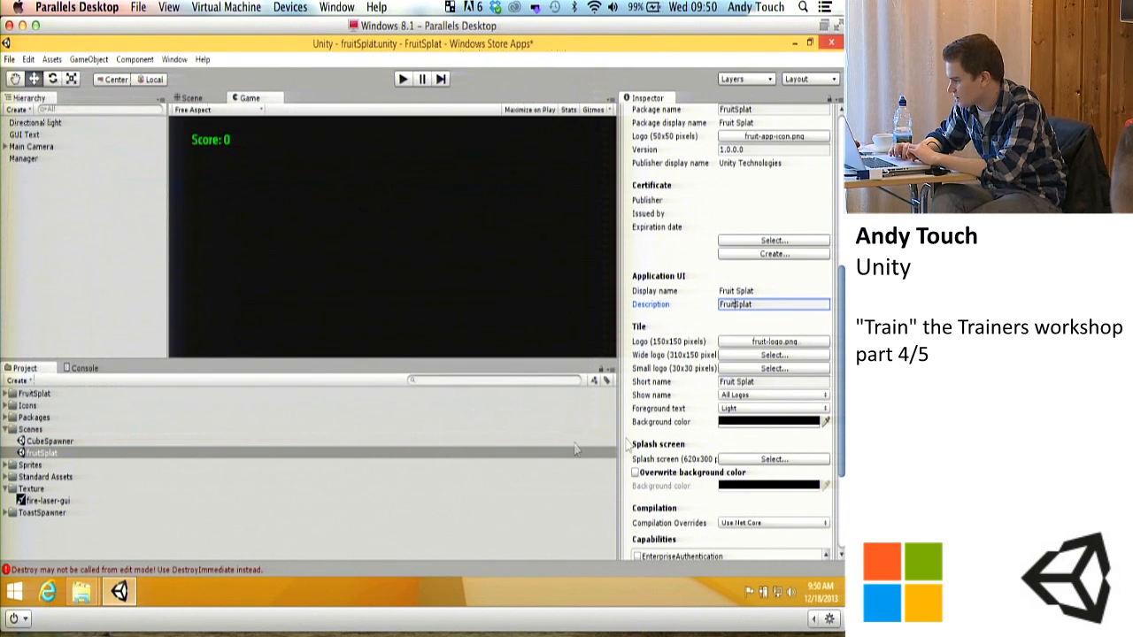
# Step: Set the wide 310x150 tile logo to fruit-logo-wide from the Win App Store Icons folder
pyautogui.click(753, 354)
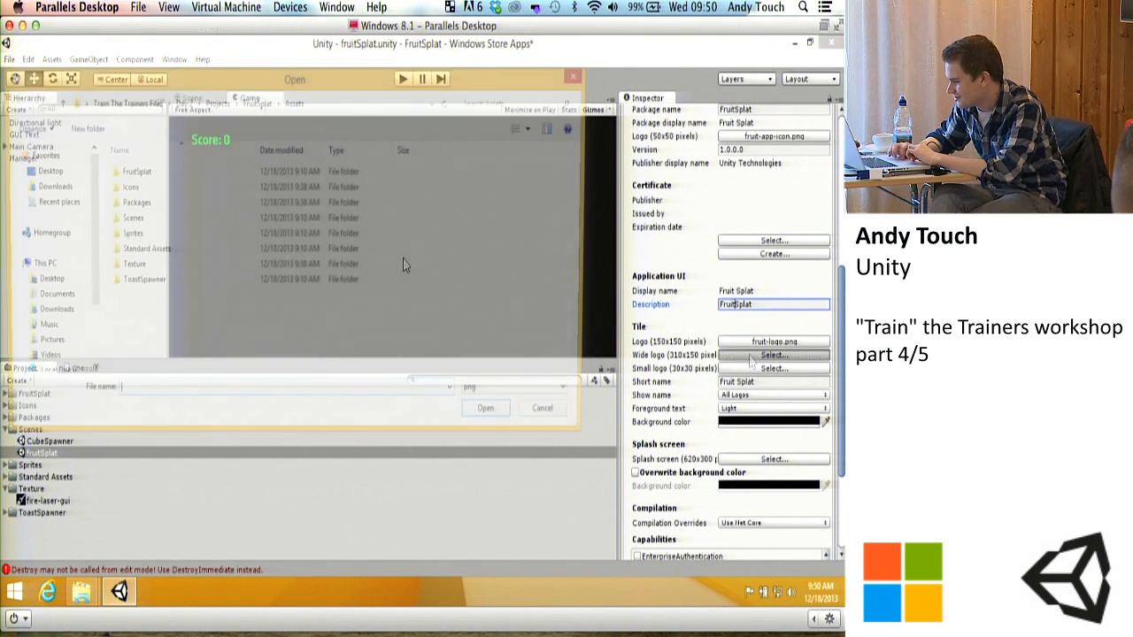
pyautogui.doubleClick(138, 188)
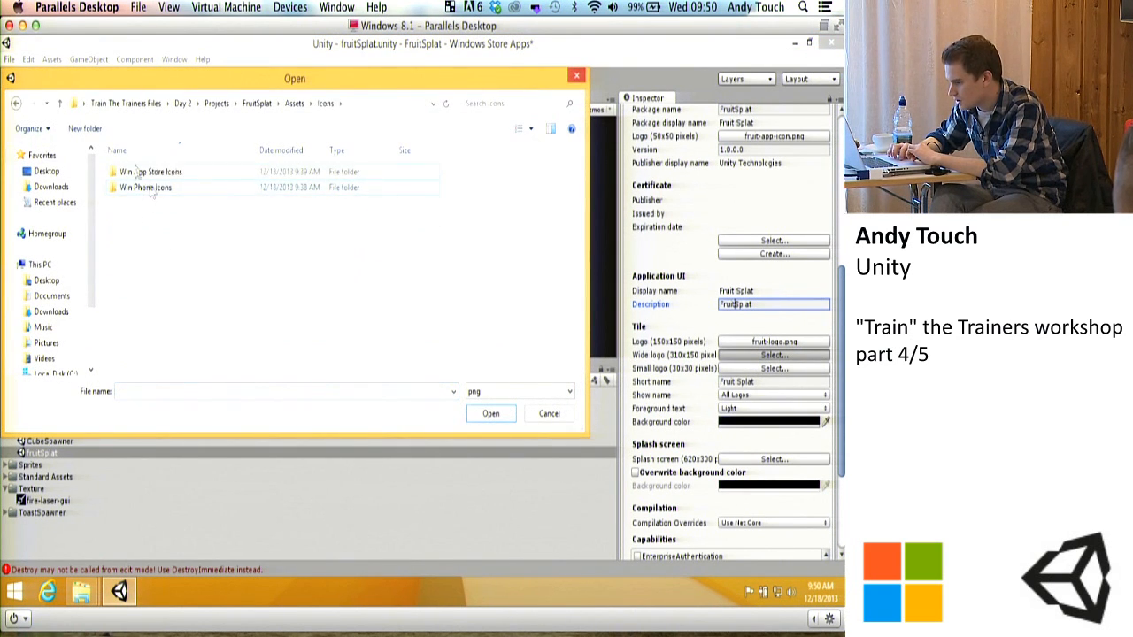
pyautogui.doubleClick(138, 171)
pyautogui.doubleClick(142, 219)
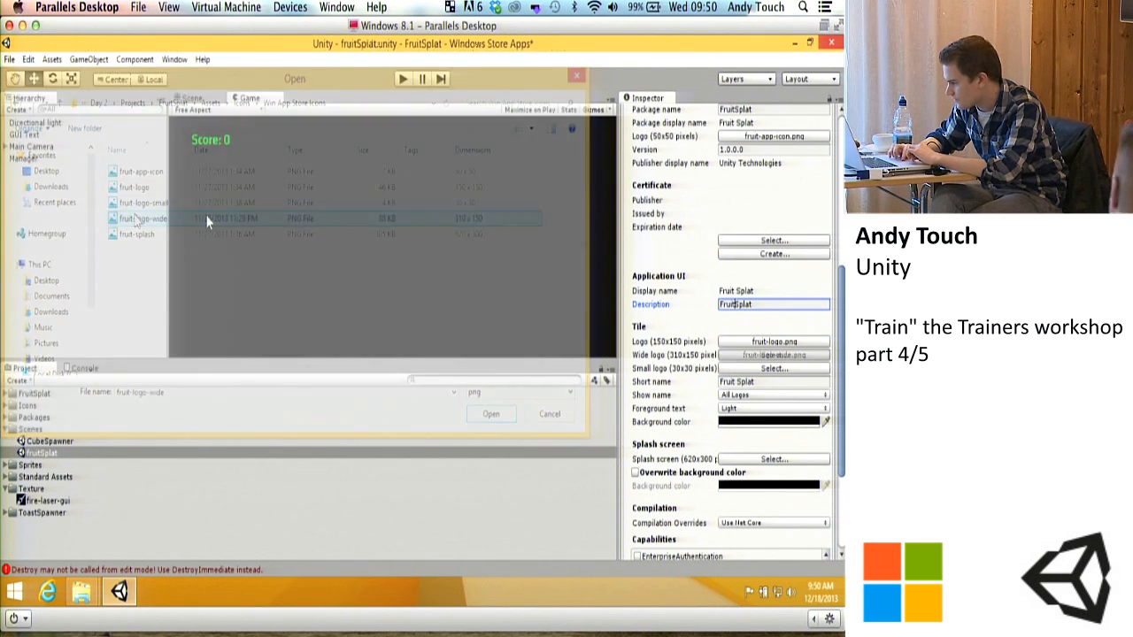
# Step: Set the small 30x30 tile logo to fruit-logo-small from the Win App Store Icons folder
pyautogui.click(753, 370)
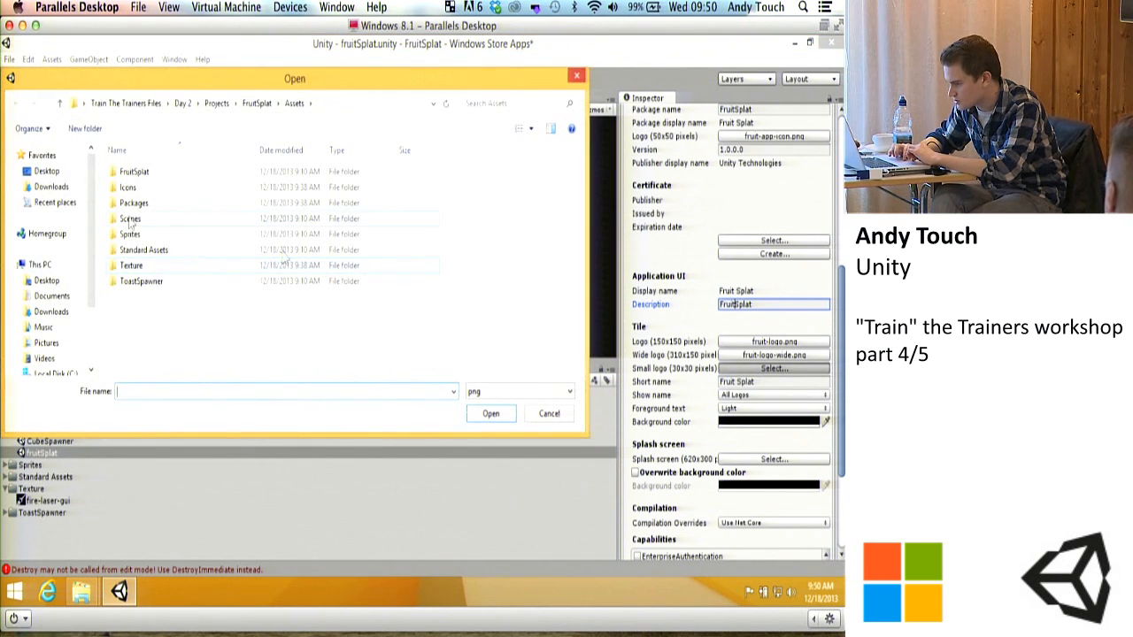
pyautogui.doubleClick(138, 190)
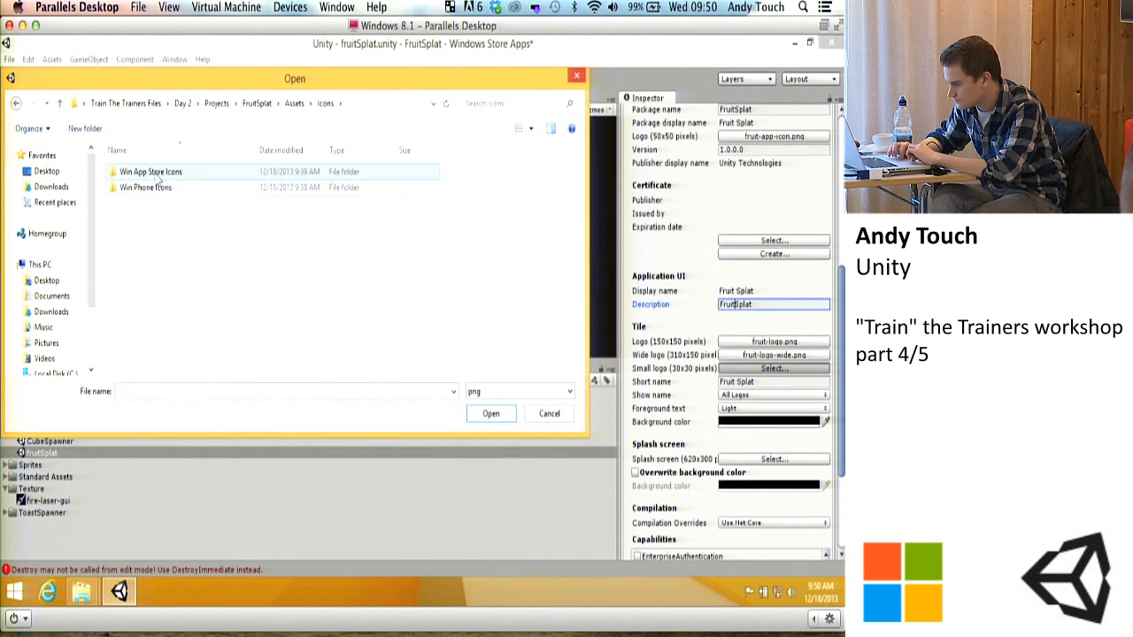
pyautogui.doubleClick(138, 171)
pyautogui.click(147, 204)
pyautogui.doubleClick(148, 205)
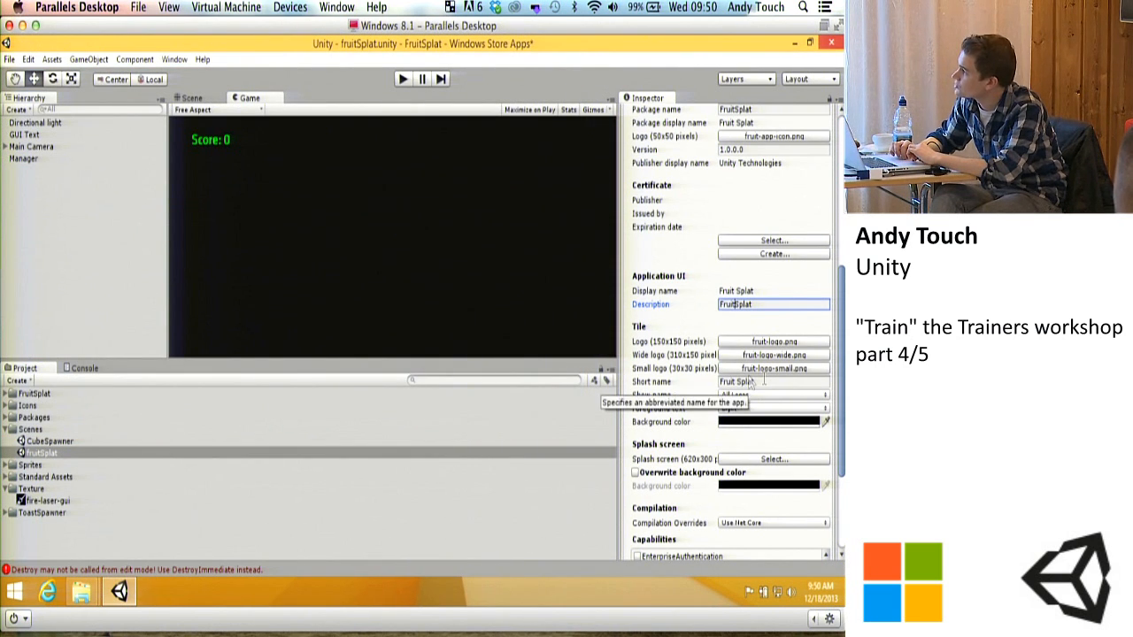
# Step: Look through the tile's short name, Show name and Foreground text options without changing them
pyautogui.click(733, 381)
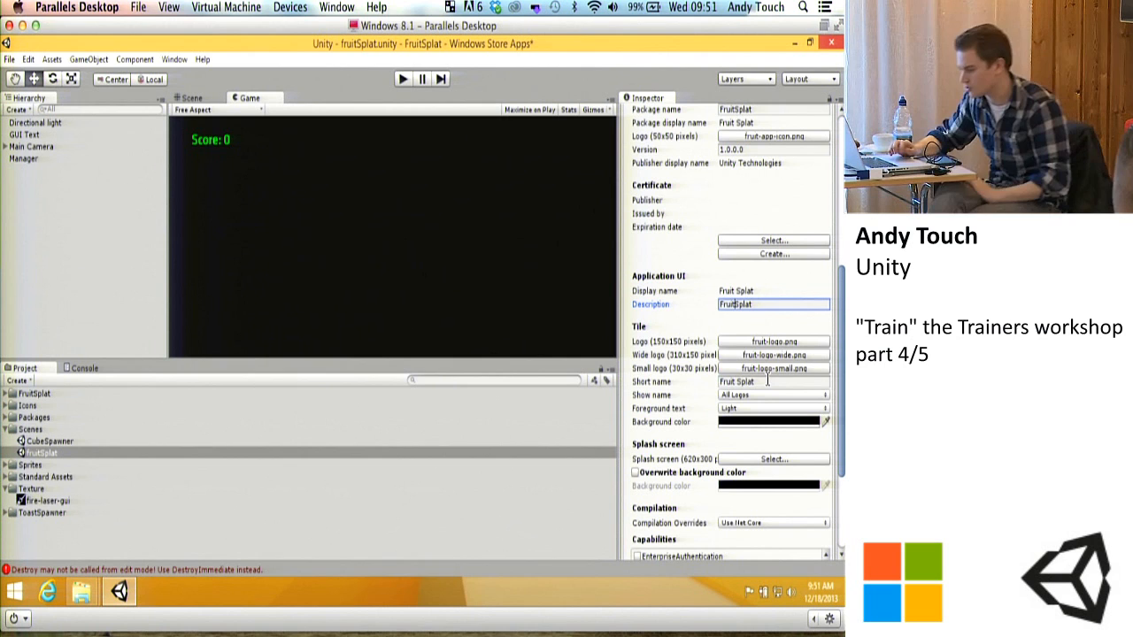
pyautogui.click(768, 381)
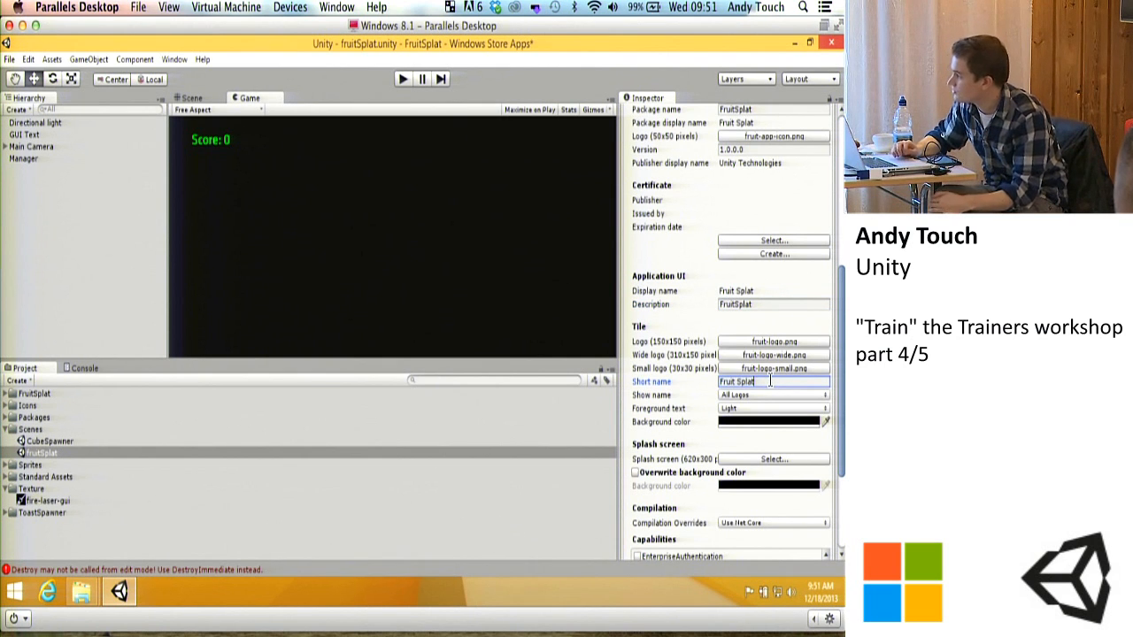
pyautogui.click(749, 396)
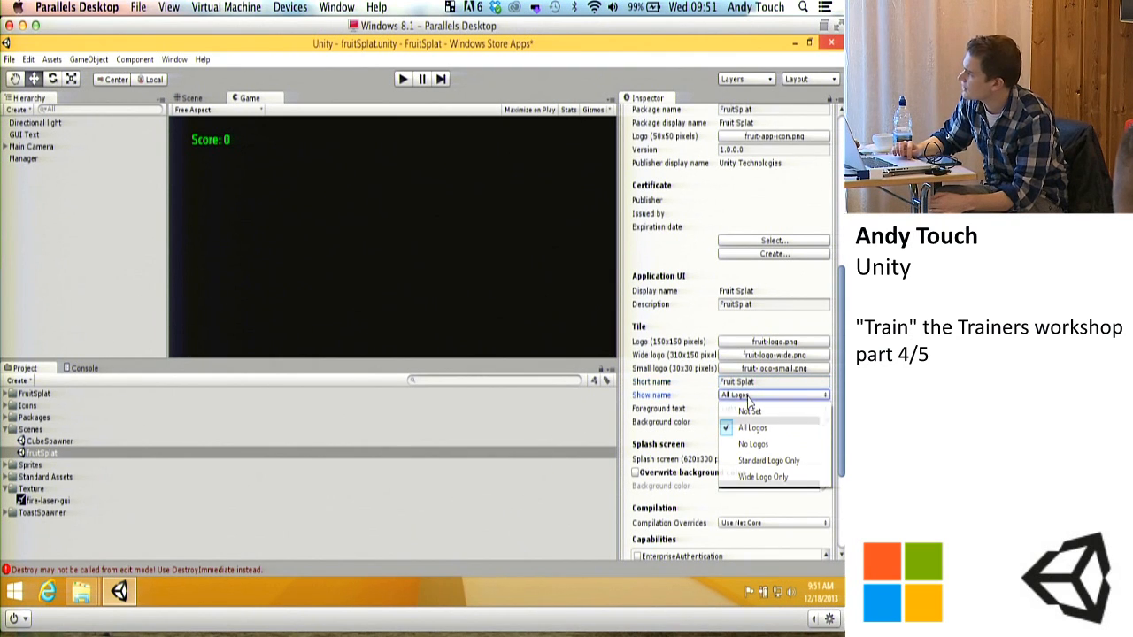
pyautogui.click(744, 399)
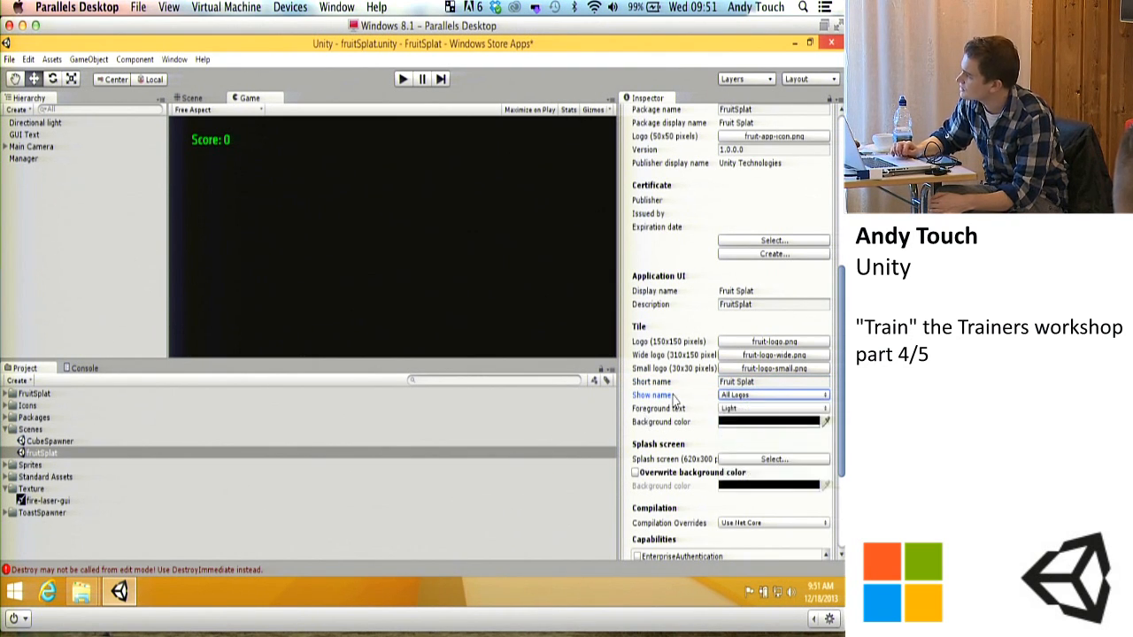
pyautogui.click(740, 410)
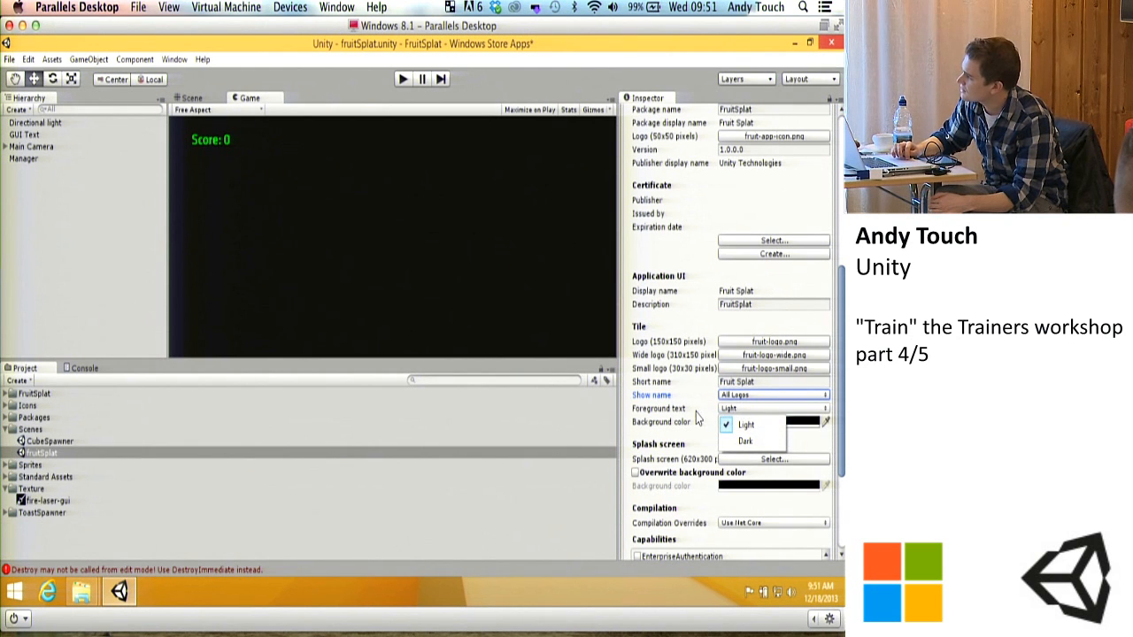
pyautogui.click(740, 418)
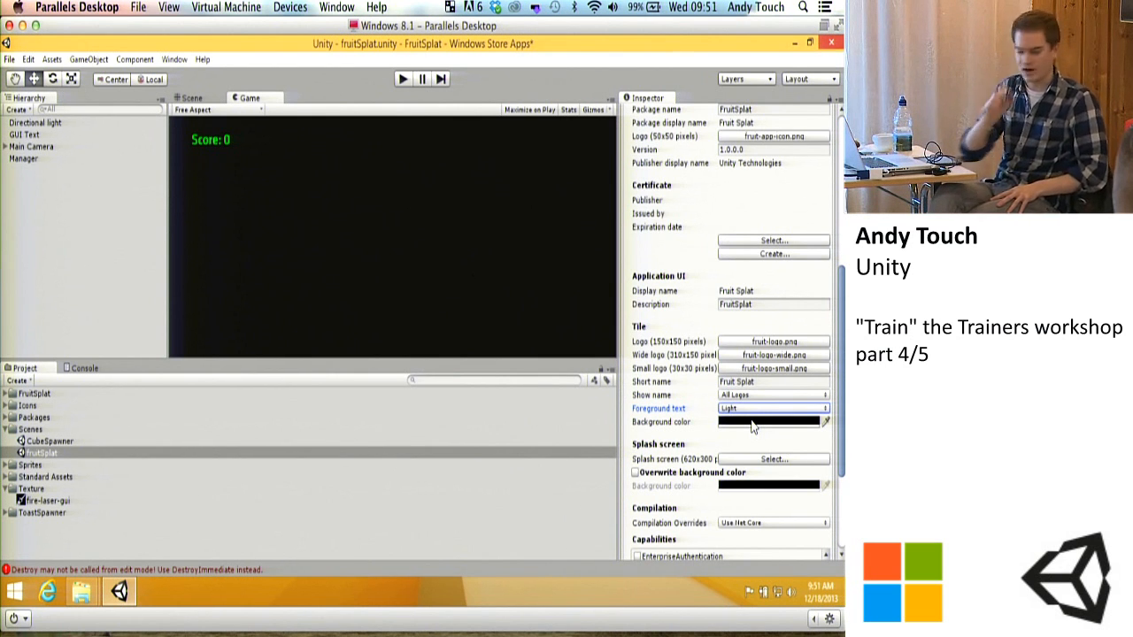
# Step: Switch to the Windows Start screen, move the Desktop tile, and look through the list of installed apps
pyautogui.click(15, 592)
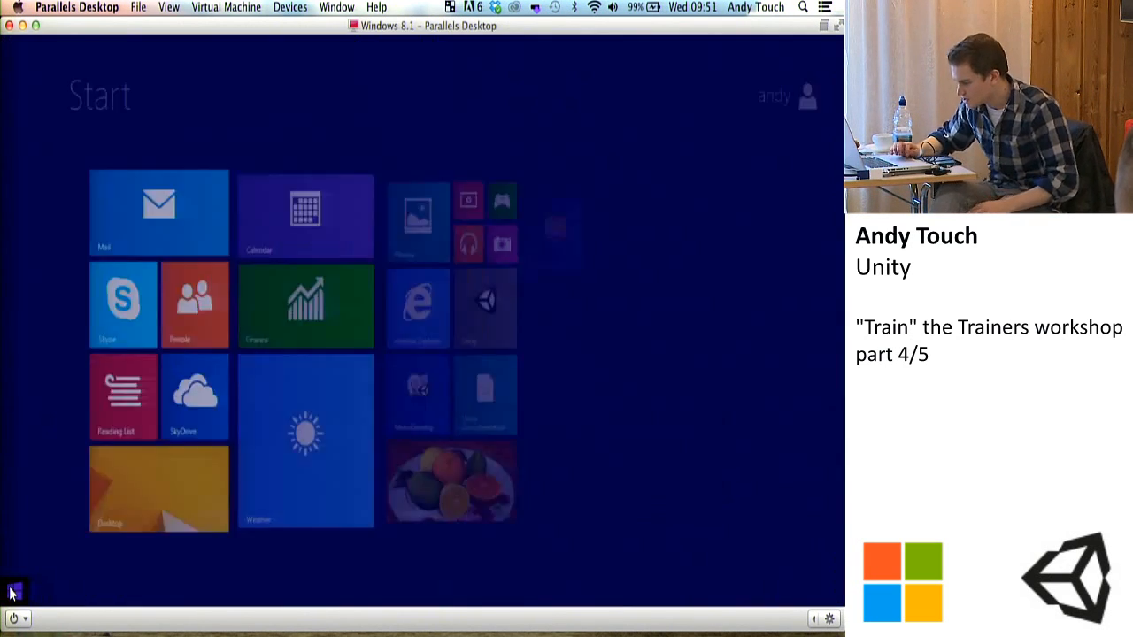
pyautogui.moveTo(132, 523); pyautogui.dragTo(284, 382)
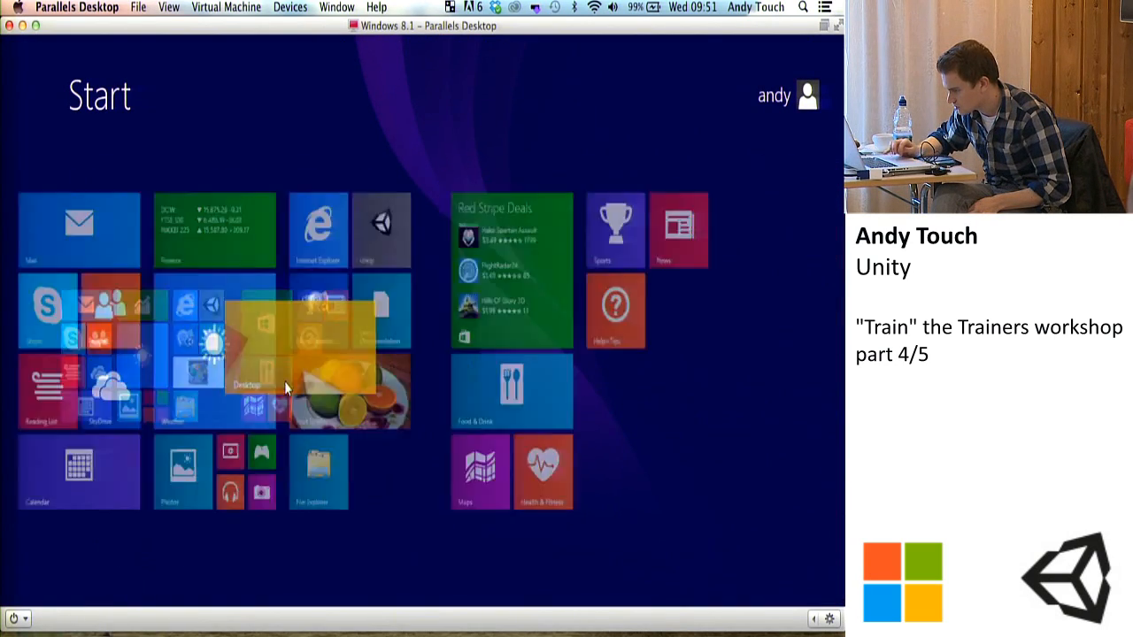
pyautogui.click(78, 566)
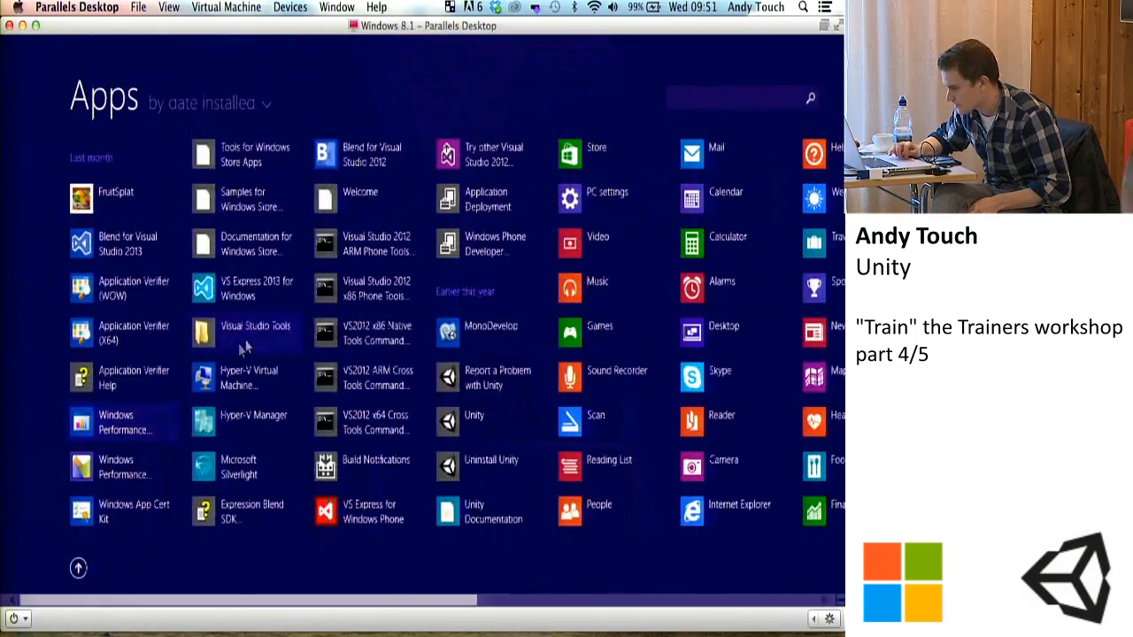
pyautogui.scroll(-5, 590, 296)
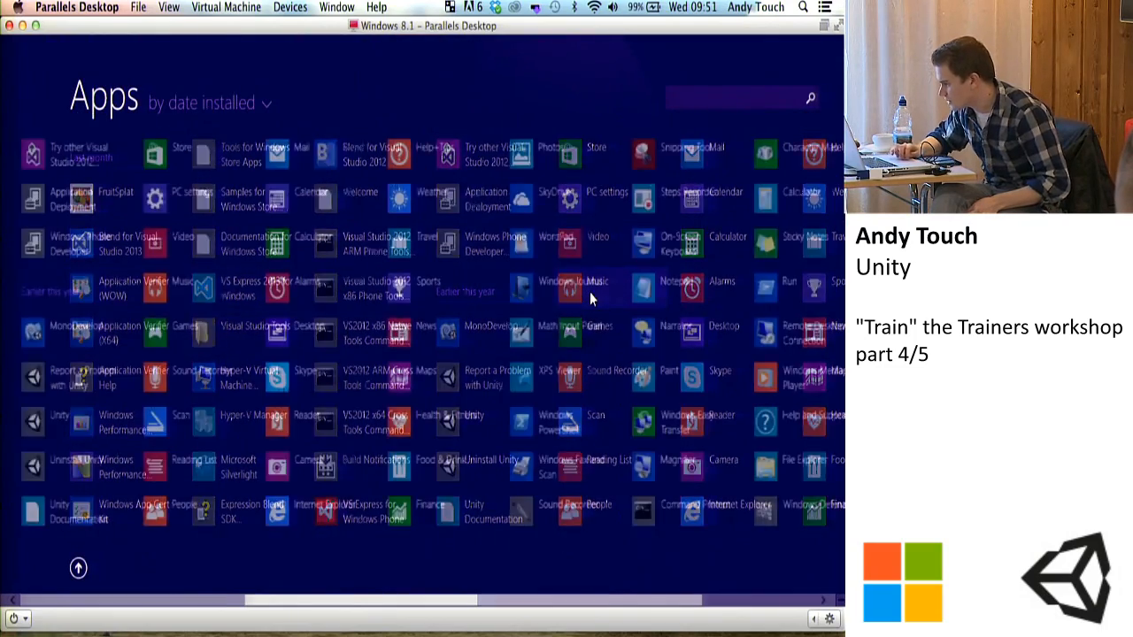
pyautogui.scroll(5, 590, 300)
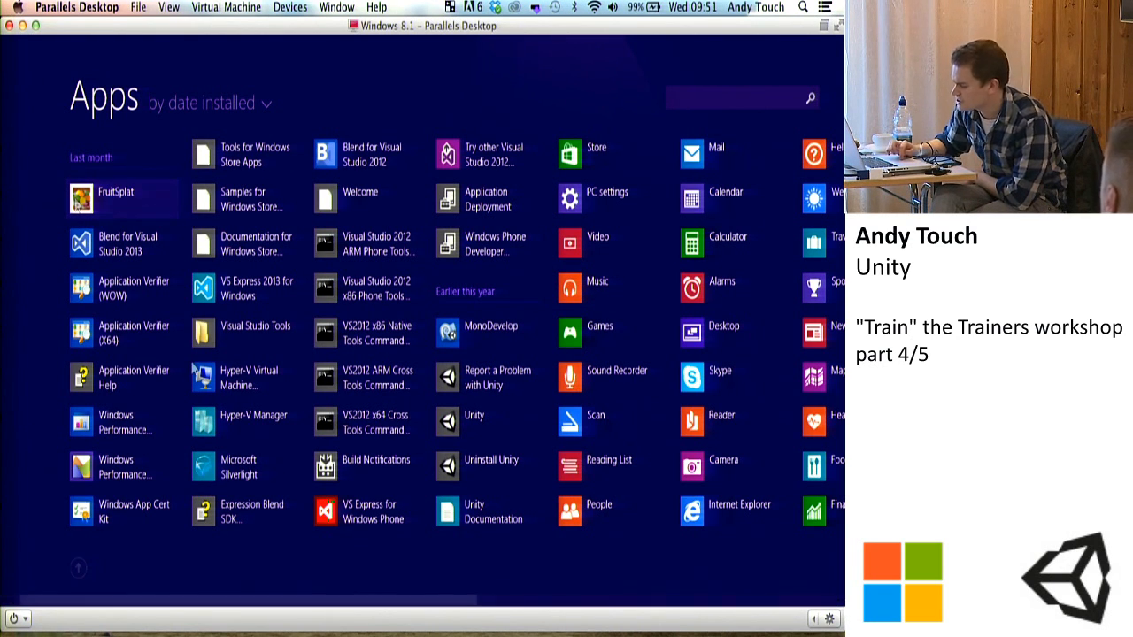
pyautogui.click(78, 571)
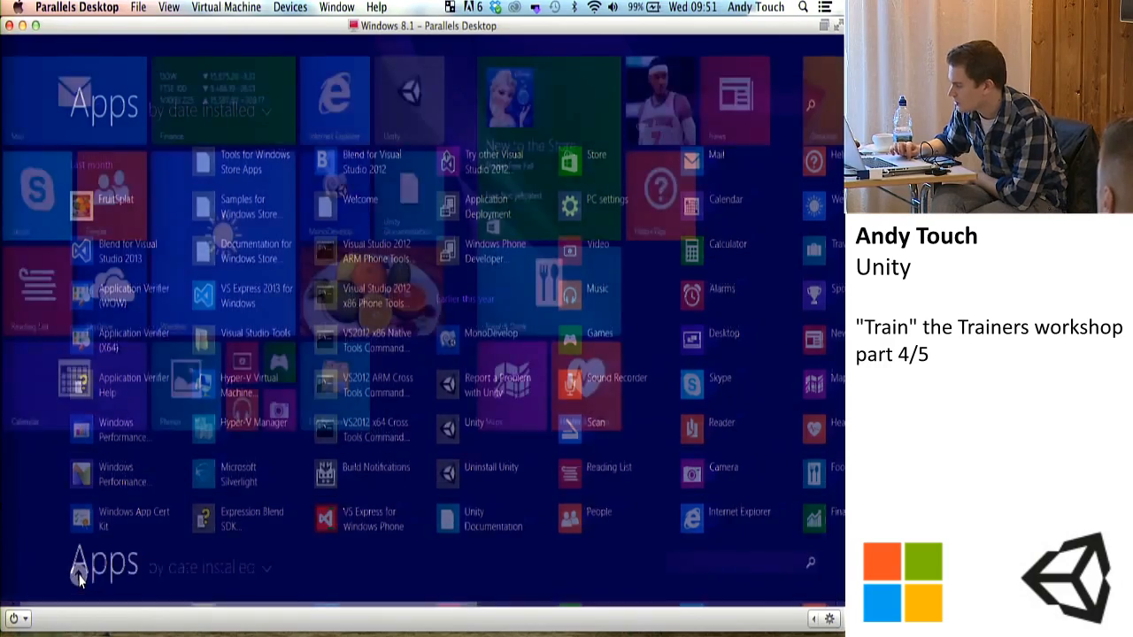
# Step: Return to Unity on the desktop and set the tile's background color to bright green, RGB 0, 255, 44
pyautogui.click(816, 214)
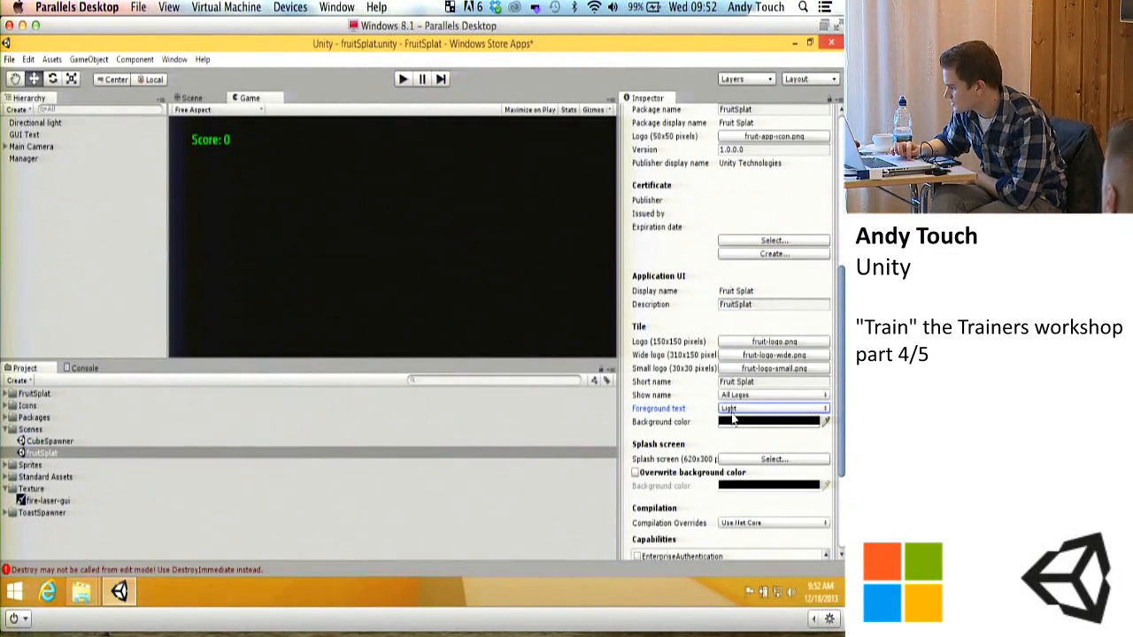
pyautogui.click(733, 422)
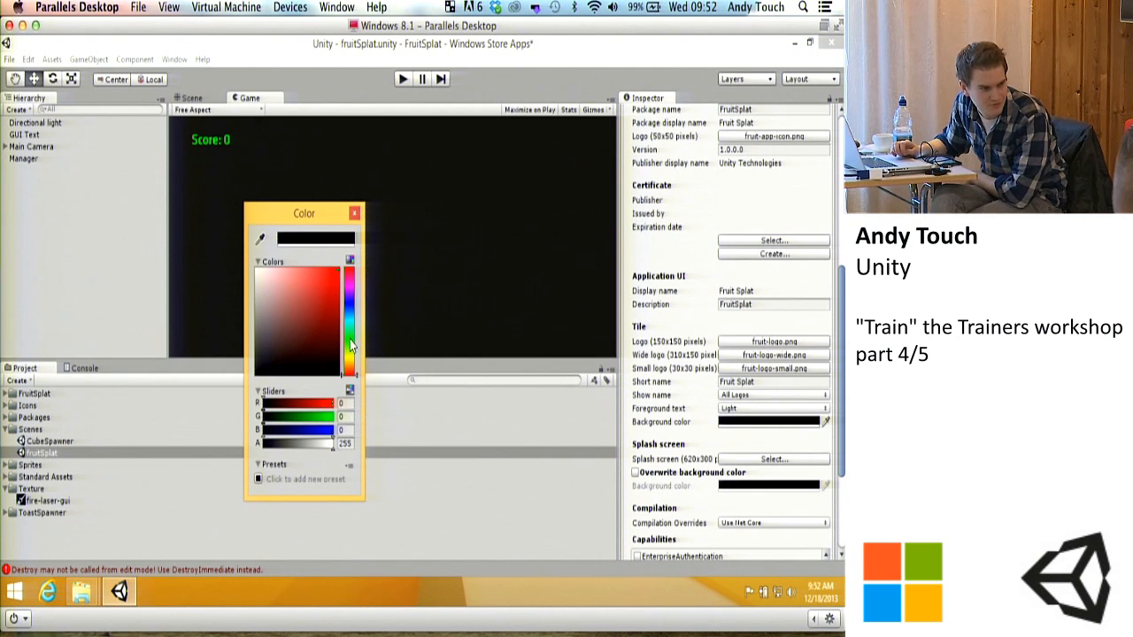
pyautogui.moveTo(351, 345); pyautogui.dragTo(350, 337)
pyautogui.click(318, 275)
pyautogui.moveTo(317, 275); pyautogui.dragTo(375, 242)
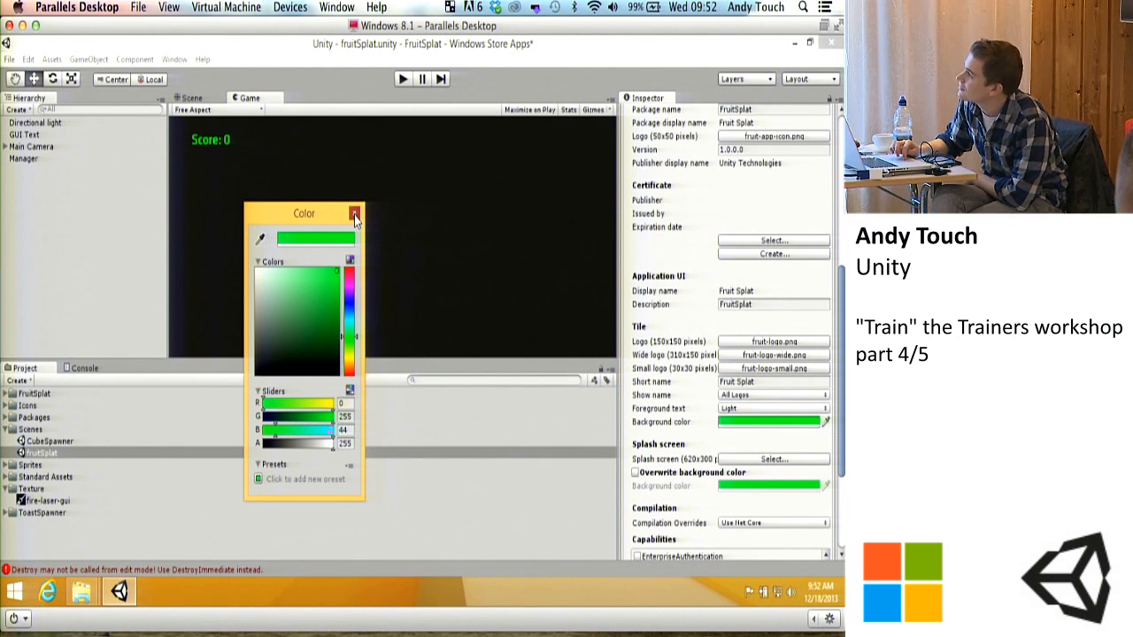
pyautogui.click(354, 214)
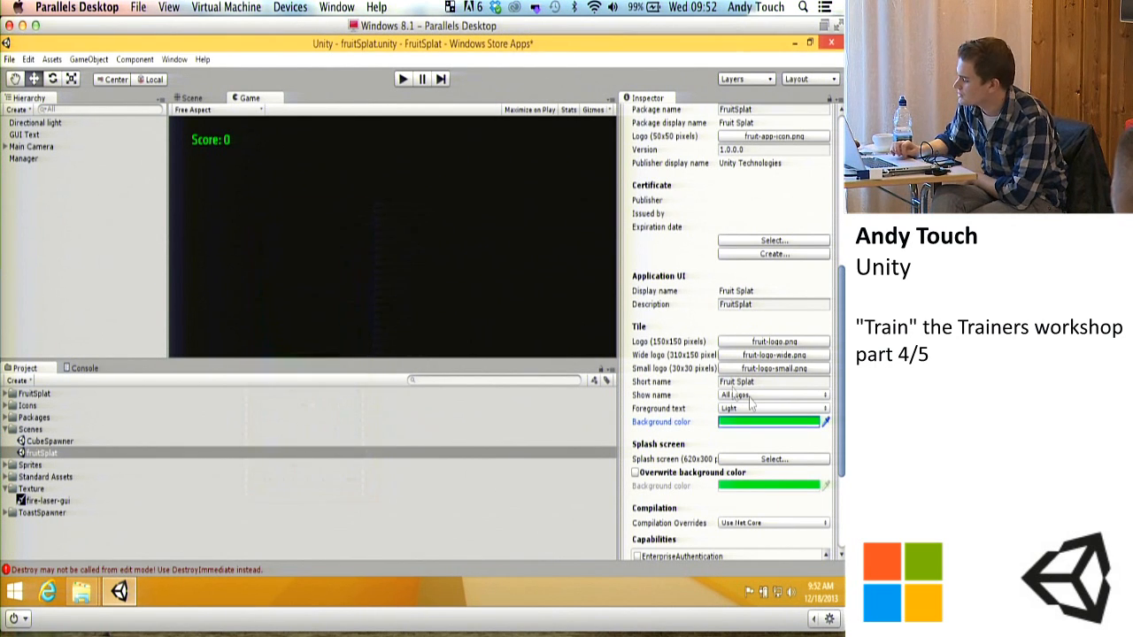
# Step: Set the 620x300 splash screen image to fruit-splash from the Win App Store Icons folder inside Icons
pyautogui.scroll(-3, 749, 403)
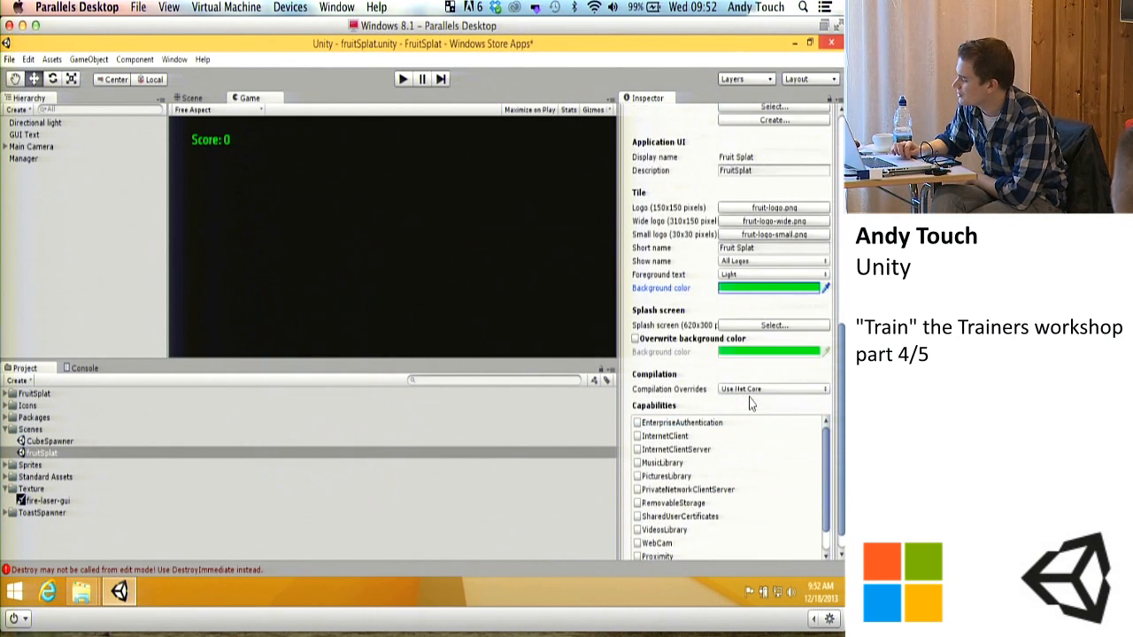
pyautogui.click(729, 327)
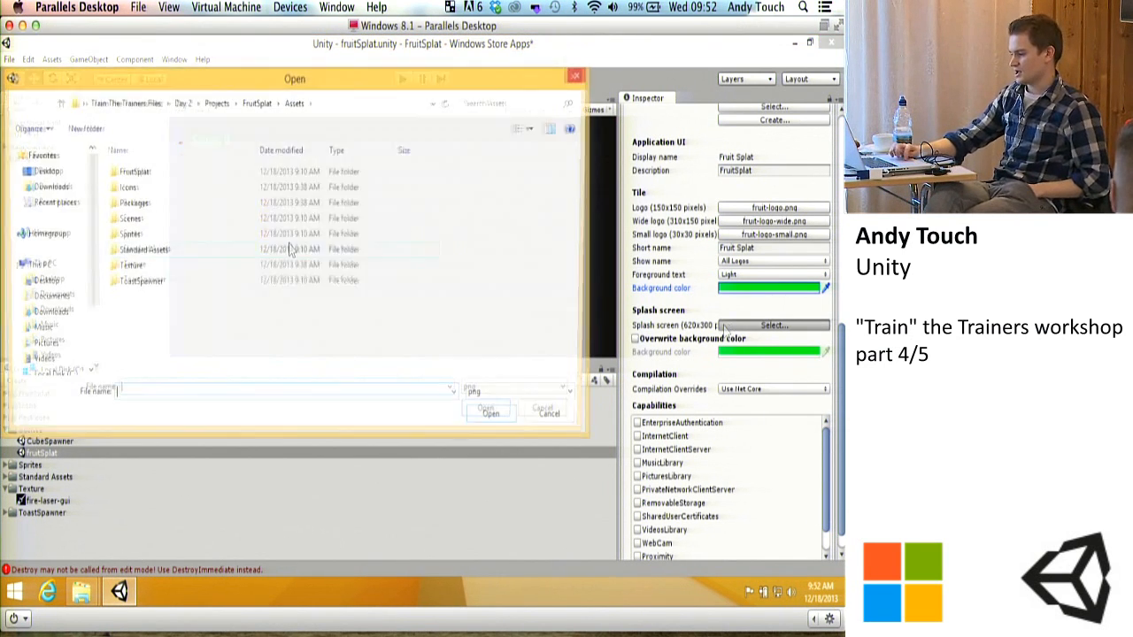
pyautogui.doubleClick(128, 189)
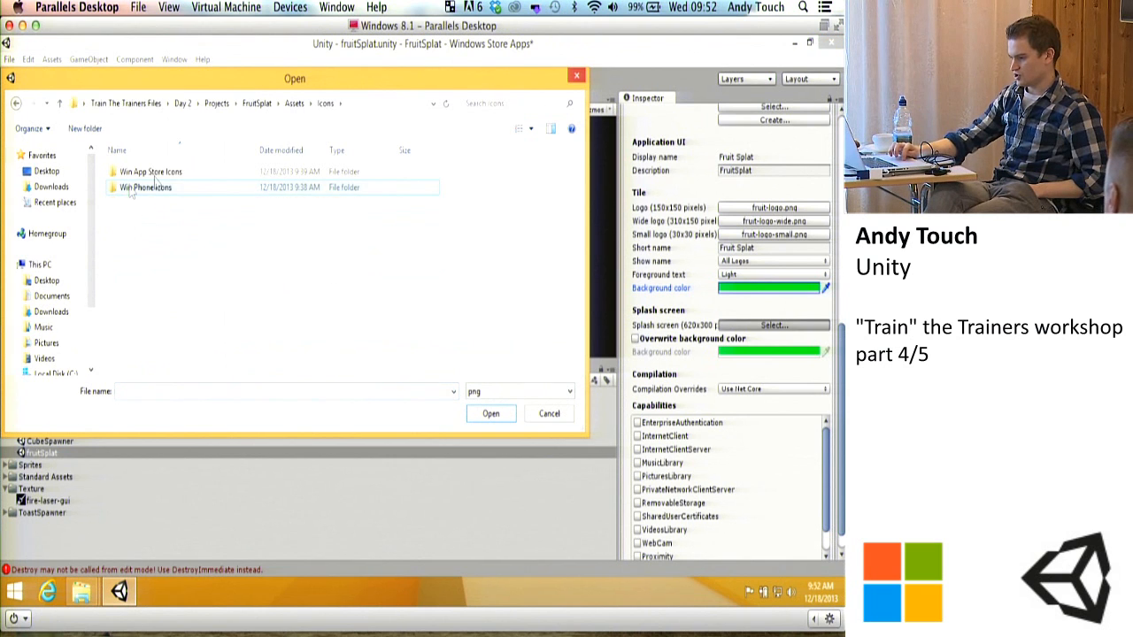
pyautogui.doubleClick(139, 172)
pyautogui.doubleClick(137, 235)
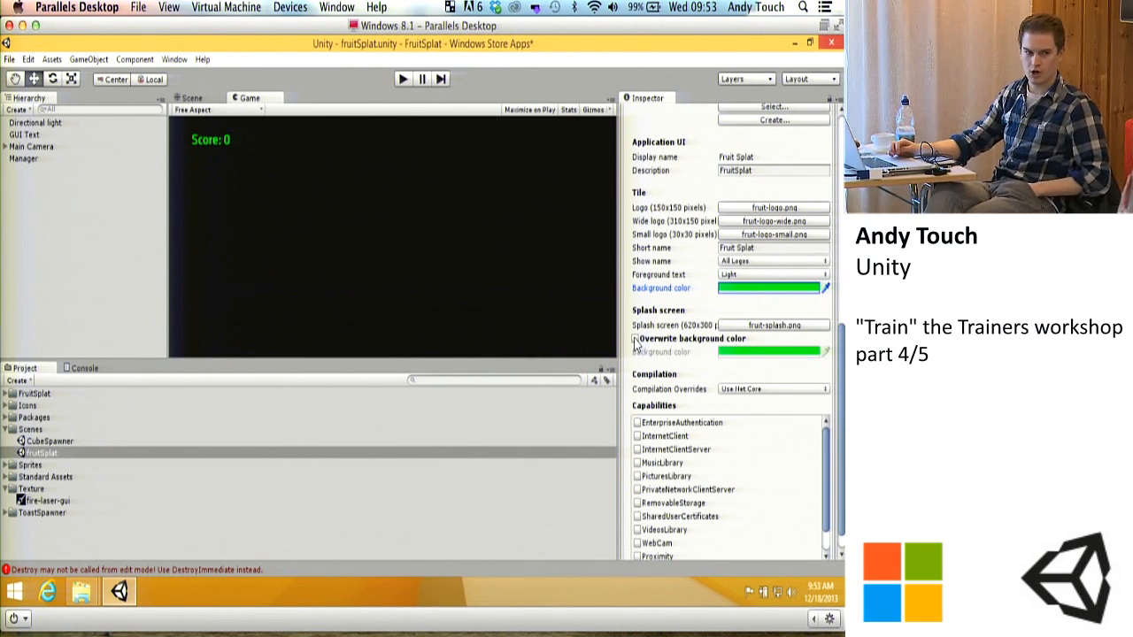
# Step: Launch Internet Explorer from the Windows Start screen to view its splash screen, and return to Unity on the desktop
pyautogui.click(14, 591)
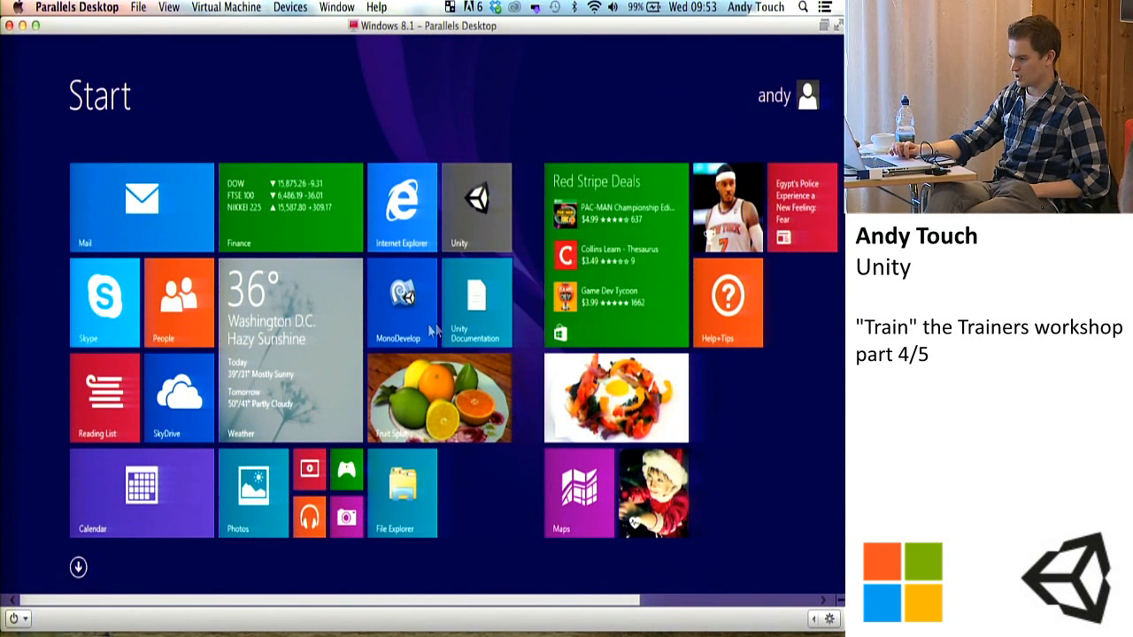
pyautogui.click(388, 205)
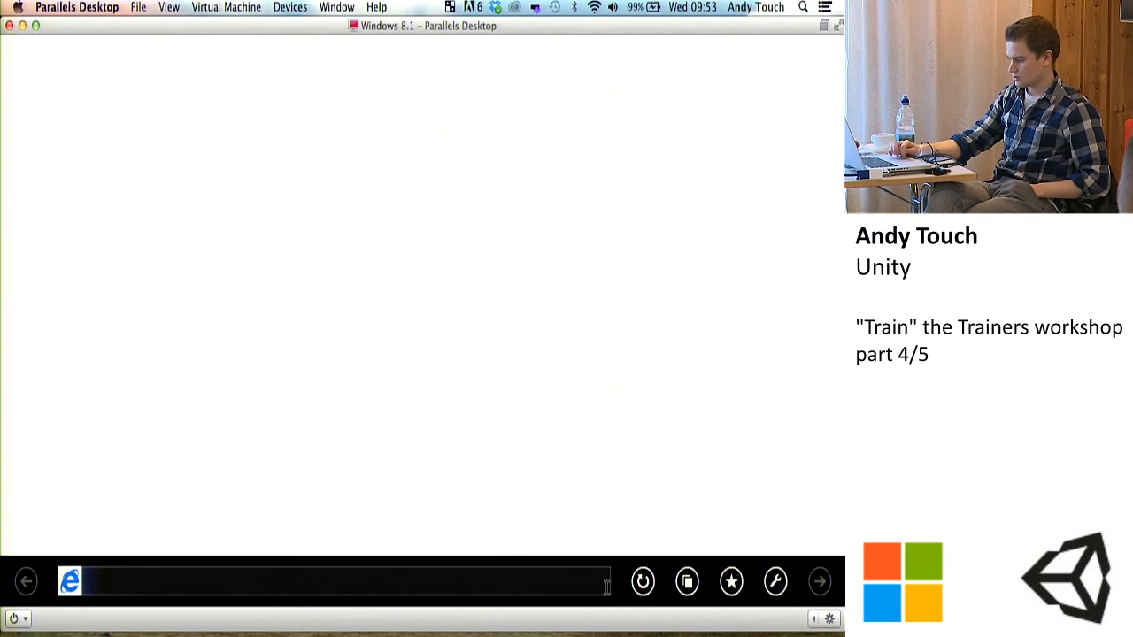
pyautogui.rightClick(684, 625)
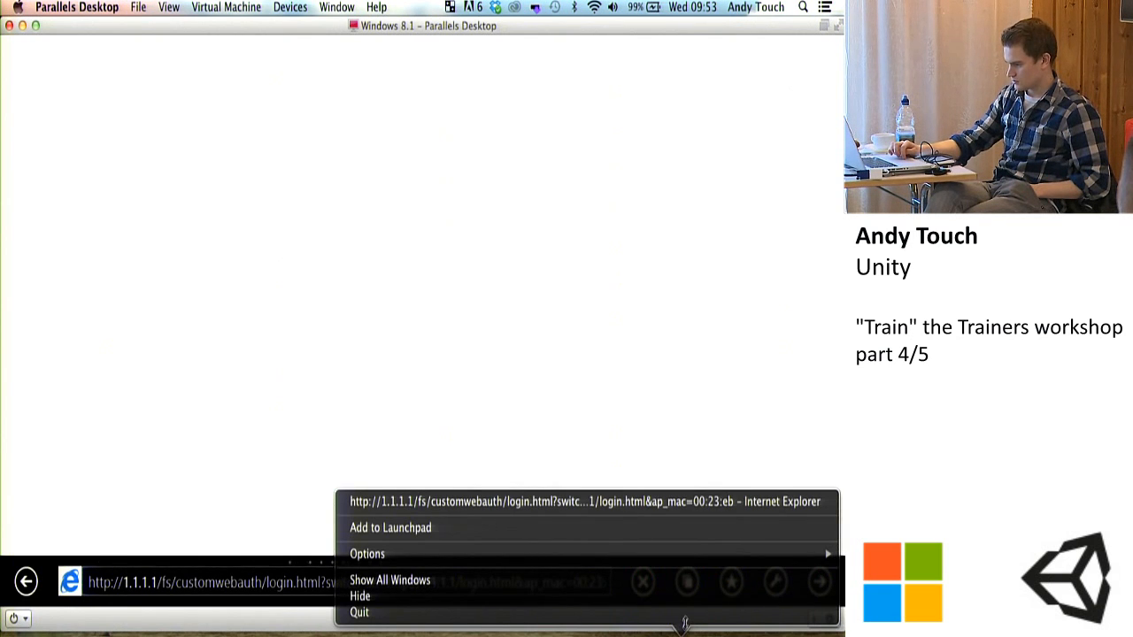
pyautogui.click(679, 616)
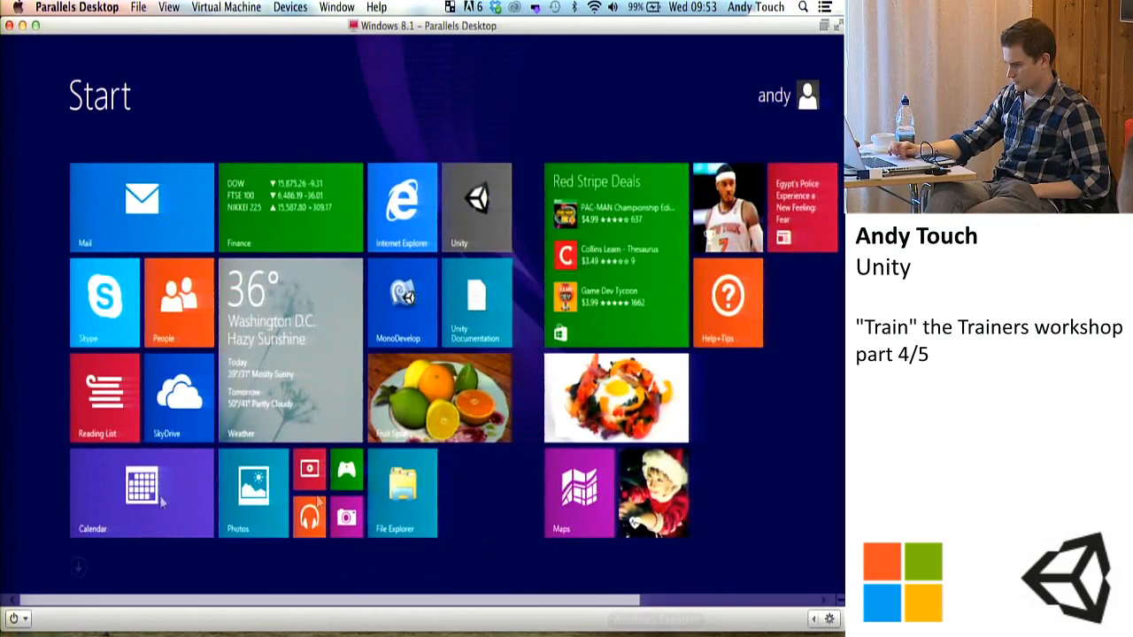
pyautogui.scroll(-5, 703, 332)
pyautogui.click(698, 231)
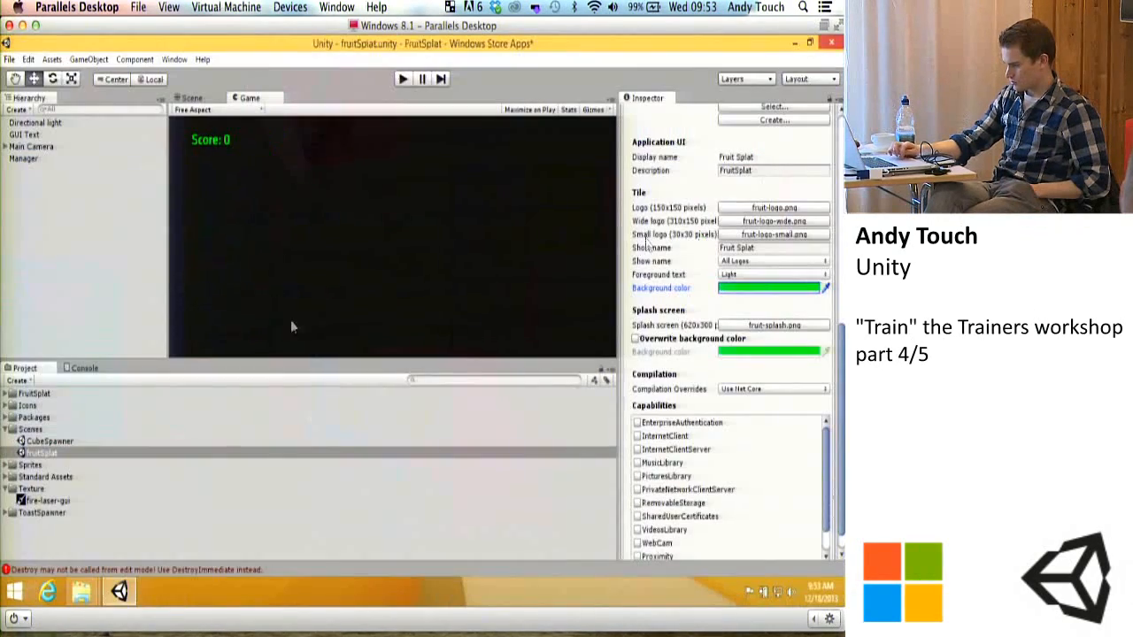
# Step: Enable Overwrite background color for the splash screen and set that color to a darker green, RGB 0, 189, 33
pyautogui.click(635, 339)
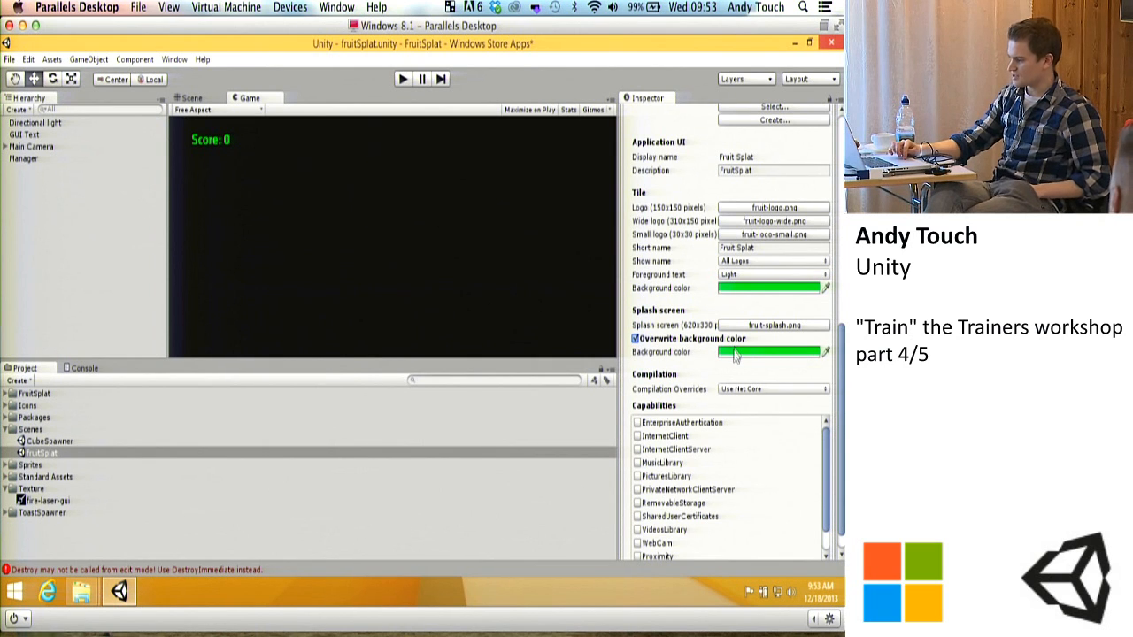
pyautogui.click(734, 354)
pyautogui.moveTo(330, 287); pyautogui.dragTo(340, 299)
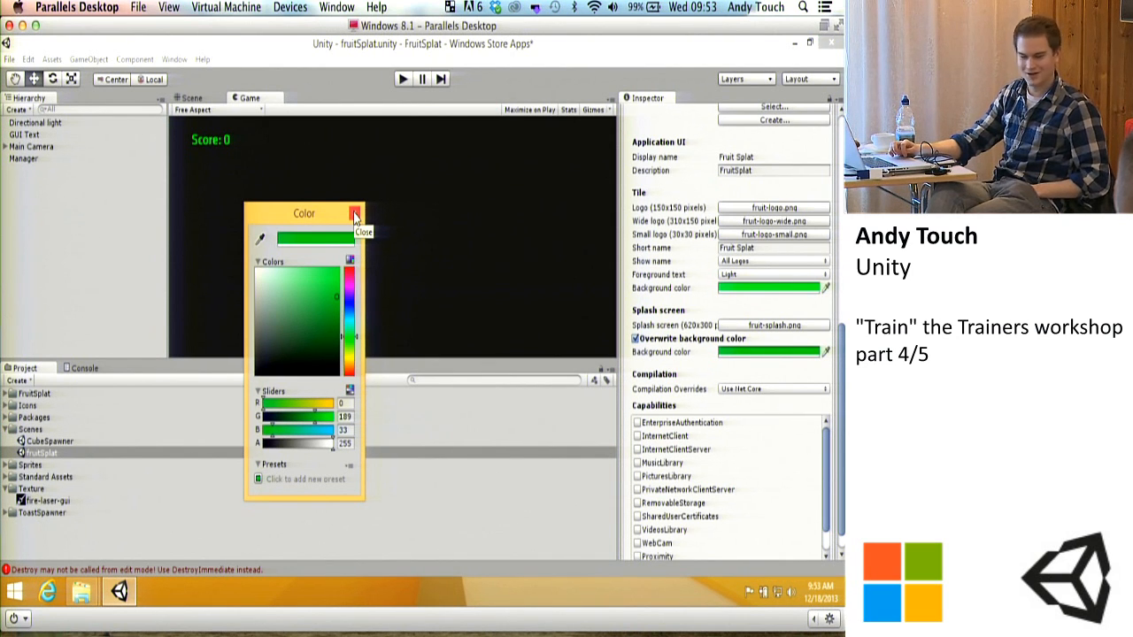
pyautogui.click(354, 215)
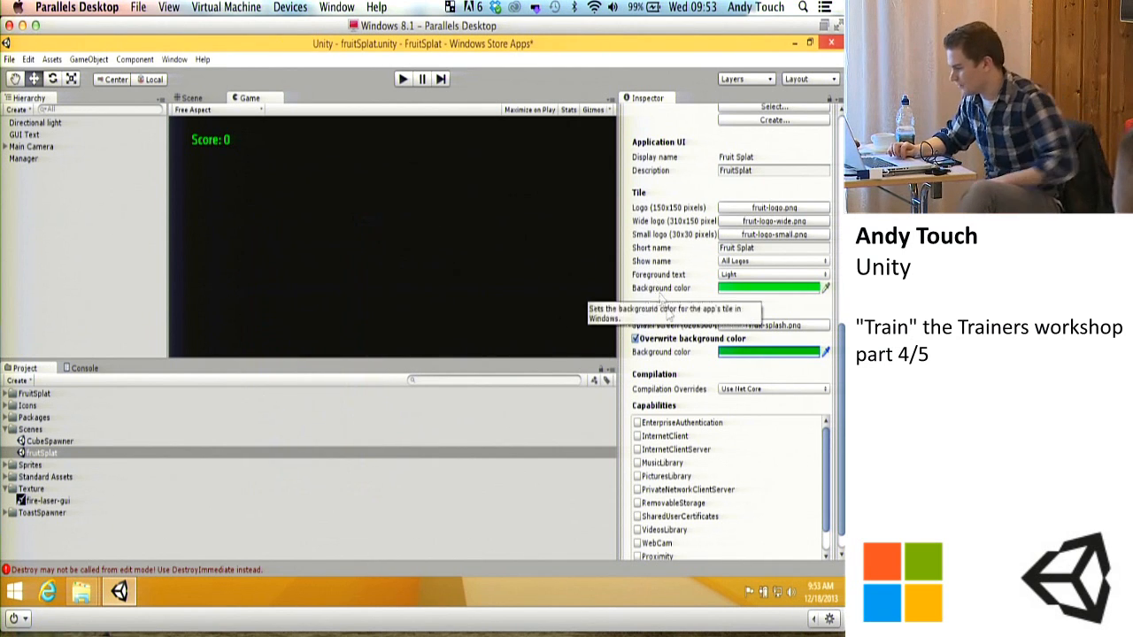
# Step: Look through the Compilation Overrides options and the Capabilities list without changing them
pyautogui.click(748, 390)
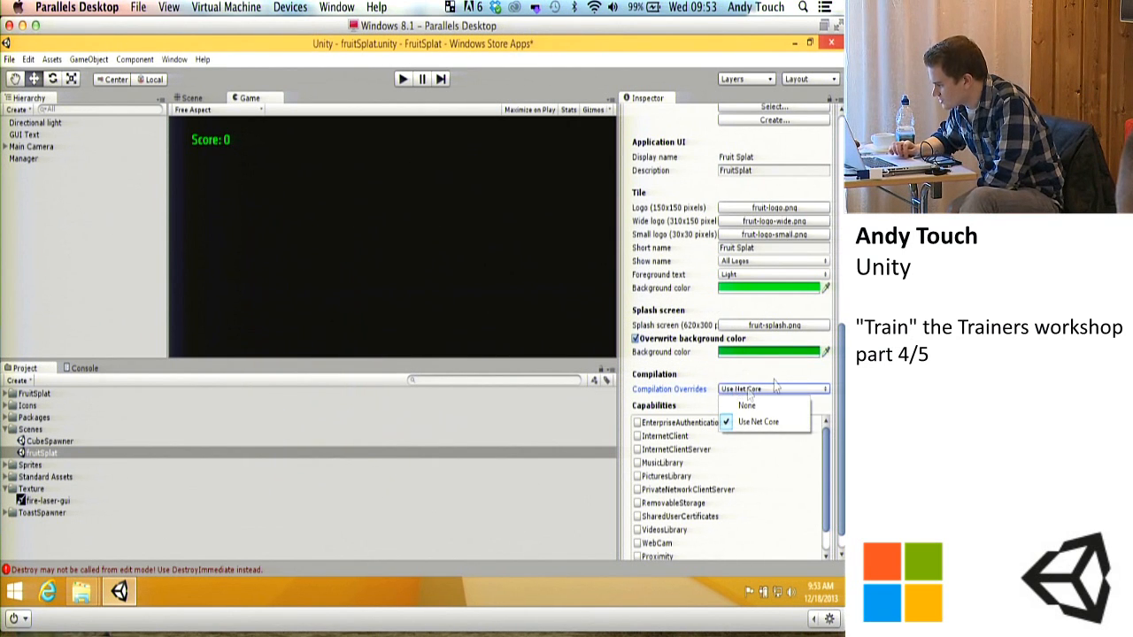
pyautogui.click(668, 389)
pyautogui.scroll(-2, 635, 403)
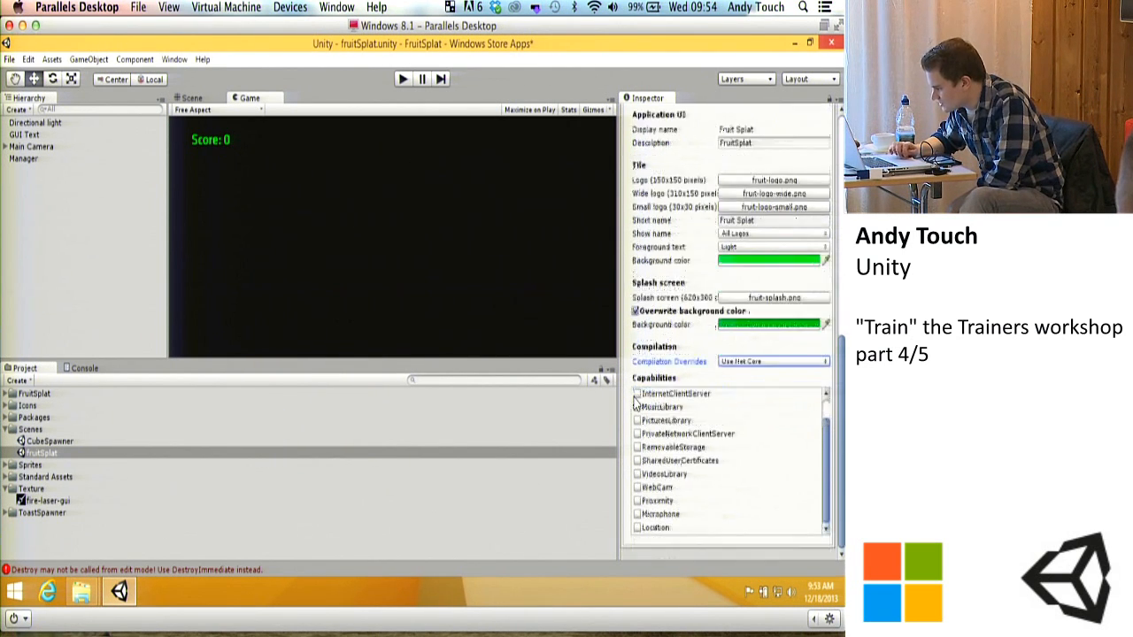
pyautogui.scroll(1, 715, 475)
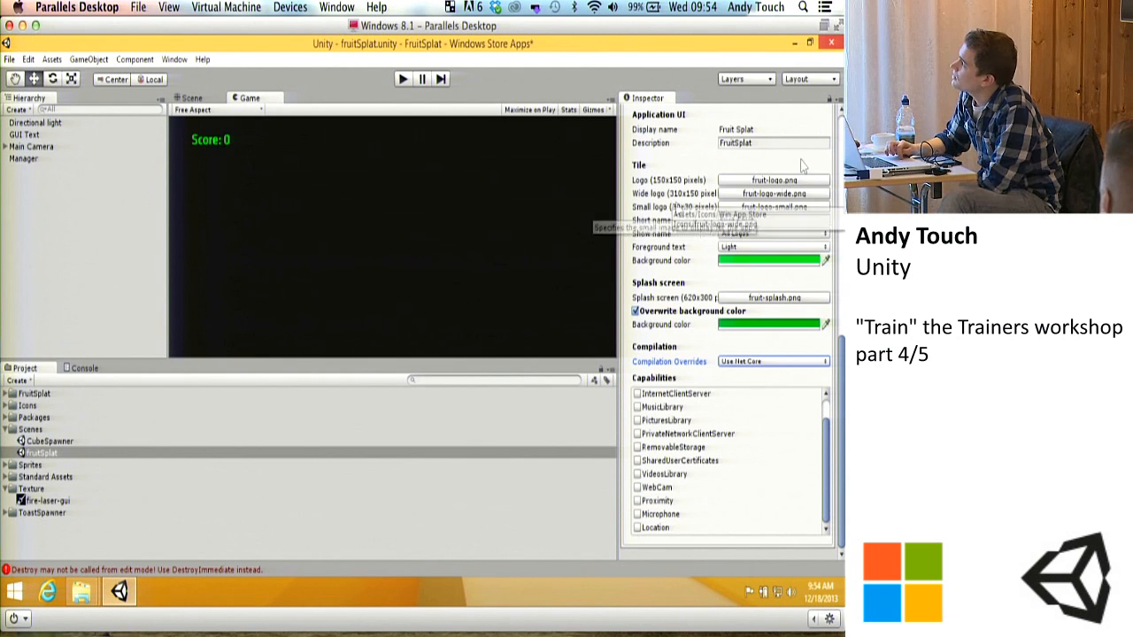
pyautogui.scroll(10, 789, 241)
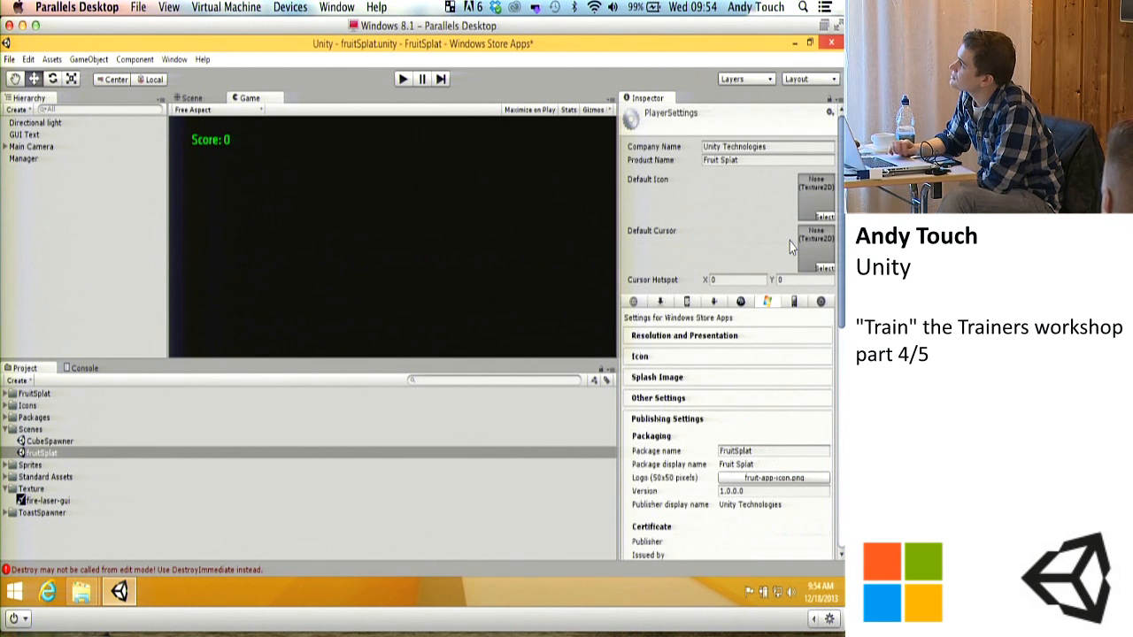
# Step: Open the Build Settings and start a build for Windows Store Apps
pyautogui.click(12, 62)
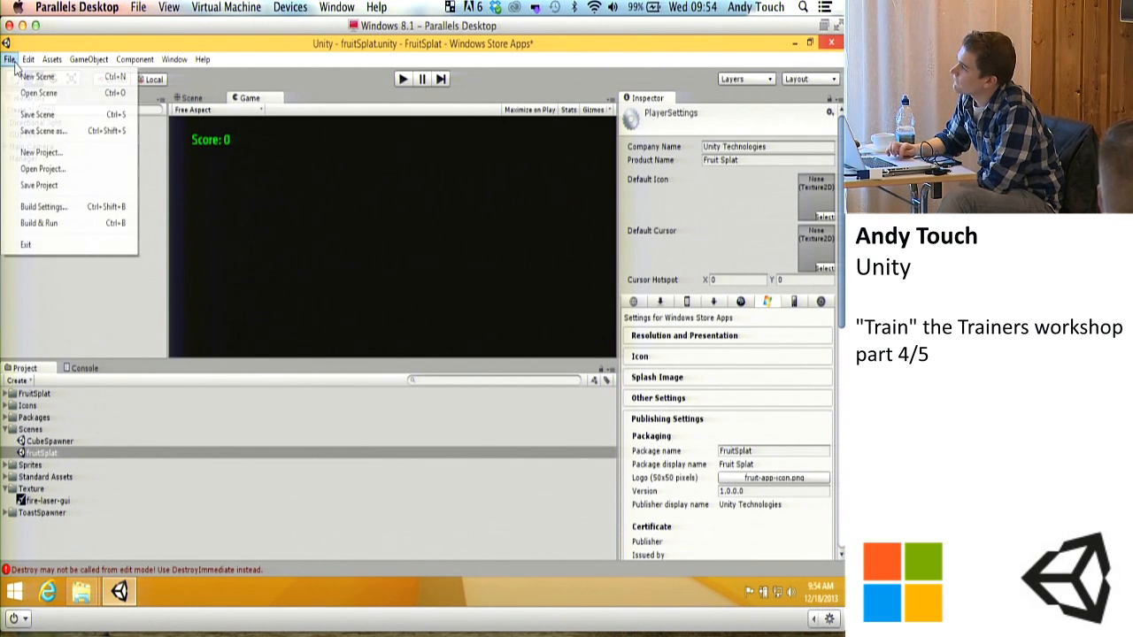
pyautogui.click(43, 207)
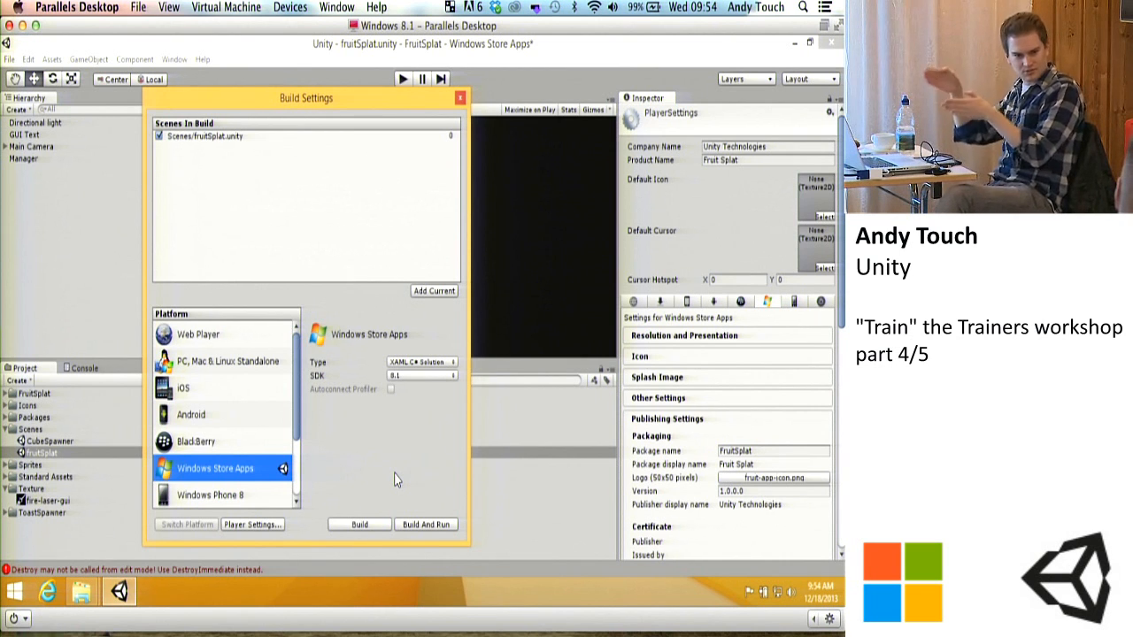
pyautogui.click(356, 525)
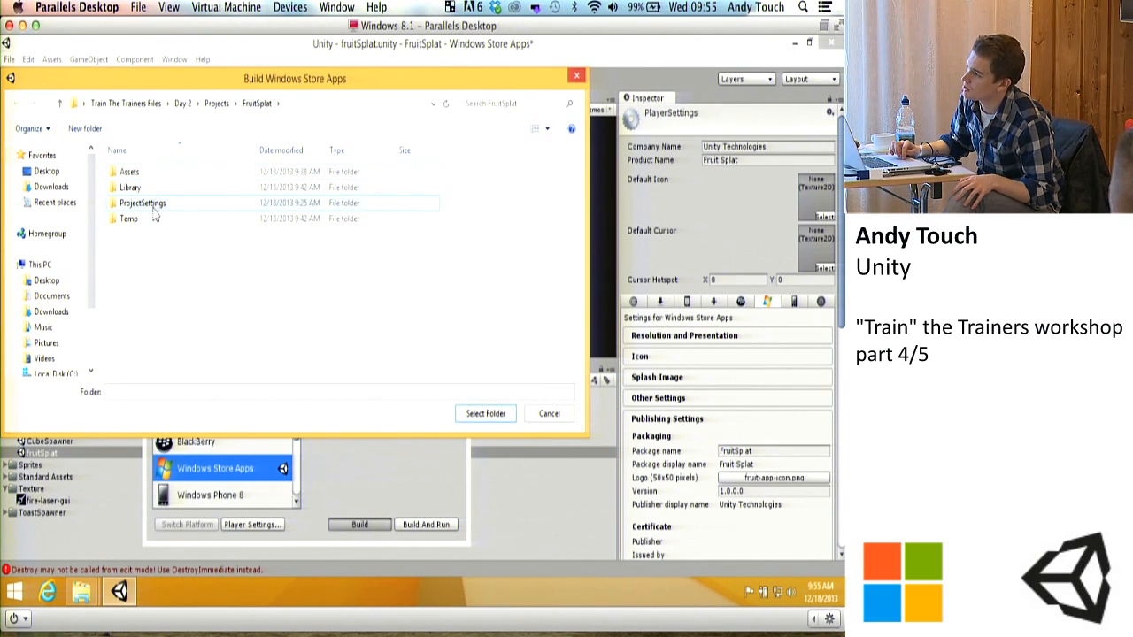
# Step: Create a folder named Win Store Apps in the FruitSplat project folder for the build output
pyautogui.rightClick(160, 313)
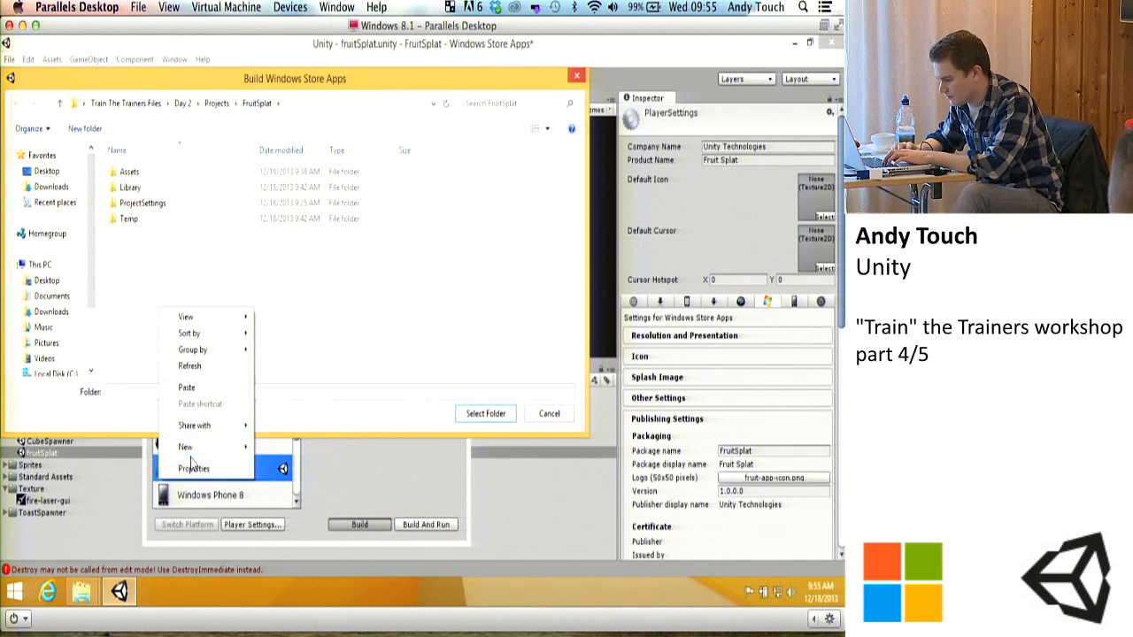
pyautogui.moveTo(191, 447)
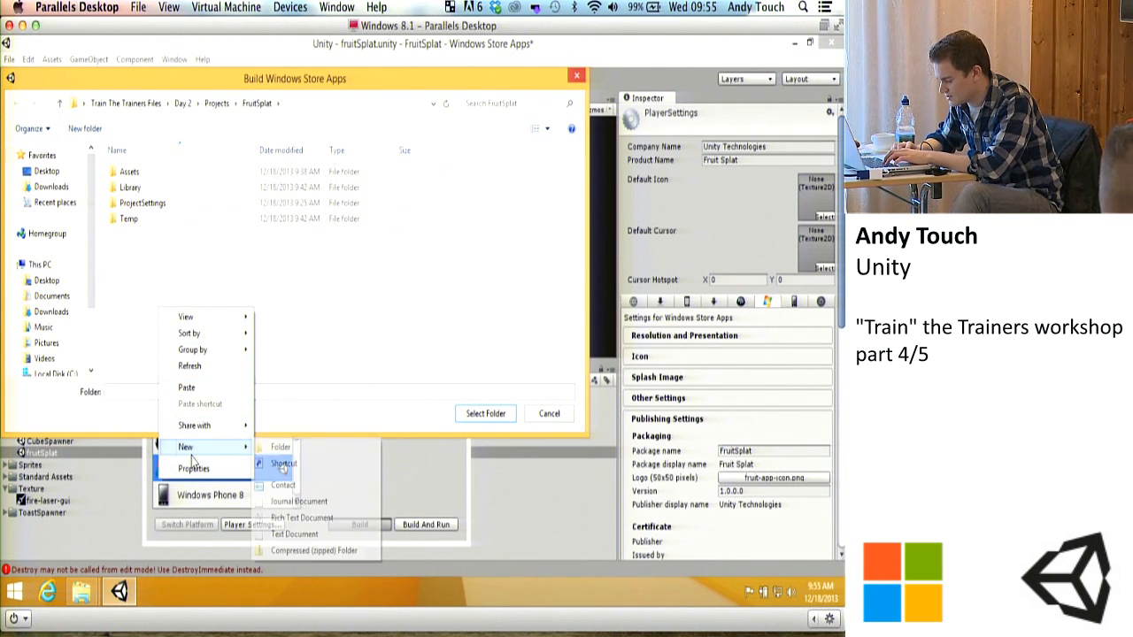
pyautogui.click(276, 448)
pyautogui.write('Winm')
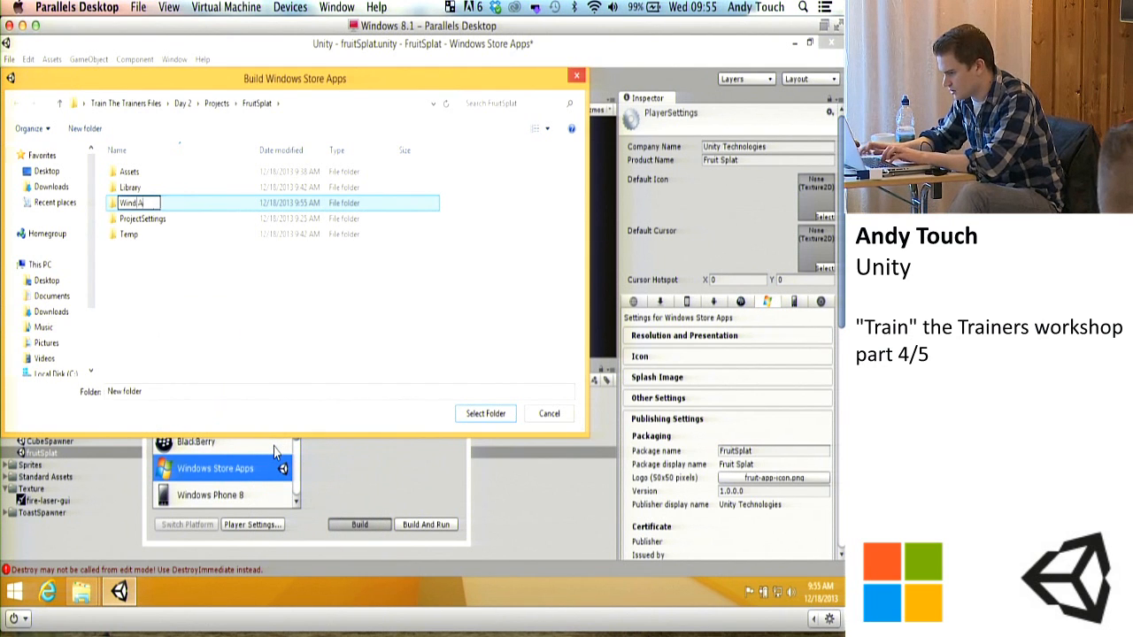
pyautogui.press('BackSpace')
pyautogui.write('Apps')
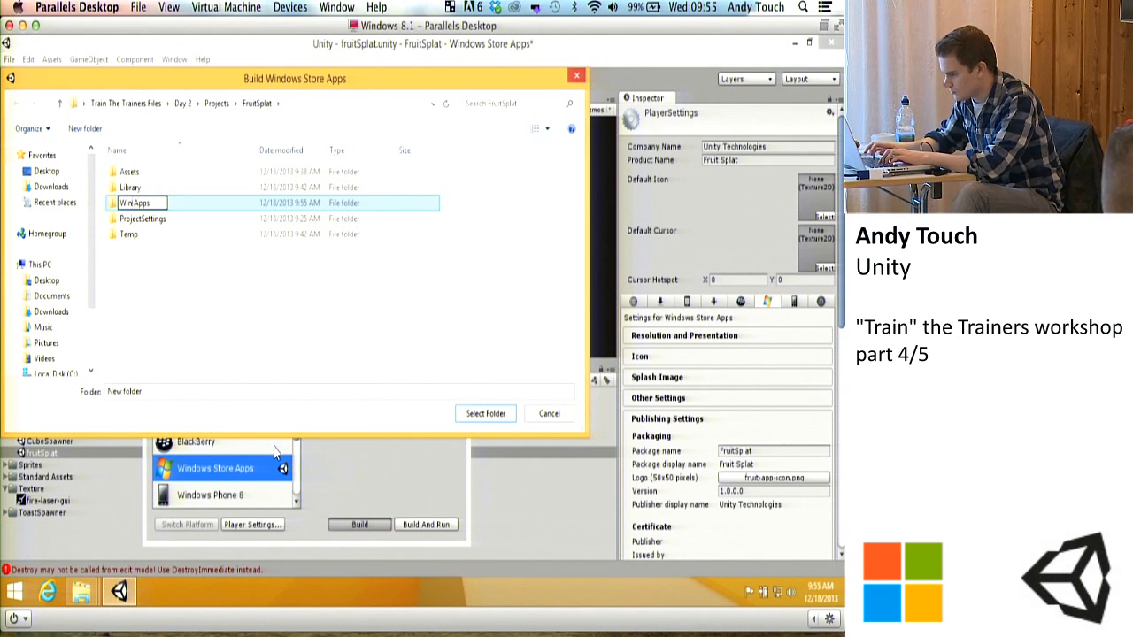
pyautogui.write(' Store')
pyautogui.press('Return')
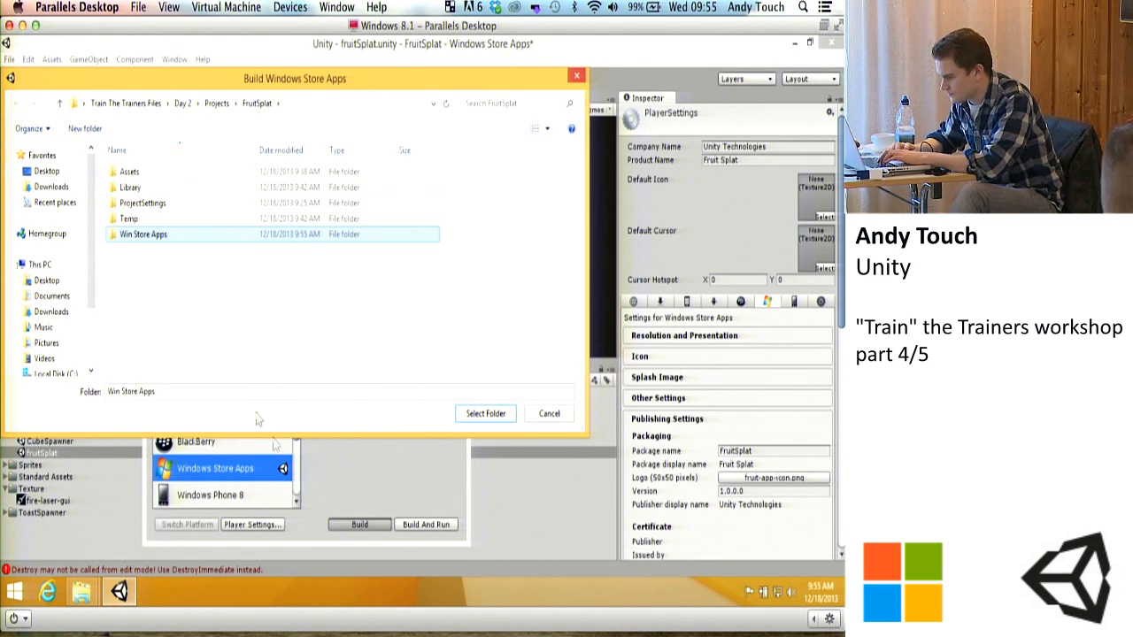
# Step: Create a folder named FruitSplatBuild1 inside the Win Store Apps folder
pyautogui.doubleClick(137, 235)
pyautogui.rightClick(160, 260)
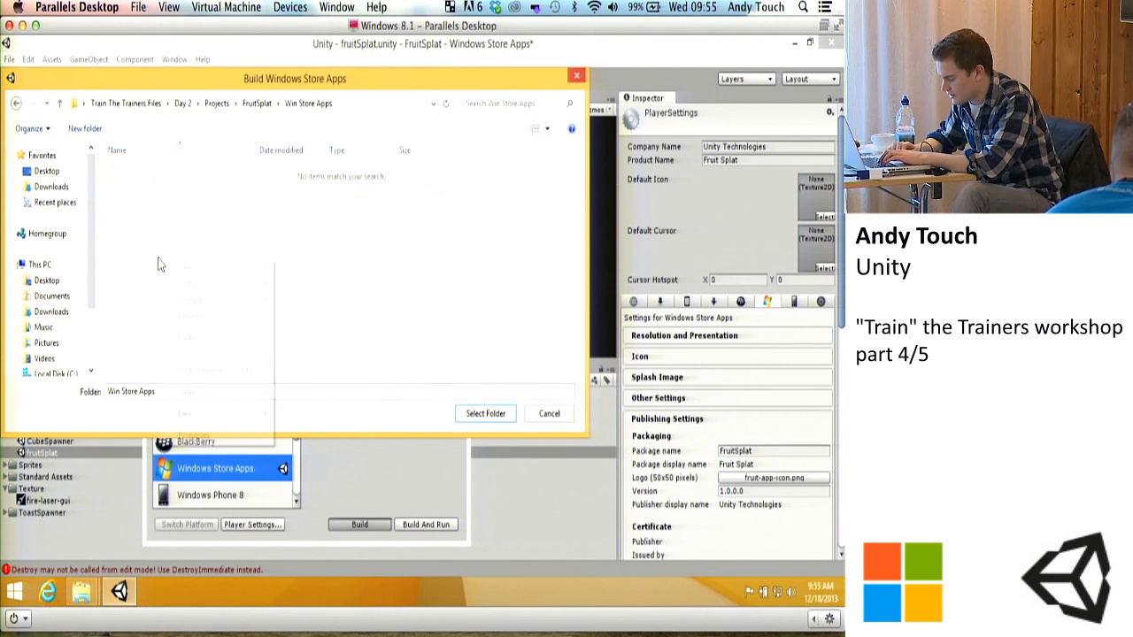
pyautogui.moveTo(186, 414)
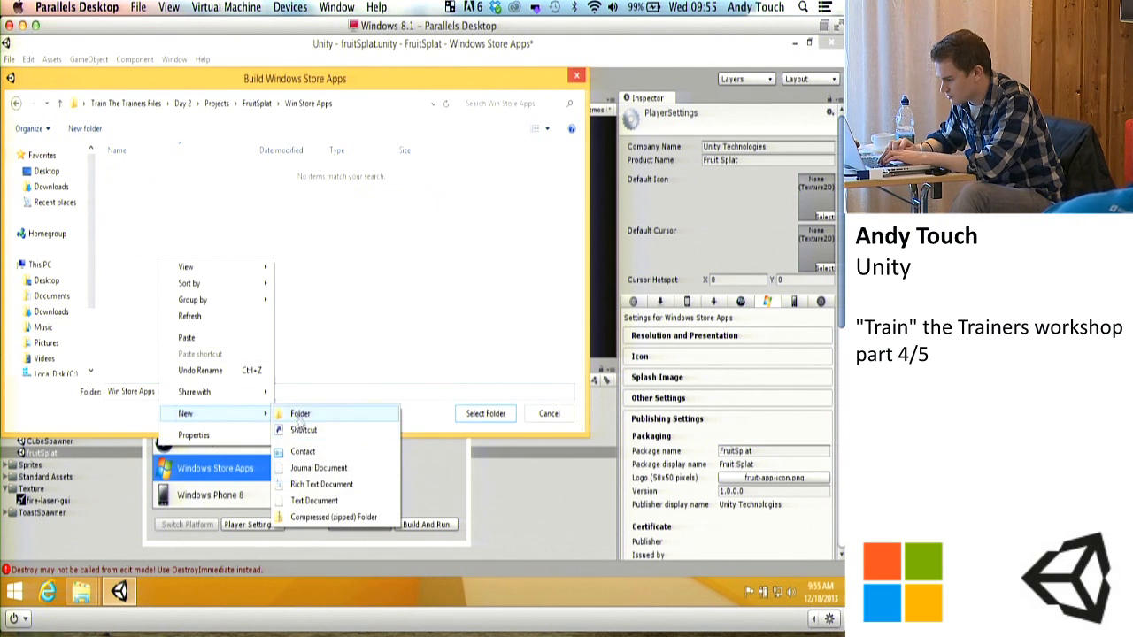
pyautogui.click(296, 414)
pyautogui.write('F')
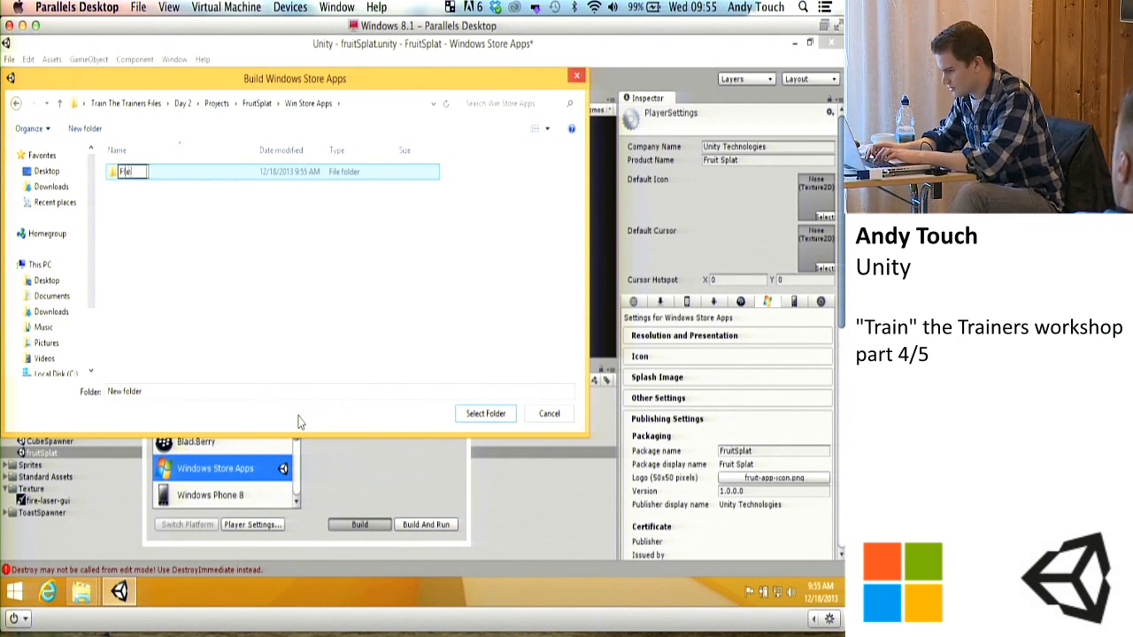
pyautogui.write('ruit')
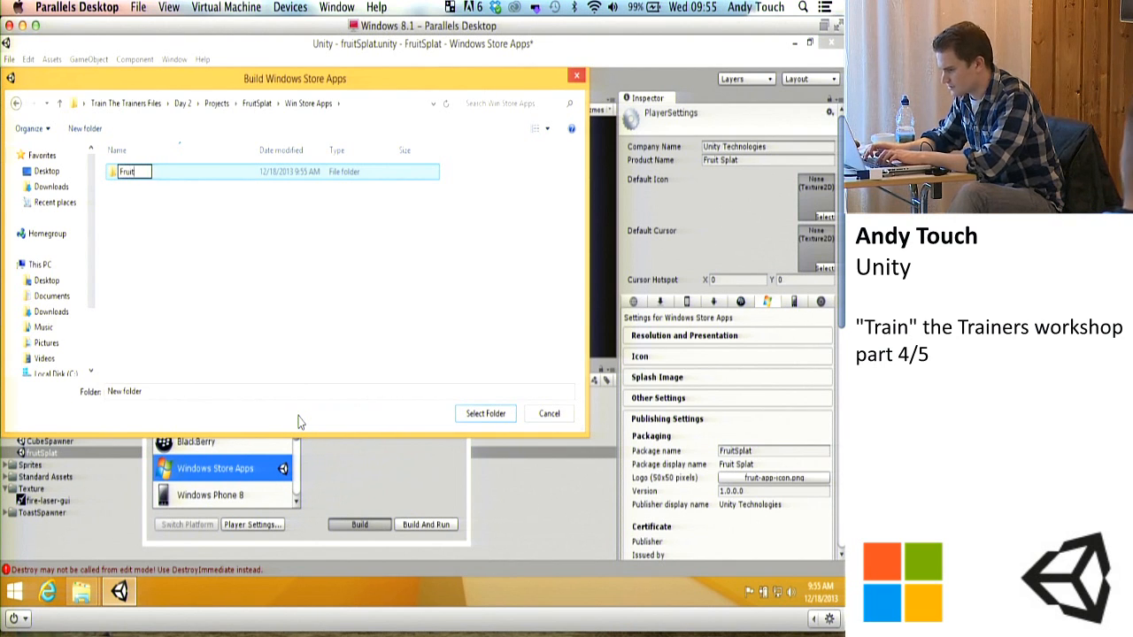
pyautogui.write('Spl')
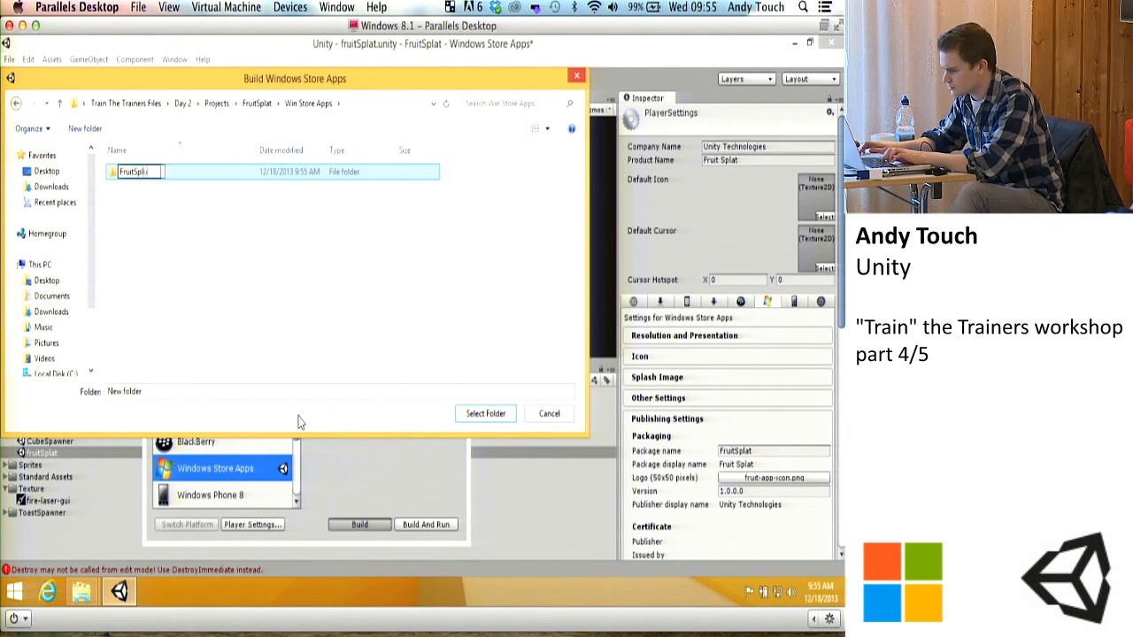
pyautogui.write('atBuild1')
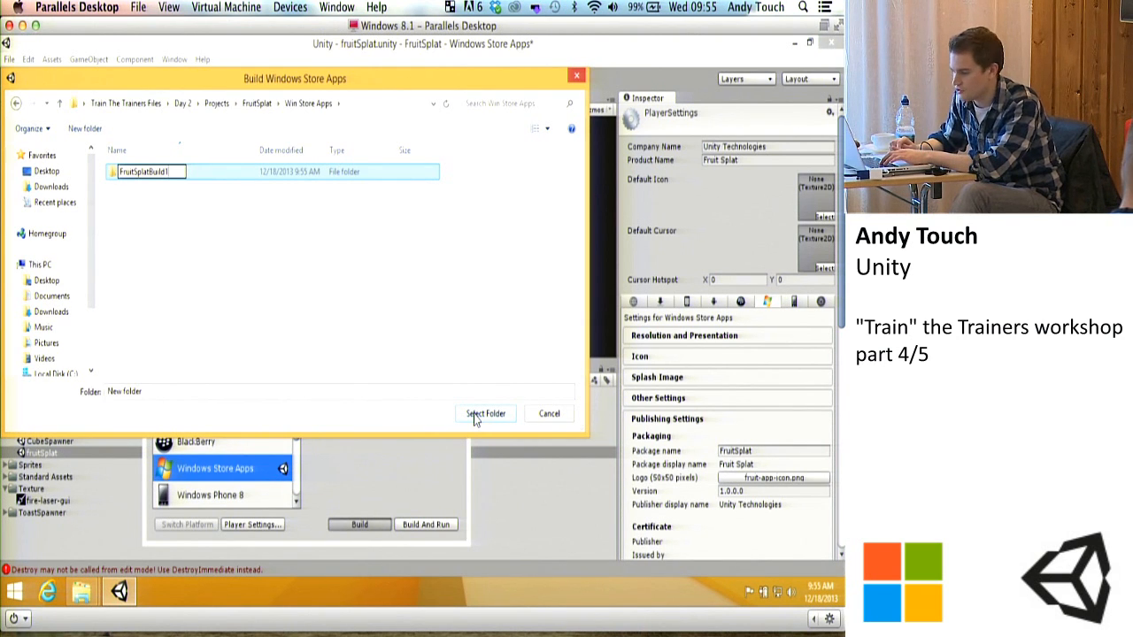
pyautogui.press('Return')
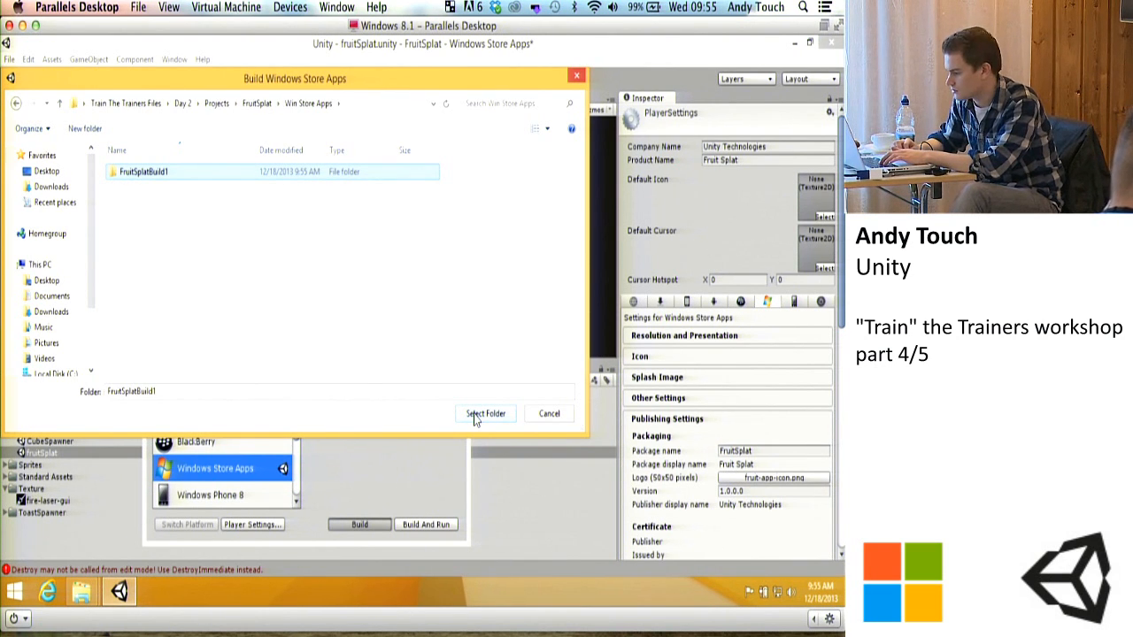
# Step: Build the Windows Store Apps version into the FruitSplatBuild1 folder and open that folder
pyautogui.click(485, 413)
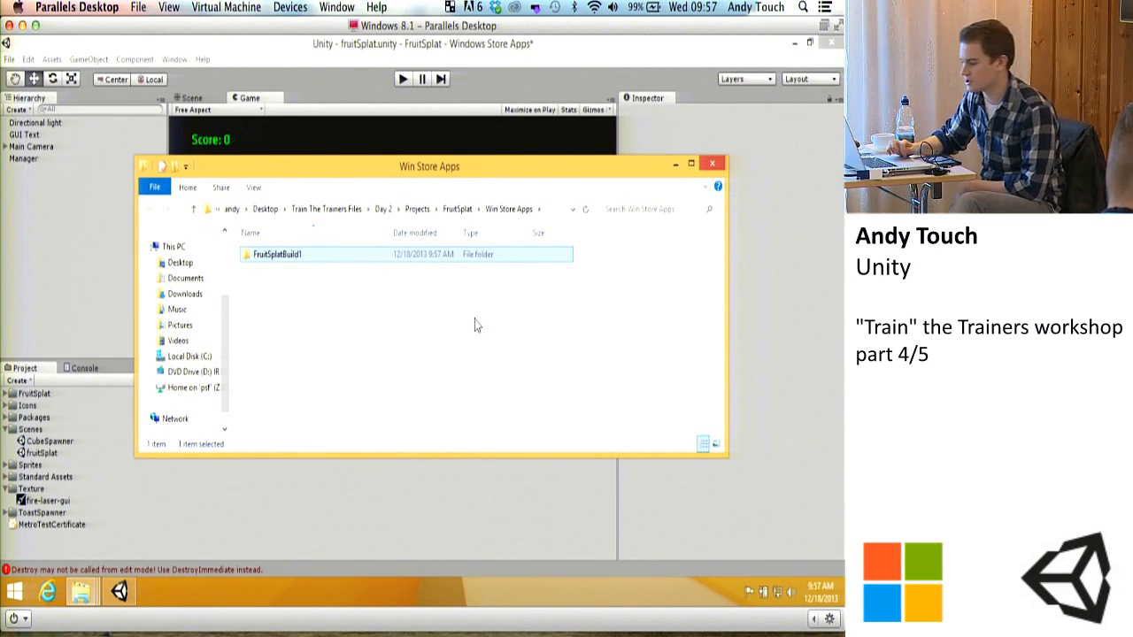
pyautogui.click(289, 317)
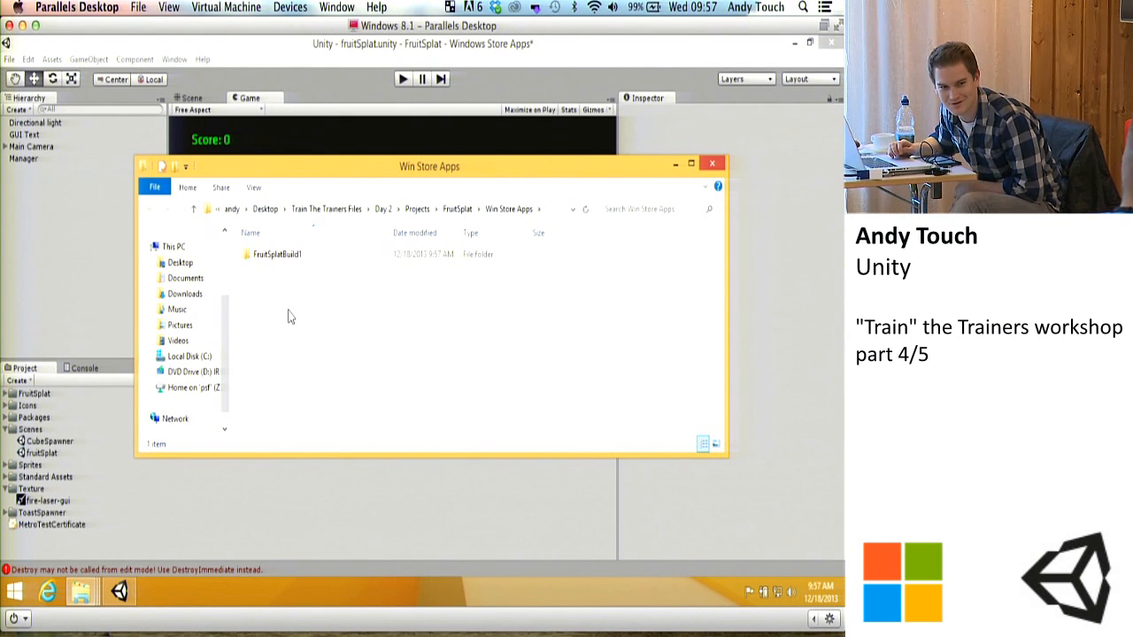
pyautogui.doubleClick(275, 255)
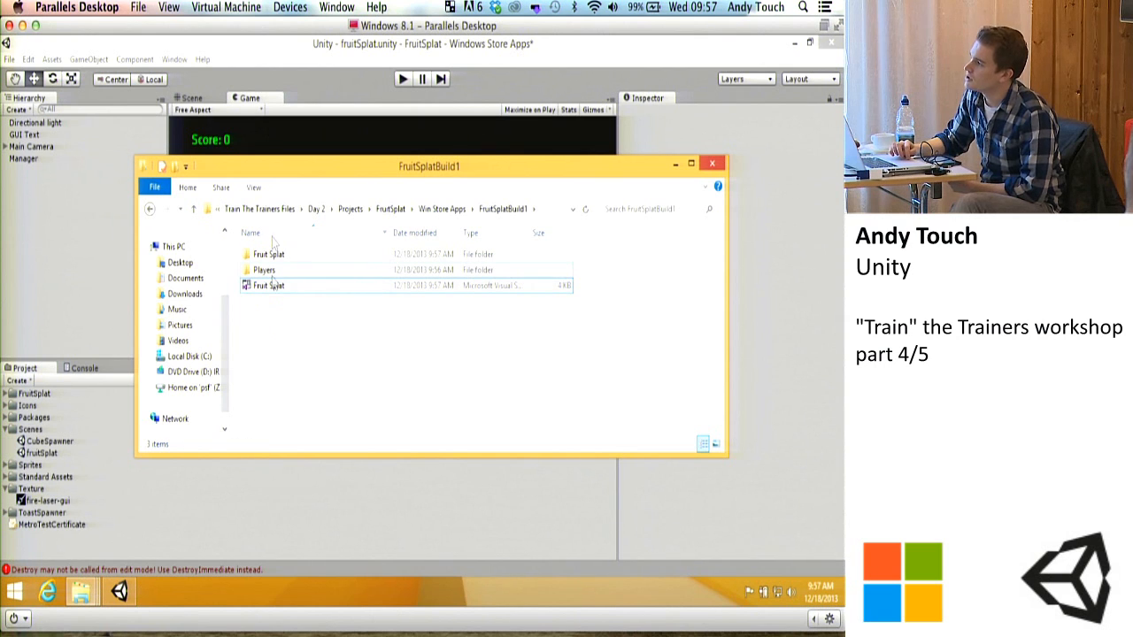
# Step: Look through the generated Fruit Splat project subfolder, including its Data folder and assembly files, and return to FruitSplatBuild1
pyautogui.doubleClick(270, 255)
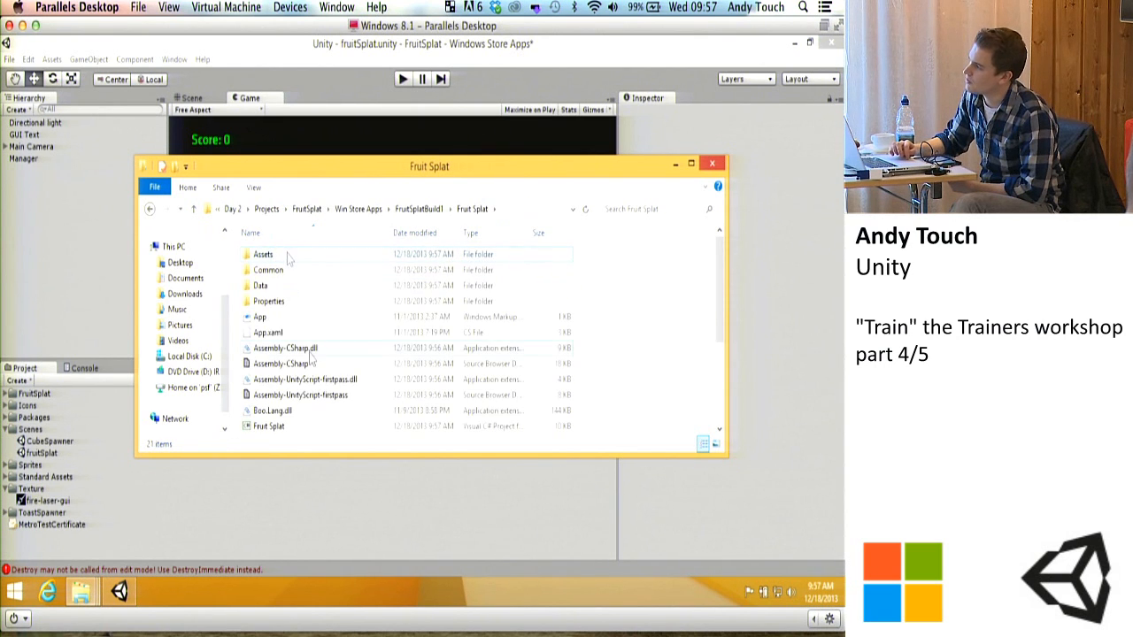
pyautogui.scroll(-3, 310, 357)
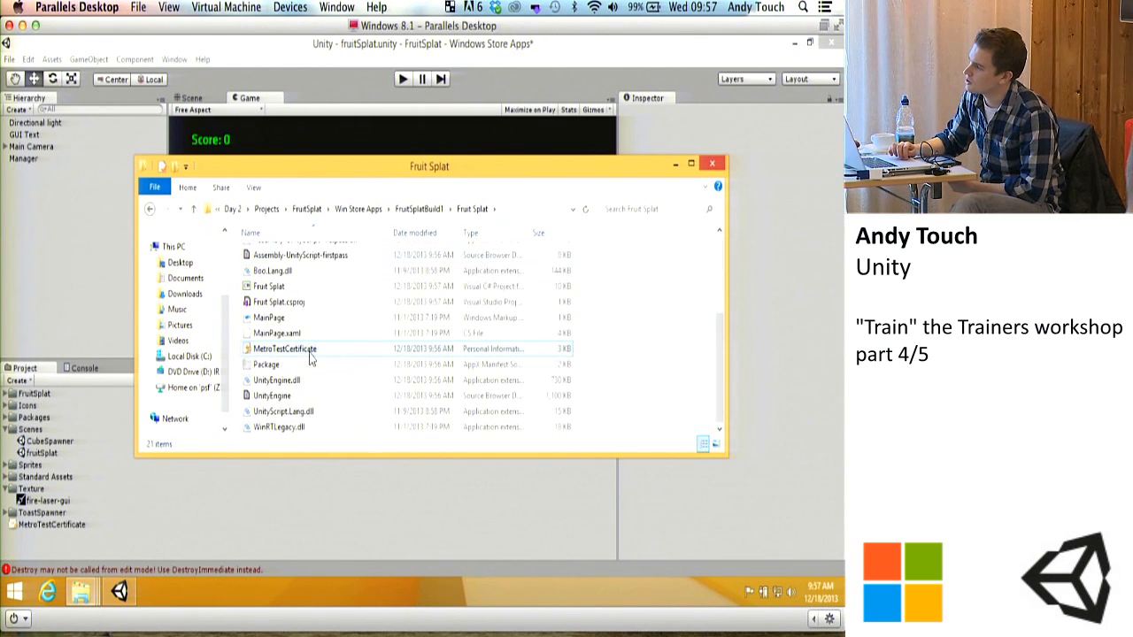
pyautogui.scroll(3, 294, 273)
pyautogui.click(287, 290)
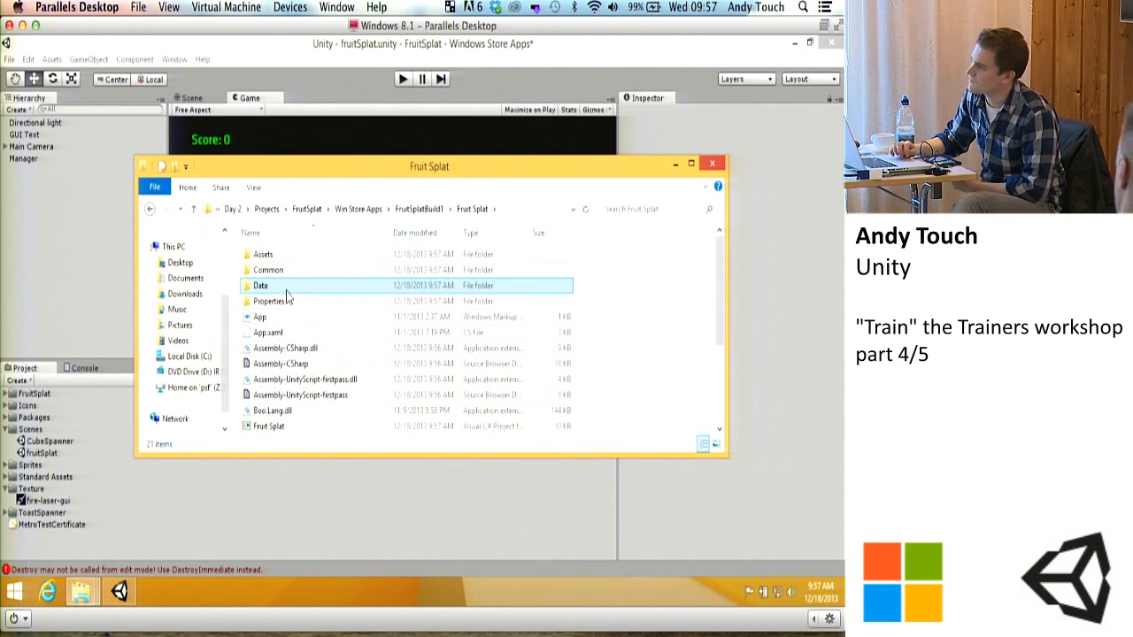
pyautogui.click(150, 210)
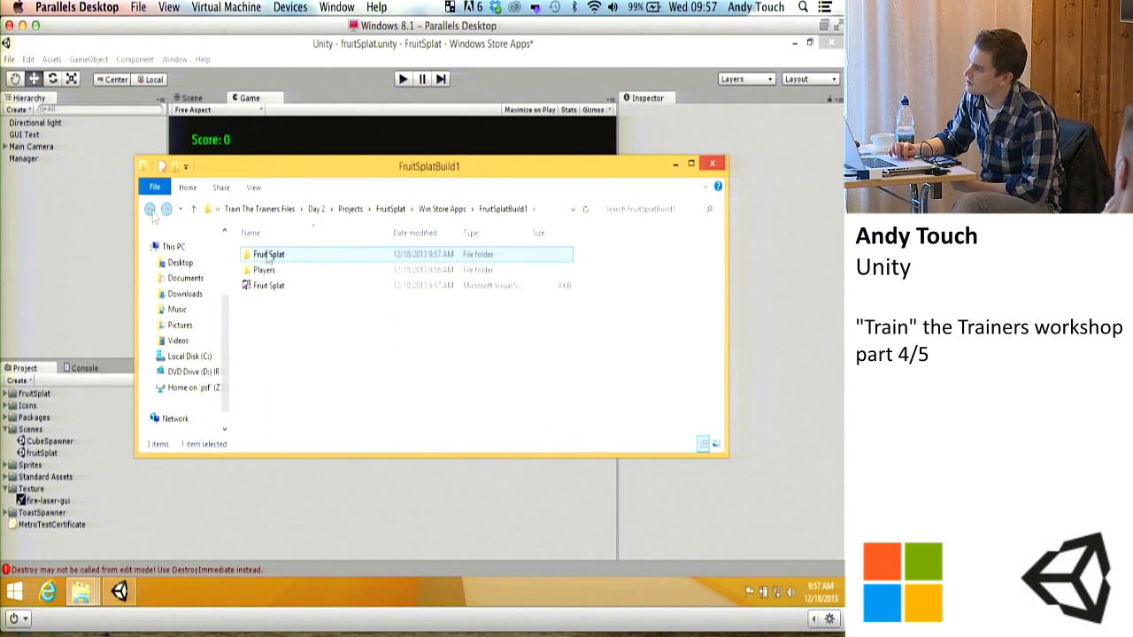
pyautogui.click(284, 300)
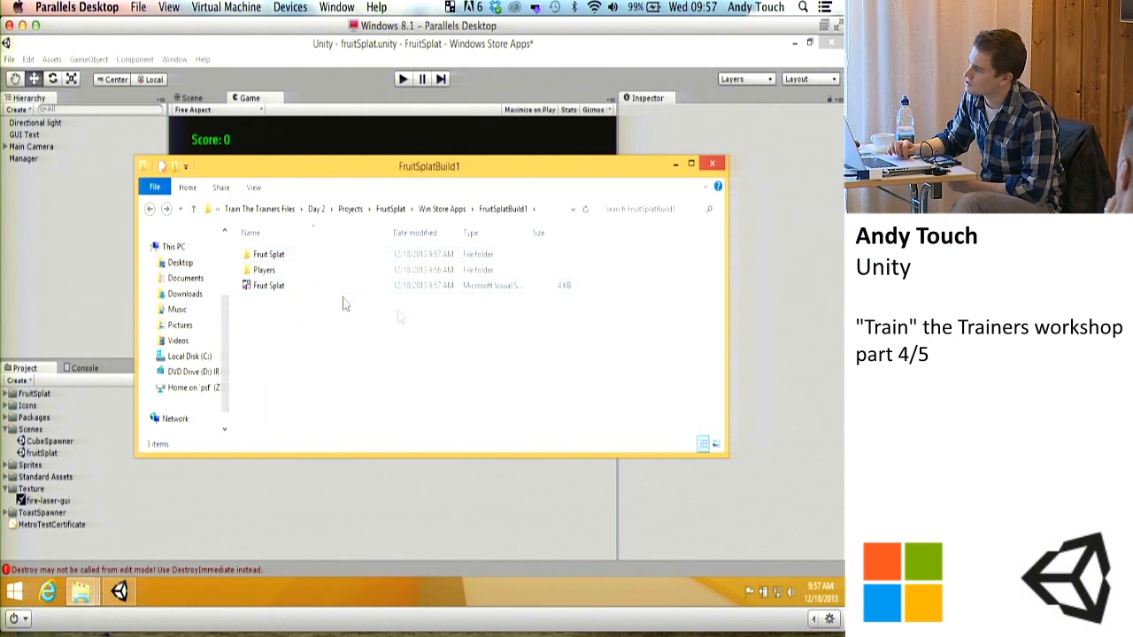
# Step: Open the Fruit Splat solution in Visual Studio and expand the project's Assets folder
pyautogui.doubleClick(287, 286)
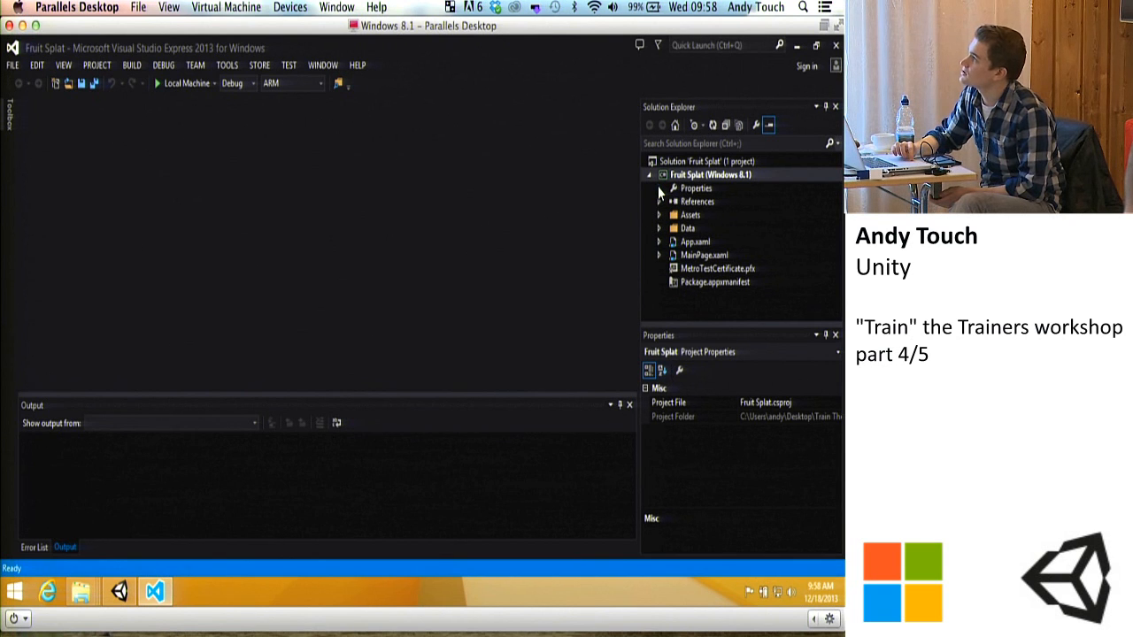
pyautogui.click(657, 188)
pyautogui.click(658, 215)
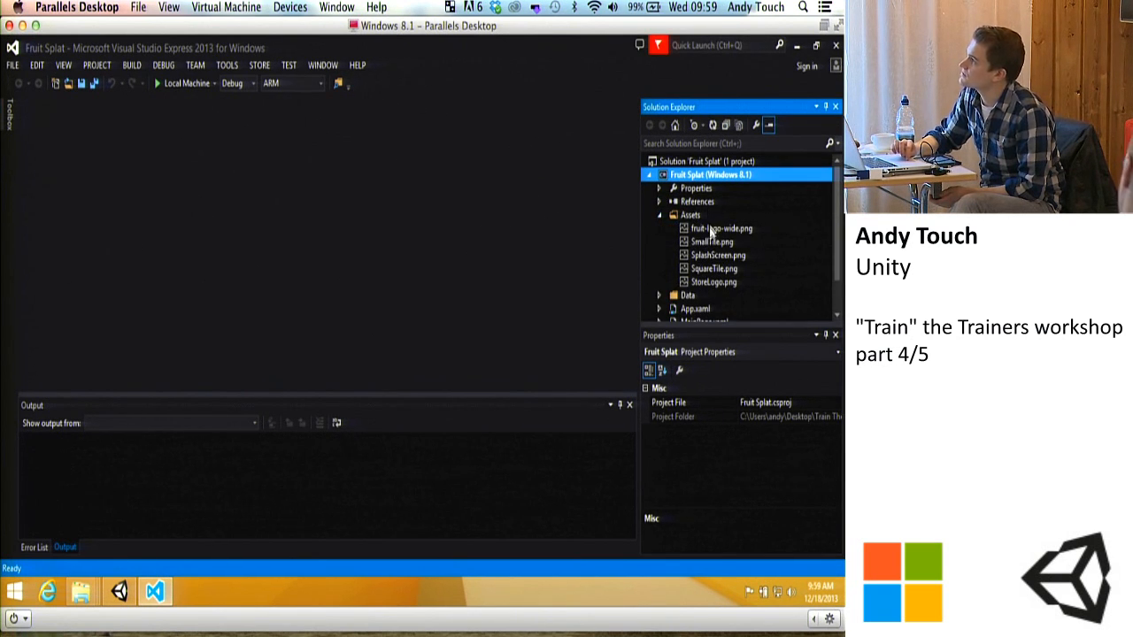
# Step: Browse the image files in the Assets folder, starting from fruit-logo-wide.png, to check their file properties
pyautogui.click(710, 230)
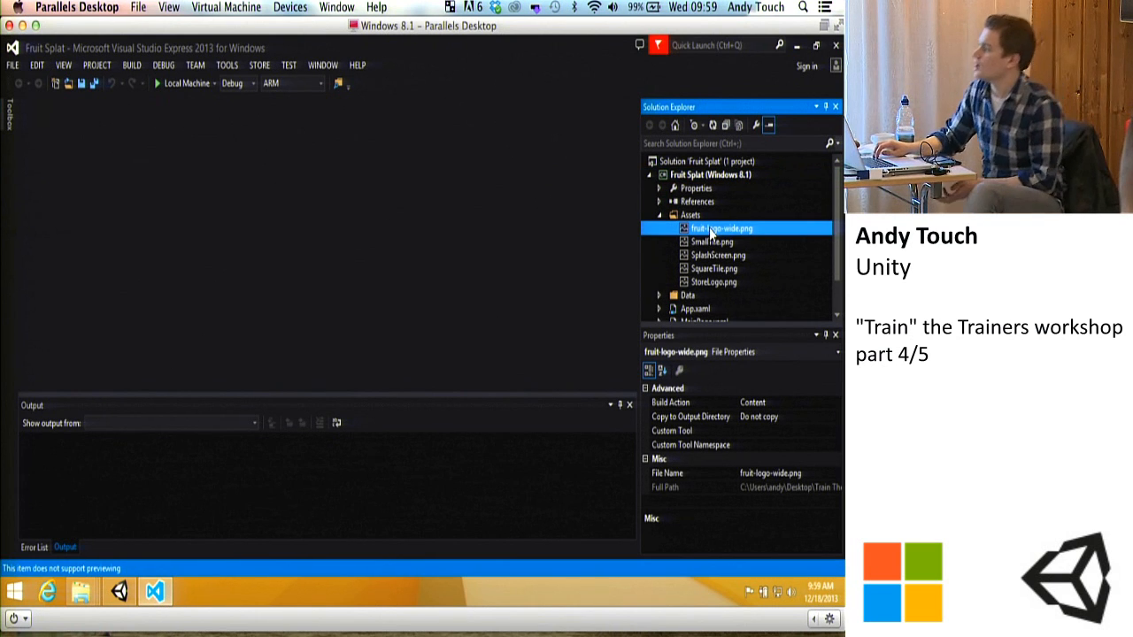
pyautogui.press('Down')
pyautogui.press('Down')
pyautogui.press('Up')
pyautogui.press('Down')
pyautogui.press('Down')
pyautogui.press('Down')
pyautogui.press('Up')
pyautogui.press('Up')
pyautogui.press('Down')
pyautogui.press('Up')
pyautogui.press('Down')
pyautogui.press('Up')
pyautogui.click(711, 230)
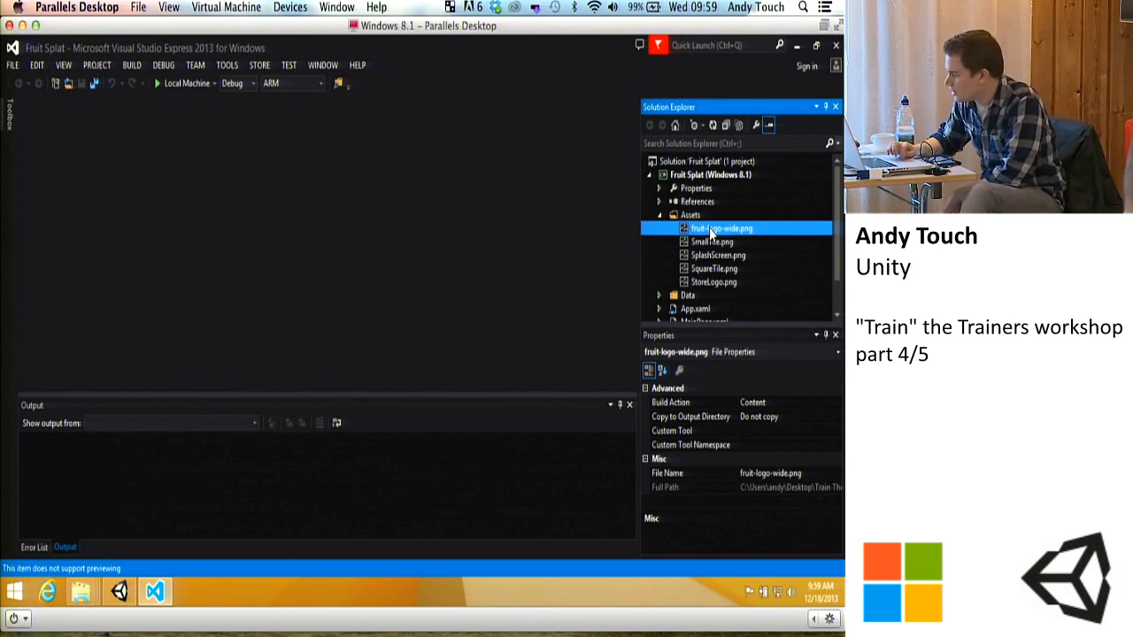
# Step: Examine the contents of the project's Data folder, and collapse the Data and Assets folders
pyautogui.scroll(-1, 683, 270)
pyautogui.click(658, 255)
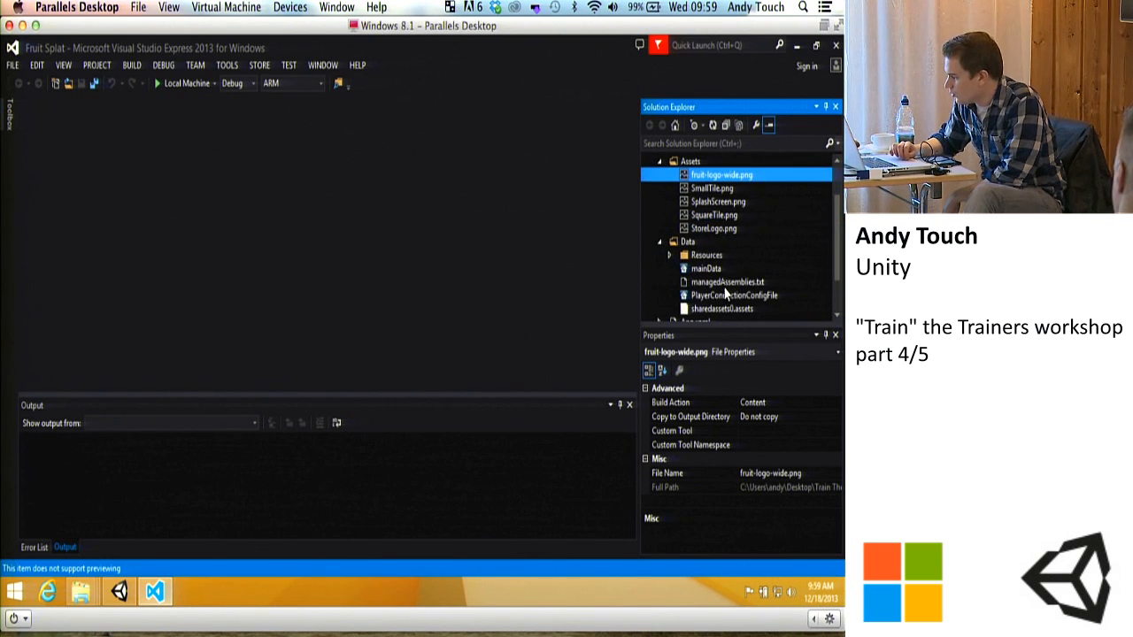
pyautogui.click(660, 242)
pyautogui.click(689, 255)
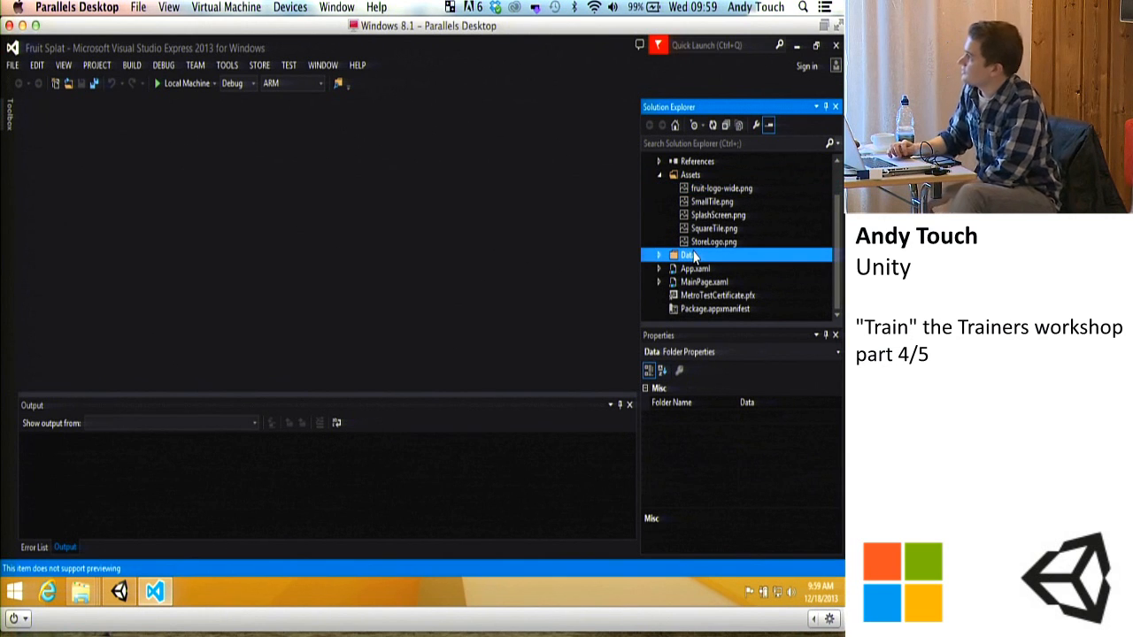
pyautogui.click(659, 176)
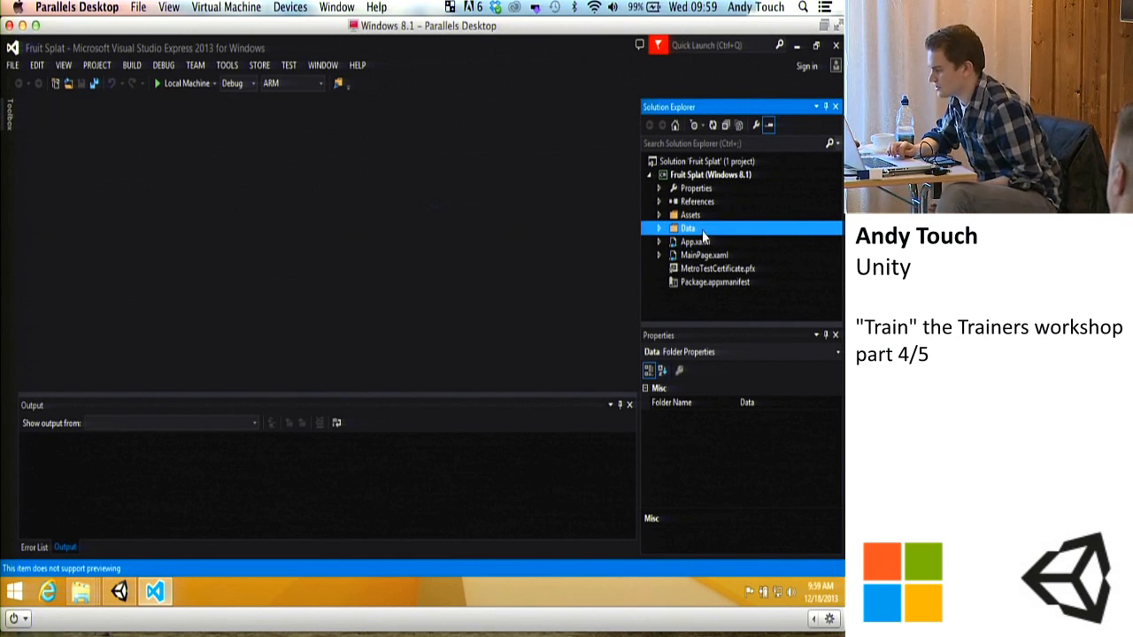
pyautogui.click(682, 175)
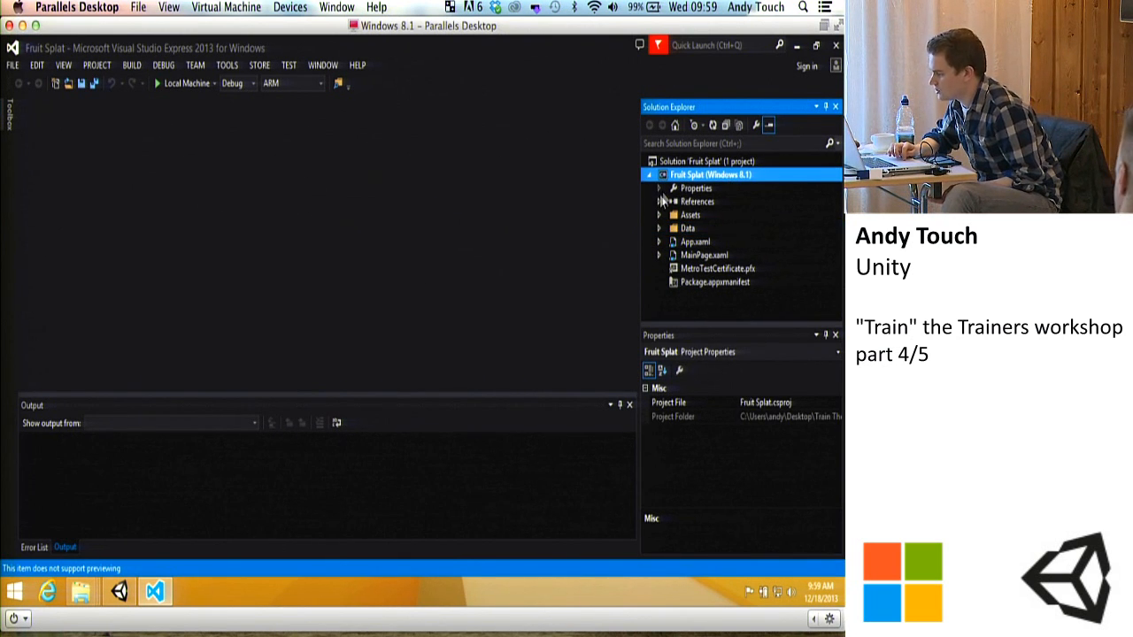
# Step: Open Package.appxmanifest in the manifest designer and look over its Application properties
pyautogui.click(700, 281)
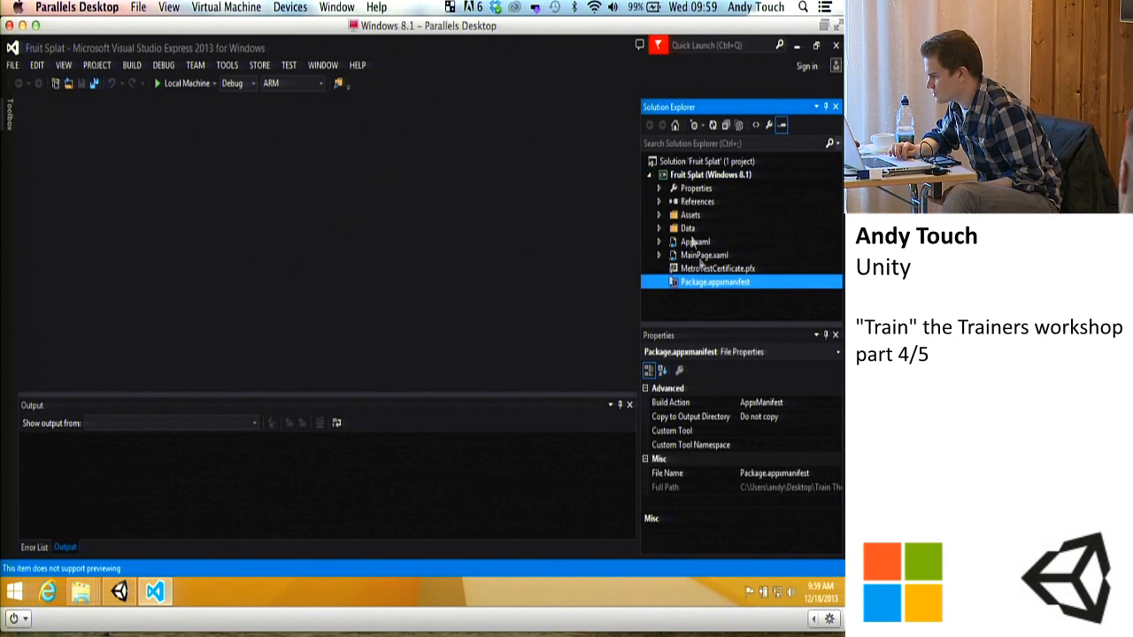
pyautogui.doubleClick(700, 282)
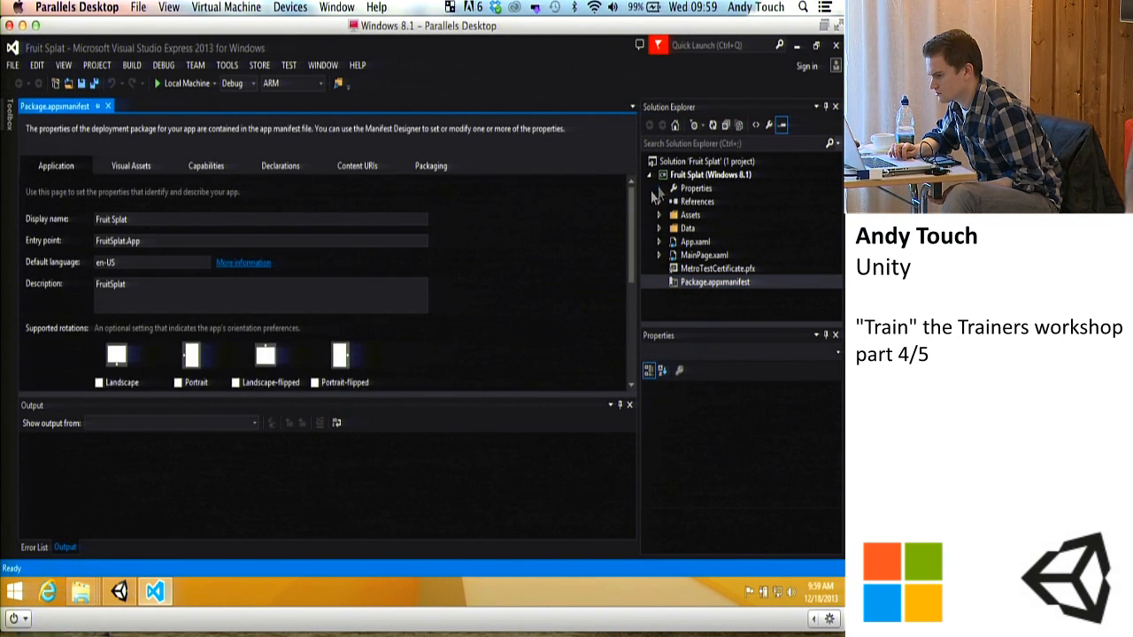
pyautogui.click(454, 403)
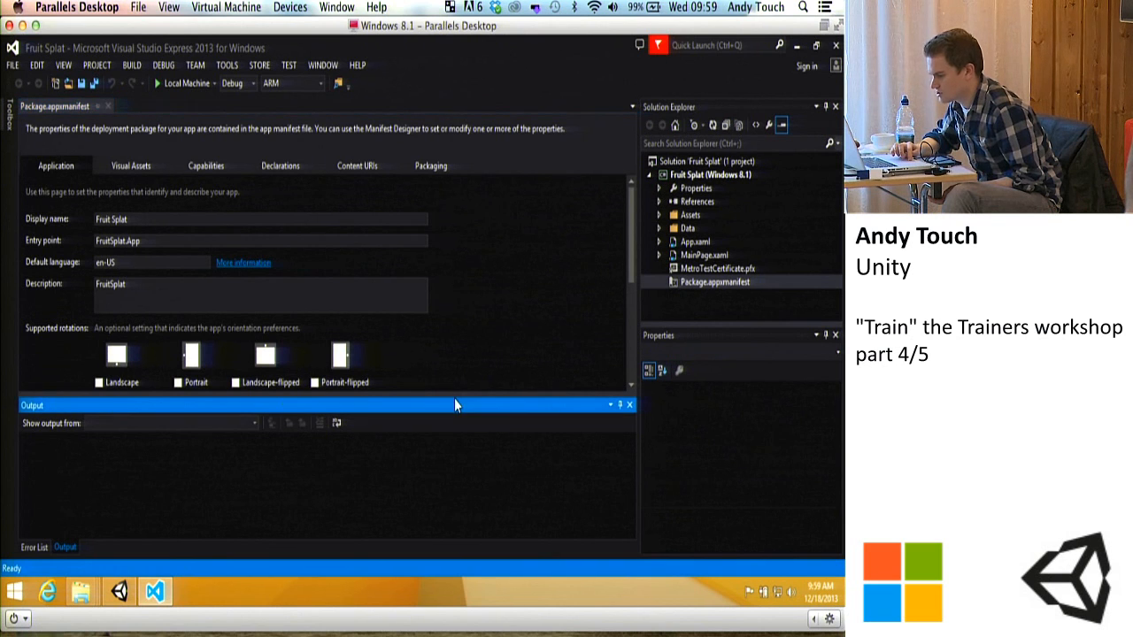
pyautogui.click(529, 326)
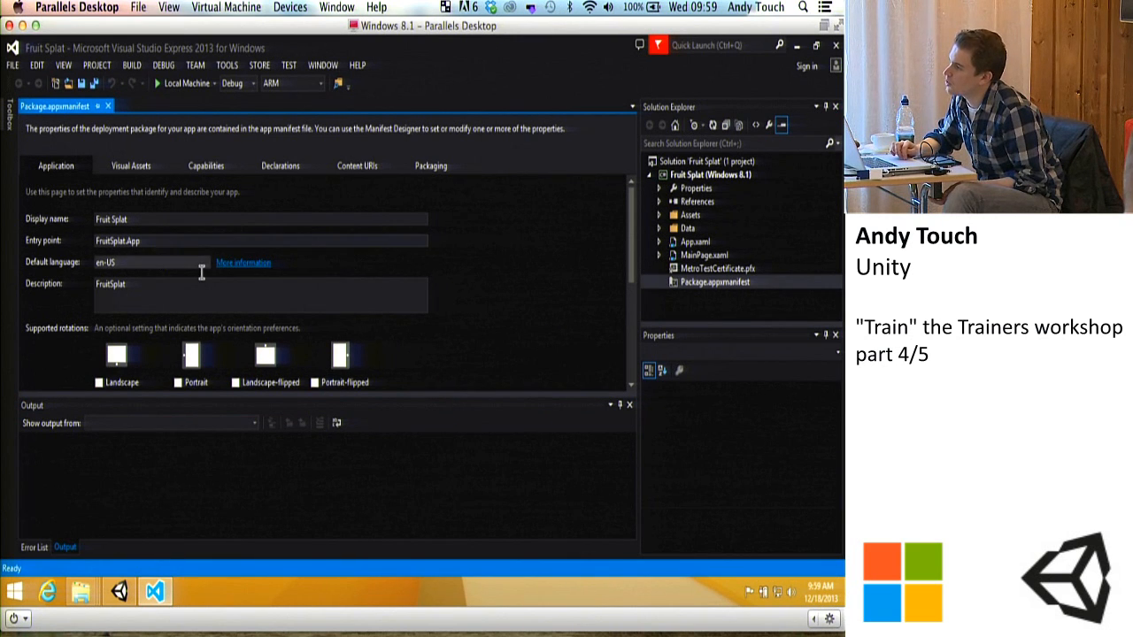
pyautogui.scroll(-5, 425, 252)
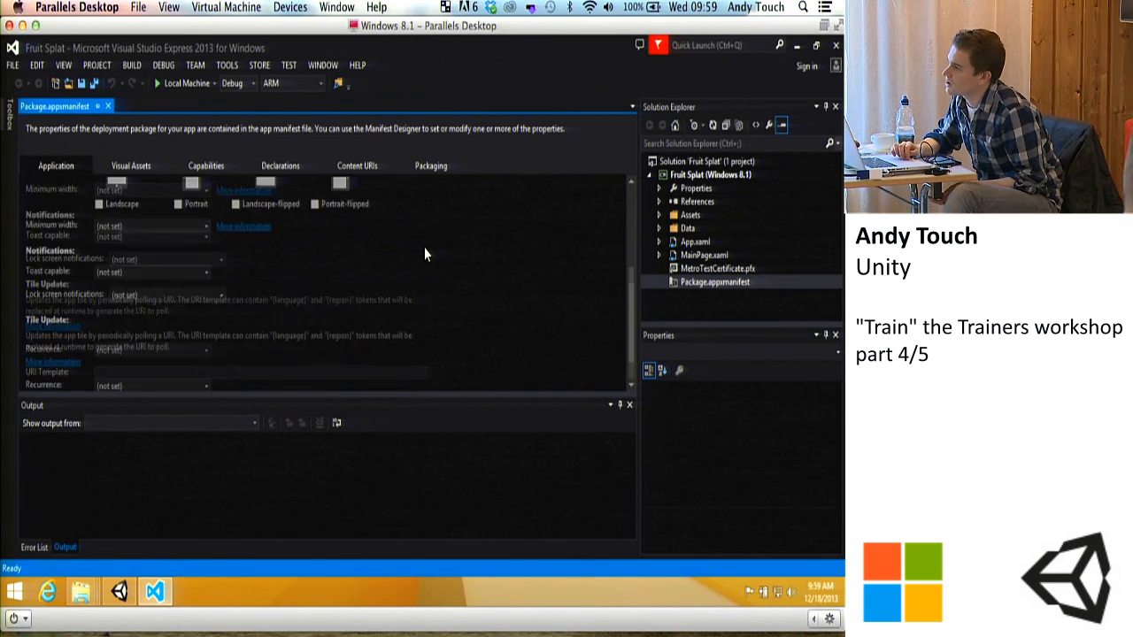
pyautogui.scroll(5, 425, 254)
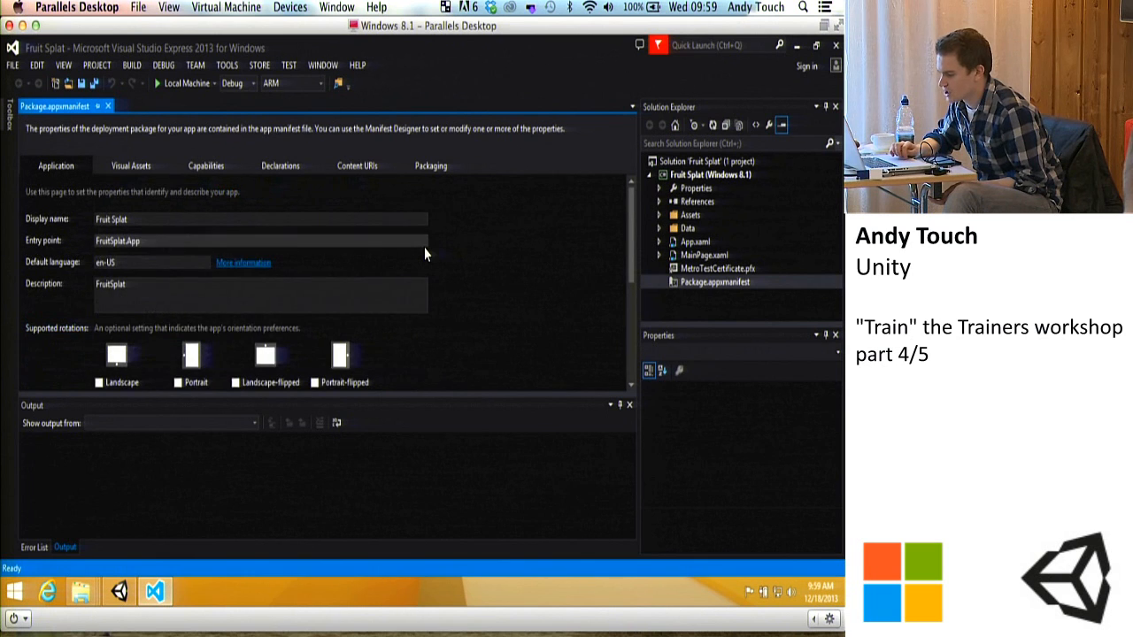
# Step: Replace the app description with "Come splat some fruit! Awesome game! Available on the store now."
pyautogui.doubleClick(174, 285)
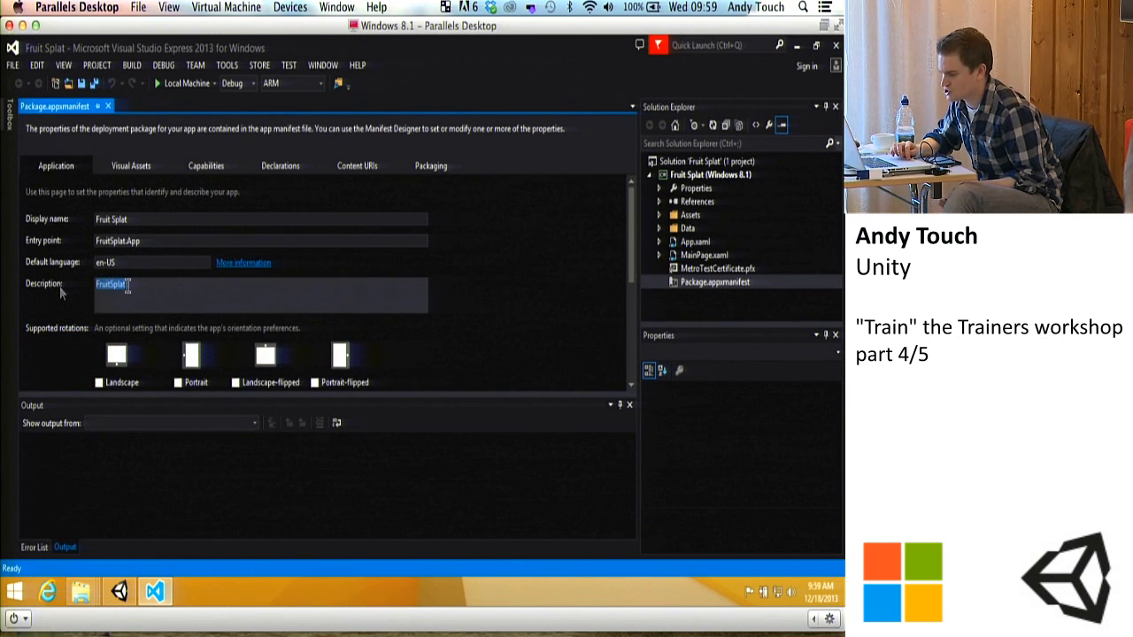
pyautogui.press('BackSpace')
pyautogui.write('Come splat so')
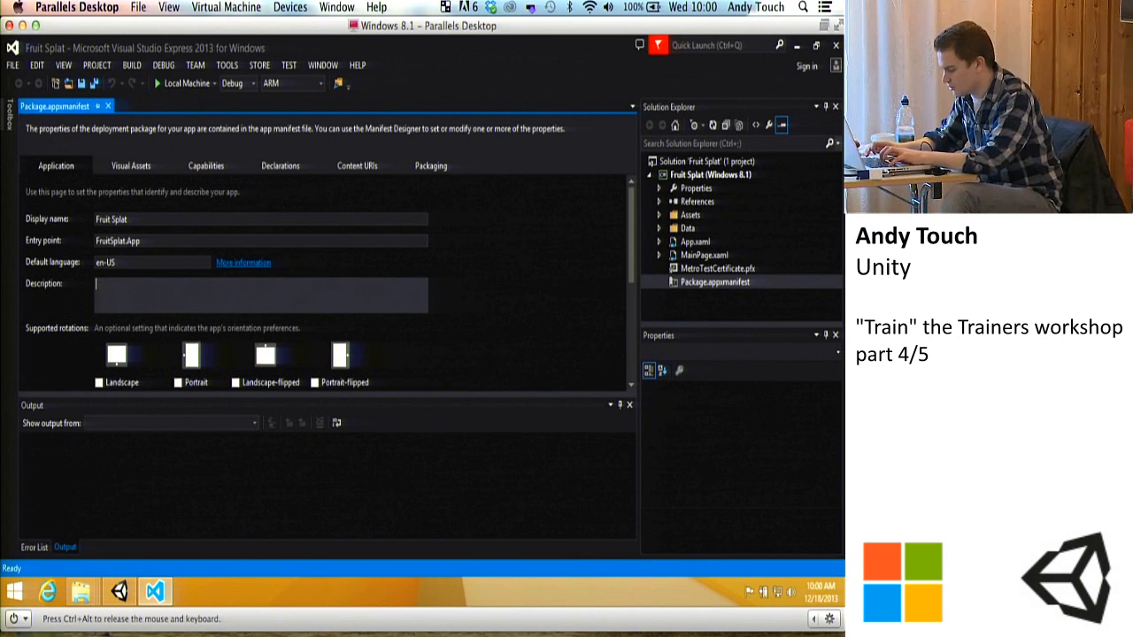
pyautogui.write('me fru')
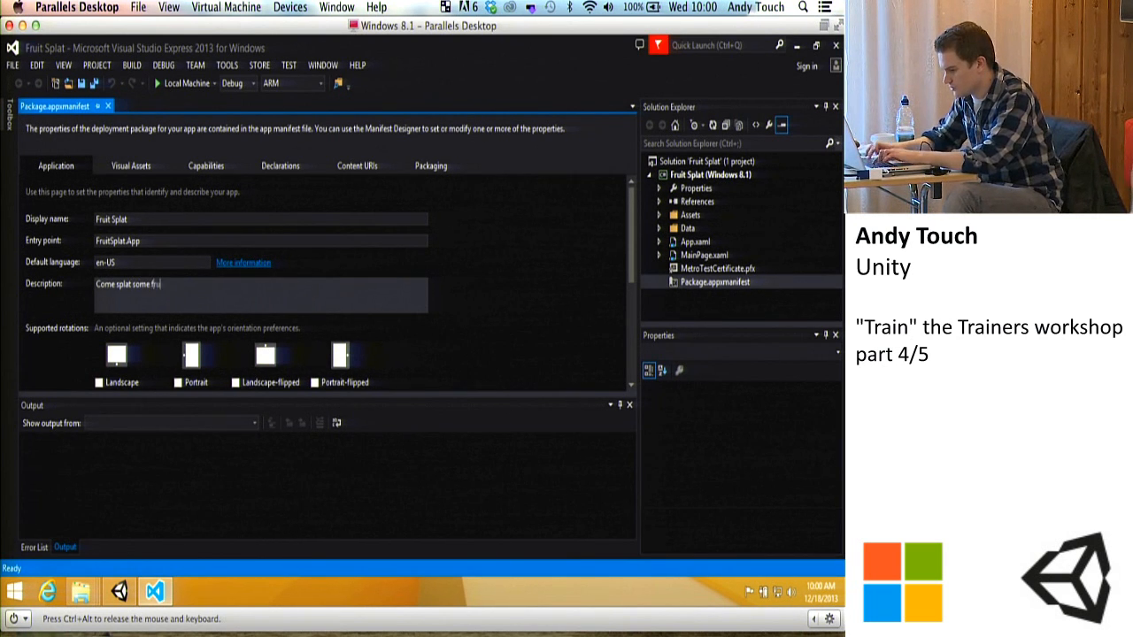
pyautogui.write('it! Awe')
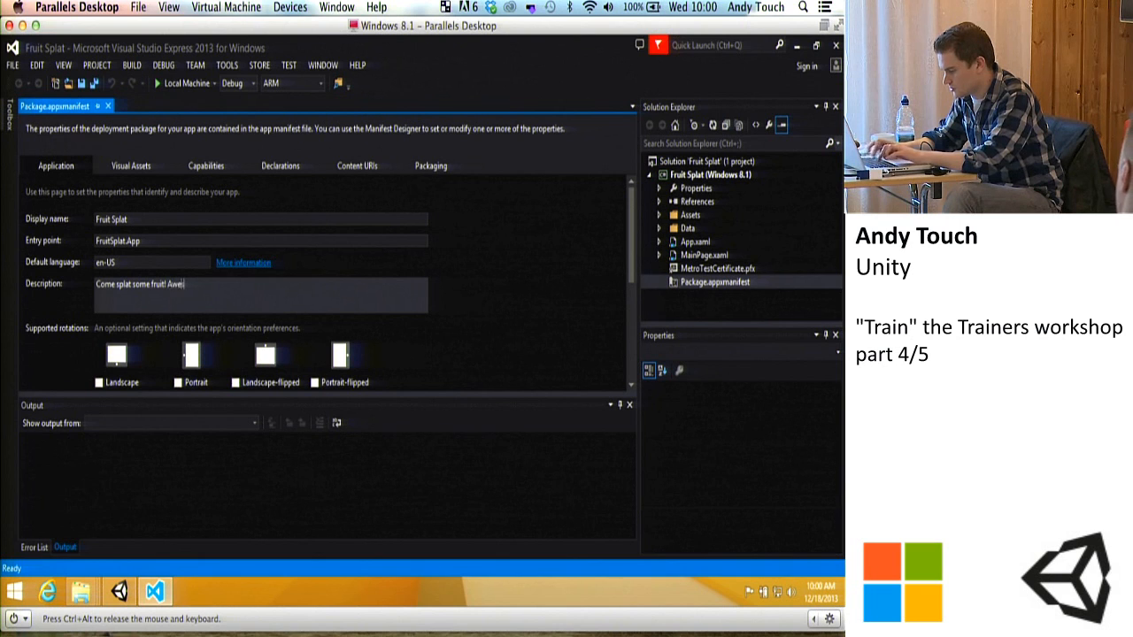
pyautogui.write('some game! Available on the store now.')
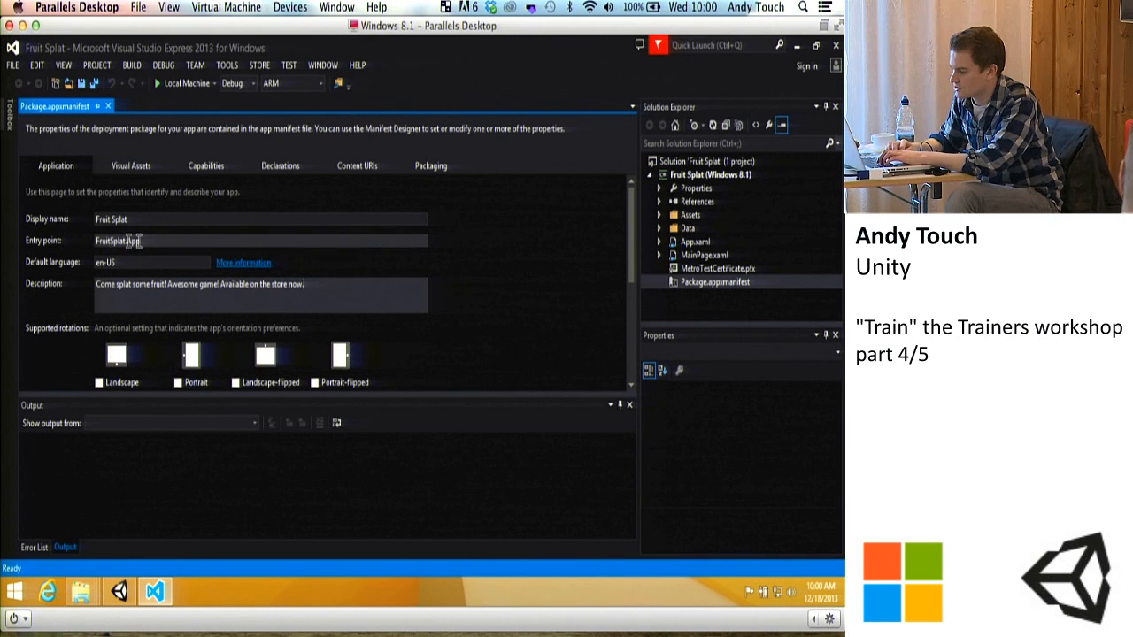
# Step: Review the manifest's supported rotations, notification and tile update settings, including the Toast capable options, without changing them
pyautogui.scroll(-2, 438, 279)
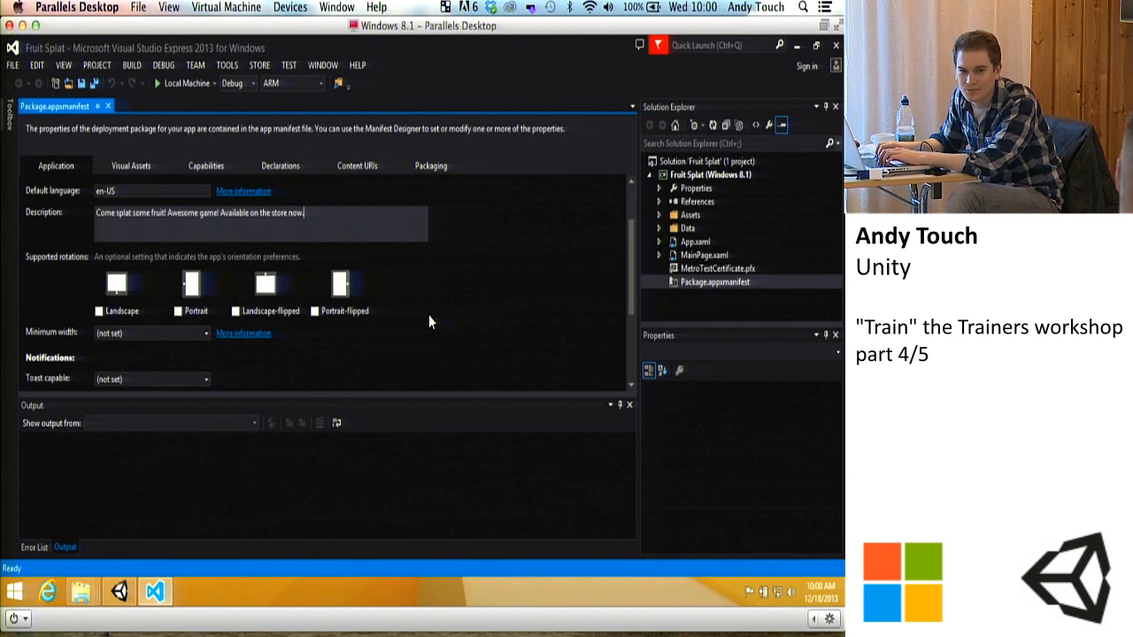
pyautogui.scroll(-3, 428, 317)
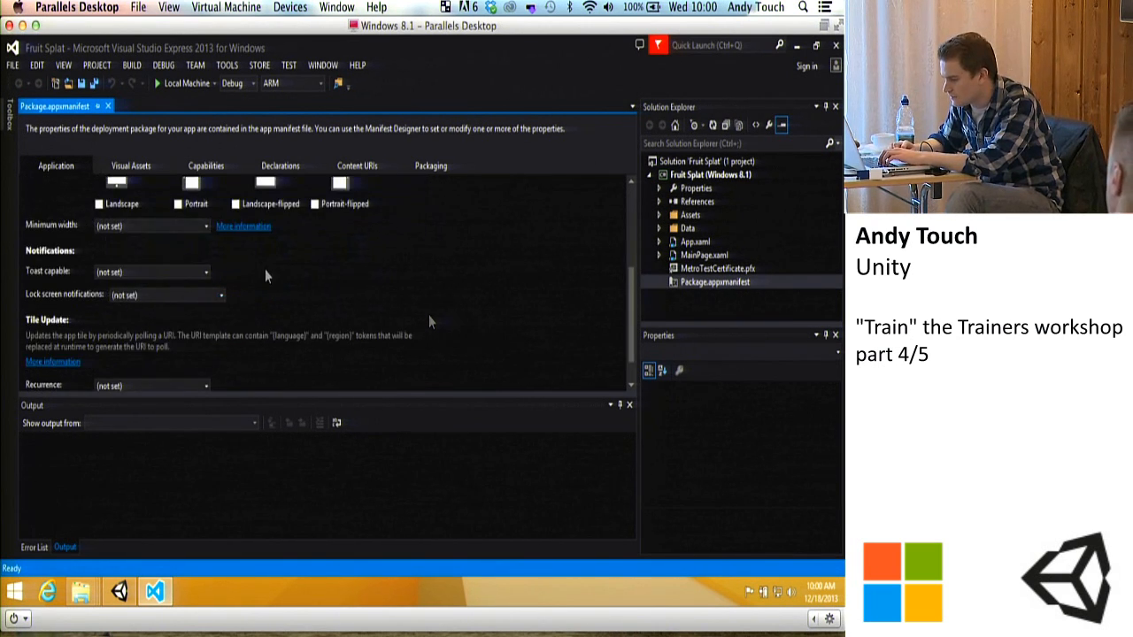
pyautogui.click(206, 272)
pyautogui.click(206, 273)
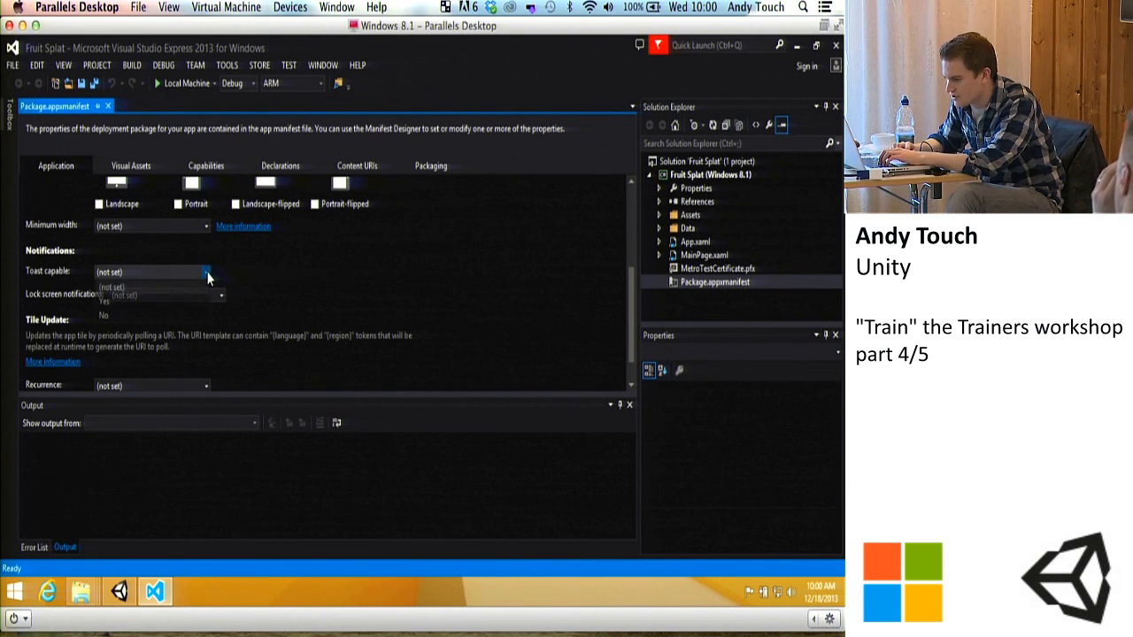
pyautogui.click(206, 272)
pyautogui.click(206, 272)
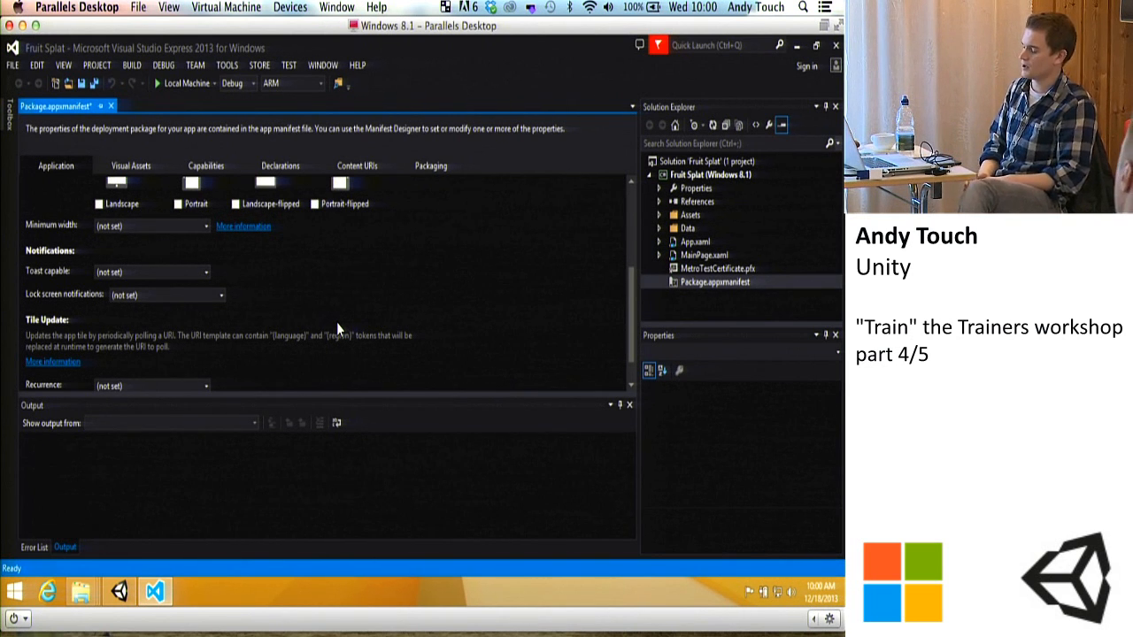
pyautogui.scroll(-1, 336, 323)
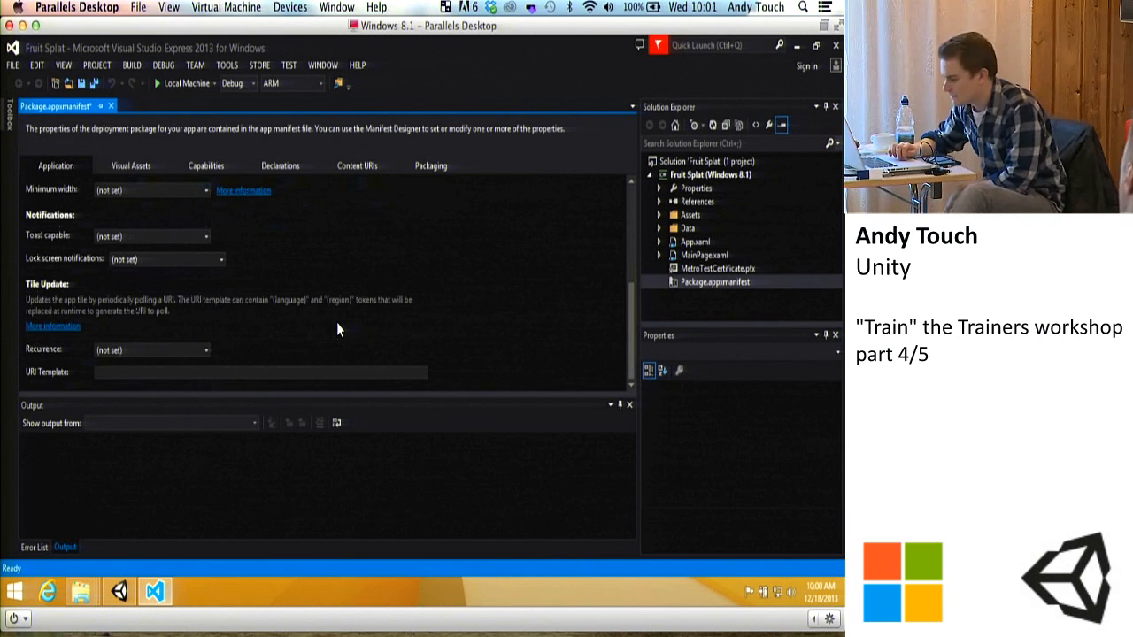
pyautogui.scroll(5, 247, 284)
pyautogui.scroll(-5, 247, 284)
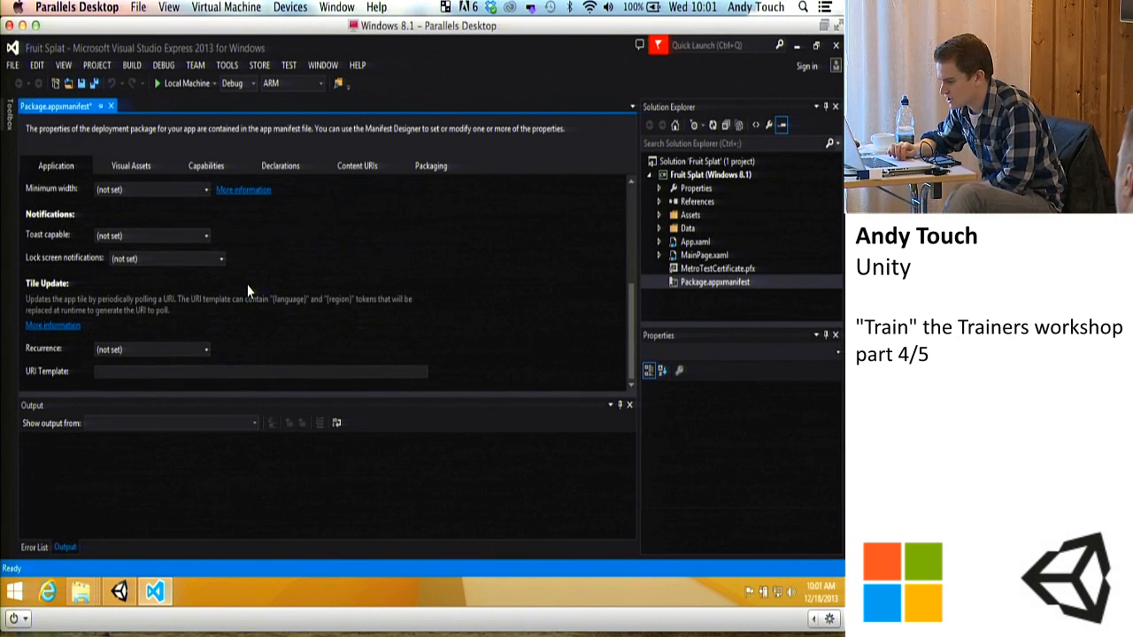
# Step: Examine the manifest's Visual Assets, including the tile settings and the scaled assets of the Square 150x150 logo
pyautogui.click(137, 166)
pyautogui.scroll(-4, 493, 282)
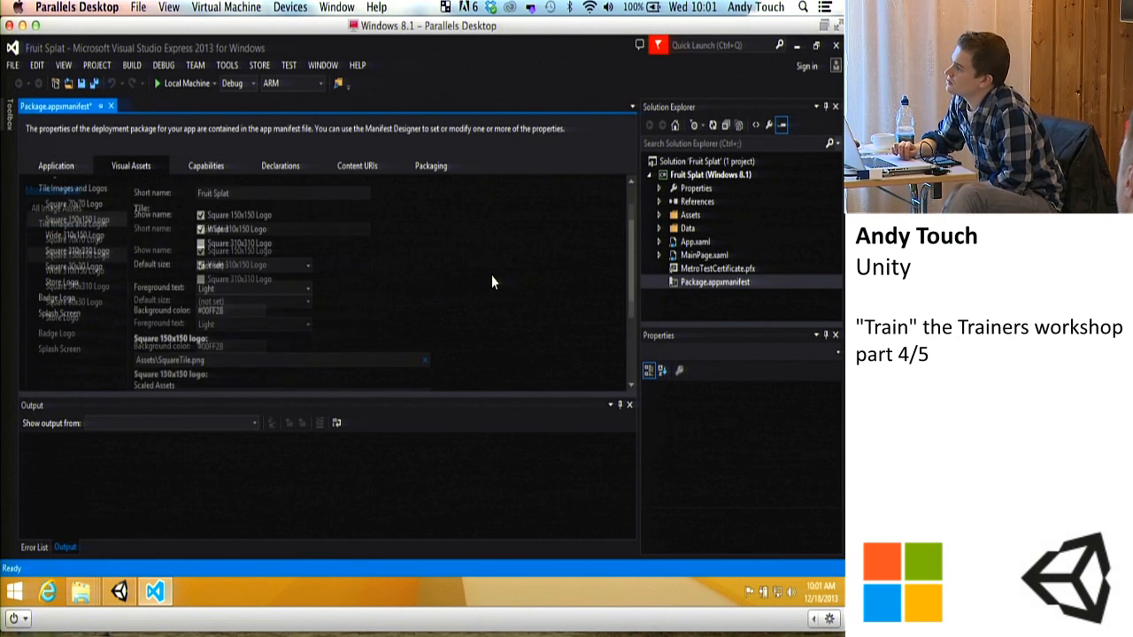
pyautogui.scroll(-2, 494, 281)
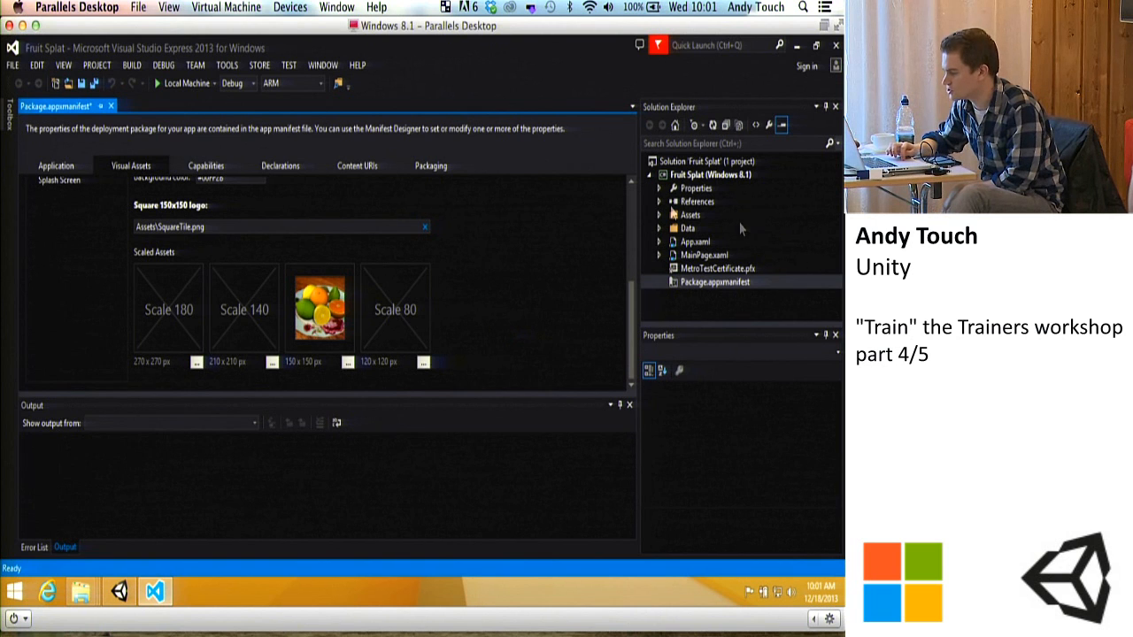
# Step: Examine the project's Assets folder and the manifest's tile settings, including the default size and foreground text options
pyautogui.click(659, 215)
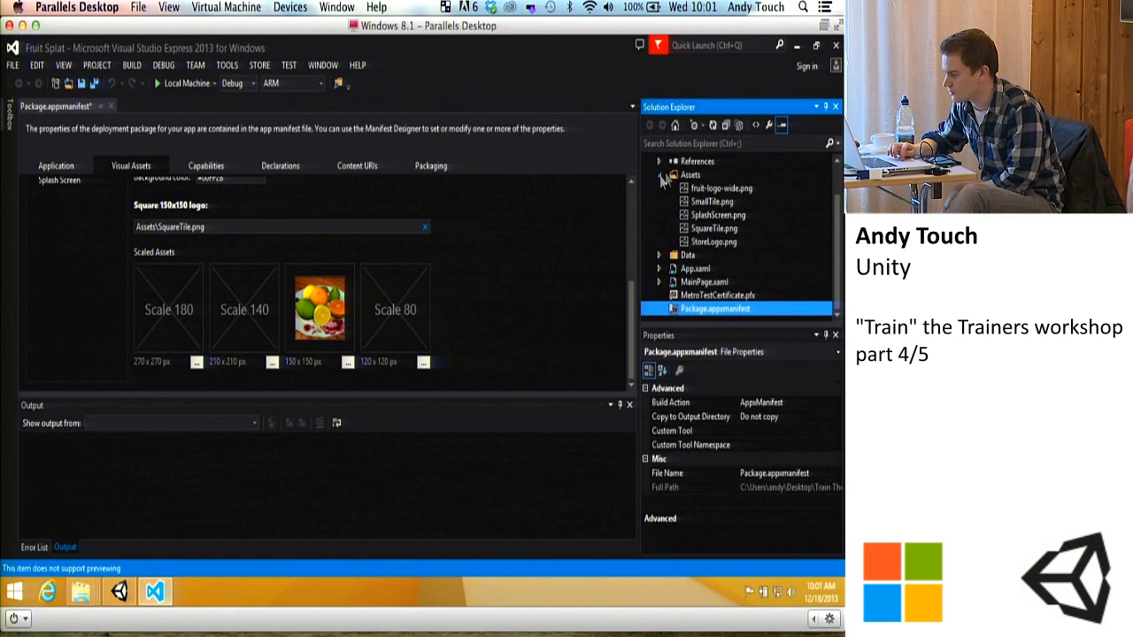
pyautogui.click(659, 176)
pyautogui.scroll(10, 392, 337)
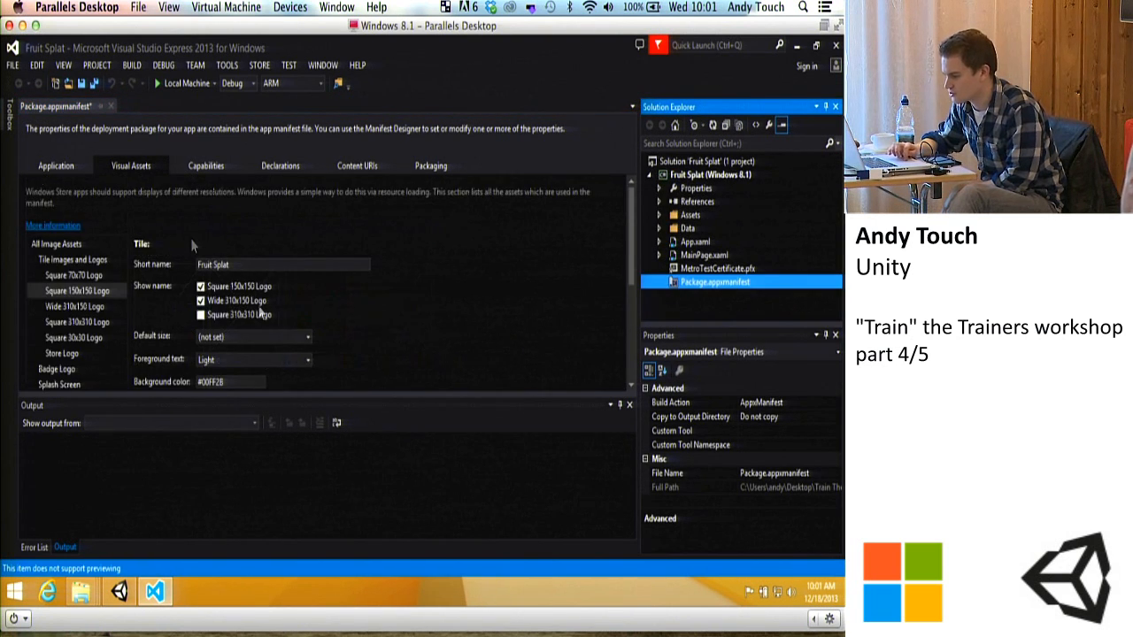
pyautogui.scroll(-2, 379, 272)
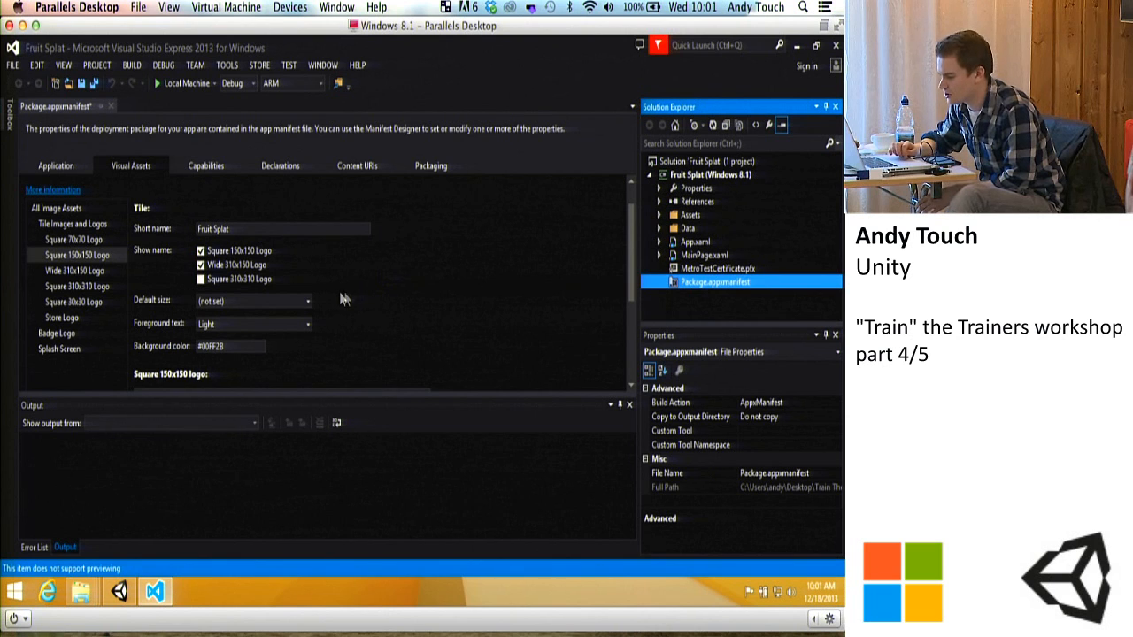
pyautogui.click(307, 303)
pyautogui.click(308, 303)
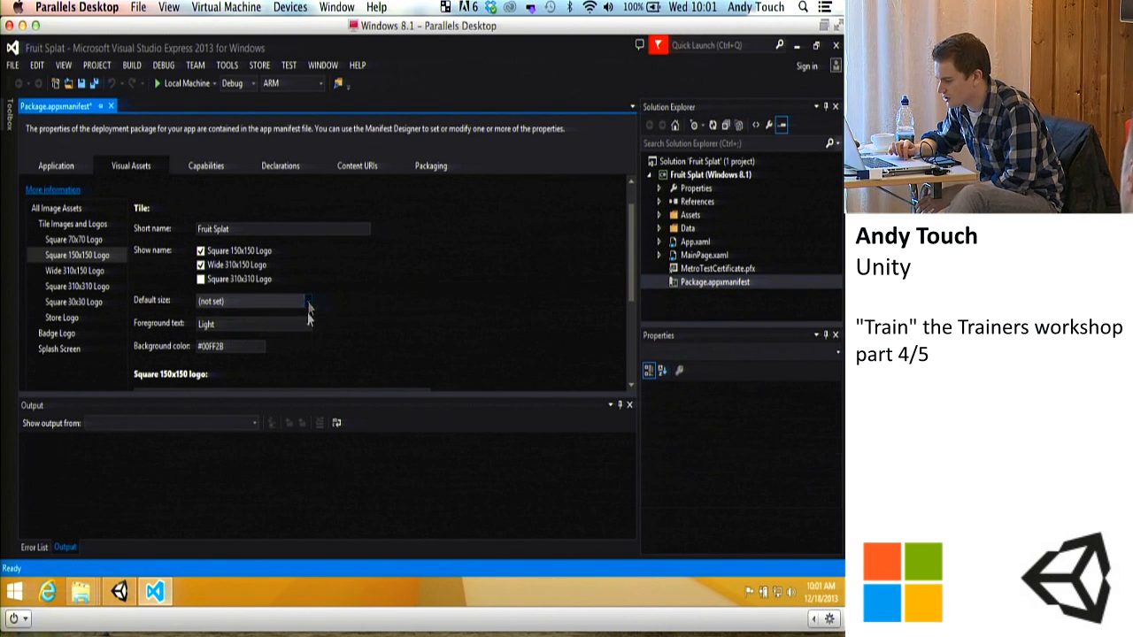
pyautogui.click(306, 325)
pyautogui.scroll(-3, 337, 320)
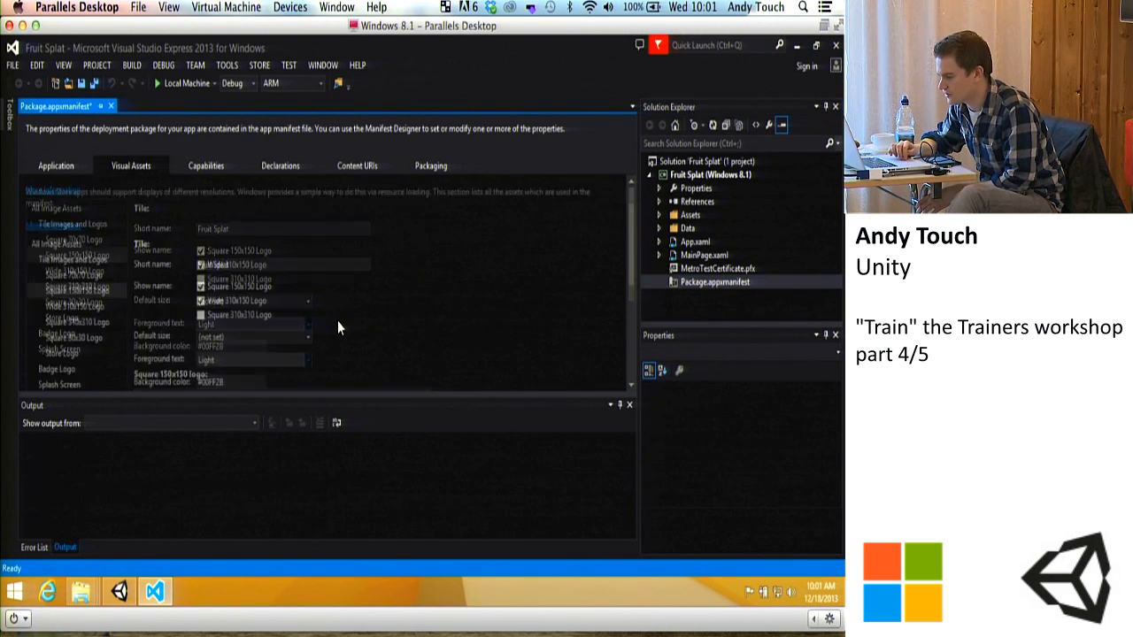
pyautogui.scroll(4, 337, 321)
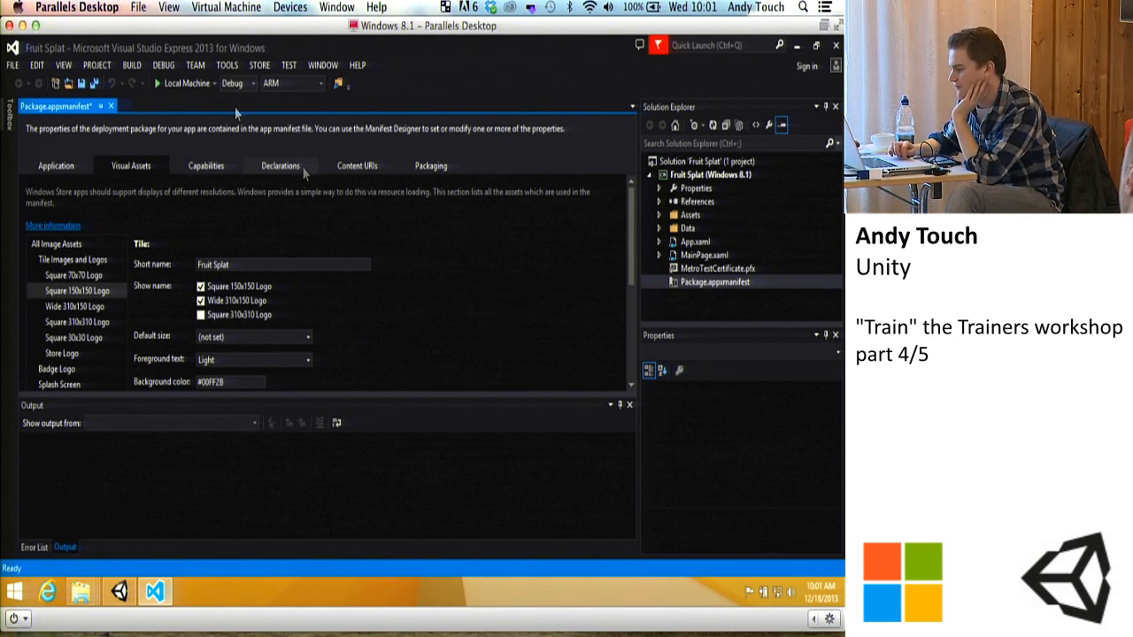
# Step: Set the solution platform to x86 and run the Debug configuration on the local machine
pyautogui.click(320, 83)
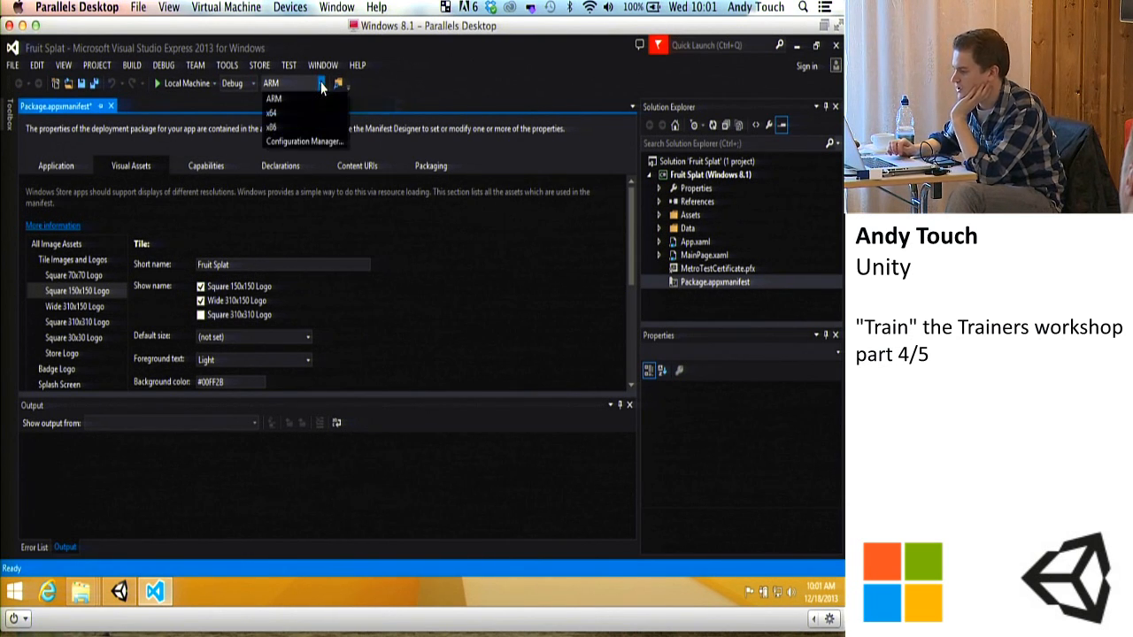
pyautogui.click(288, 129)
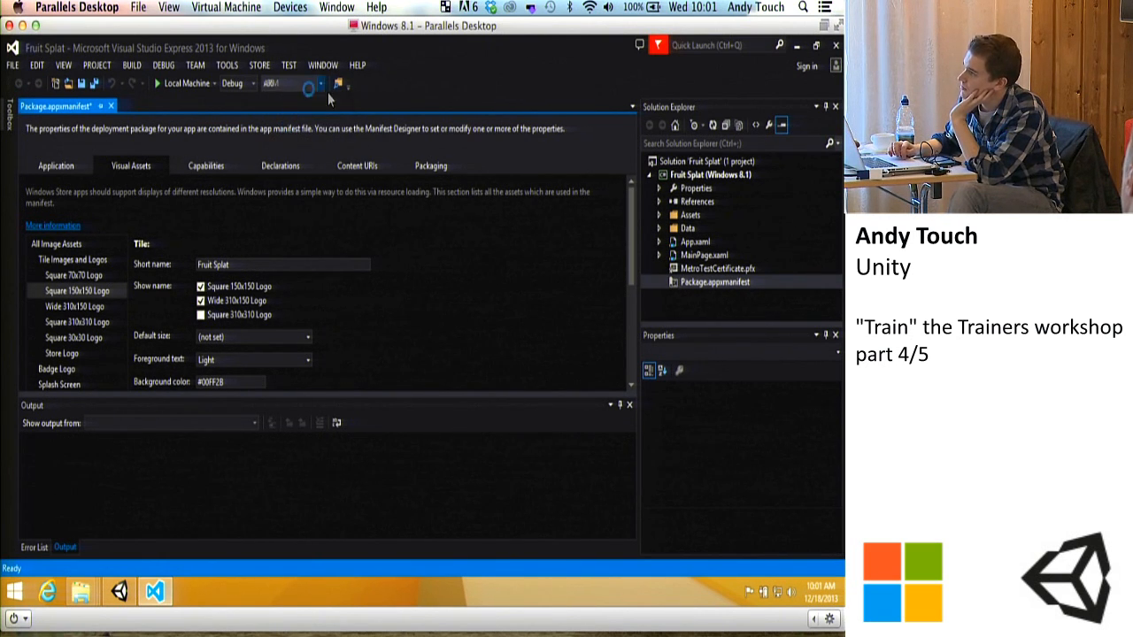
pyautogui.click(185, 85)
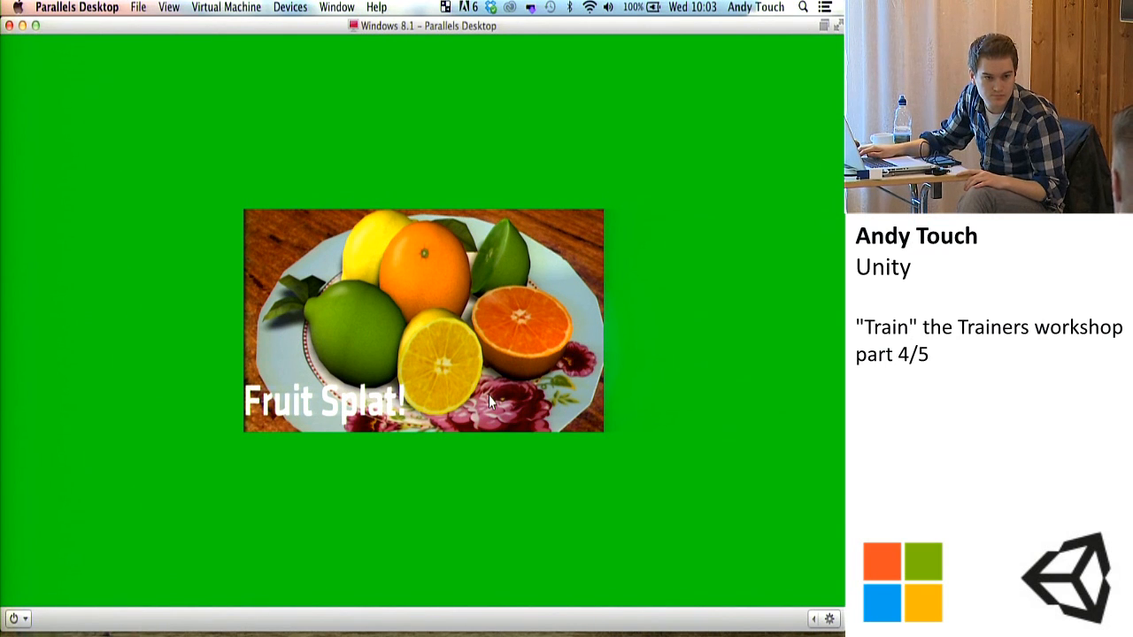
# Step: Adjust the sound volume and test the running Fruit Splat game by splatting several fruits
pyautogui.press('XF86AudioRaiseVolume')
pyautogui.press('XF86AudioRaiseVolume')
pyautogui.press('XF86AudioRaiseVolume')
pyautogui.press('XF86AudioMute')
pyautogui.press('XF86AudioLowerVolume')
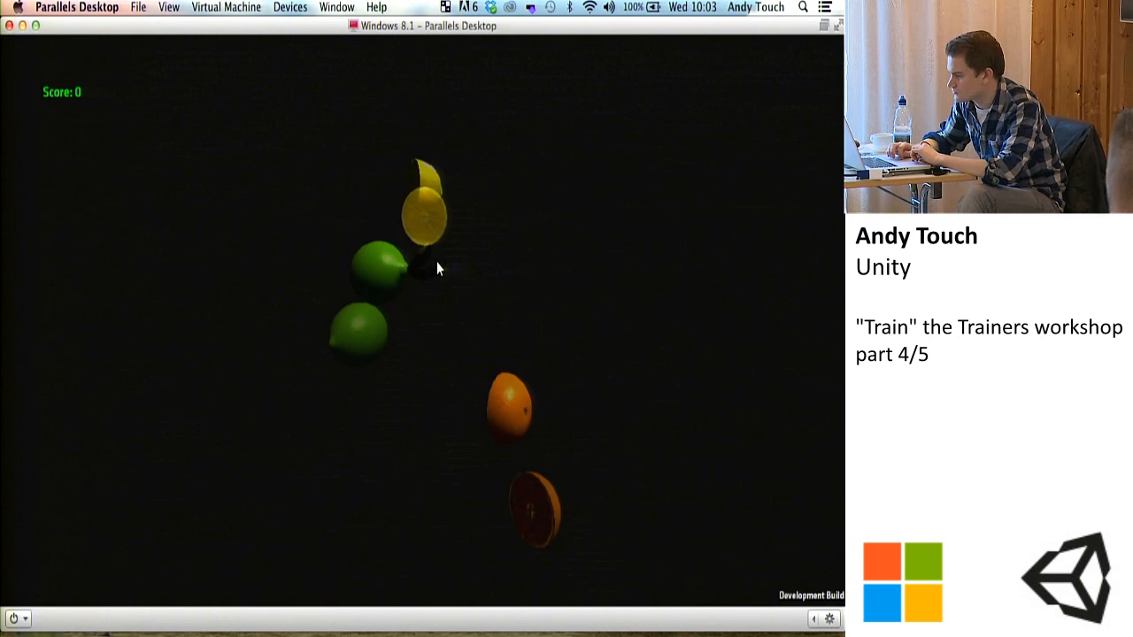
pyautogui.click(435, 233)
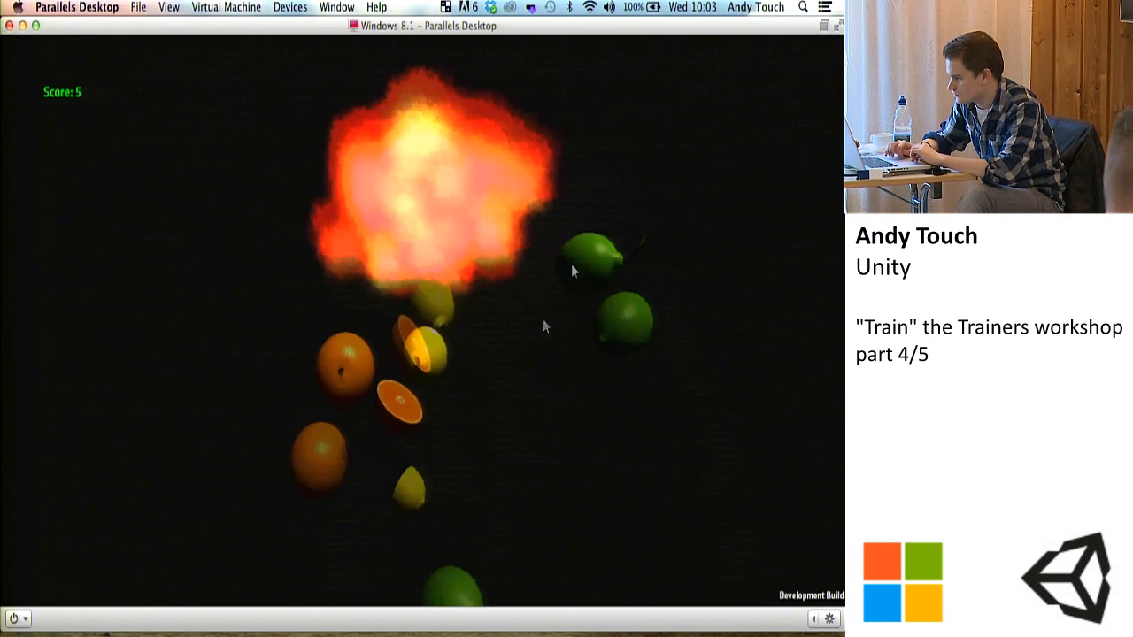
pyautogui.click(531, 207)
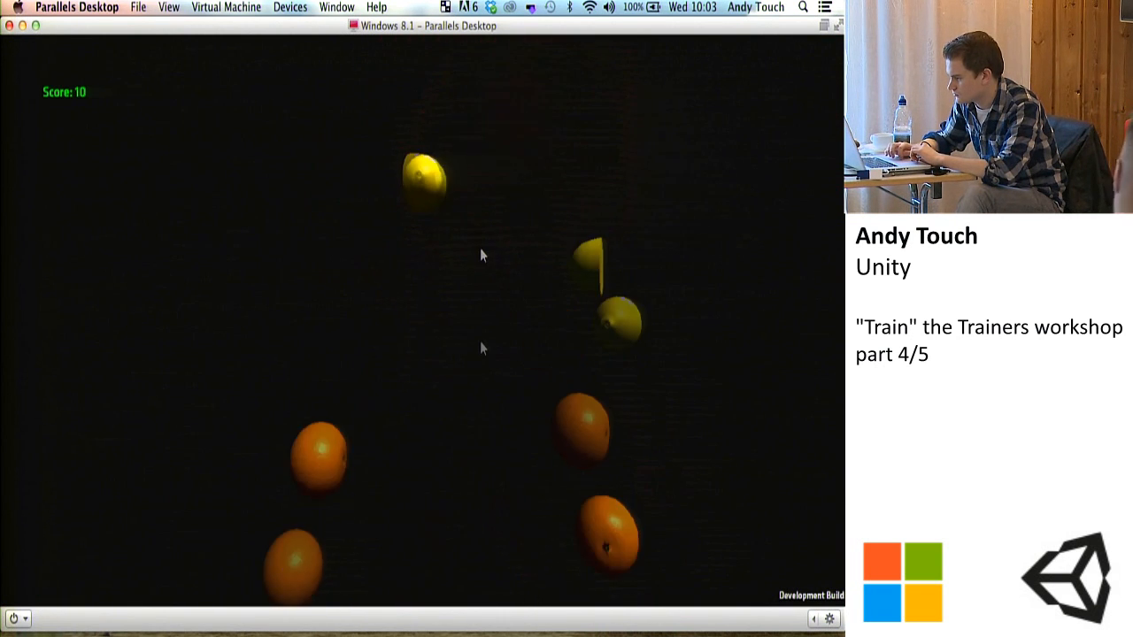
pyautogui.click(317, 368)
pyautogui.click(385, 248)
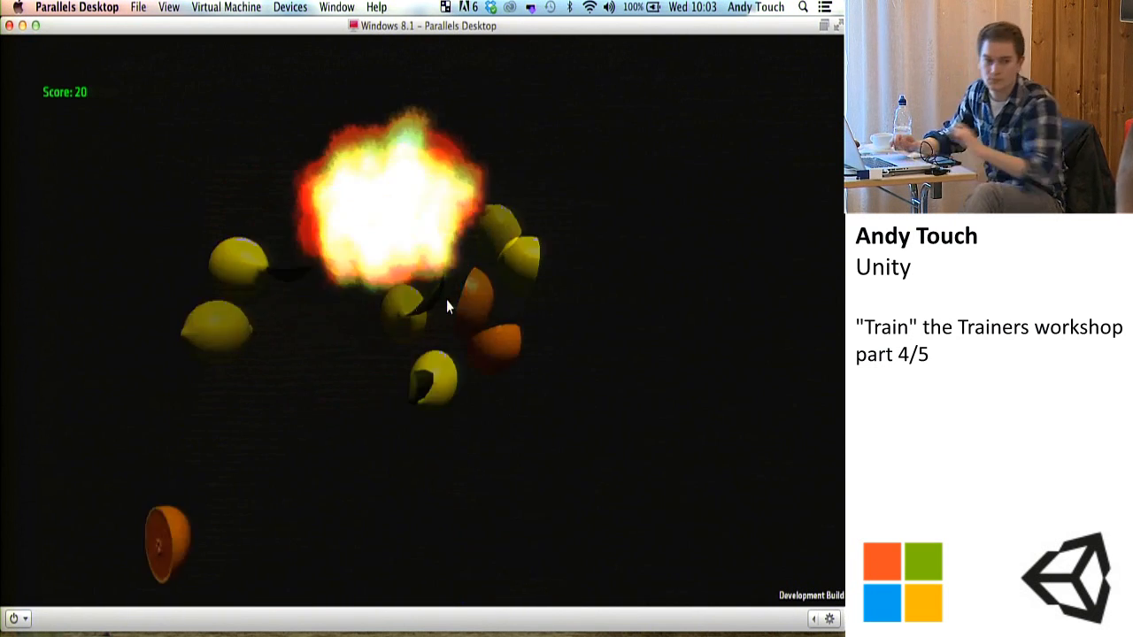
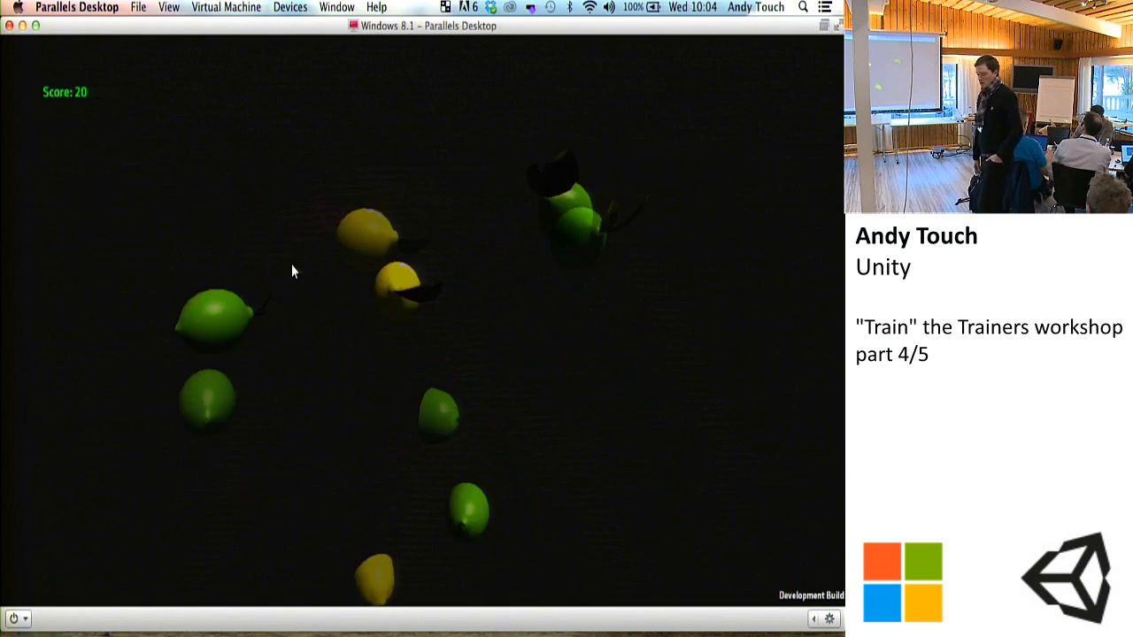
# Step: Quit the running Fruit Splat app and run the solution on the local machine in the Release configuration
pyautogui.rightClick(689, 631)
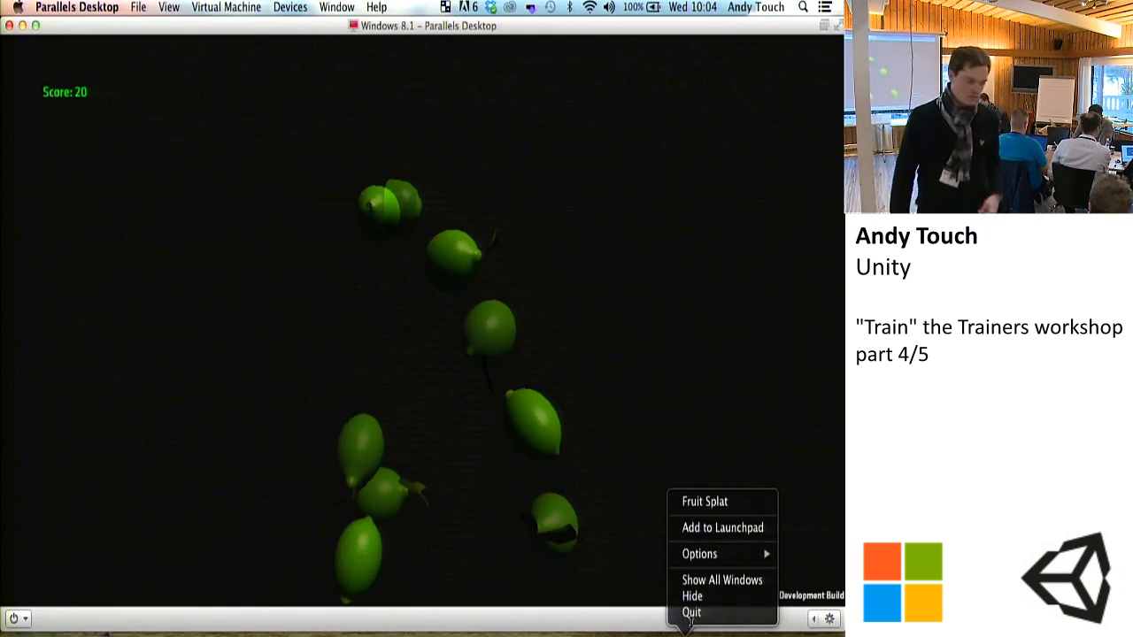
pyautogui.click(692, 612)
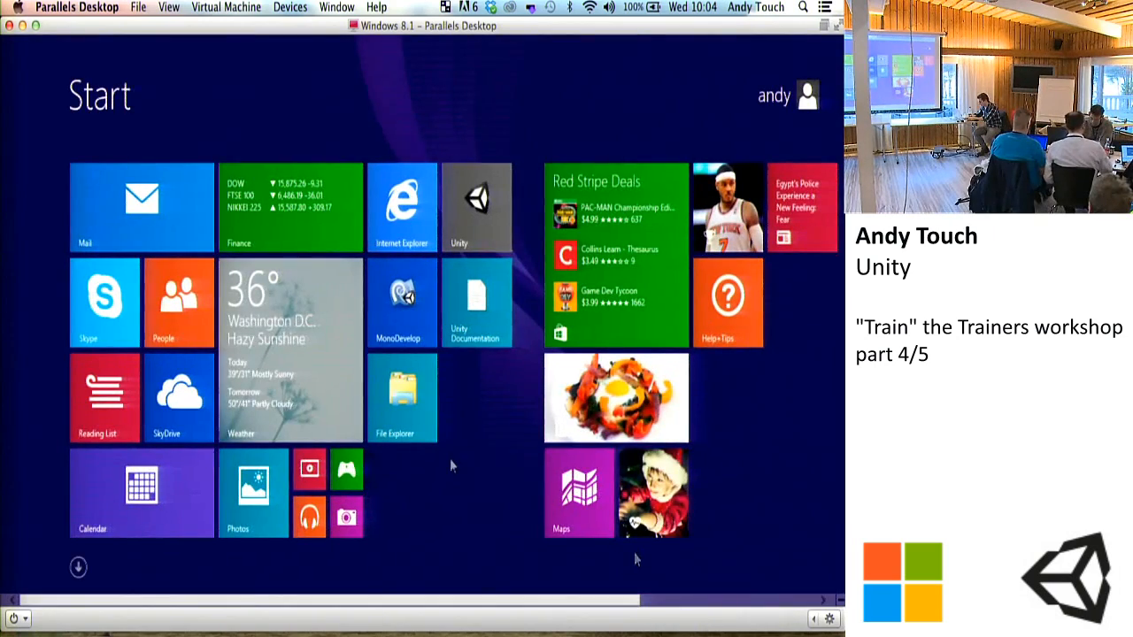
pyautogui.hscroll(3, 452, 493)
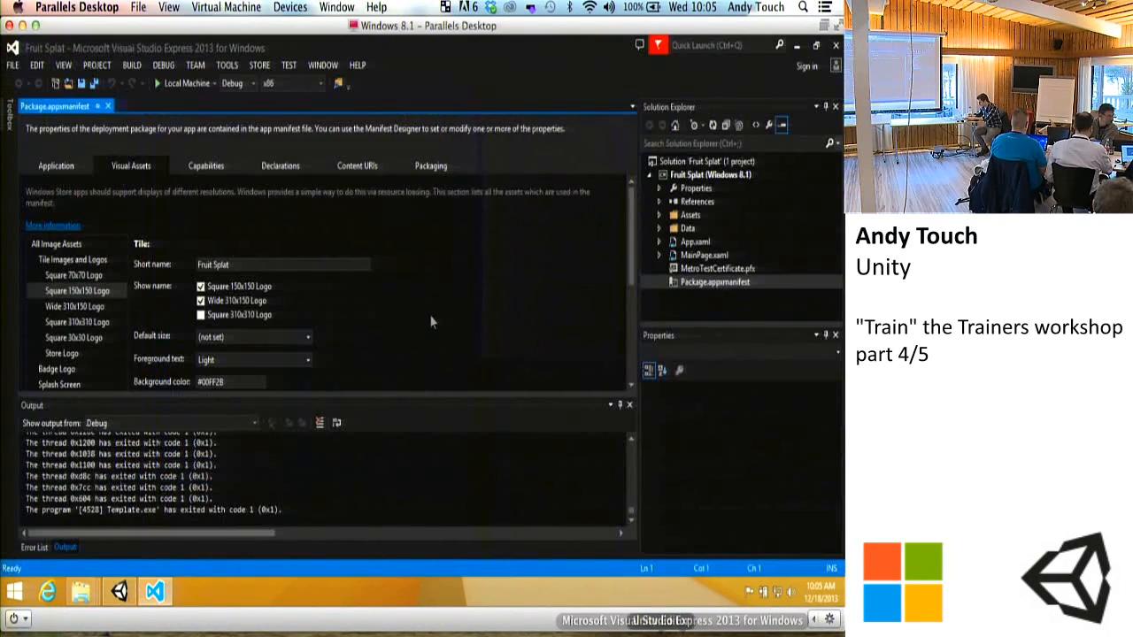
pyautogui.click(254, 84)
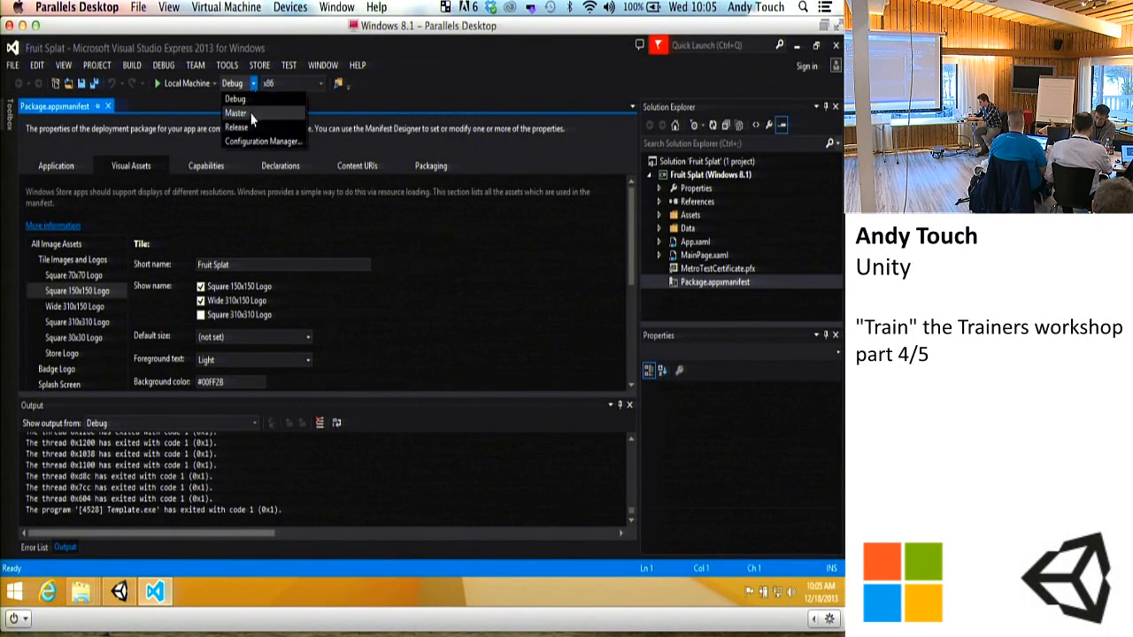
pyautogui.click(179, 86)
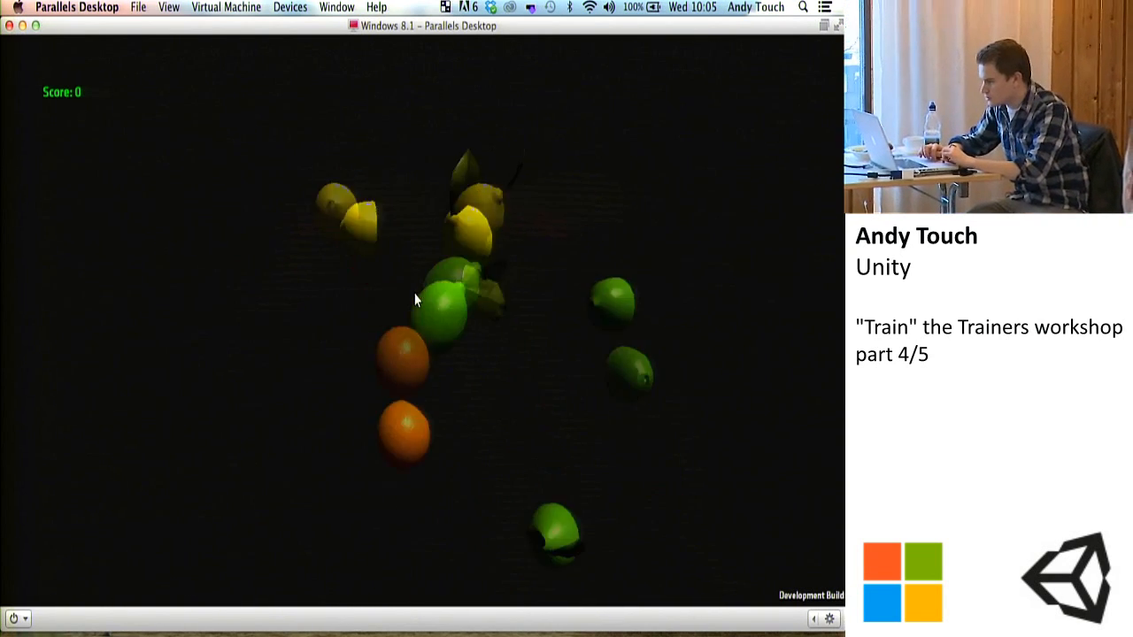
# Step: Test the Release build of the game by slicing across the moving fruits
pyautogui.moveTo(430, 332)
pyautogui.mouseDown()
pyautogui.moveTo(472, 237)
pyautogui.moveTo(374, 255)
pyautogui.mouseUp()
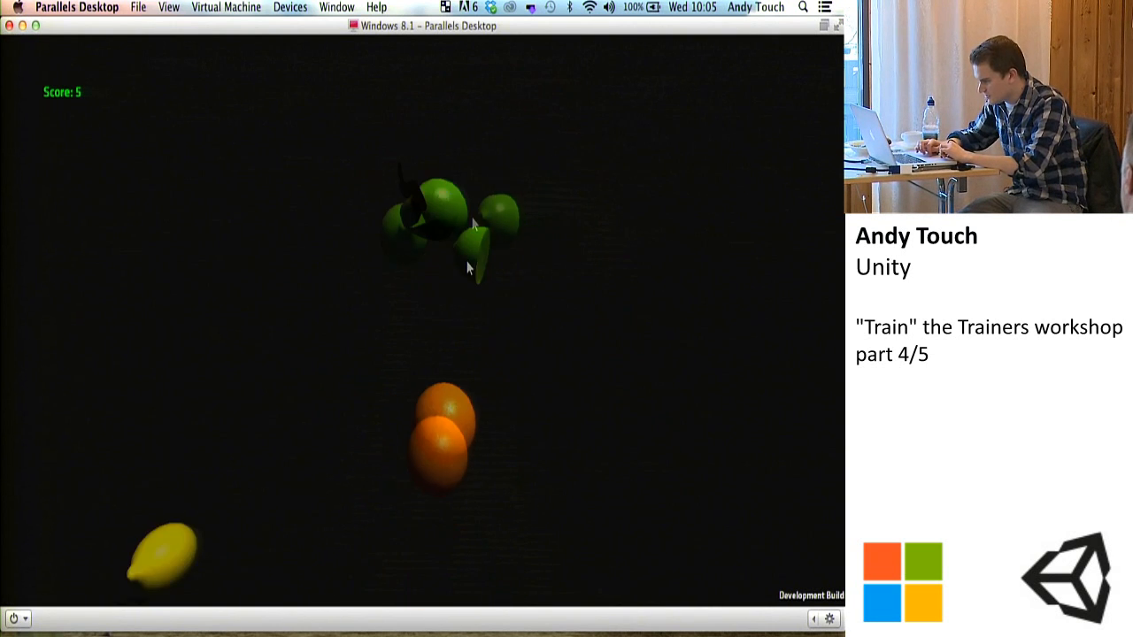
pyautogui.moveTo(437, 322)
pyautogui.mouseDown()
pyautogui.moveTo(463, 309)
pyautogui.moveTo(484, 233)
pyautogui.mouseUp()
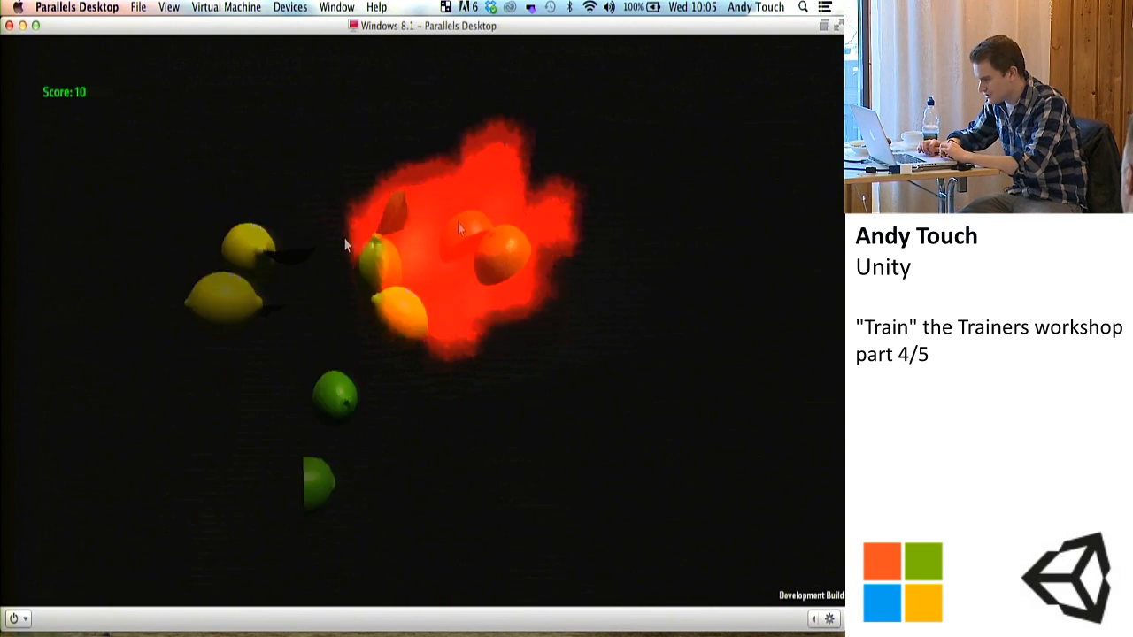
pyautogui.moveTo(434, 360)
pyautogui.mouseDown()
pyautogui.moveTo(483, 272)
pyautogui.moveTo(412, 316)
pyautogui.moveTo(345, 235)
pyautogui.moveTo(370, 216)
pyautogui.moveTo(394, 339)
pyautogui.moveTo(407, 309)
pyautogui.moveTo(398, 296)
pyautogui.moveTo(458, 364)
pyautogui.moveTo(470, 293)
pyautogui.moveTo(451, 265)
pyautogui.moveTo(399, 304)
pyautogui.moveTo(468, 313)
pyautogui.moveTo(313, 395)
pyautogui.moveTo(501, 449)
pyautogui.moveTo(560, 433)
pyautogui.mouseUp()
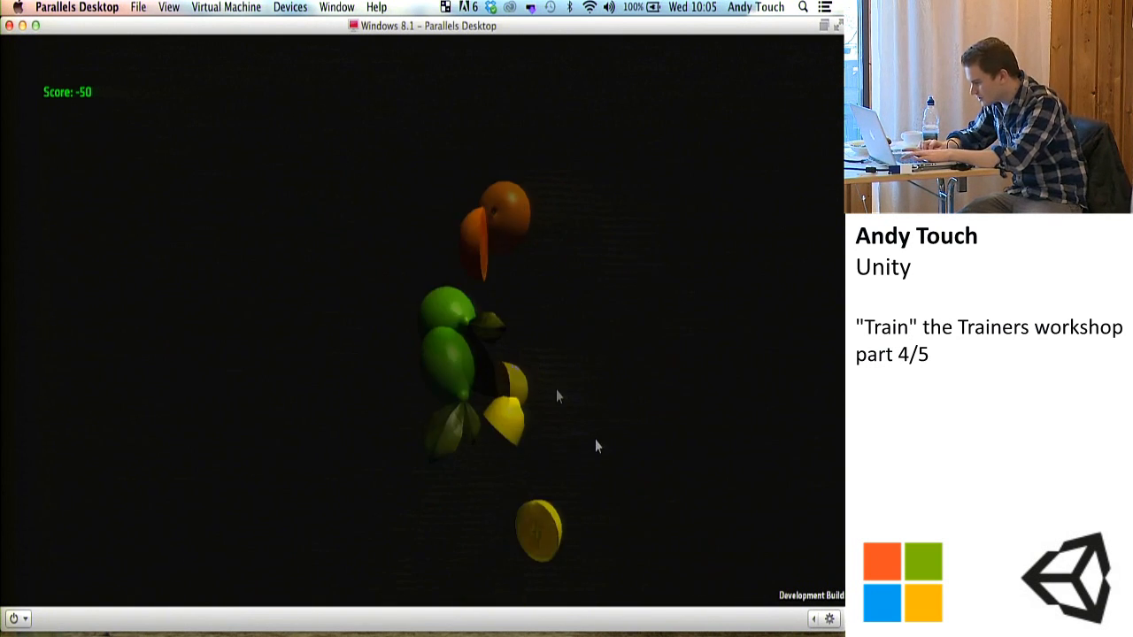
# Step: Quit the Release build of Fruit Splat and run the solution on the local machine in the Debug configuration
pyautogui.rightClick(687, 629)
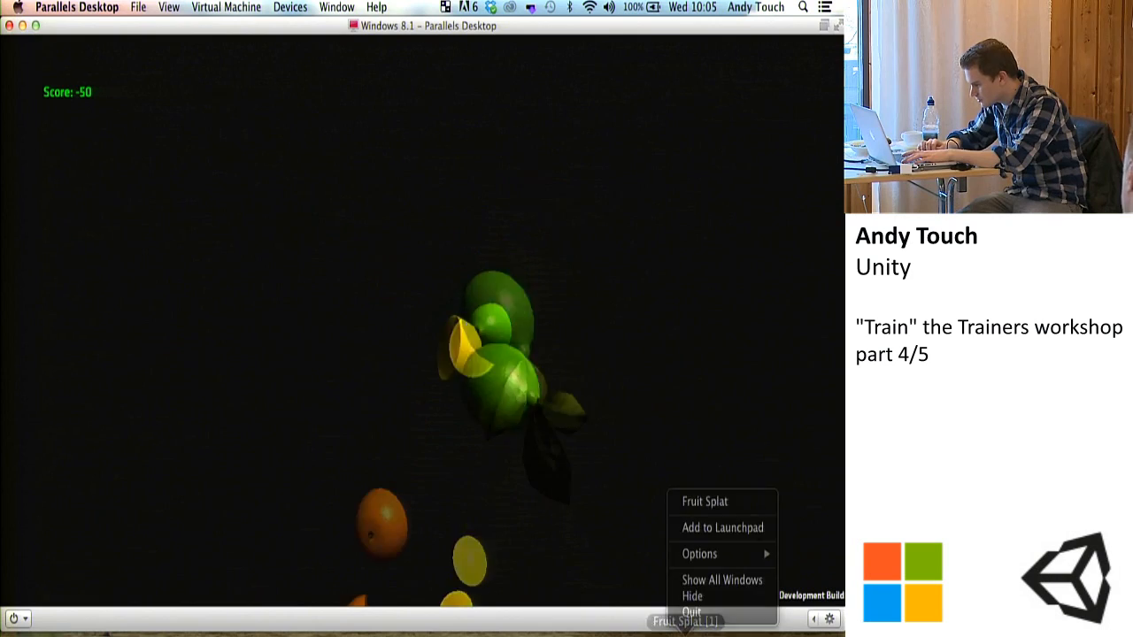
pyautogui.click(691, 613)
pyautogui.click(682, 632)
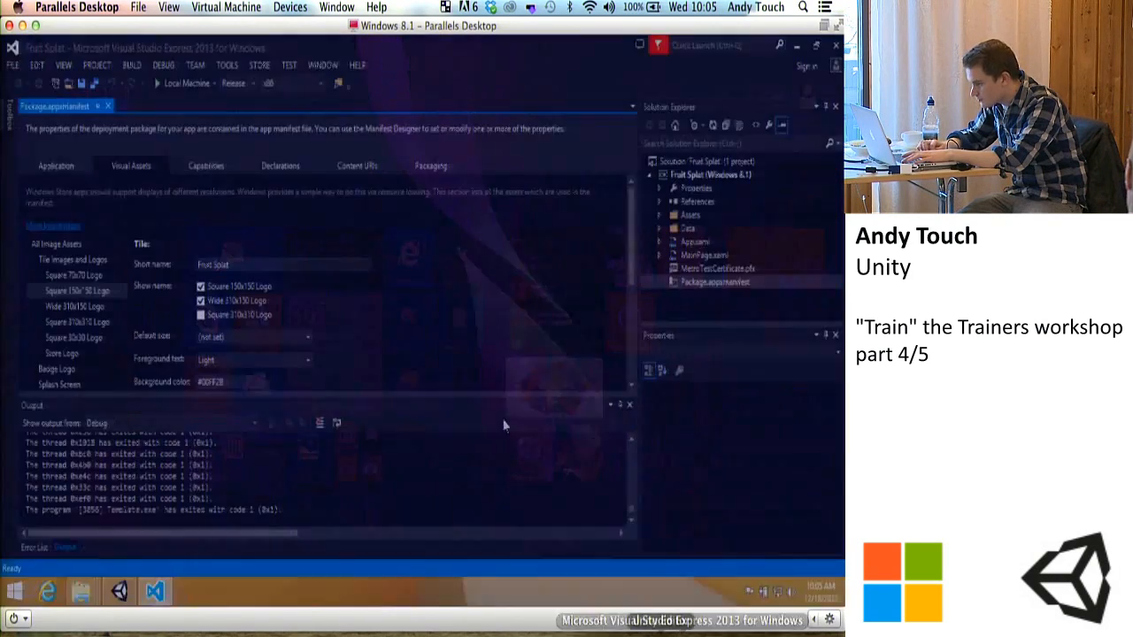
pyautogui.click(253, 84)
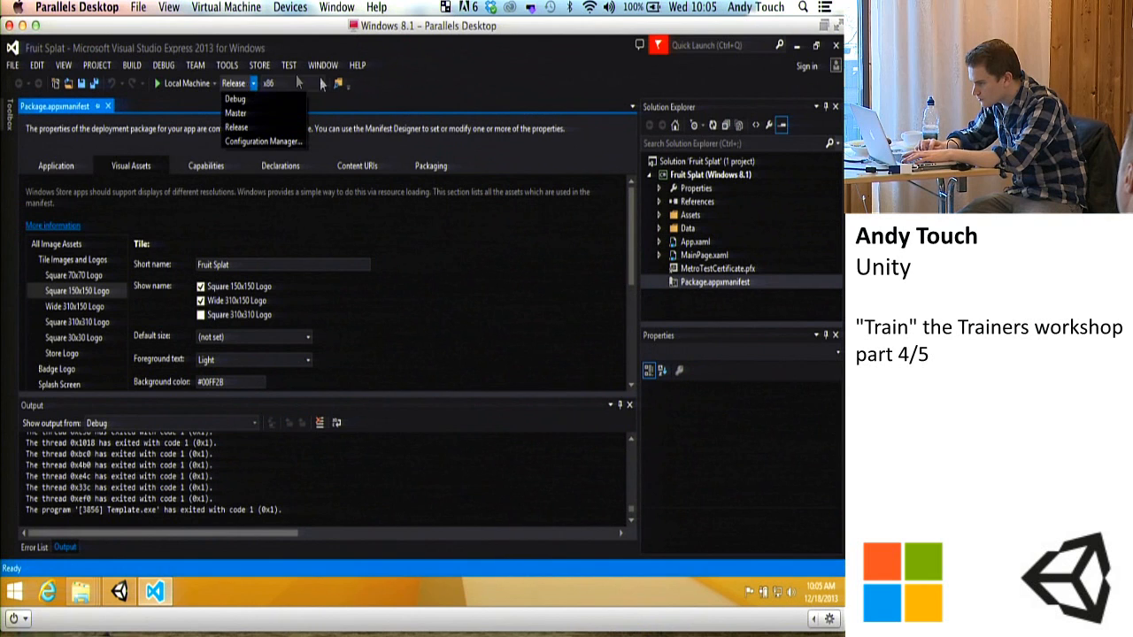
pyautogui.click(234, 101)
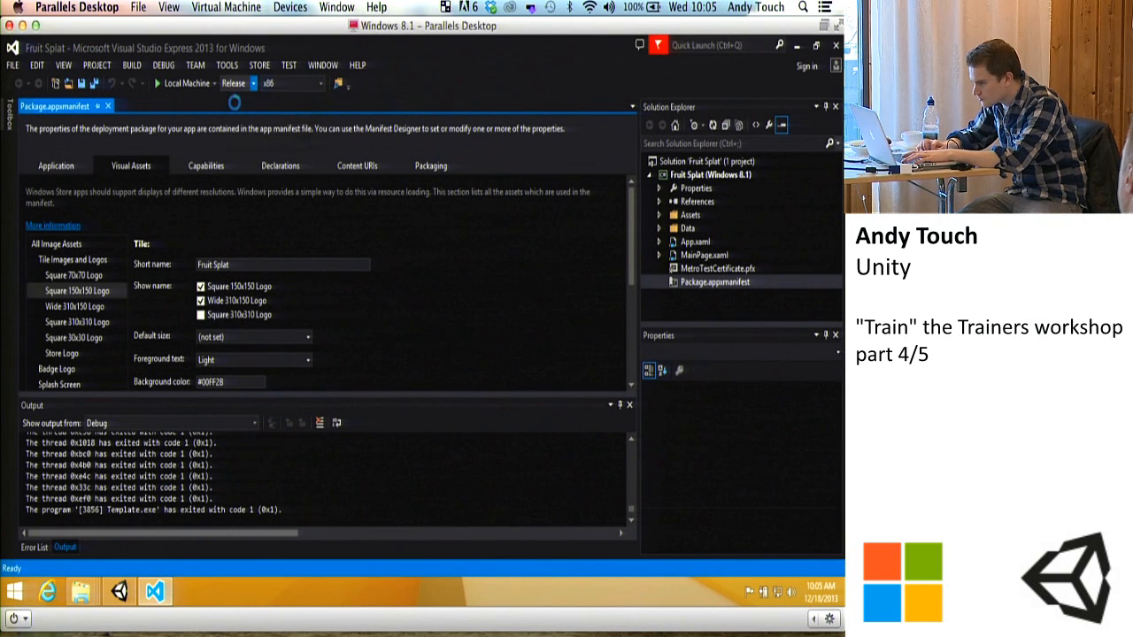
pyautogui.click(182, 83)
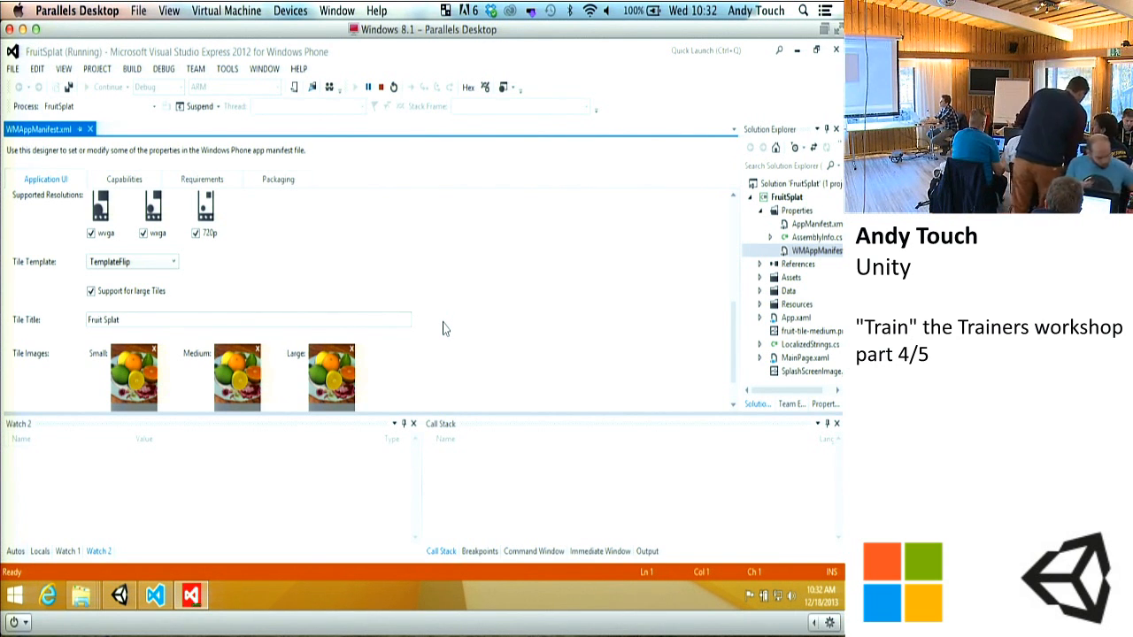
# Step: Stop debugging the Windows Phone FruitSplat solution and run it on the device in the Master configuration
pyautogui.click(381, 87)
pyautogui.click(173, 92)
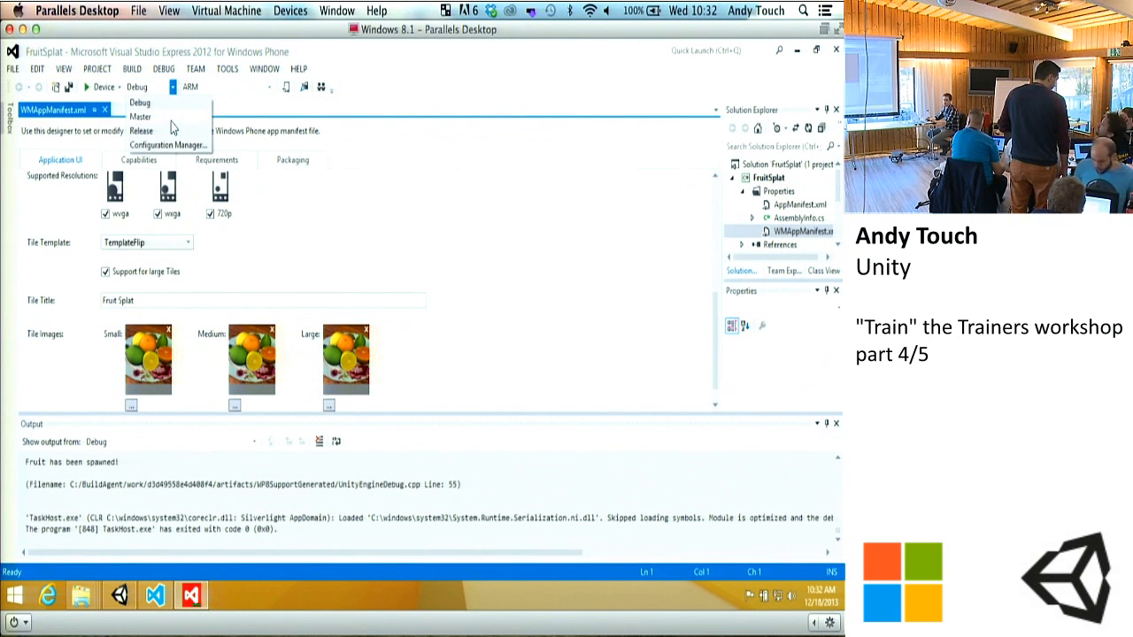
pyautogui.click(168, 117)
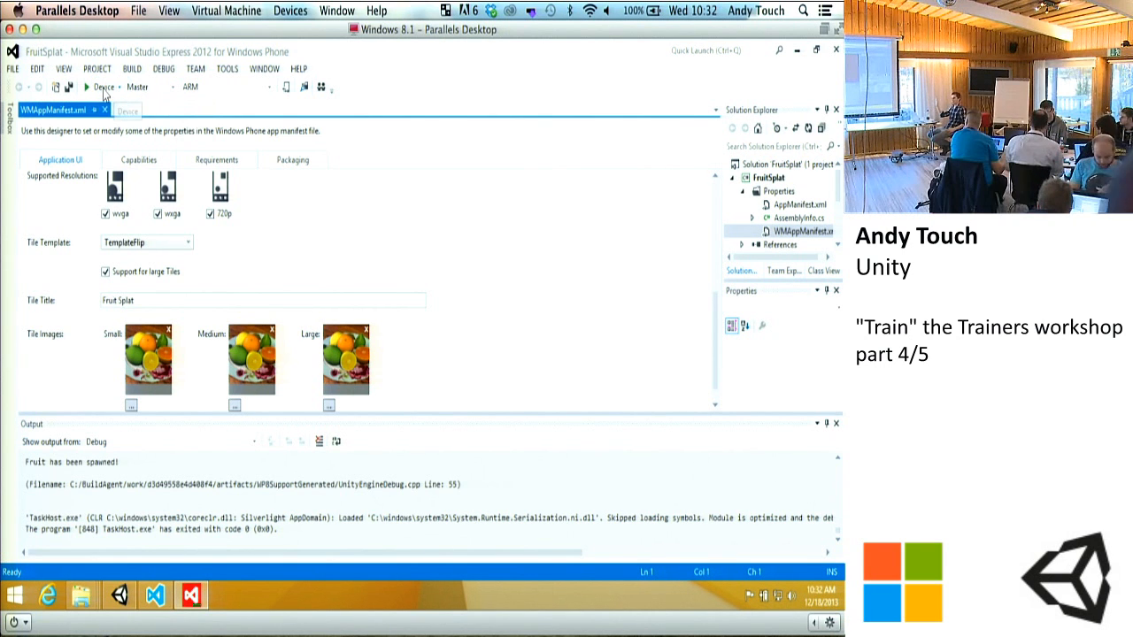
pyautogui.click(103, 89)
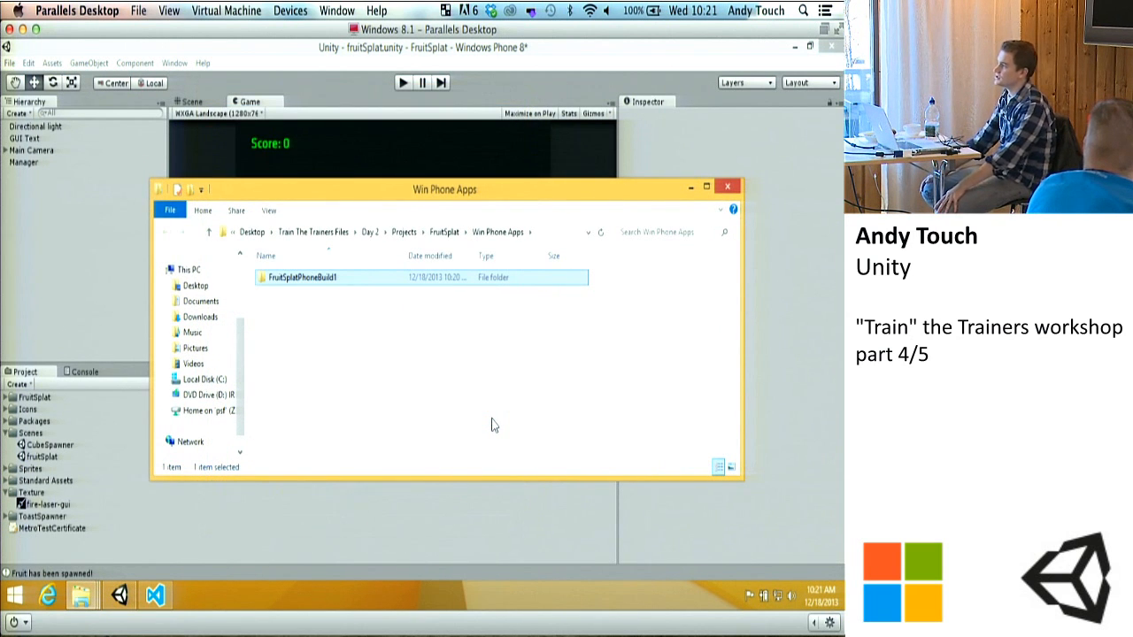
# Step: Open the FruitSplat solution from the FruitSplatPhoneBuild1 folder in Microsoft Visual Studio Express 2012 for Windows Phone, and dismiss the product registration
pyautogui.doubleClick(297, 278)
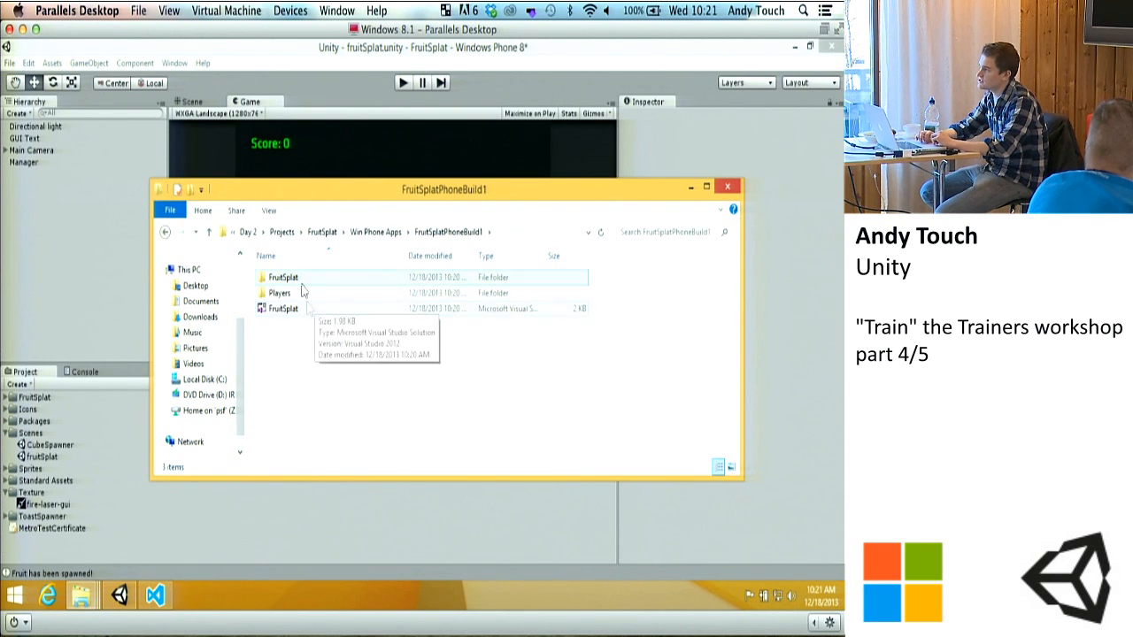
pyautogui.doubleClick(288, 278)
pyautogui.click(165, 233)
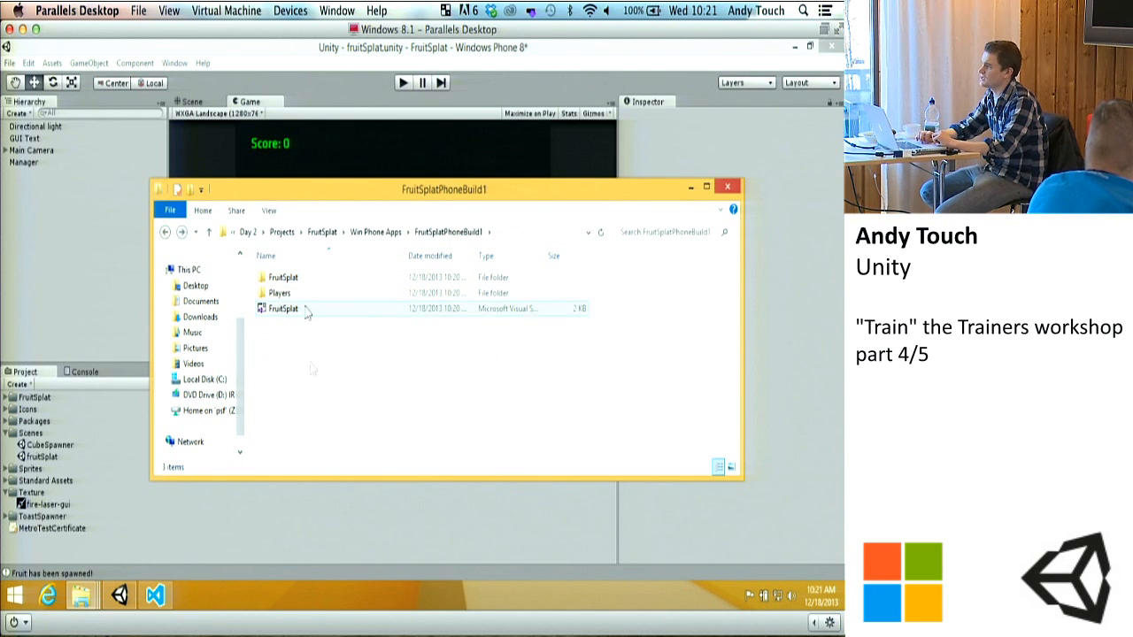
pyautogui.doubleClick(306, 312)
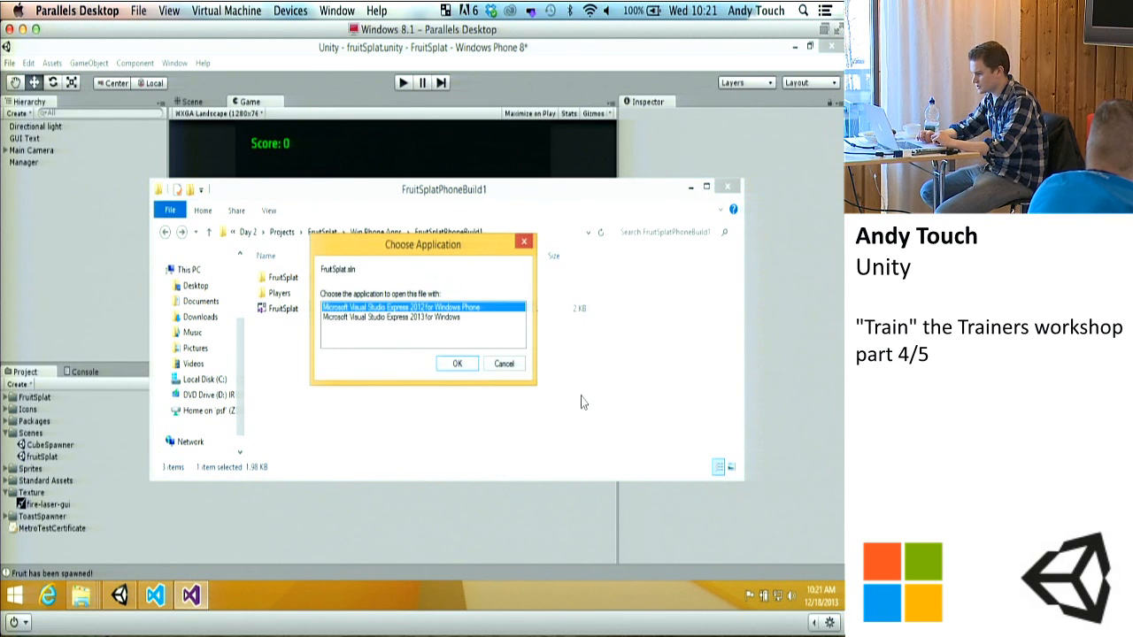
pyautogui.click(456, 364)
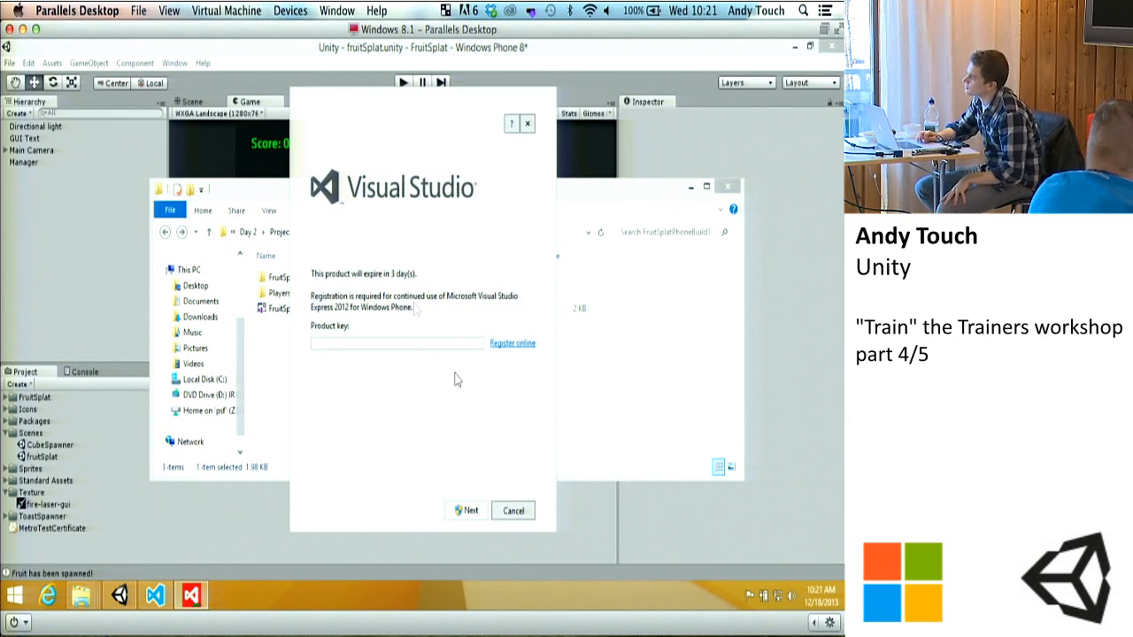
pyautogui.click(513, 511)
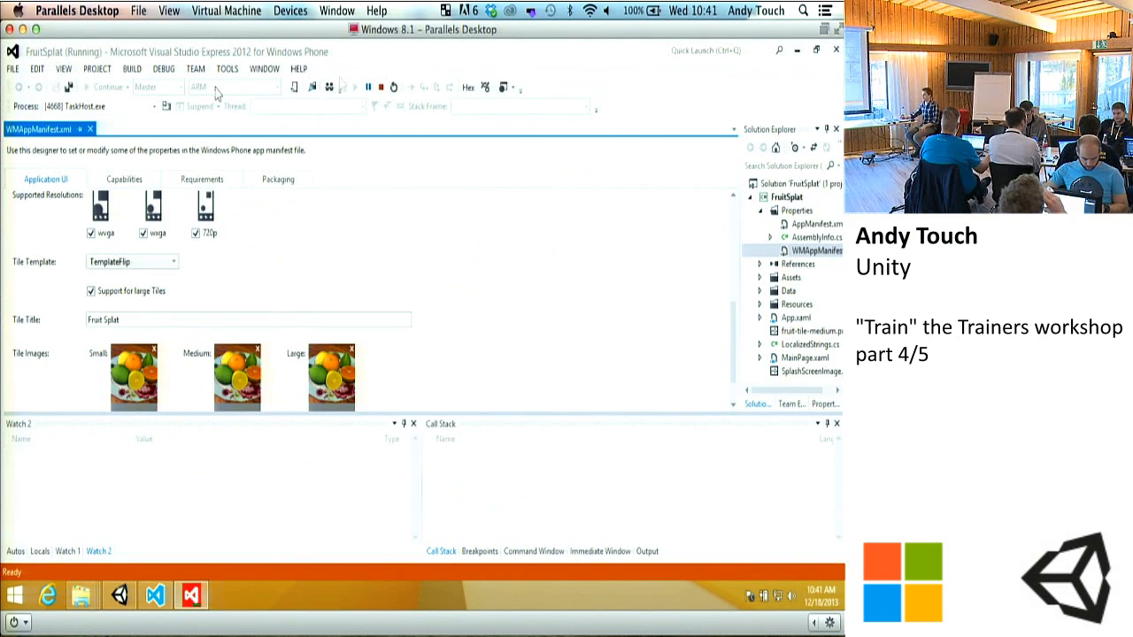
# Step: Stop debugging the Windows Phone FruitSplat solution, and look through the project's Data folder and the manifest's Application UI settings
pyautogui.click(381, 87)
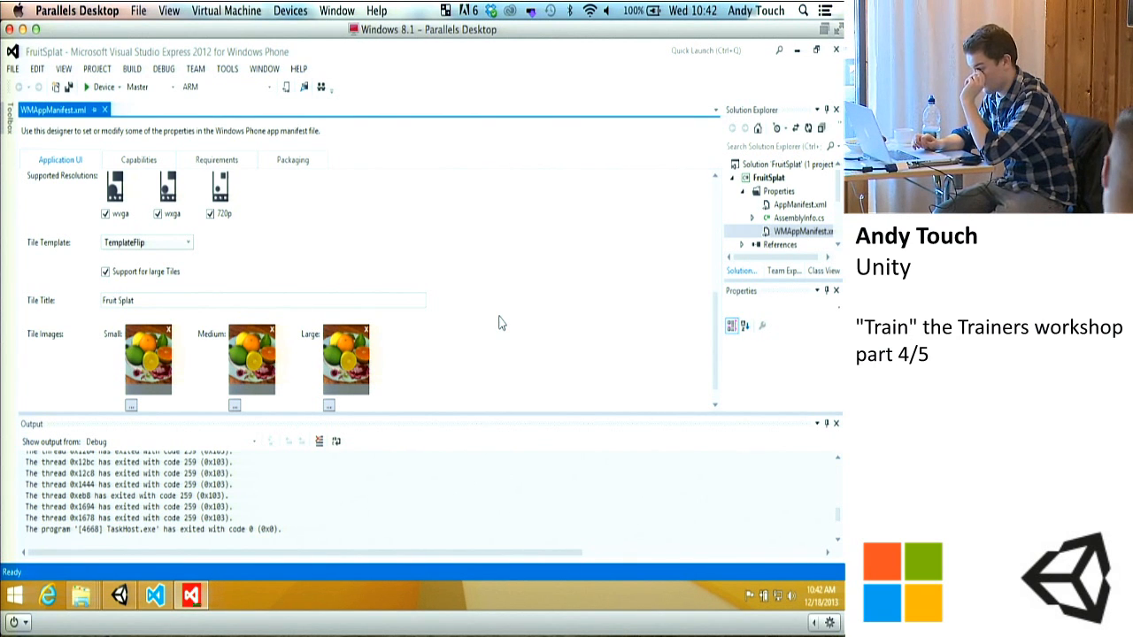
pyautogui.click(745, 194)
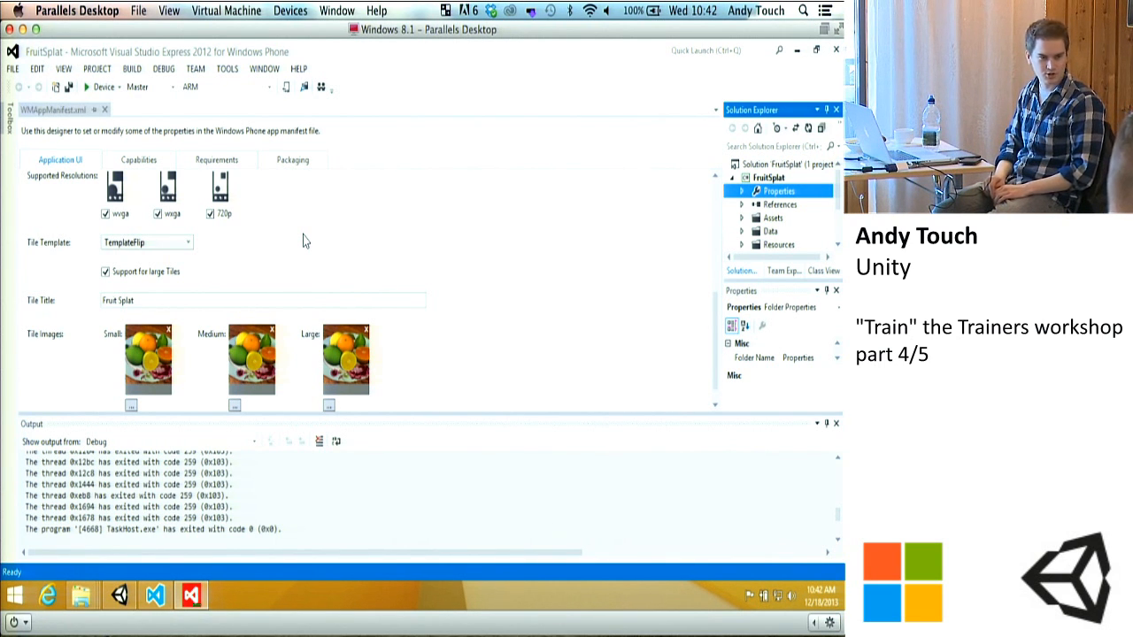
pyautogui.click(742, 232)
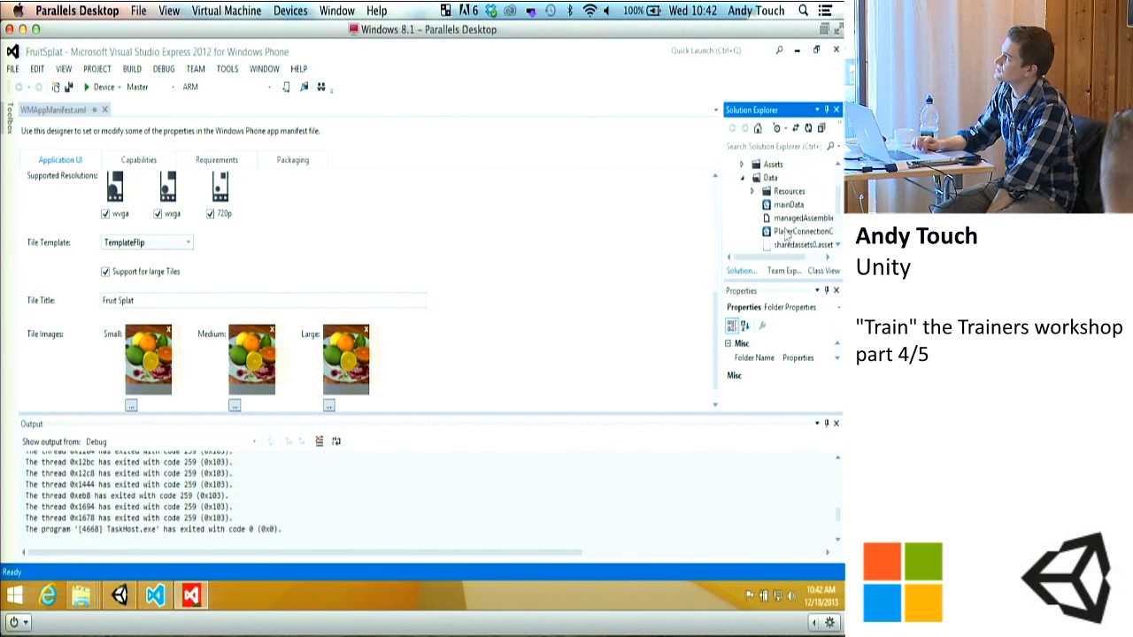
pyautogui.click(753, 191)
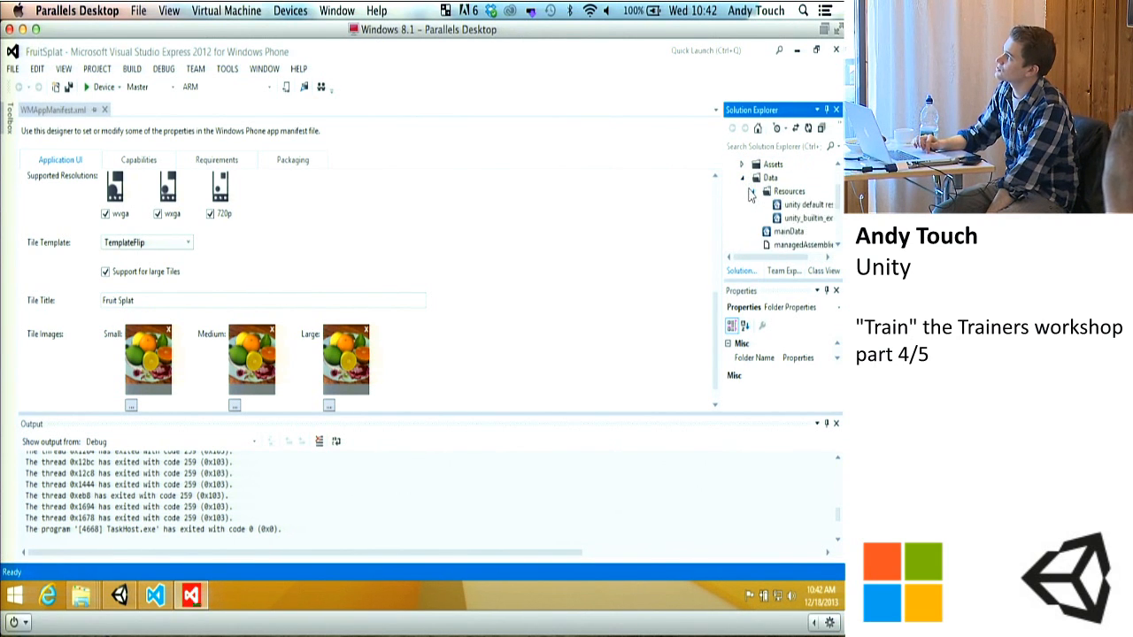
pyautogui.click(754, 191)
pyautogui.click(743, 178)
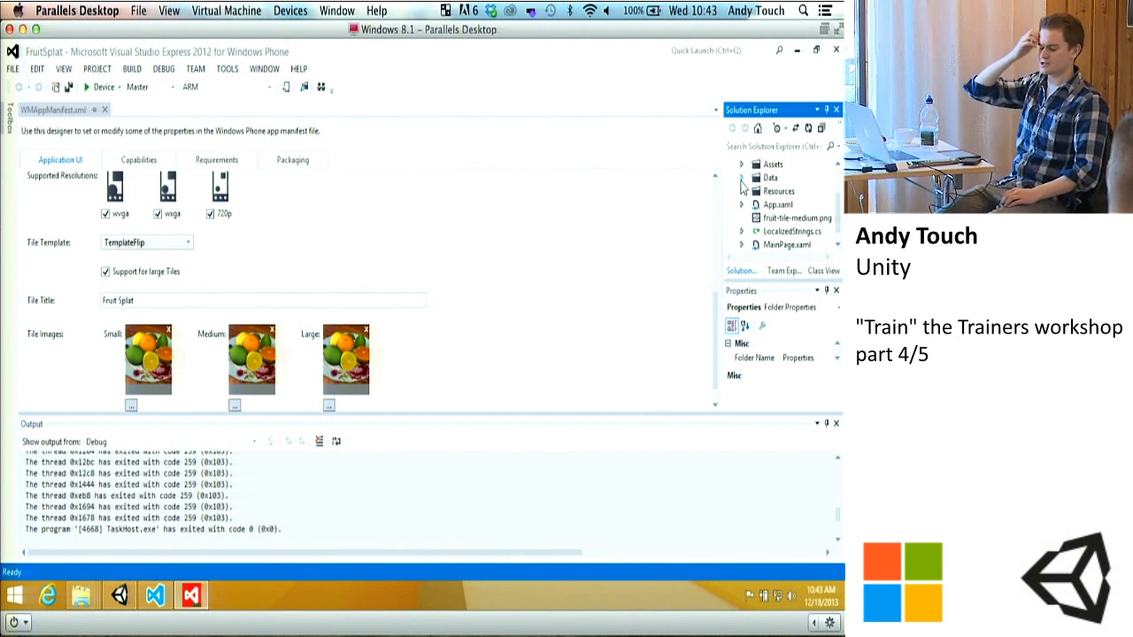
pyautogui.scroll(5, 400, 252)
pyautogui.click(125, 275)
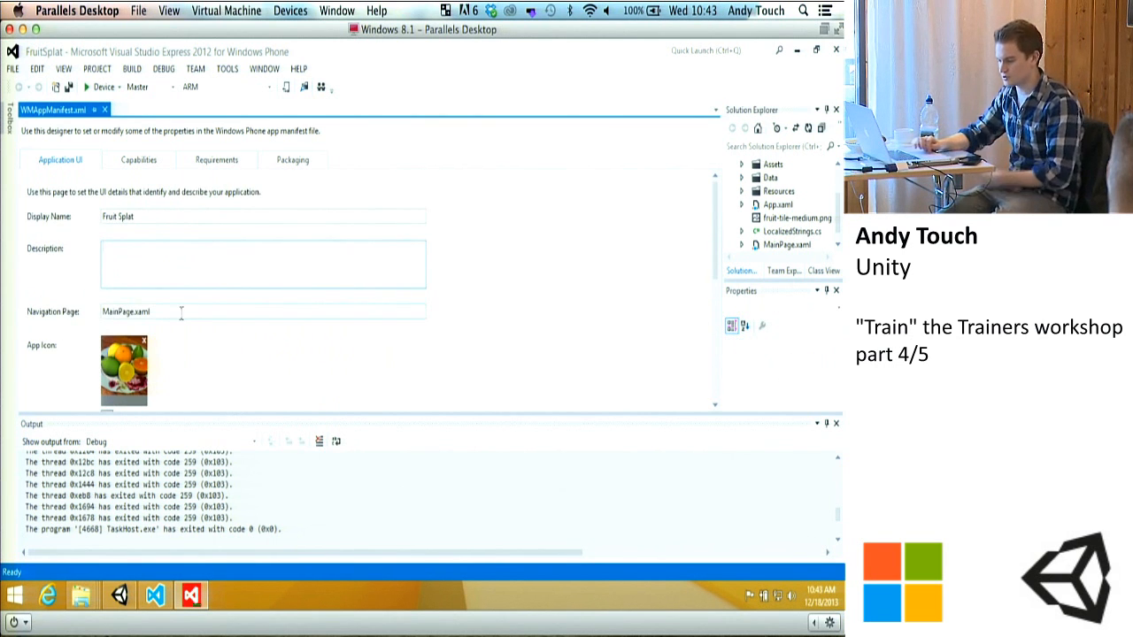
pyautogui.scroll(-5, 182, 314)
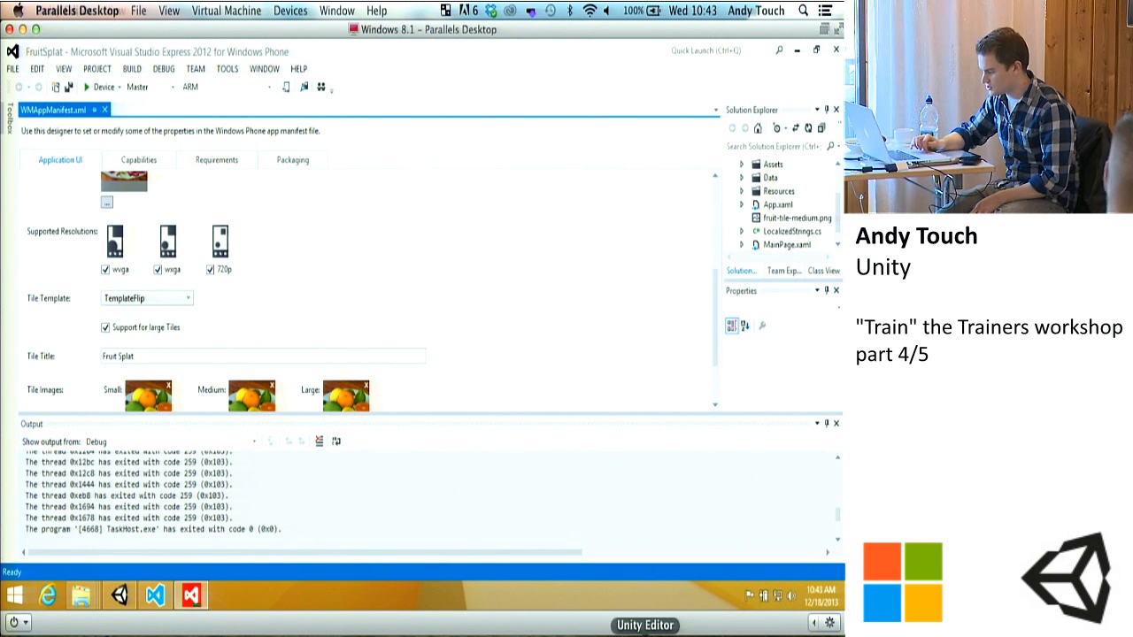
# Step: Switch to the Unity Editor, dismiss Build Settings, and set the Main Camera's background to bright green (R 0, G 255, B 107)
pyautogui.click(645, 632)
pyautogui.click(517, 95)
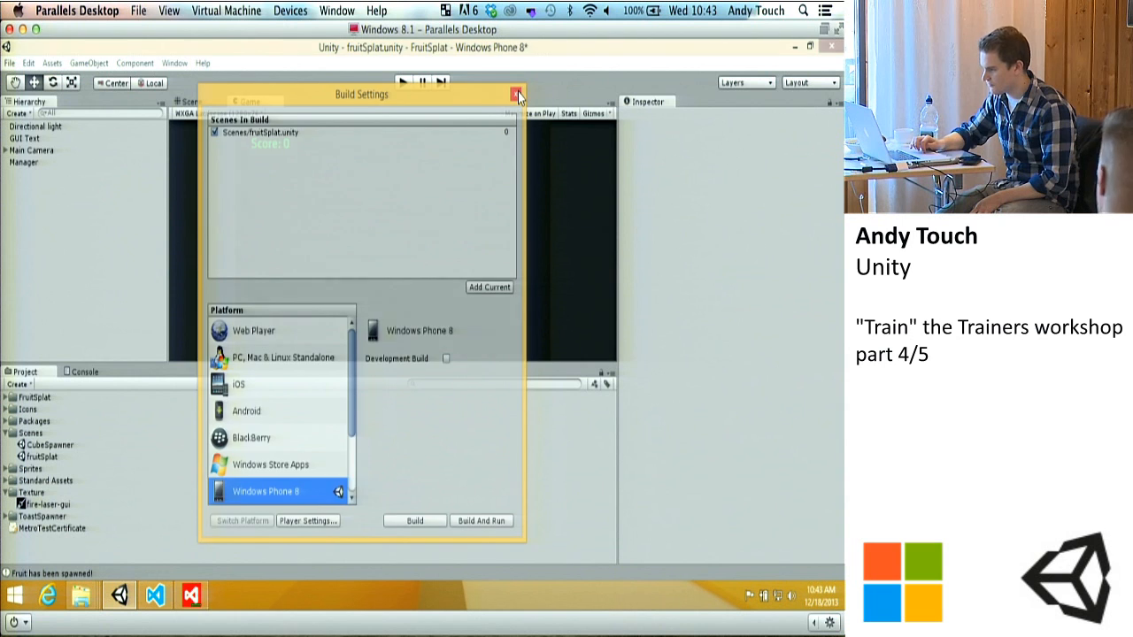
pyautogui.click(25, 163)
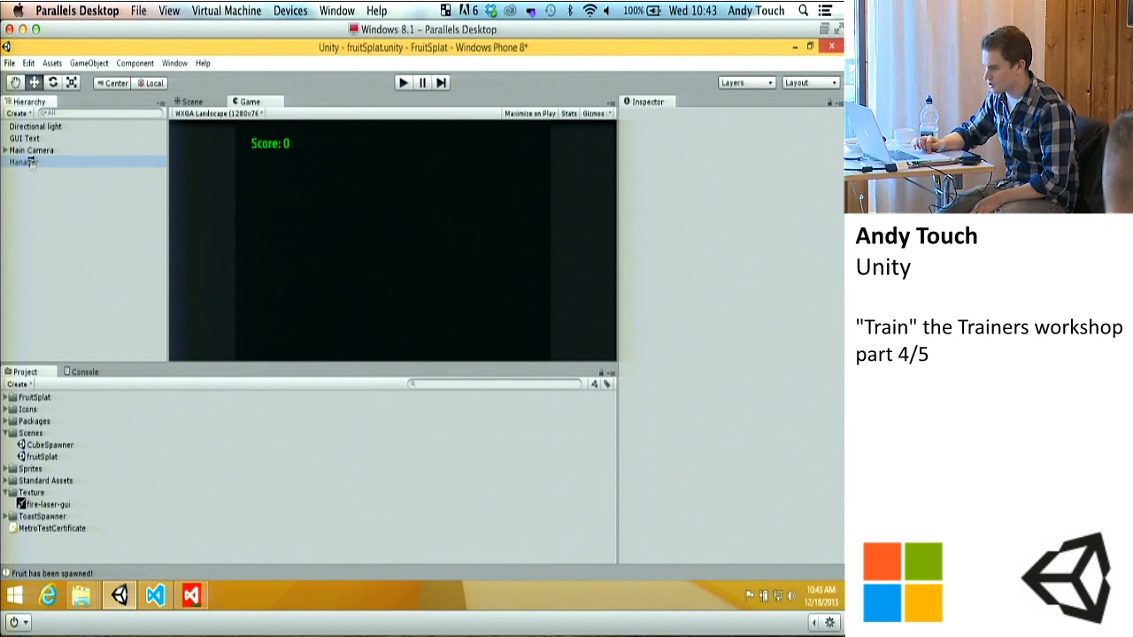
pyautogui.click(29, 151)
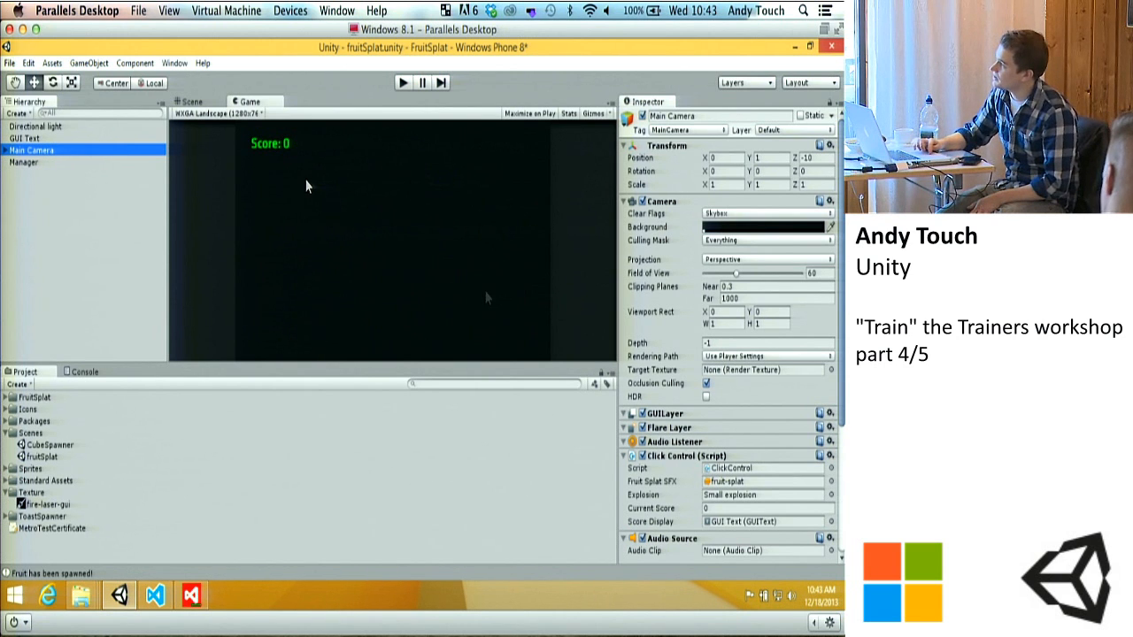
pyautogui.click(722, 229)
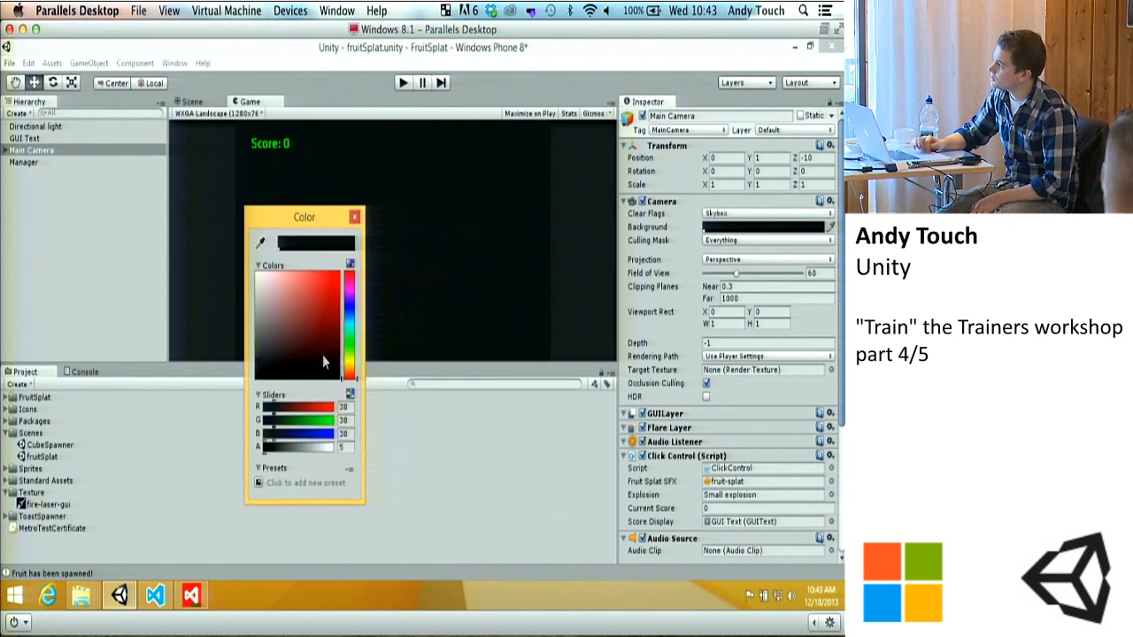
pyautogui.click(350, 337)
pyautogui.click(341, 301)
pyautogui.moveTo(341, 300); pyautogui.dragTo(343, 257)
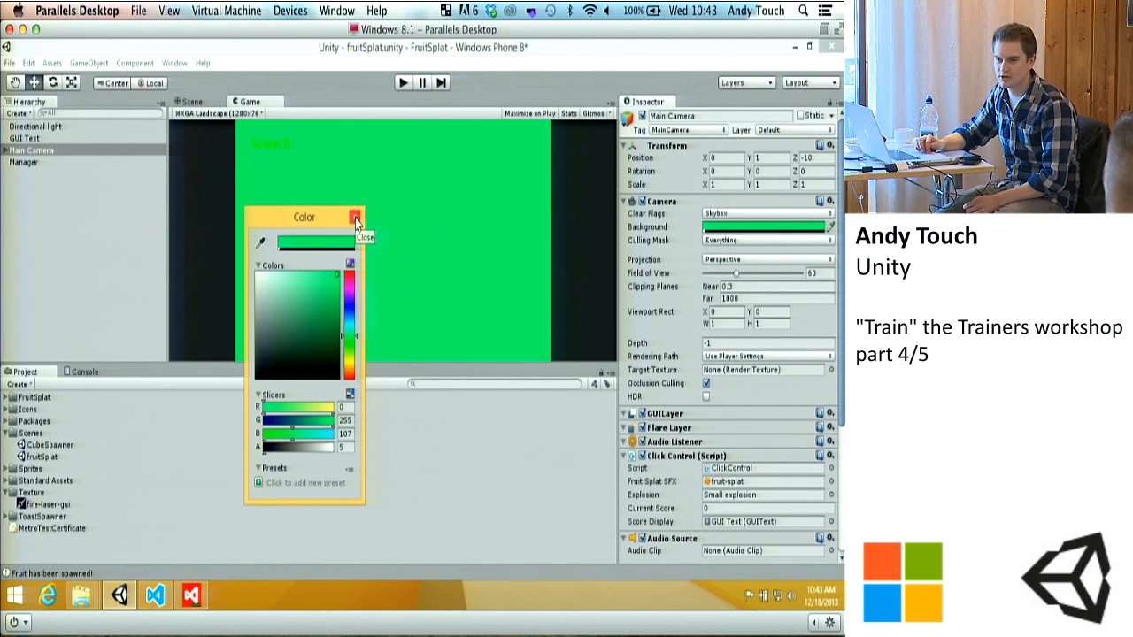
pyautogui.click(355, 218)
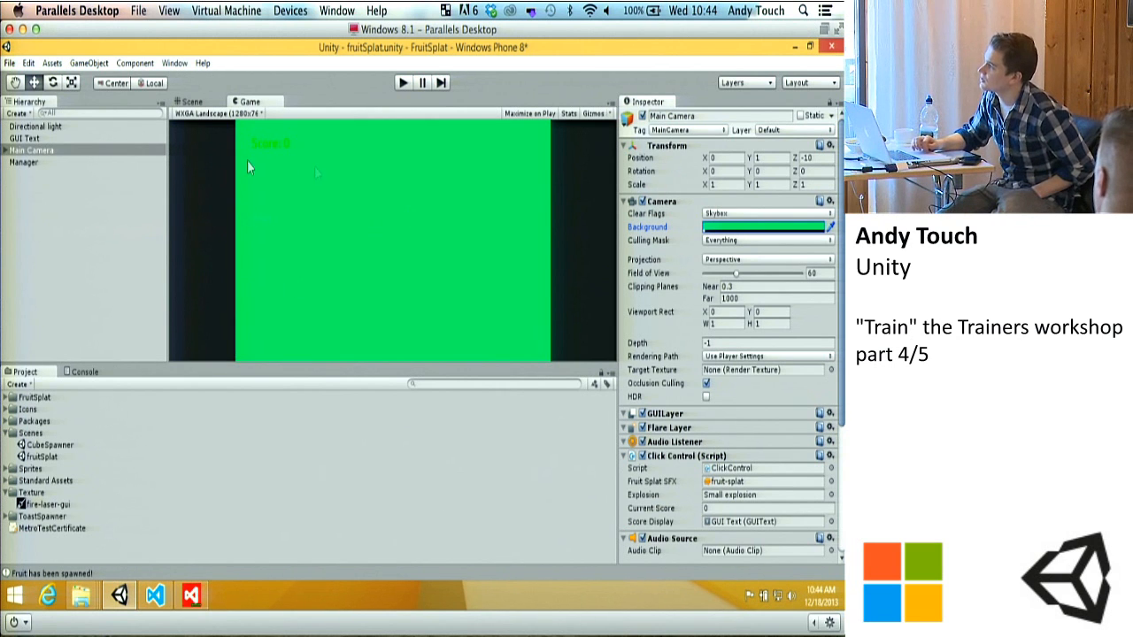
# Step: Change the GUI Text score colour to dark grey and save the scene
pyautogui.click(26, 138)
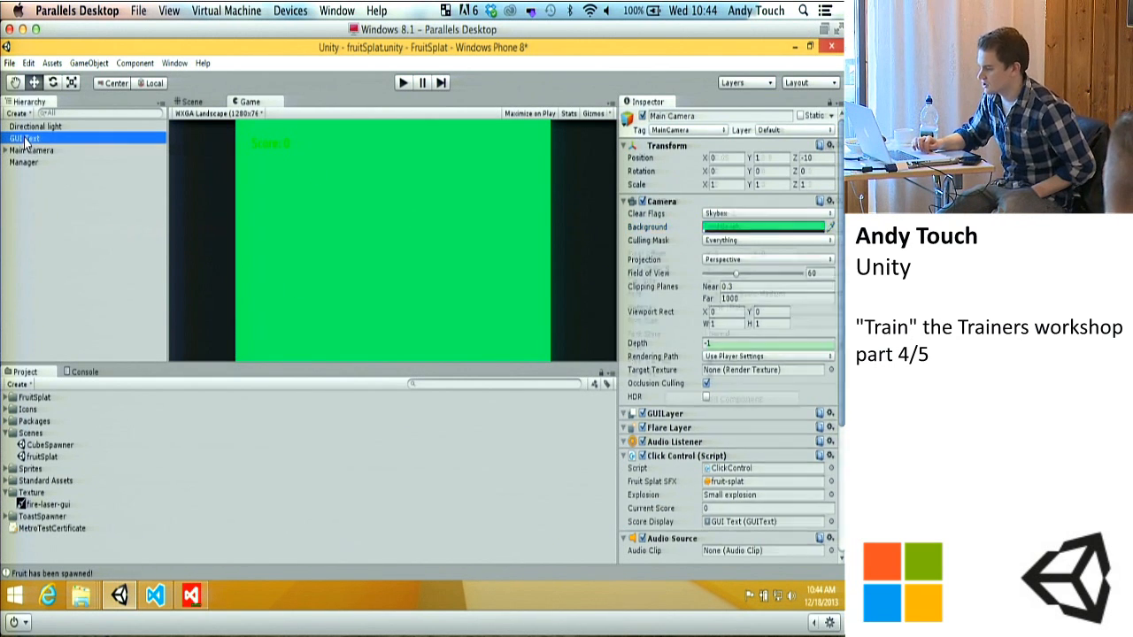
pyautogui.click(727, 348)
pyautogui.moveTo(328, 299); pyautogui.dragTo(247, 337)
pyautogui.click(353, 216)
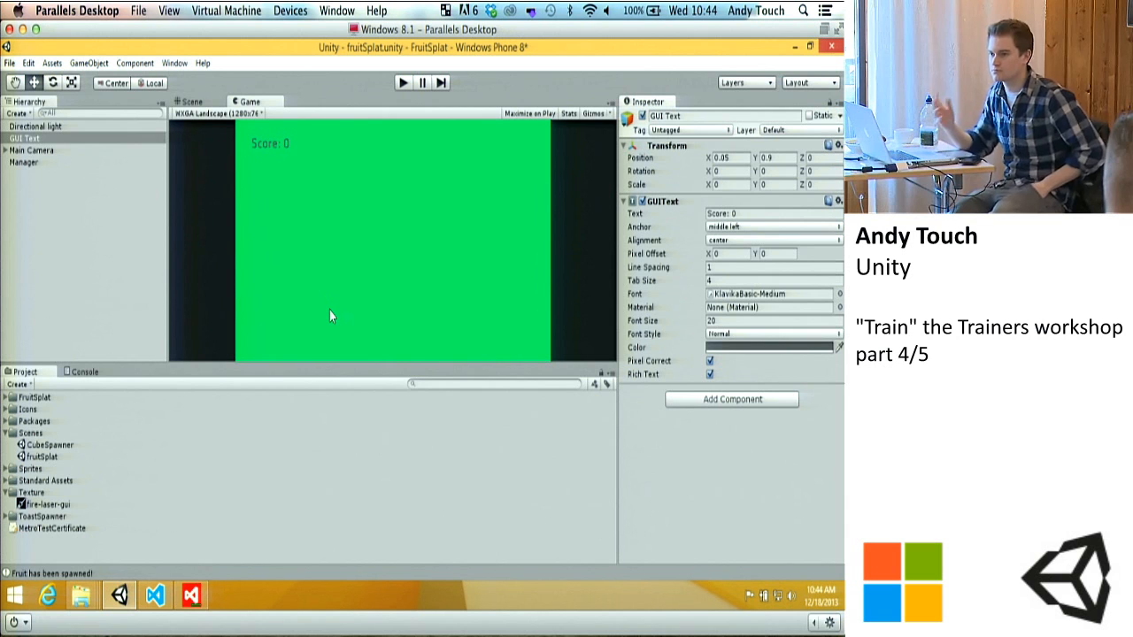
pyautogui.hotkey('ctrl', 's')
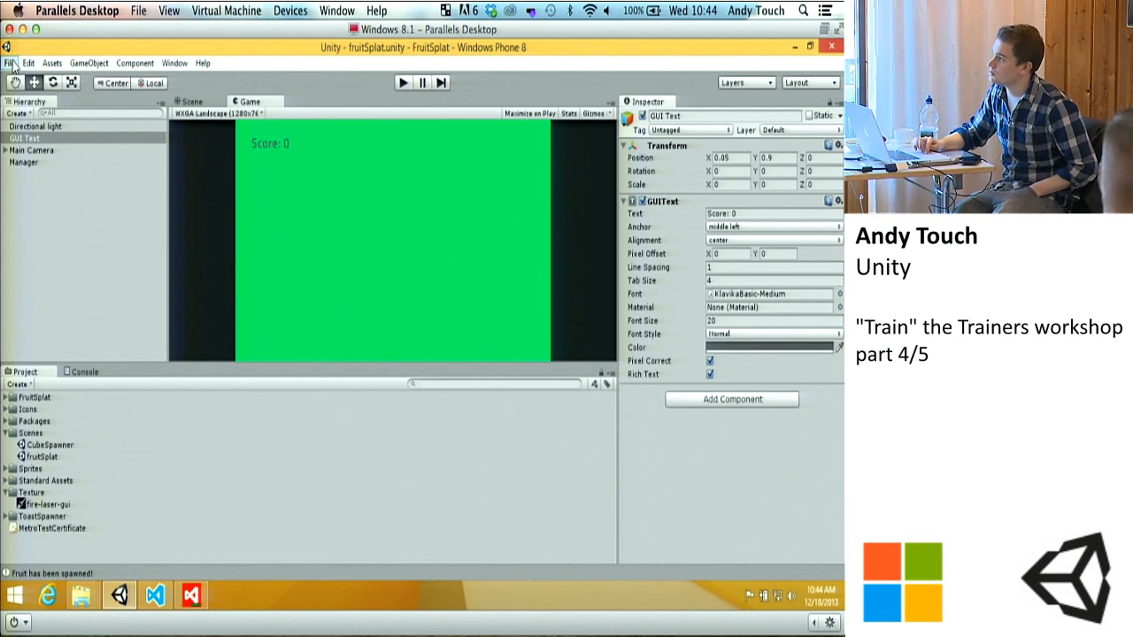
# Step: Build the Windows Phone 8 player into FruitSplatPhoneBuild1 and run the solution on the device from Visual Studio Express 2012 for Windows Phone
pyautogui.click(10, 63)
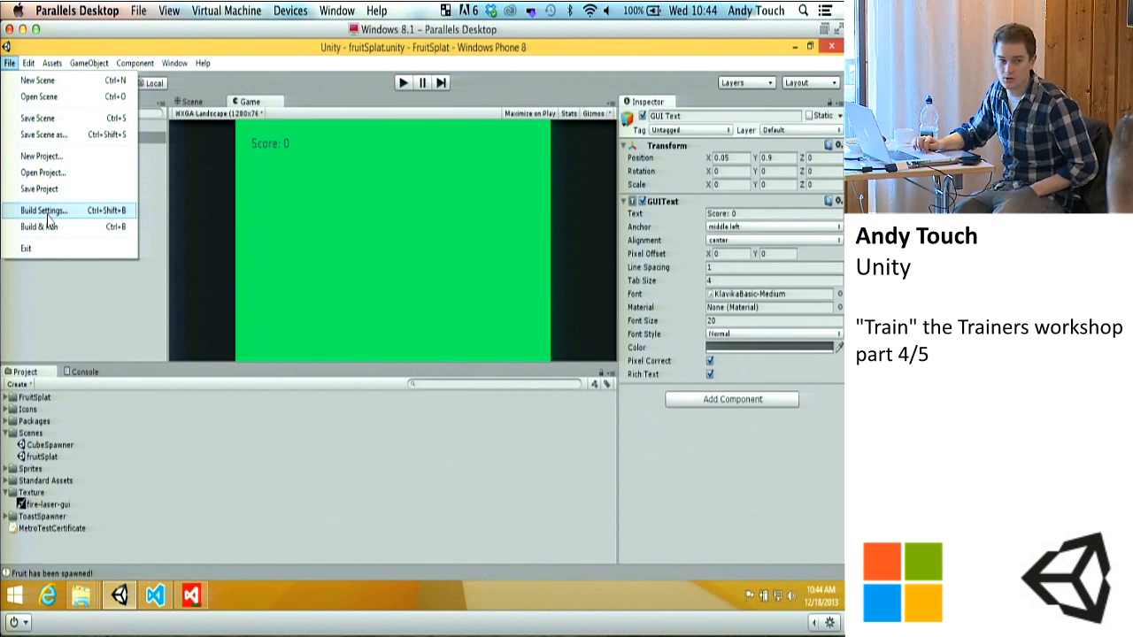
pyautogui.click(46, 212)
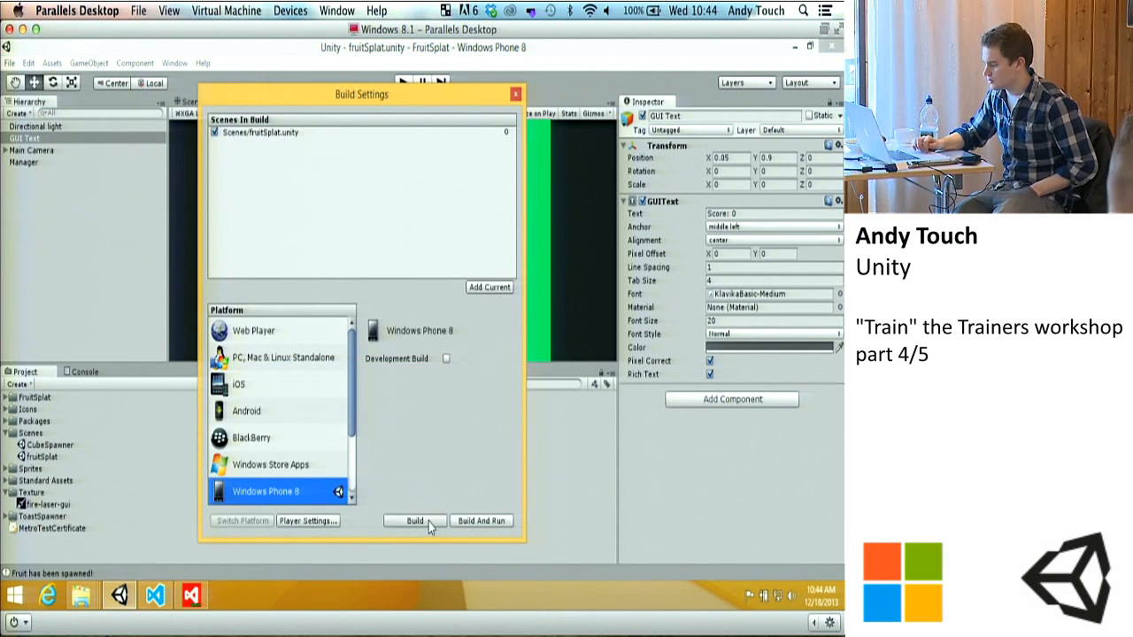
pyautogui.click(414, 521)
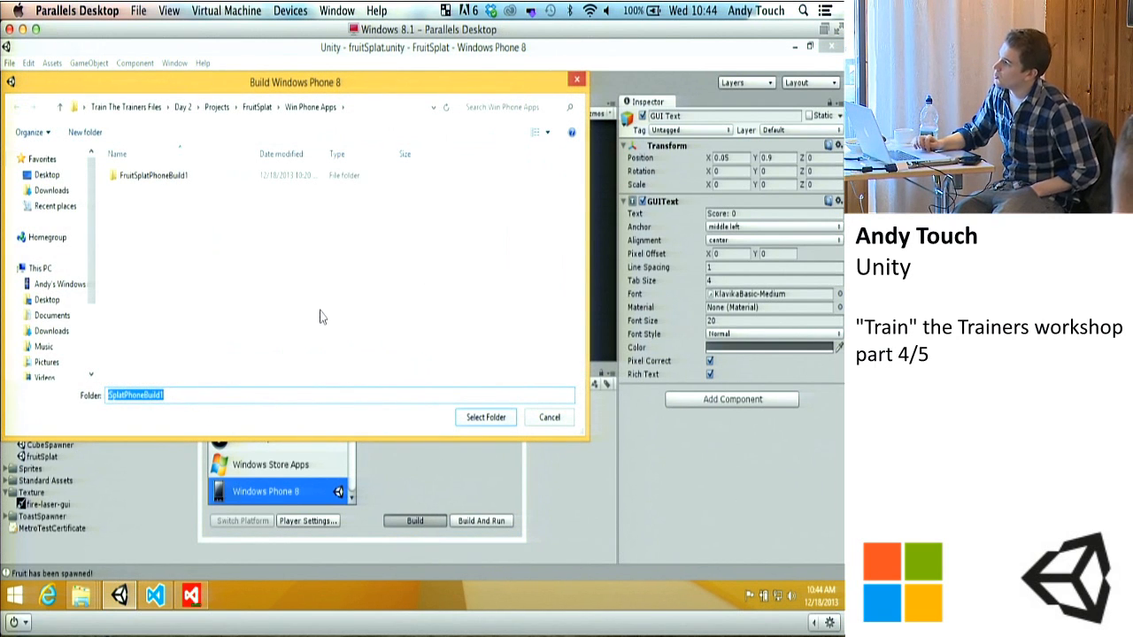
pyautogui.click(161, 175)
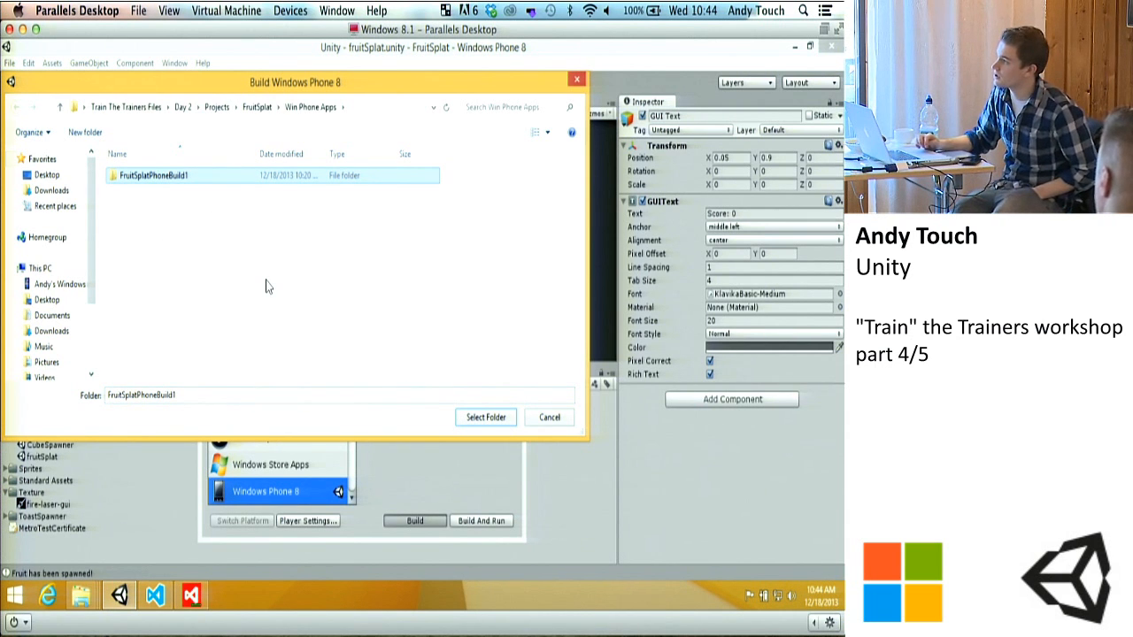
pyautogui.click(469, 417)
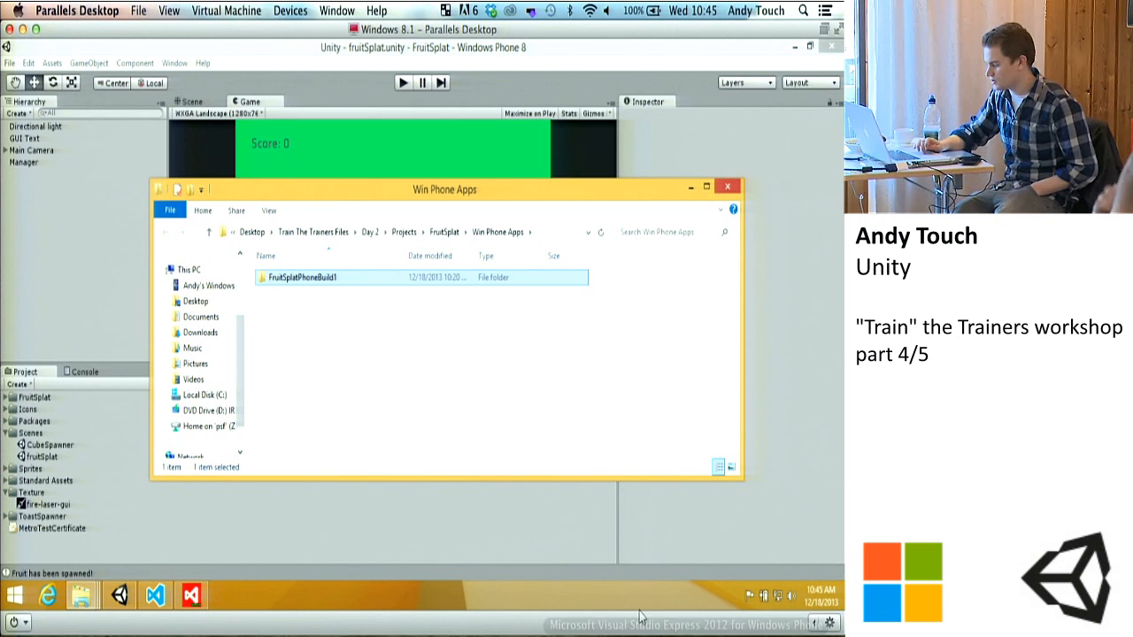
pyautogui.click(686, 632)
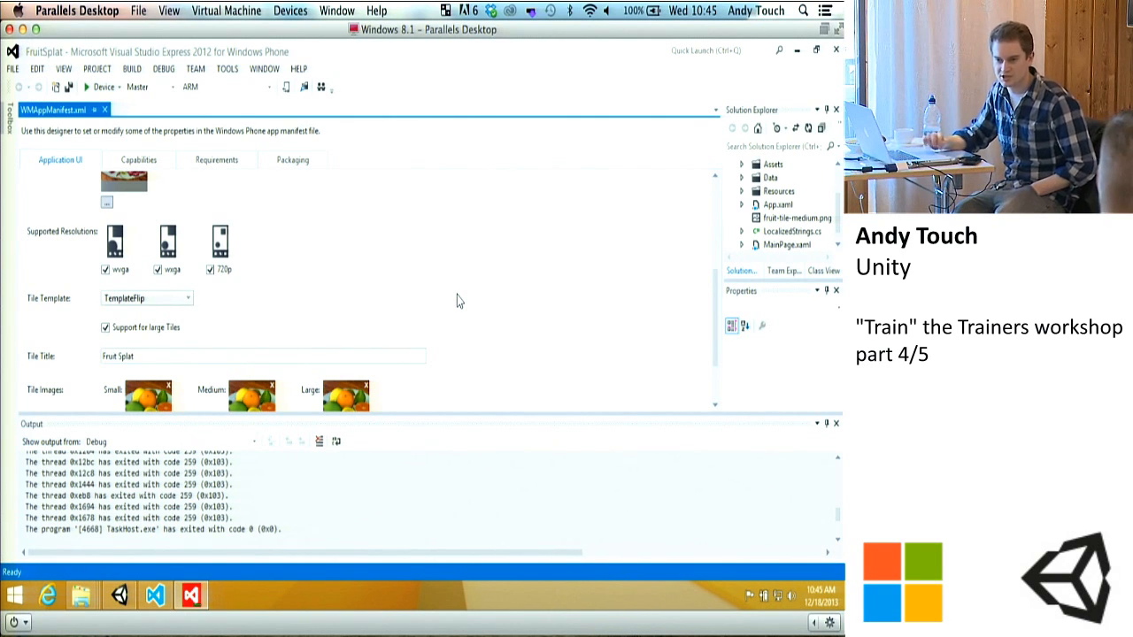
pyautogui.click(101, 89)
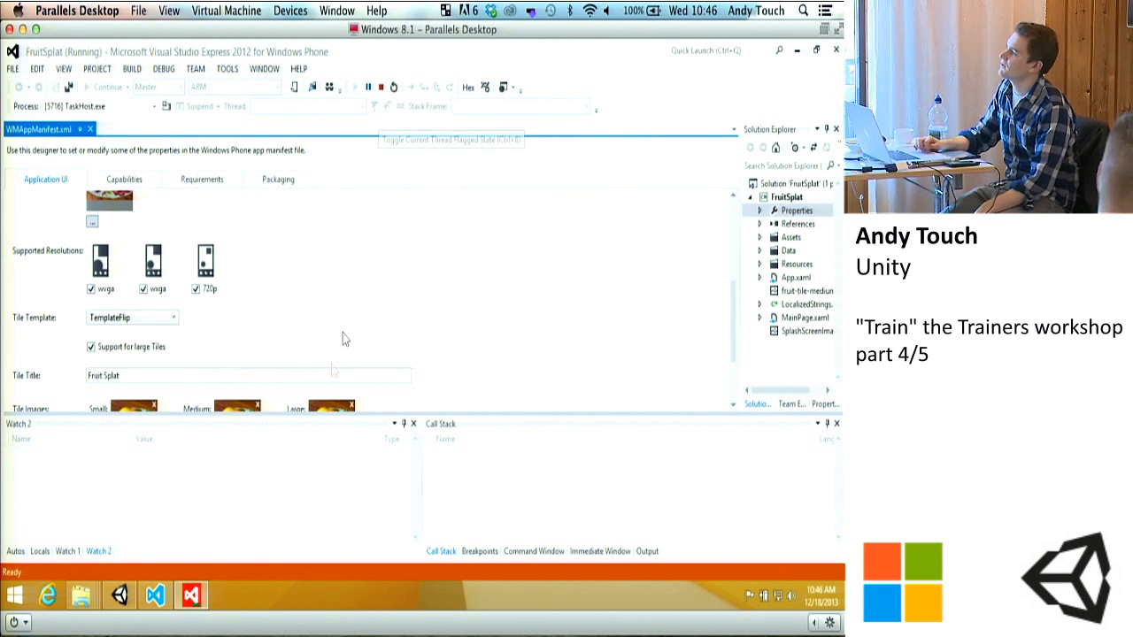
# Step: Return to Unity, try to rebuild the Windows Phone 8 player into FruitSplatPhoneBuild1, and check the console
pyautogui.click(121, 596)
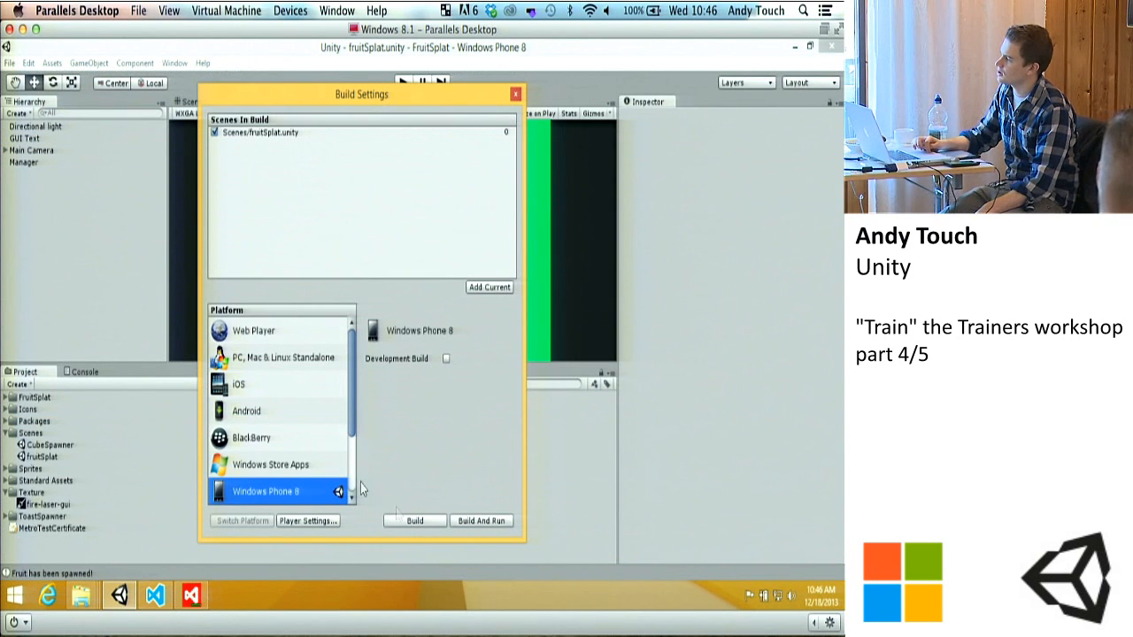
pyautogui.click(396, 519)
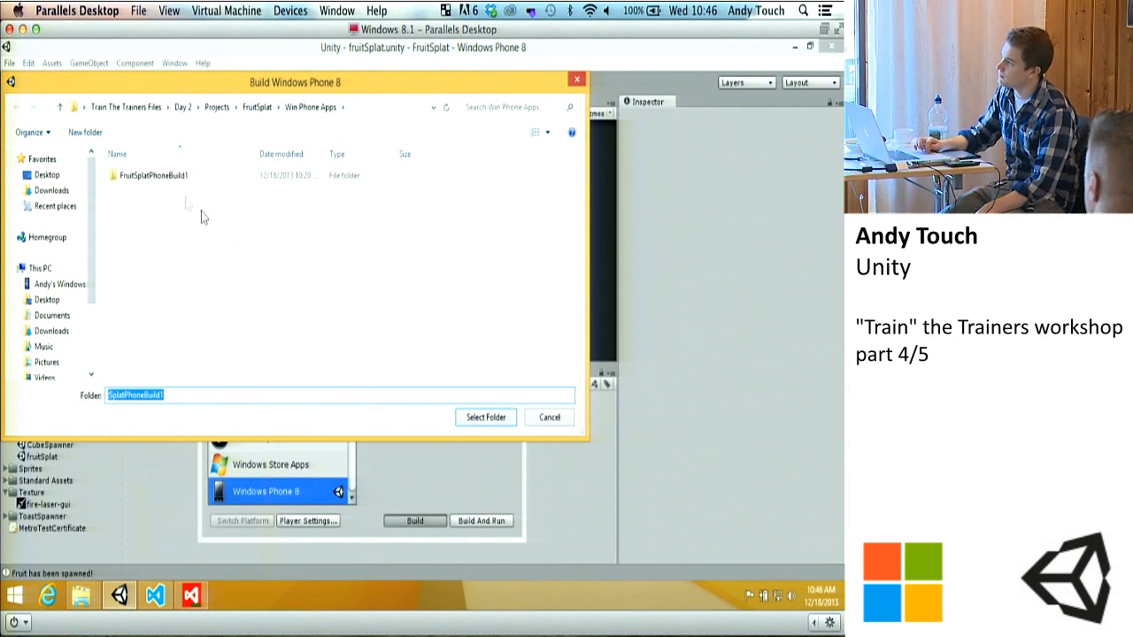
pyautogui.click(165, 176)
pyautogui.click(485, 418)
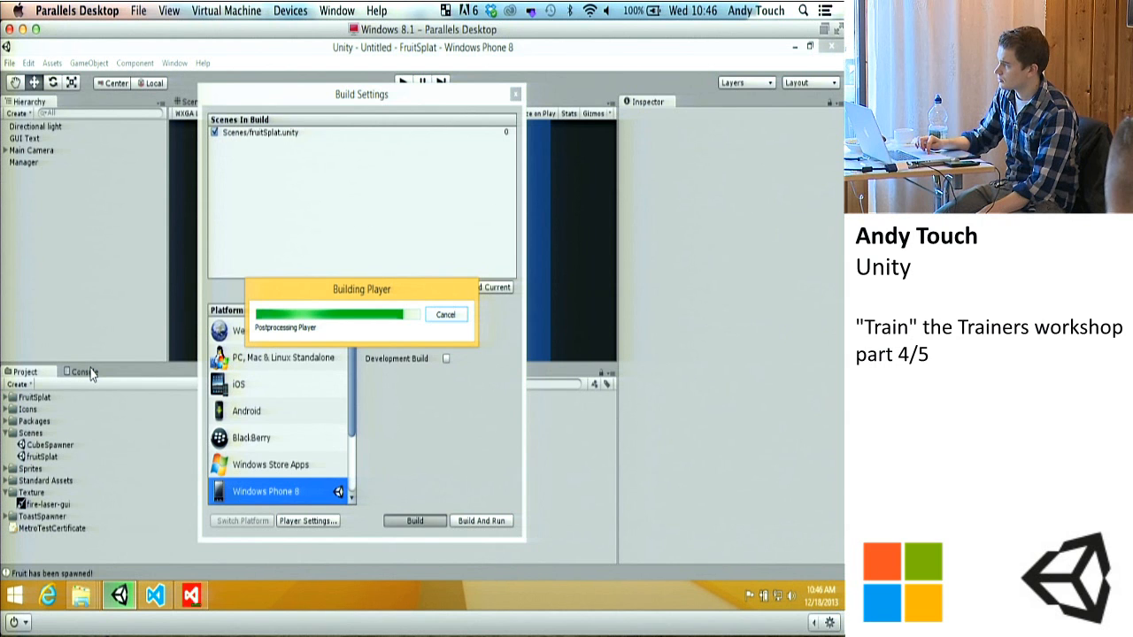
pyautogui.click(83, 371)
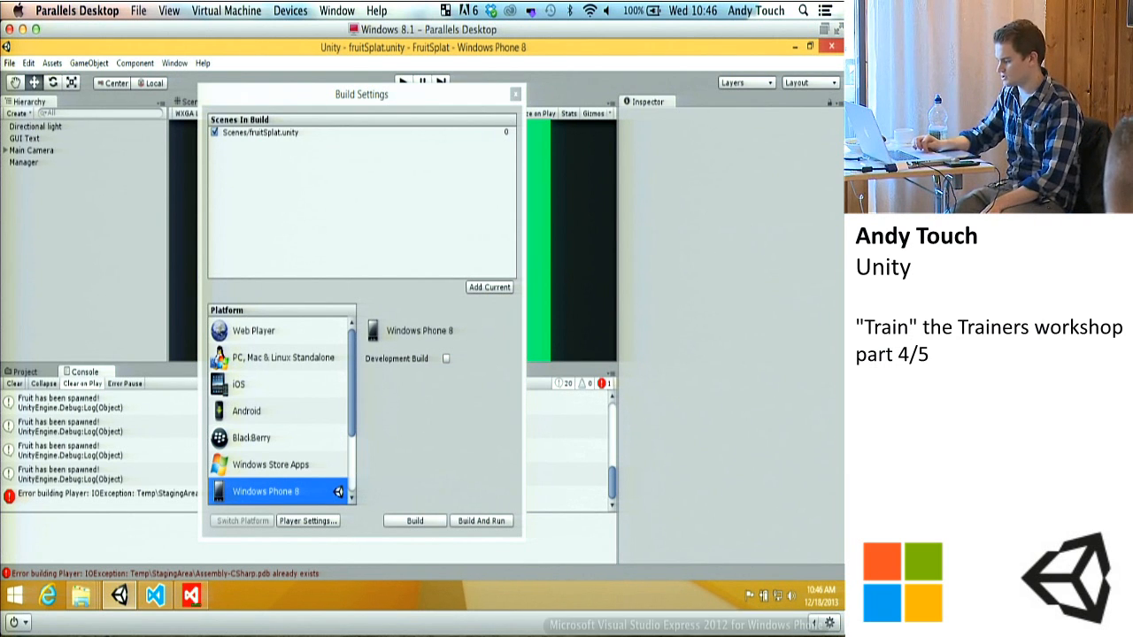
# Step: Stop debugging in Visual Studio Express 2012 for Windows Phone, and return to Unity to dismiss Build Settings
pyautogui.click(192, 595)
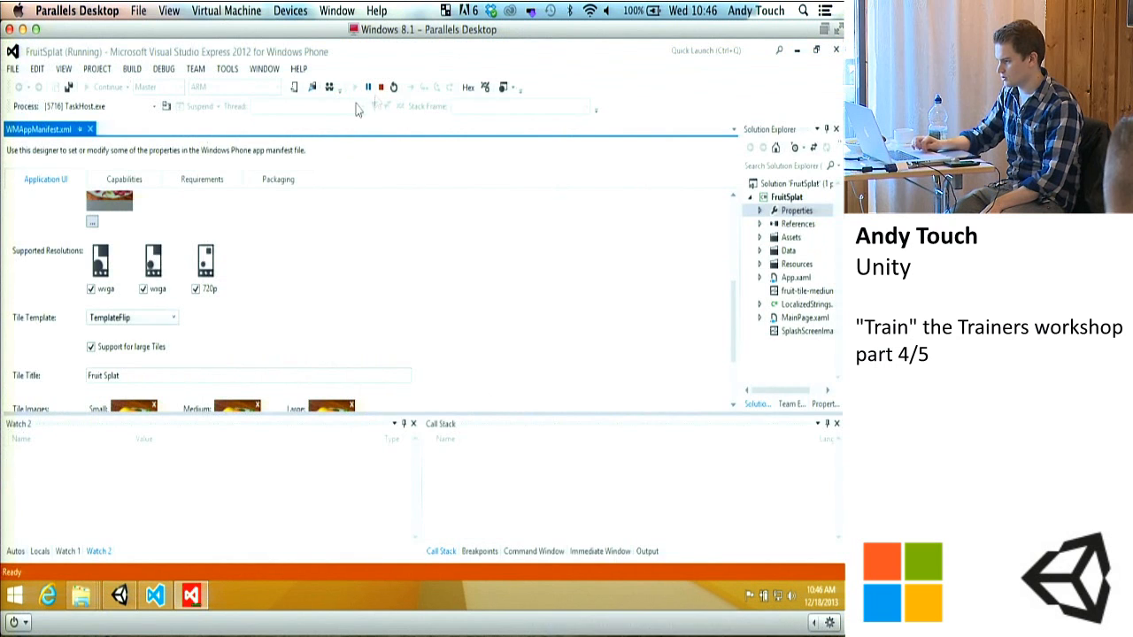
pyautogui.click(380, 87)
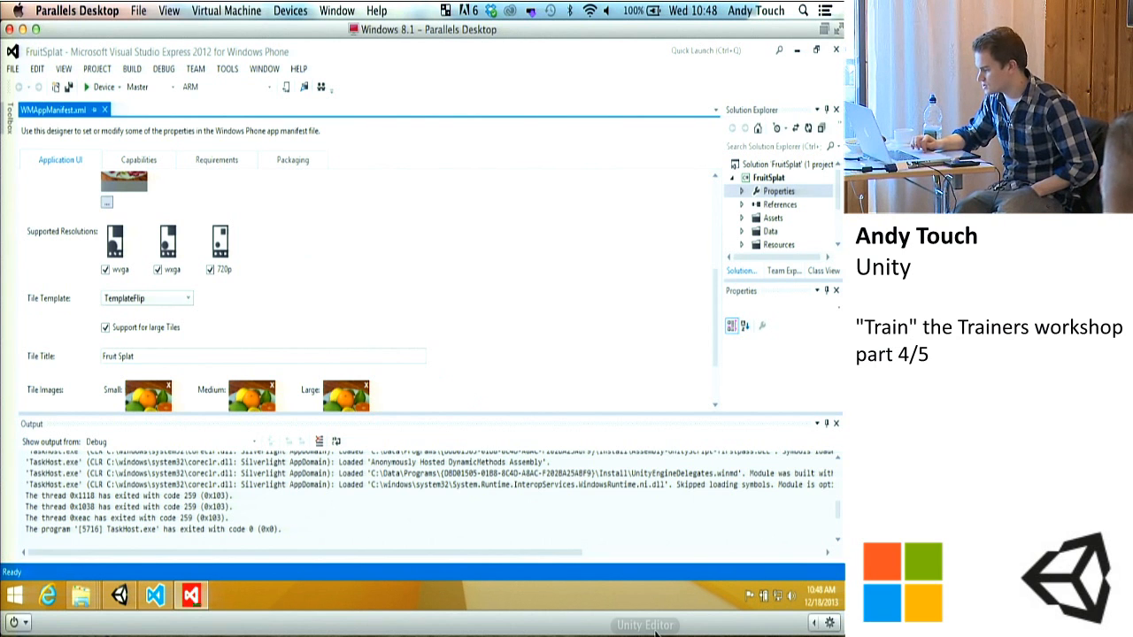
pyautogui.hotkey('alt', 'Tab')
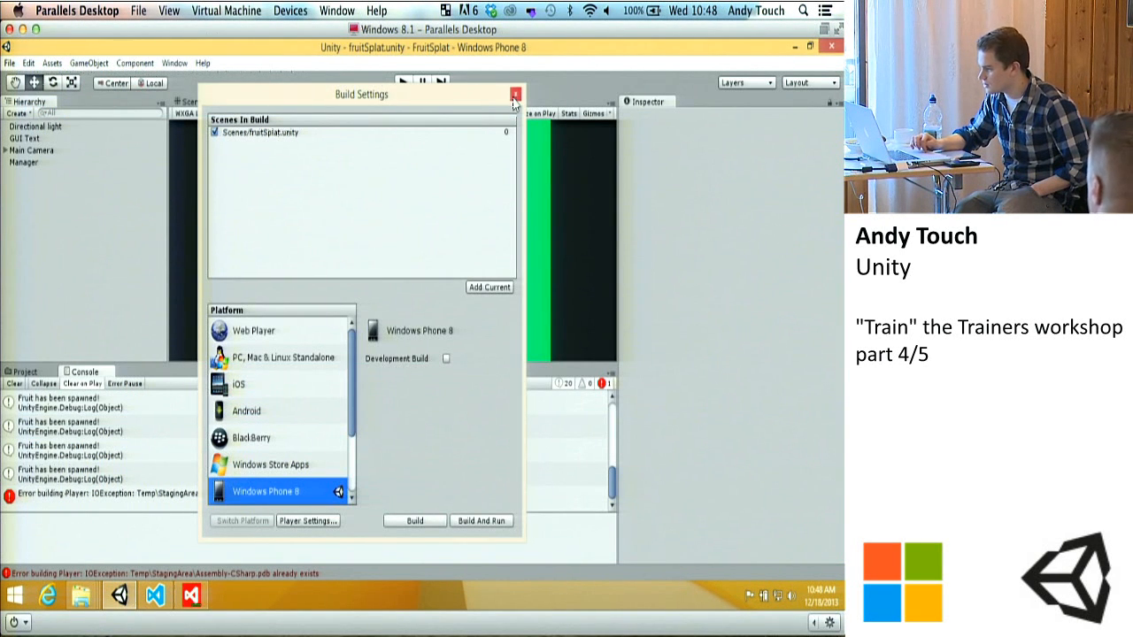
pyautogui.click(516, 94)
# Step: Collapse the Scenes and Texture folders in the project and create a new folder named Space Blaster
pyautogui.click(25, 372)
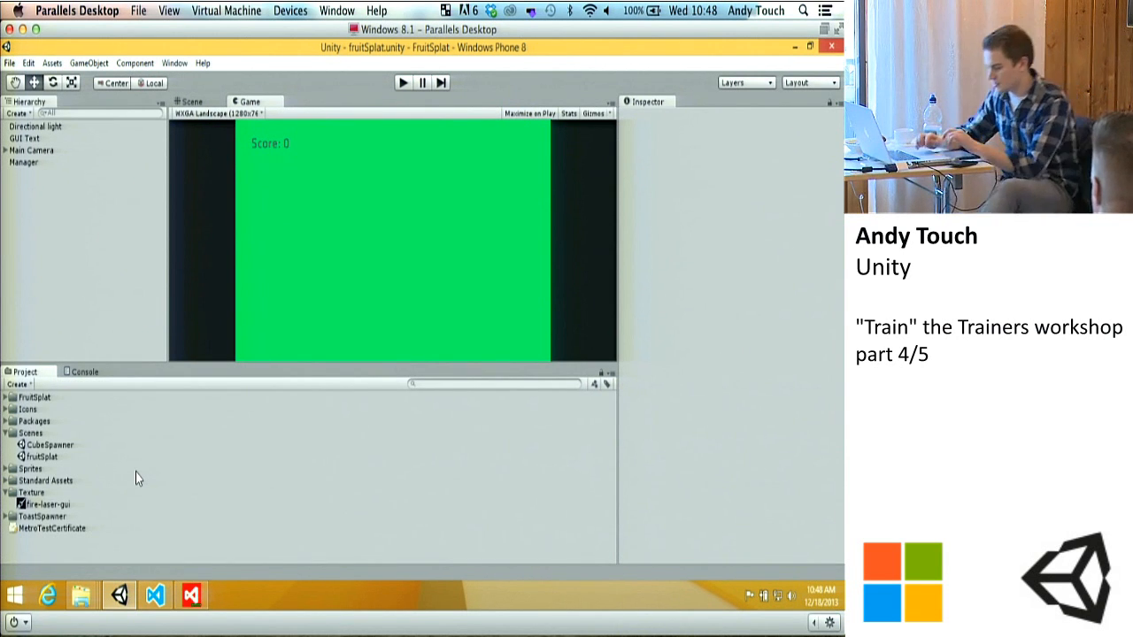
pyautogui.click(6, 433)
pyautogui.click(7, 469)
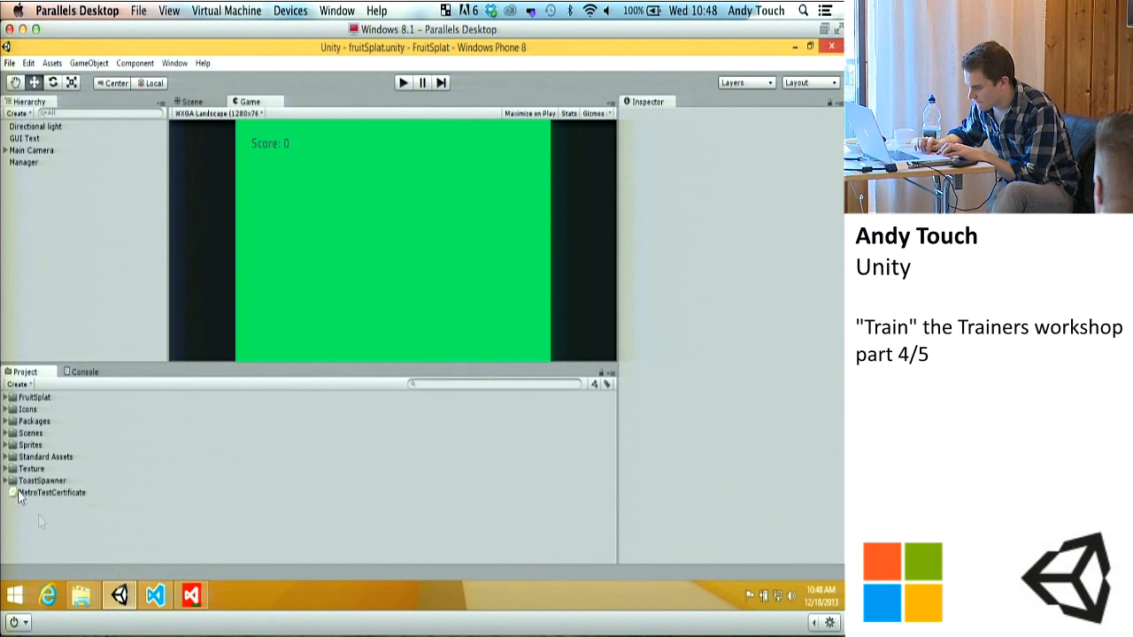
pyautogui.click(19, 385)
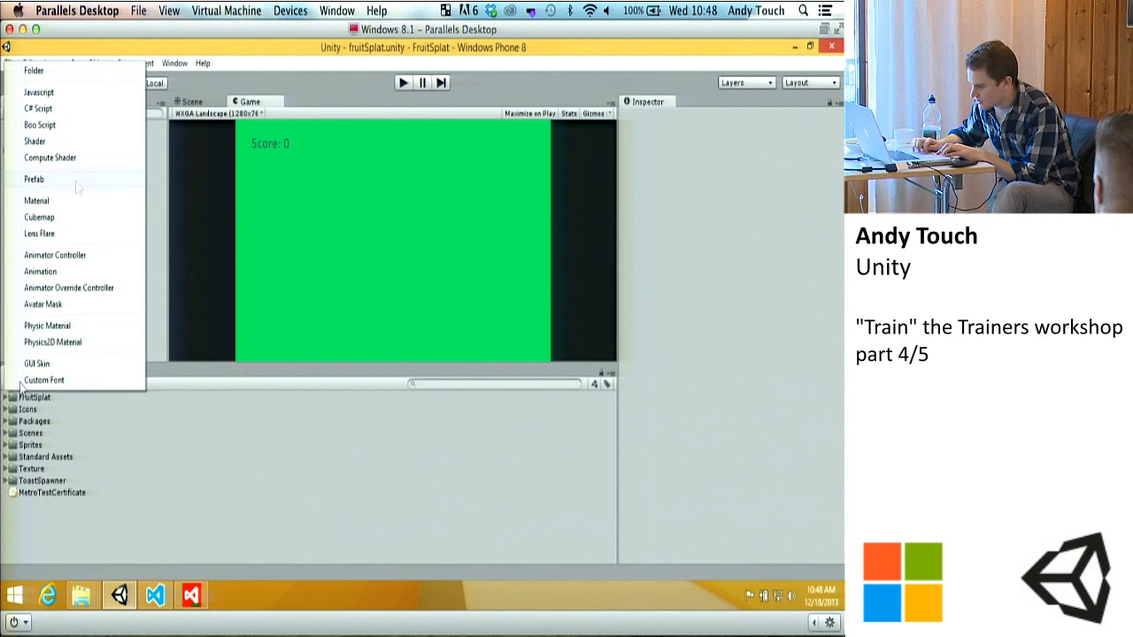
pyautogui.click(27, 71)
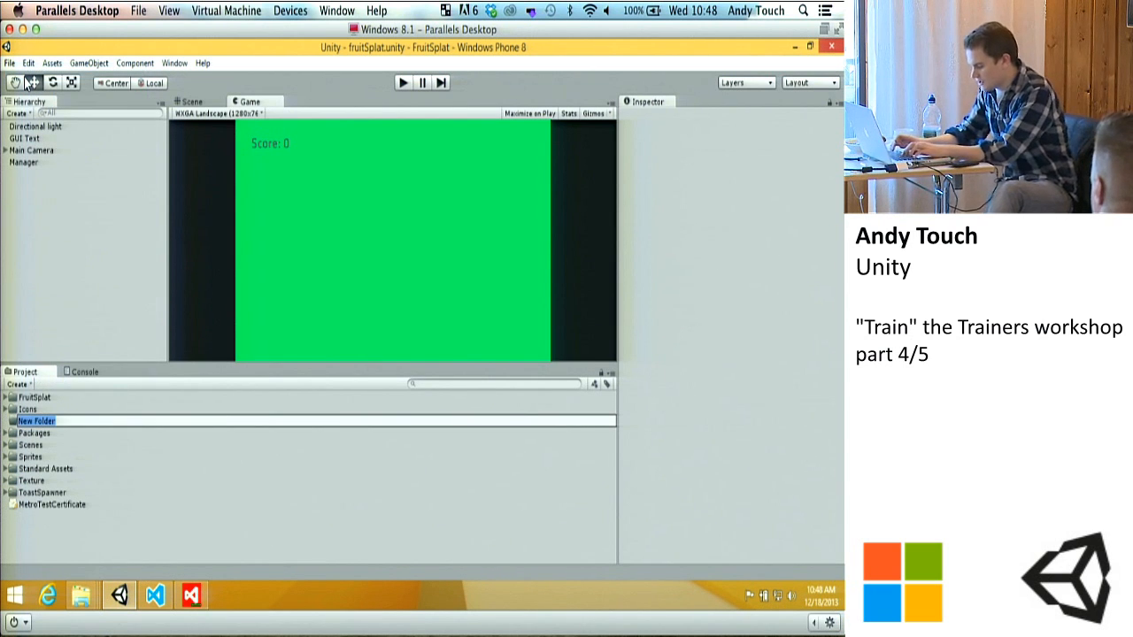
pyautogui.write('Space Blaste')
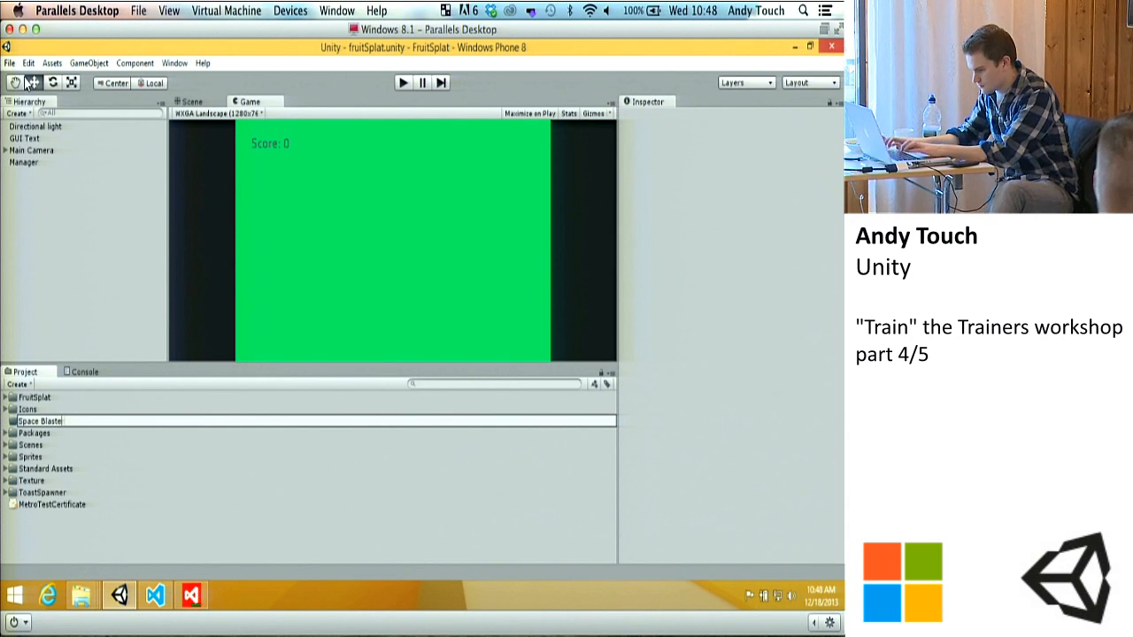
pyautogui.write('r')
pyautogui.press('Return')
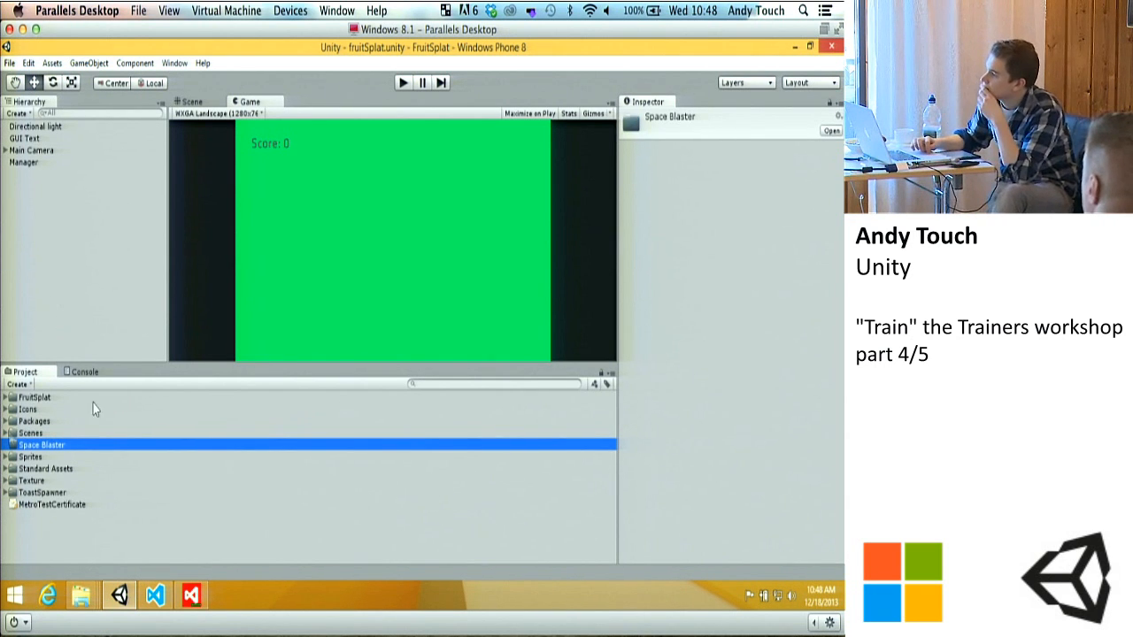
# Step: Move the Packages and Texture folders into the Space Blaster folder
pyautogui.click(33, 422)
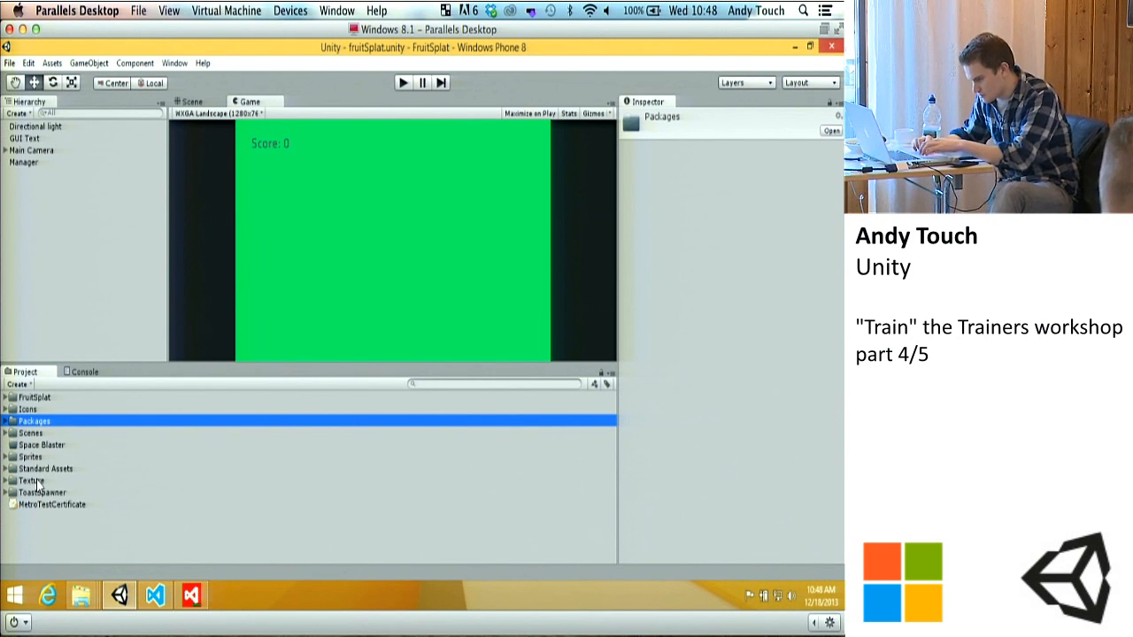
pyautogui.moveTo(36, 422); pyautogui.dragTo(34, 445)
pyautogui.moveTo(38, 486); pyautogui.dragTo(47, 447)
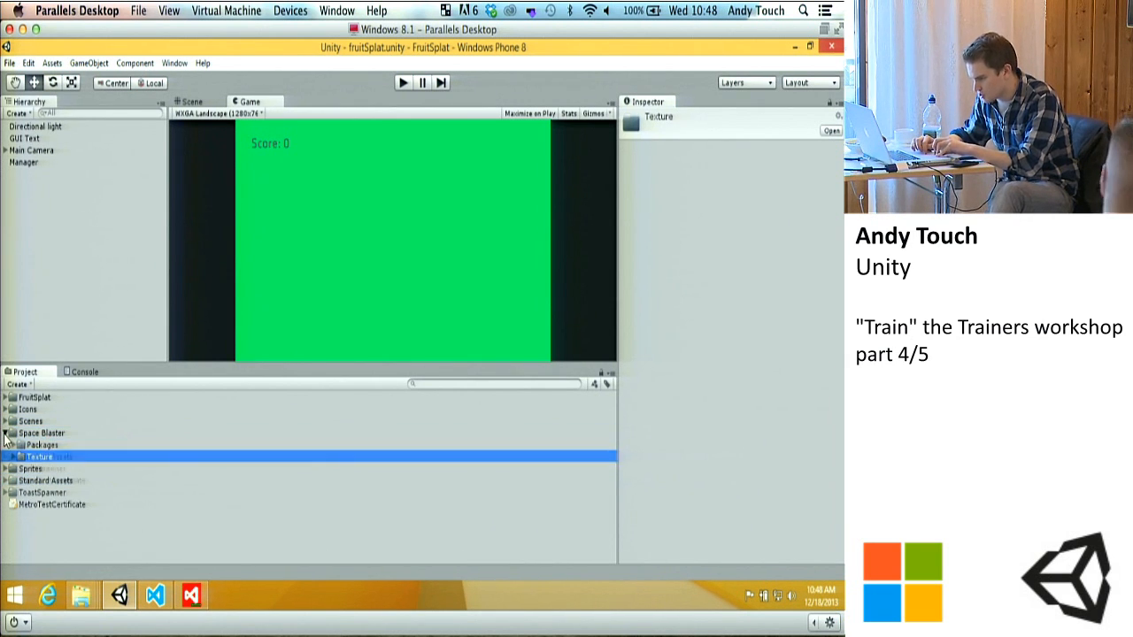
pyautogui.click(7, 433)
pyautogui.click(7, 432)
pyautogui.click(49, 434)
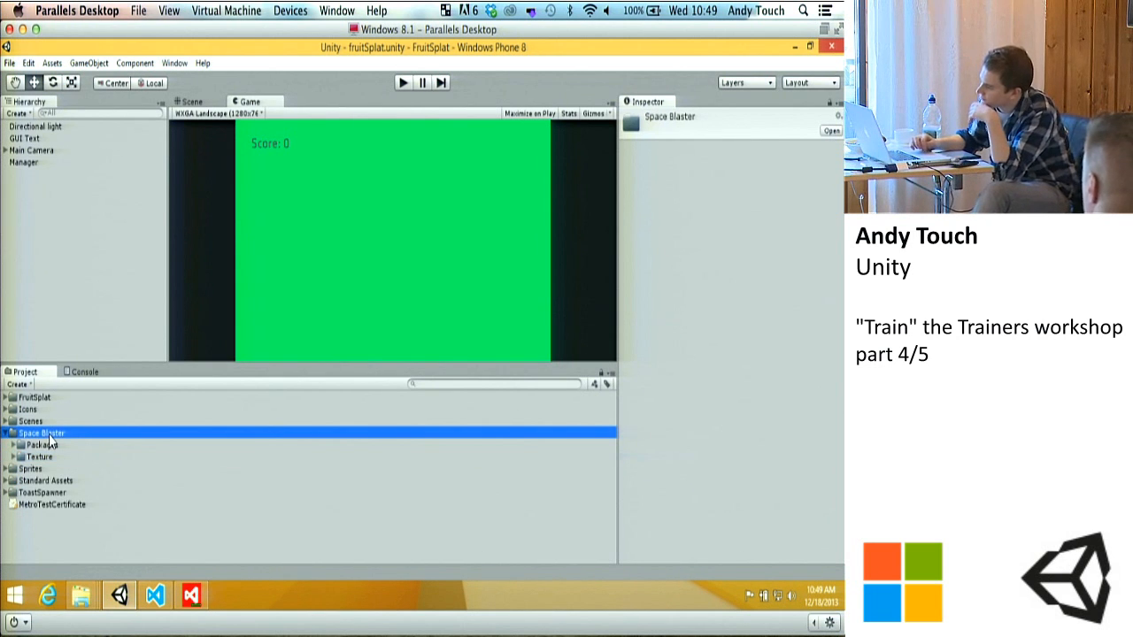
# Step: Inspect the fire-laser-gui texture inside Space Blaster's Texture folder and enlarge its preview
pyautogui.click(49, 445)
pyautogui.click(48, 458)
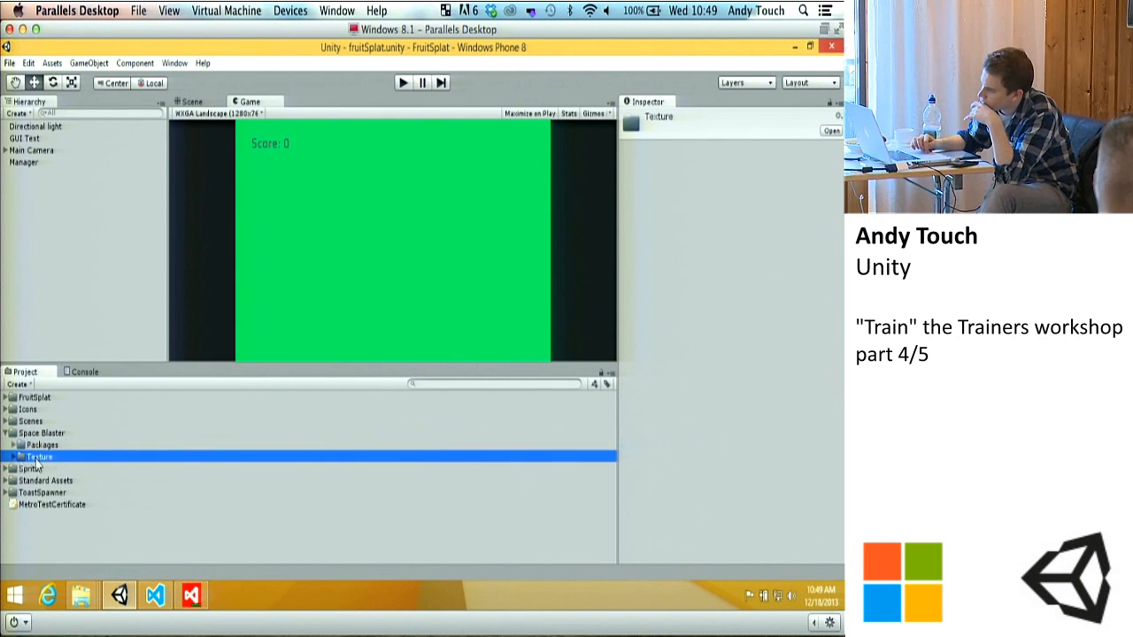
pyautogui.click(14, 457)
pyautogui.click(40, 469)
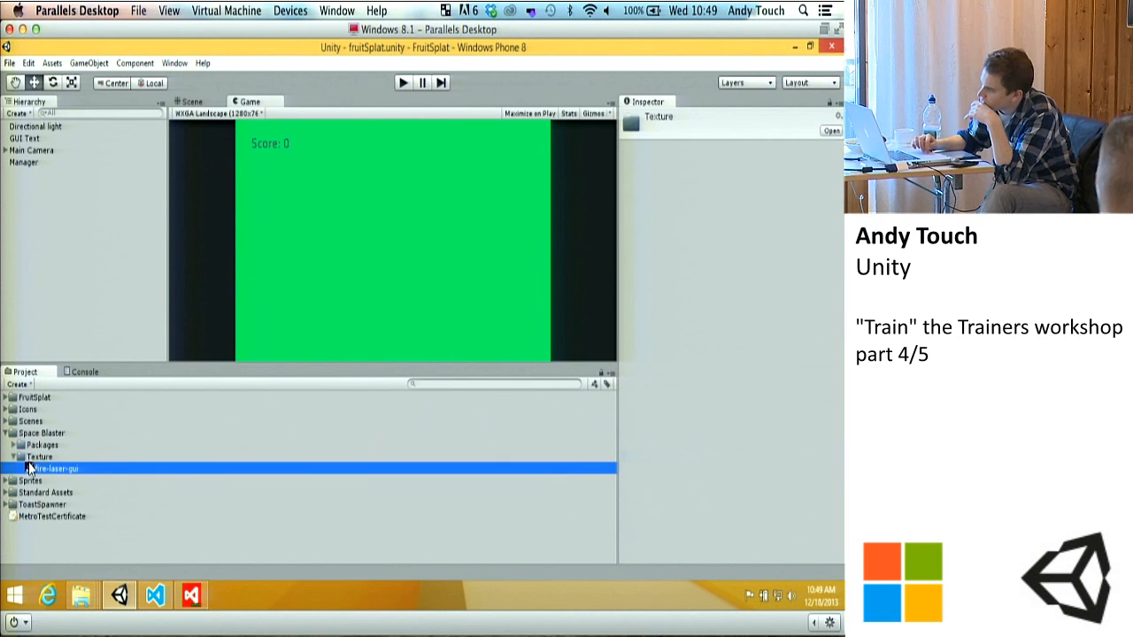
pyautogui.moveTo(743, 430); pyautogui.dragTo(751, 355)
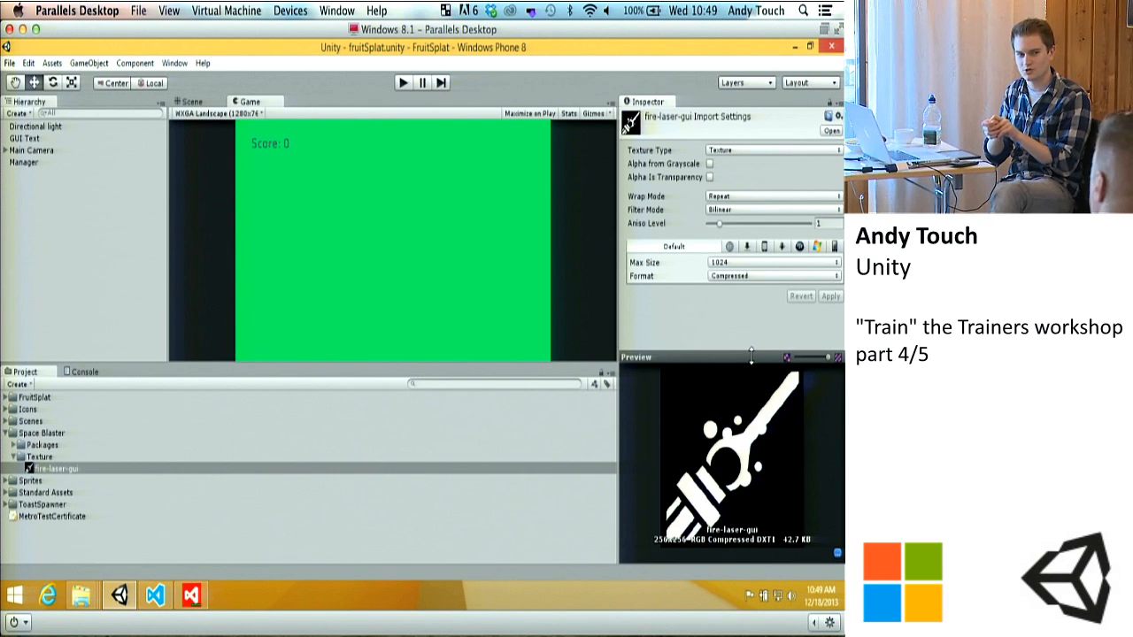
pyautogui.moveTo(751, 356); pyautogui.dragTo(751, 334)
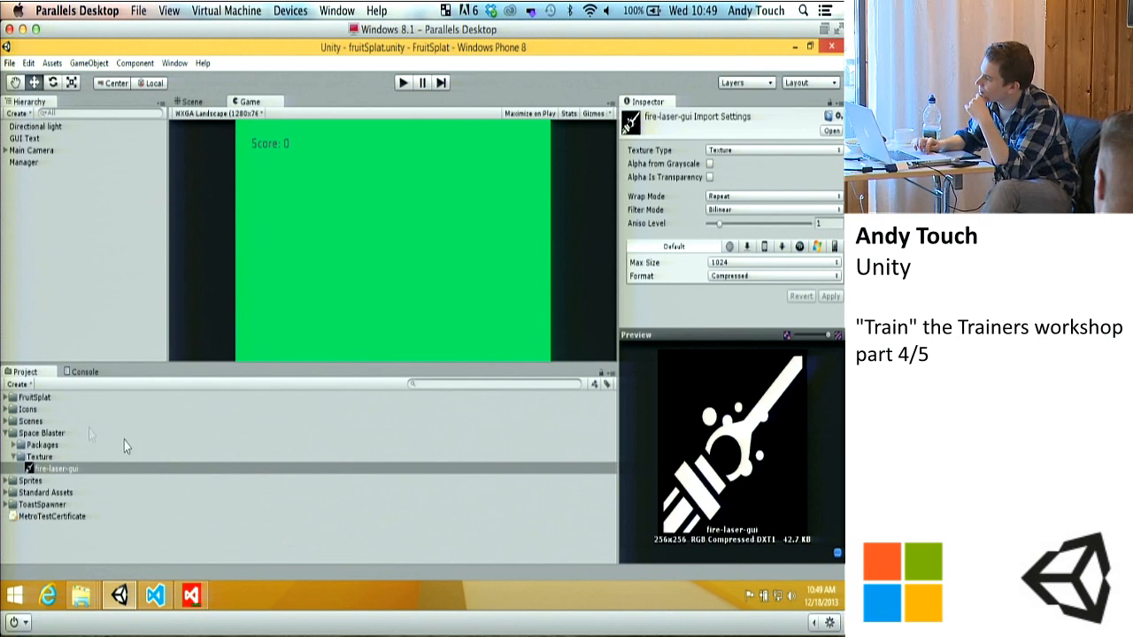
# Step: Import all items of the SpaceshipZipped package from Space Blaster's Packages folder
pyautogui.click(14, 446)
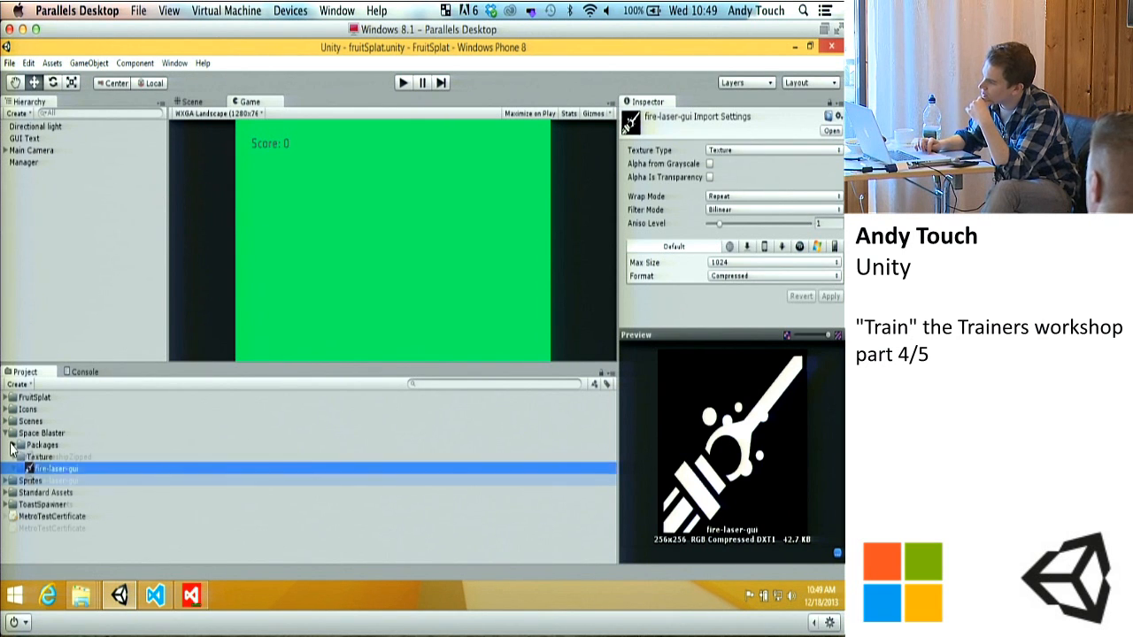
pyautogui.click(37, 446)
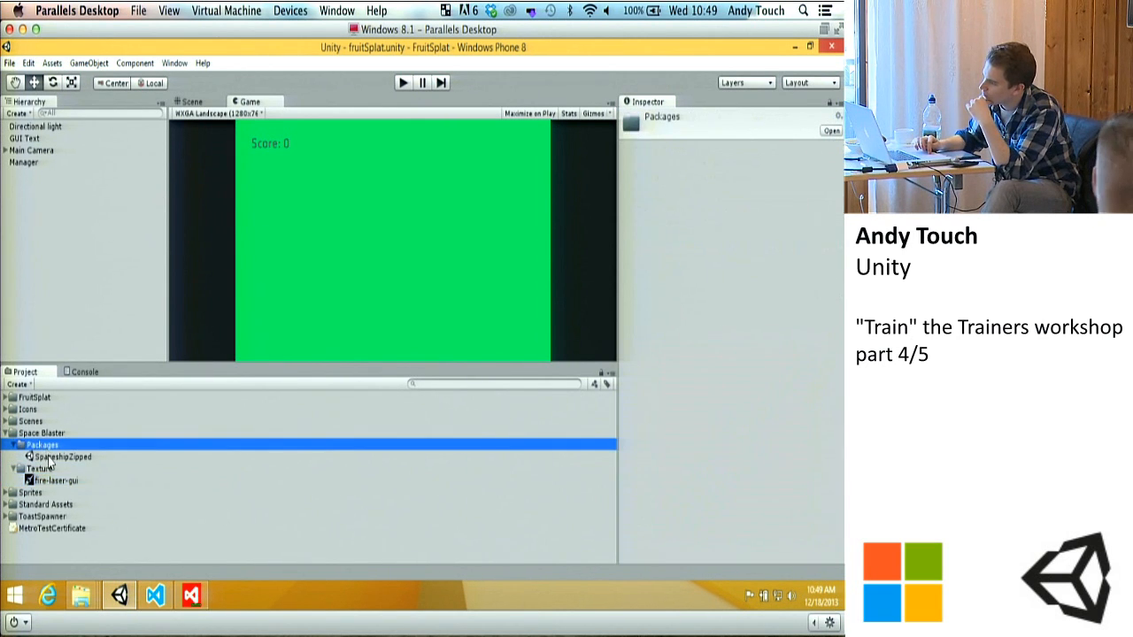
pyautogui.click(48, 457)
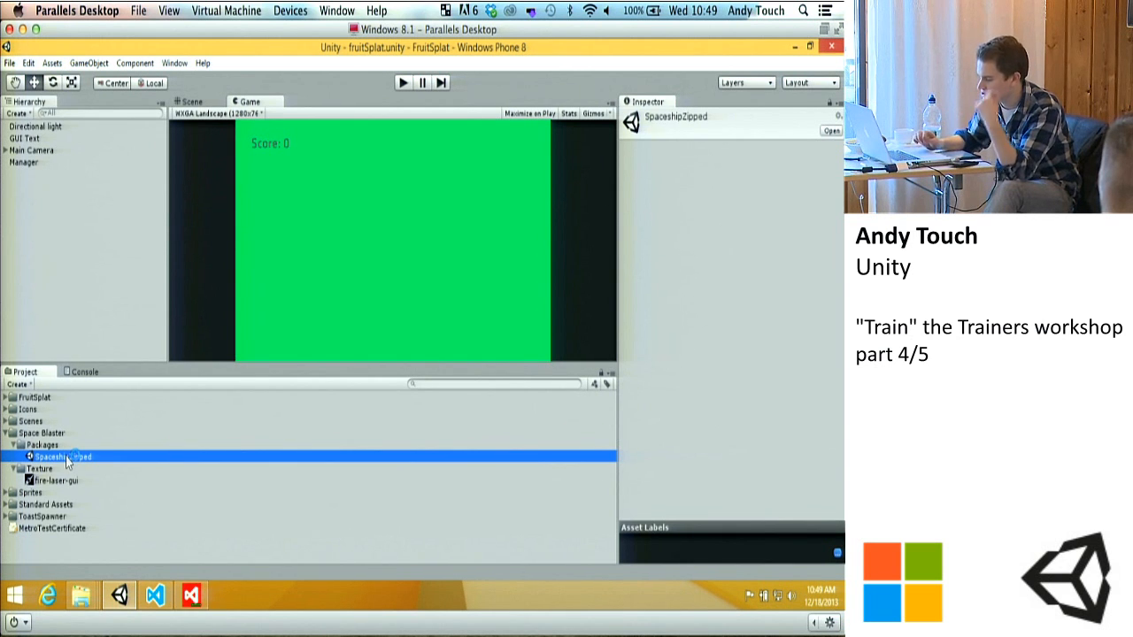
pyautogui.doubleClick(62, 458)
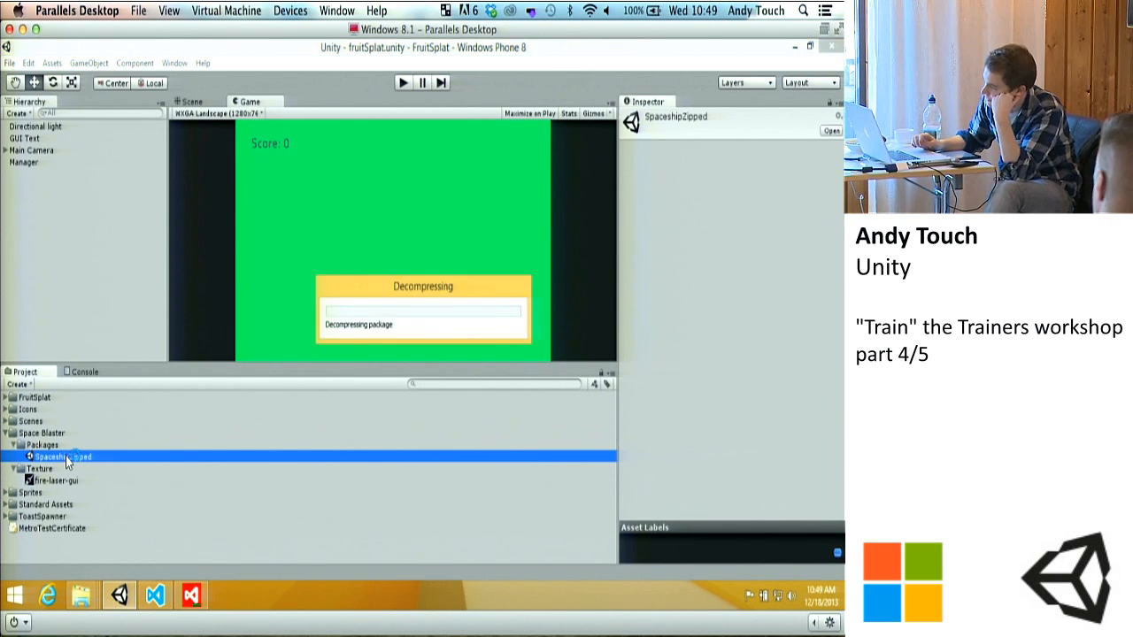
pyautogui.click(71, 157)
pyautogui.scroll(-5, 70, 162)
pyautogui.scroll(5, 71, 162)
pyautogui.scroll(-5, 71, 162)
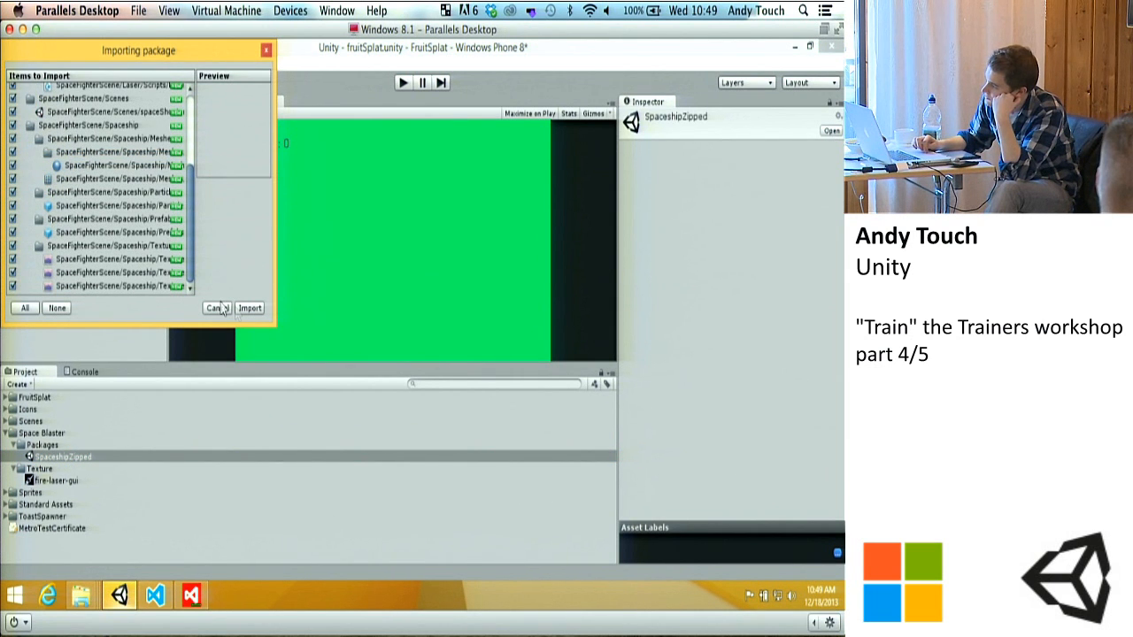
pyautogui.click(248, 308)
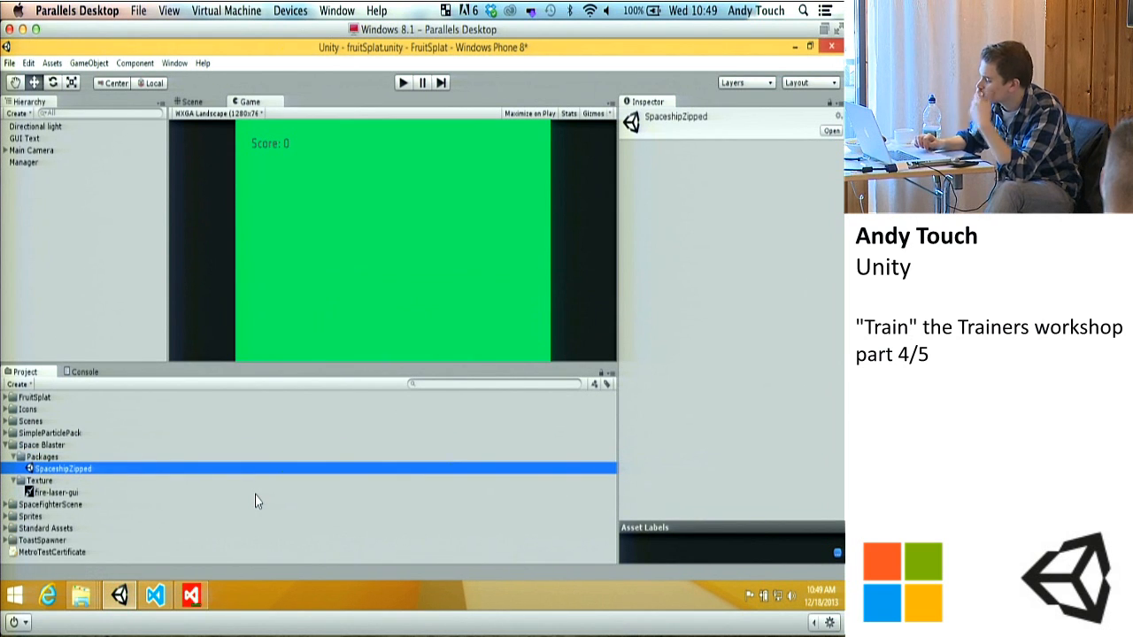
# Step: Move the imported SimpleParticlePack and SpaceFighterScene folders into the Space Blaster folder
pyautogui.click(7, 445)
pyautogui.click(7, 446)
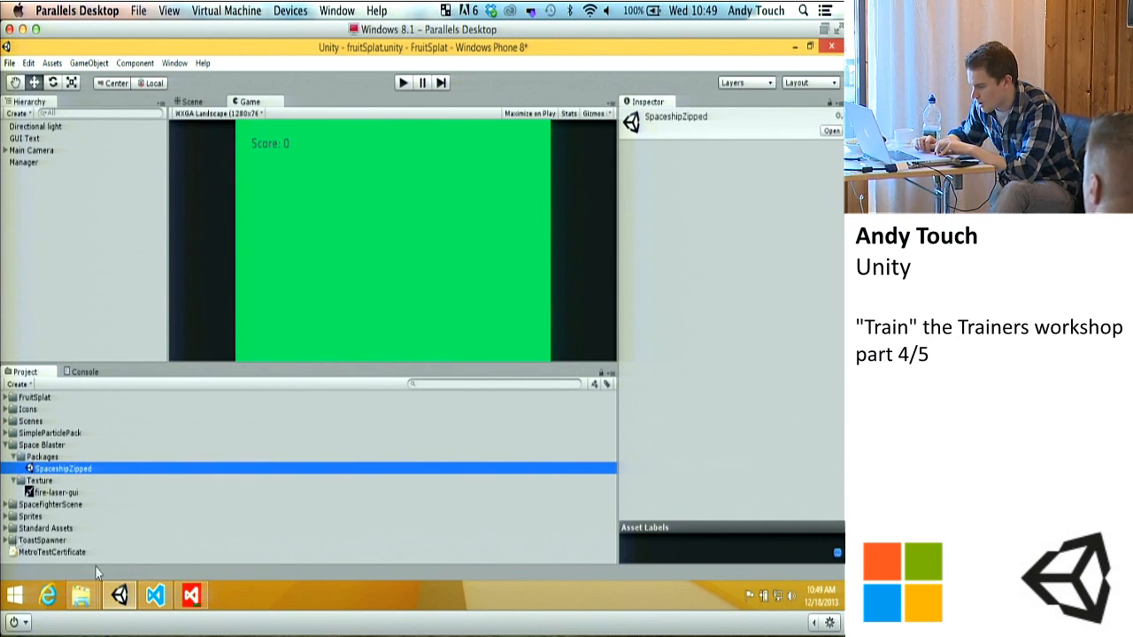
pyautogui.click(59, 433)
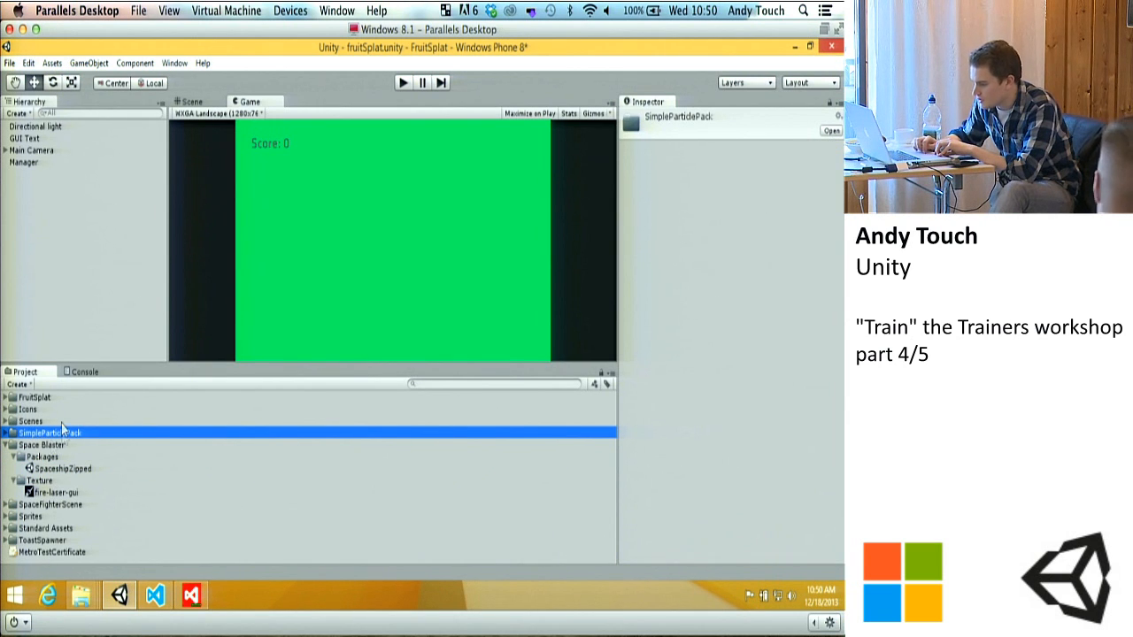
pyautogui.moveTo(62, 435); pyautogui.dragTo(42, 457)
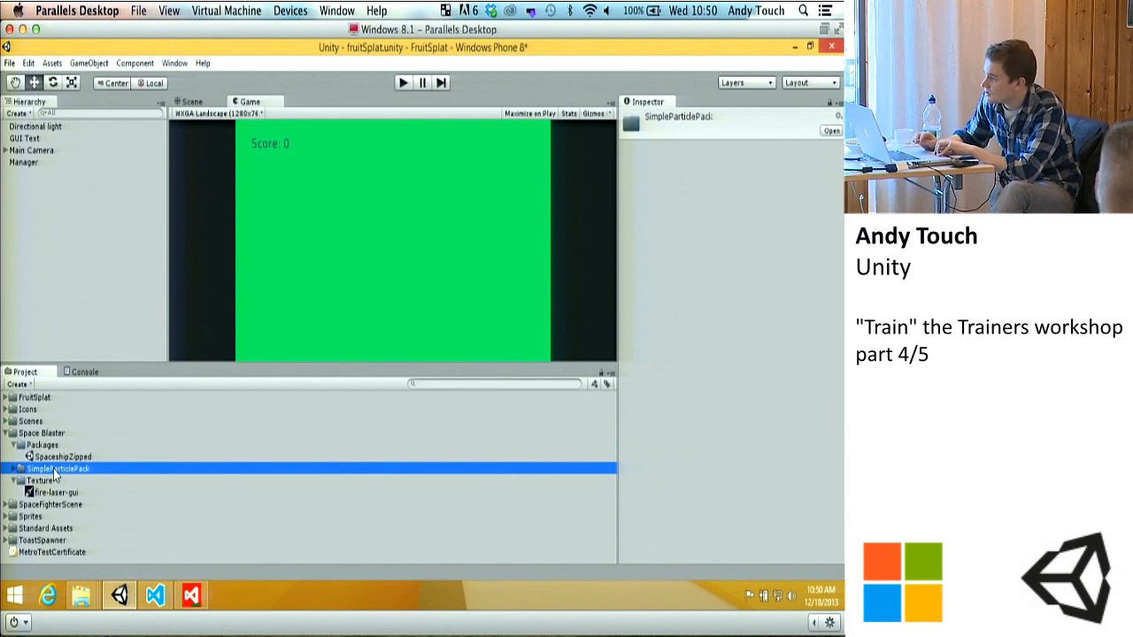
pyautogui.moveTo(22, 505); pyautogui.dragTo(41, 445)
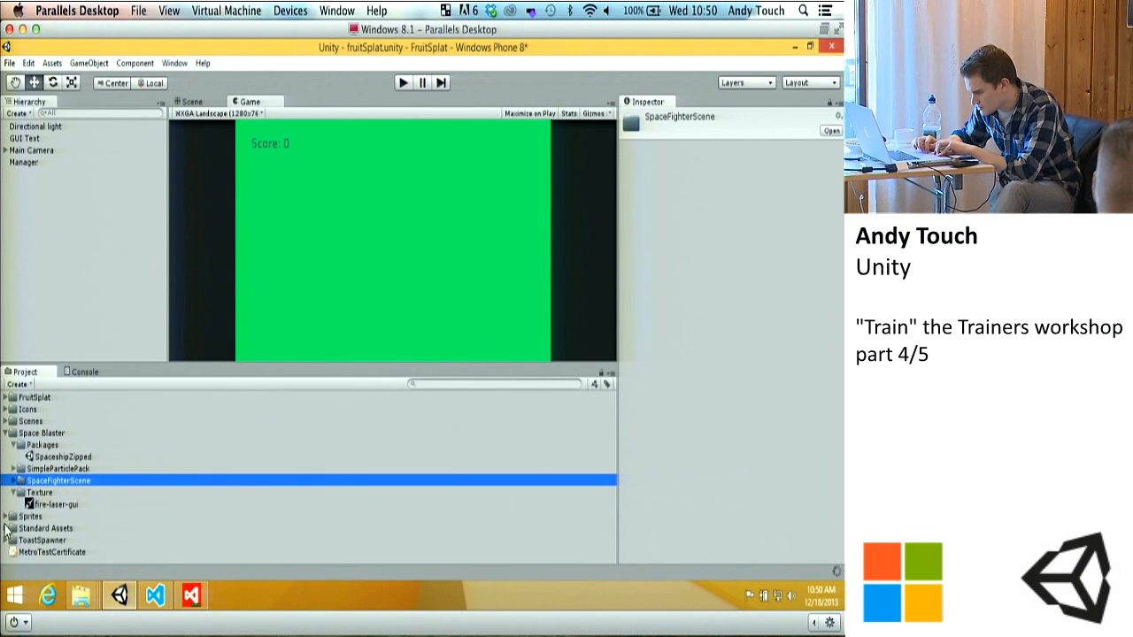
# Step: Review the subfolders of Space Blaster and collapse its Packages and Texture folders
pyautogui.click(7, 529)
pyautogui.click(7, 528)
pyautogui.click(7, 434)
pyautogui.click(7, 434)
pyautogui.click(39, 445)
pyautogui.press('Down')
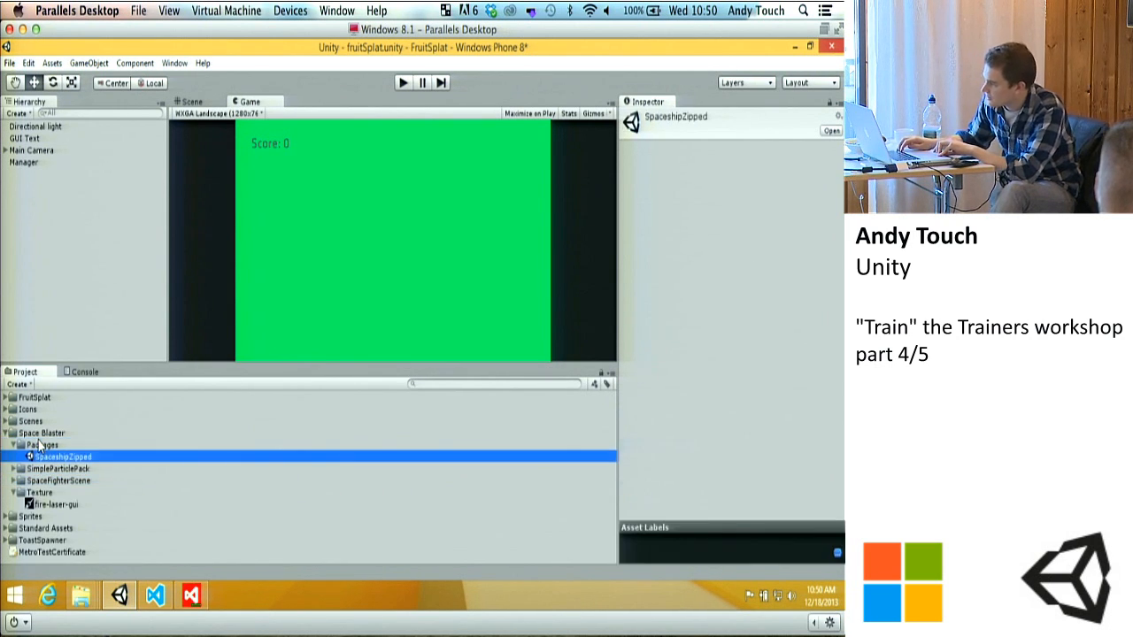
pyautogui.click(39, 446)
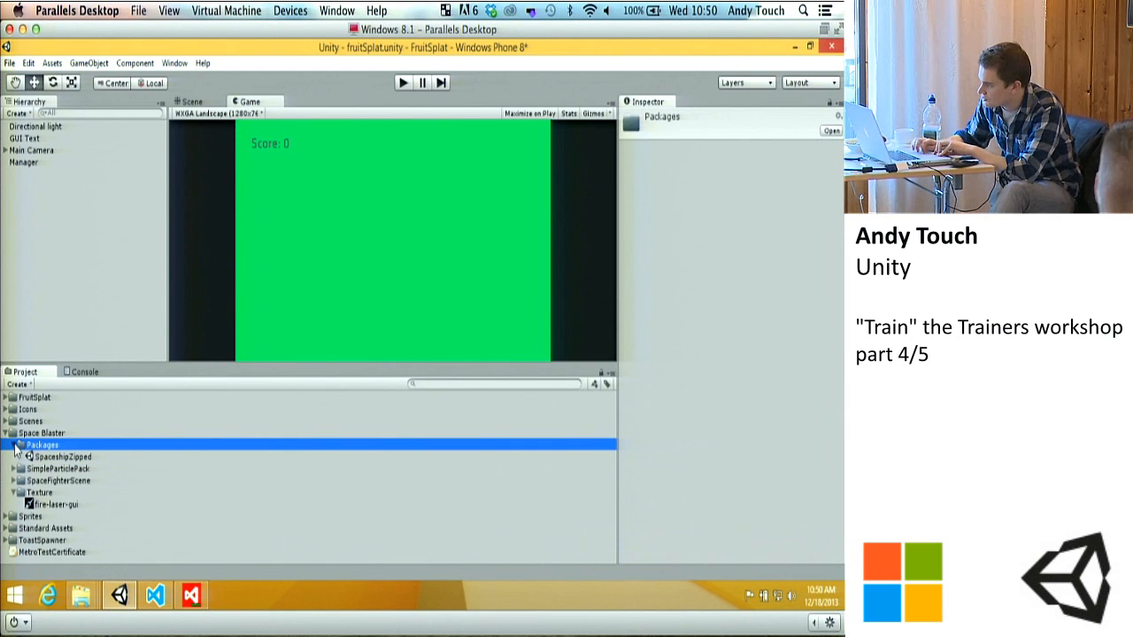
pyautogui.click(14, 446)
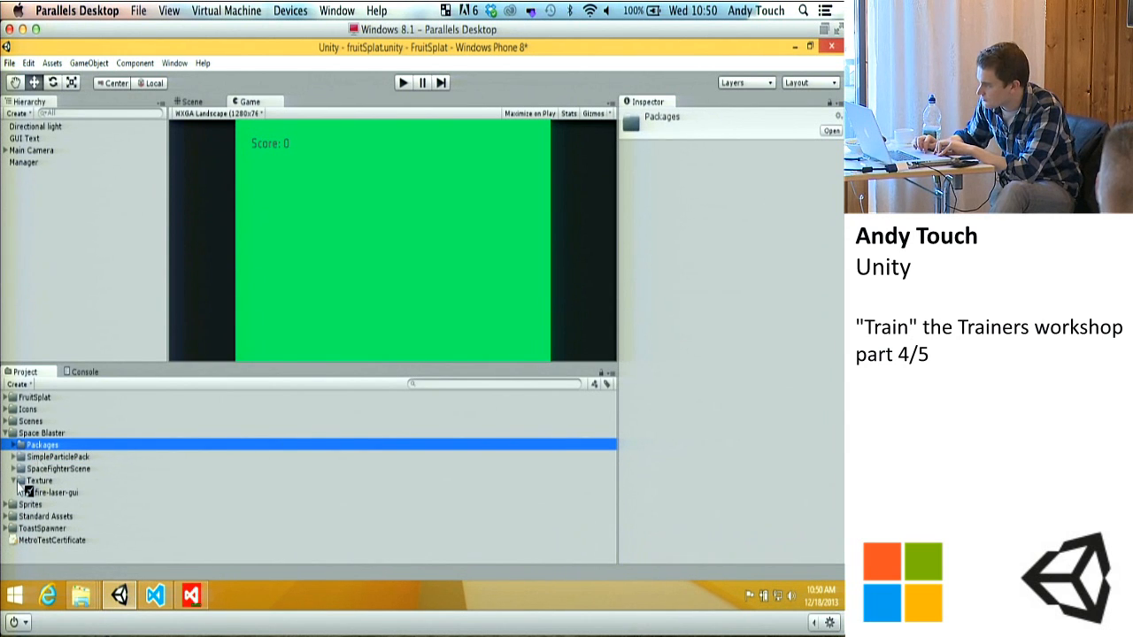
pyautogui.click(34, 458)
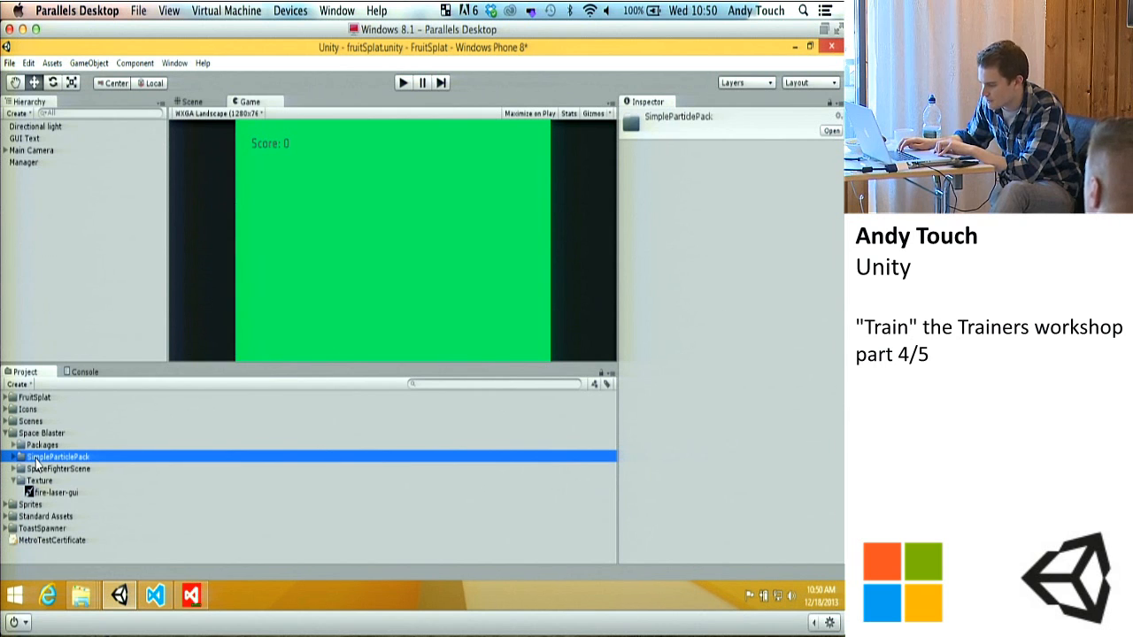
pyautogui.press('Down')
pyautogui.press('Down')
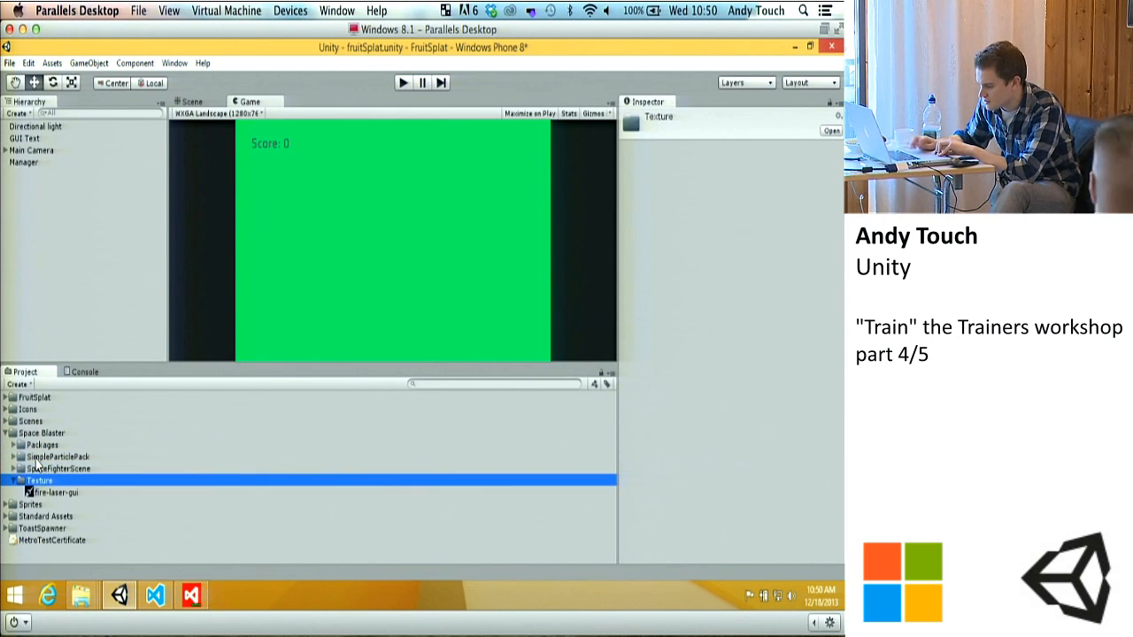
pyautogui.click(13, 480)
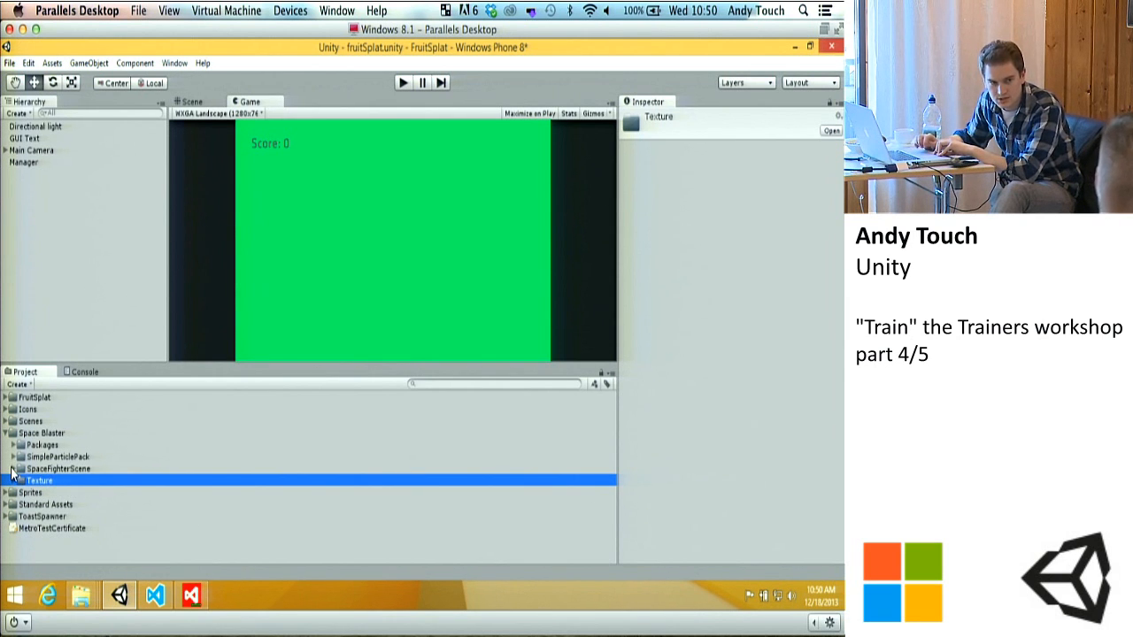
# Step: Open spaceShooterScene from SpaceFighterScene's Scenes folder, saving the changes to the fruitSplat scene
pyautogui.click(12, 469)
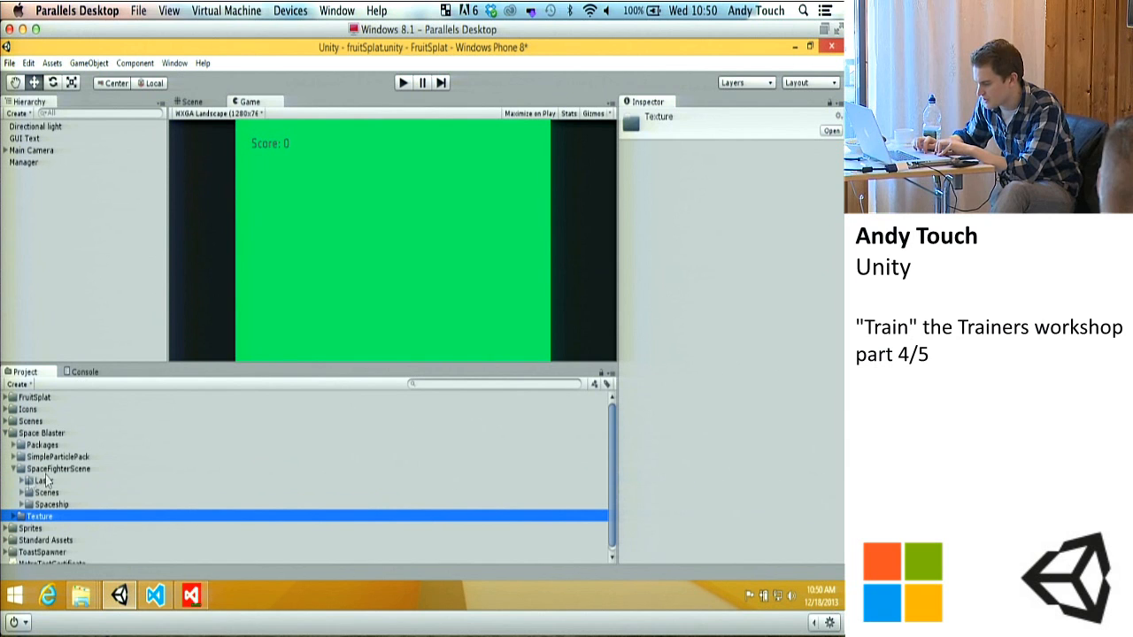
pyautogui.click(21, 492)
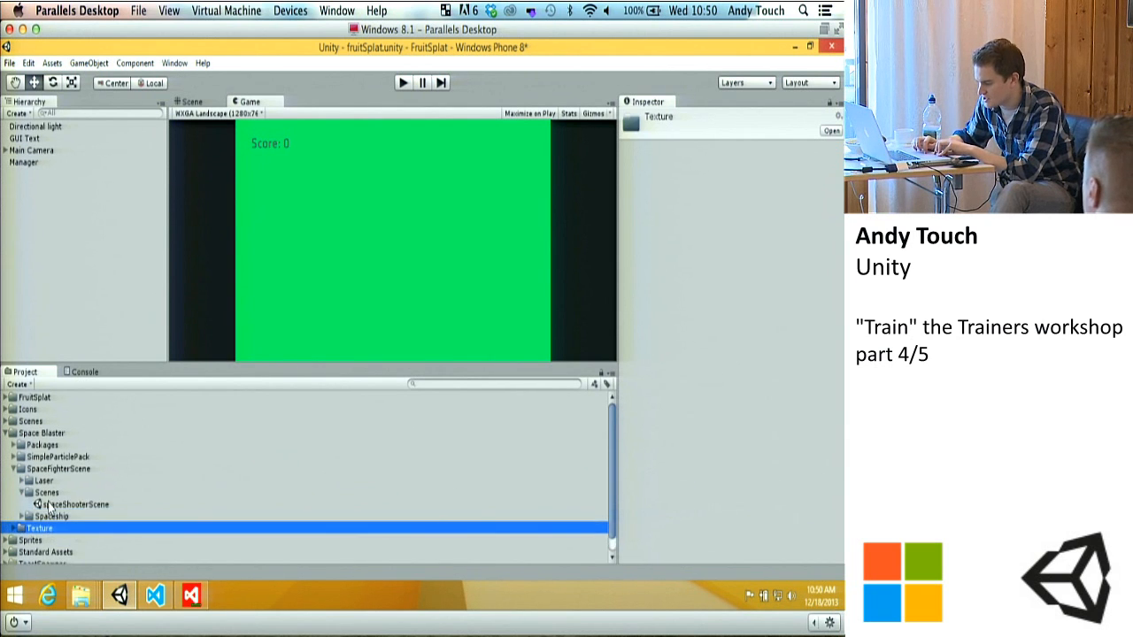
pyautogui.click(55, 504)
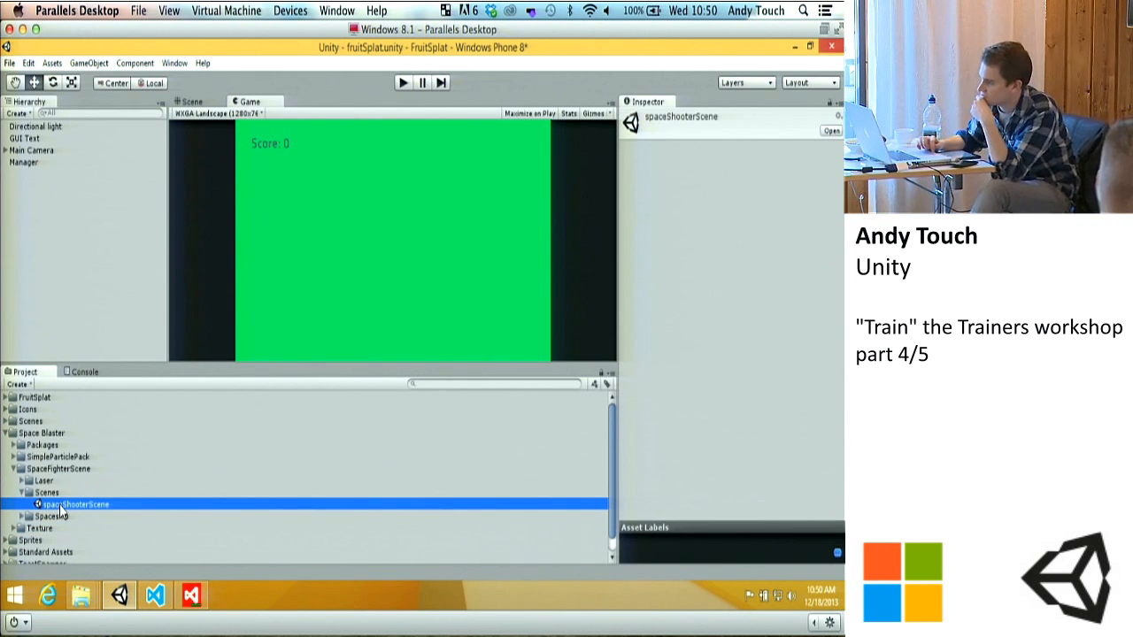
pyautogui.doubleClick(60, 507)
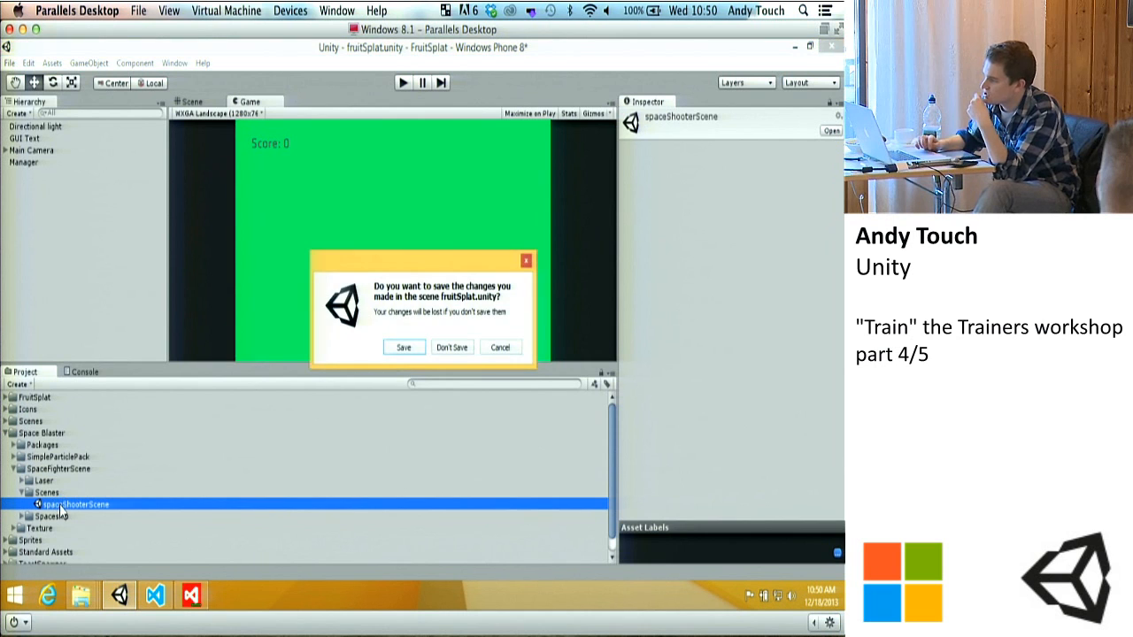
pyautogui.click(409, 345)
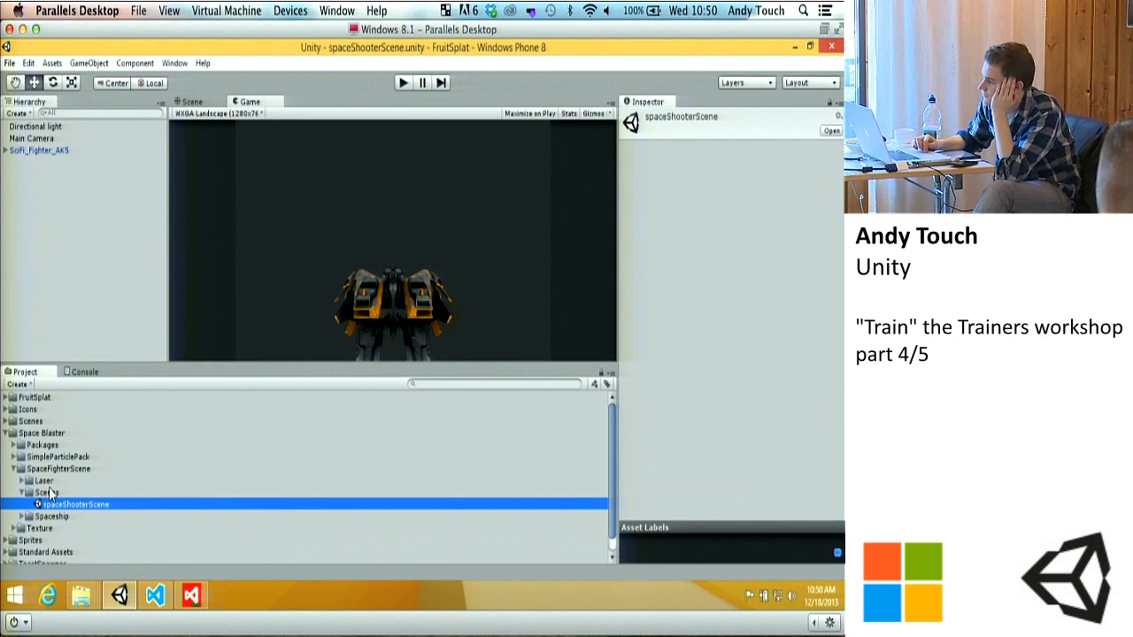
# Step: Examine SimpleParticlePack's Materials, Scripts and Textures folders, including the flame texture and the Flame01 material, and collapse the pack
pyautogui.click(12, 457)
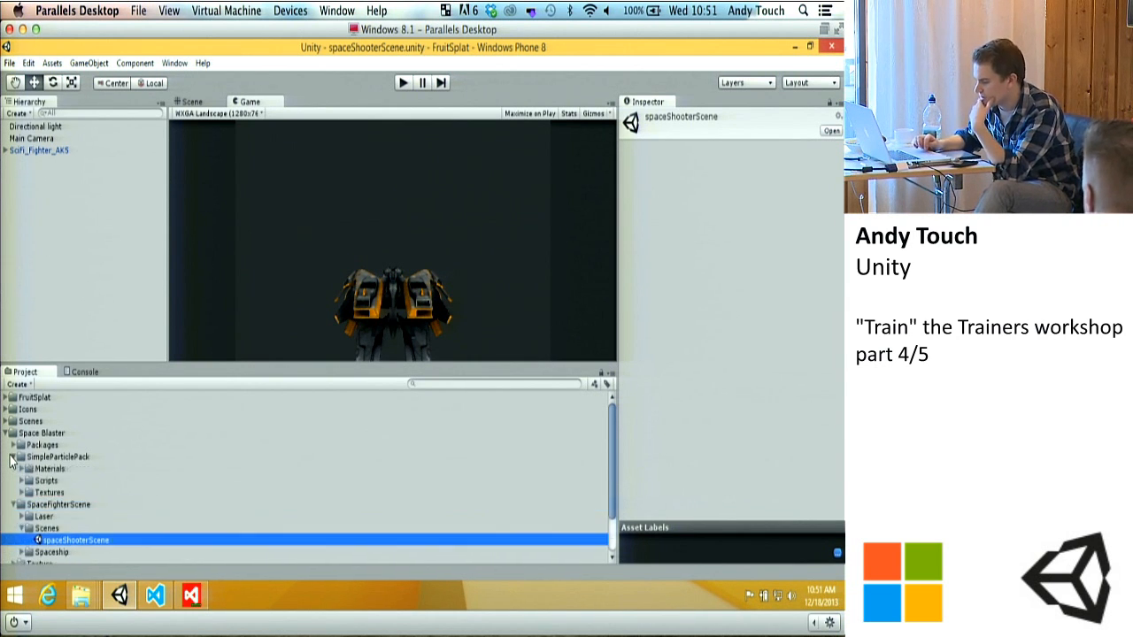
pyautogui.click(21, 469)
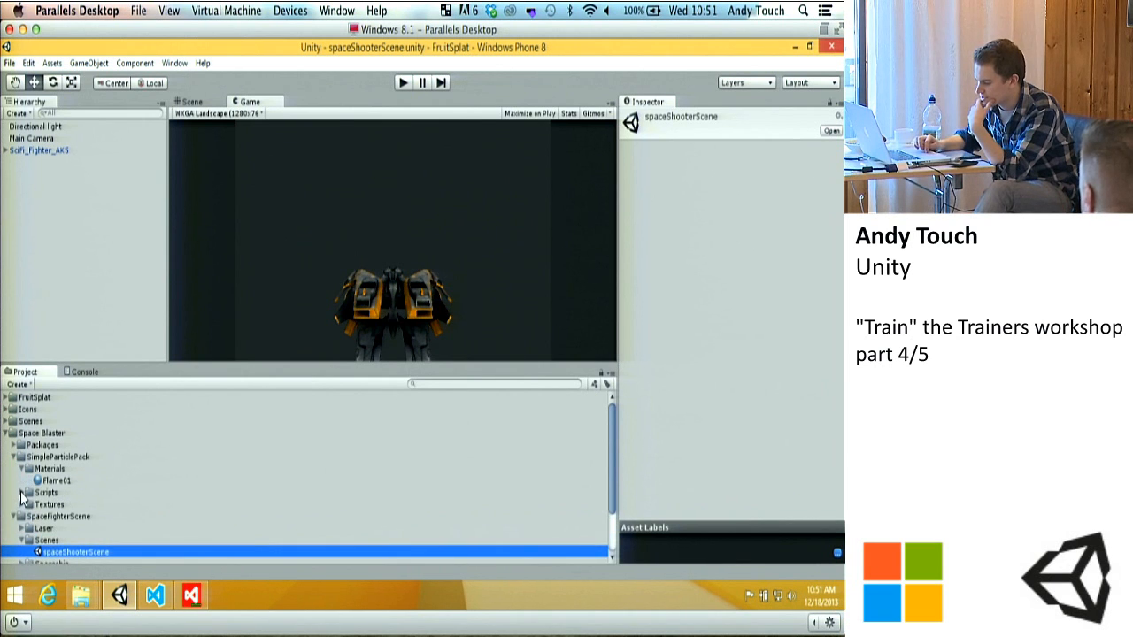
pyautogui.click(21, 493)
pyautogui.click(22, 517)
pyautogui.click(45, 528)
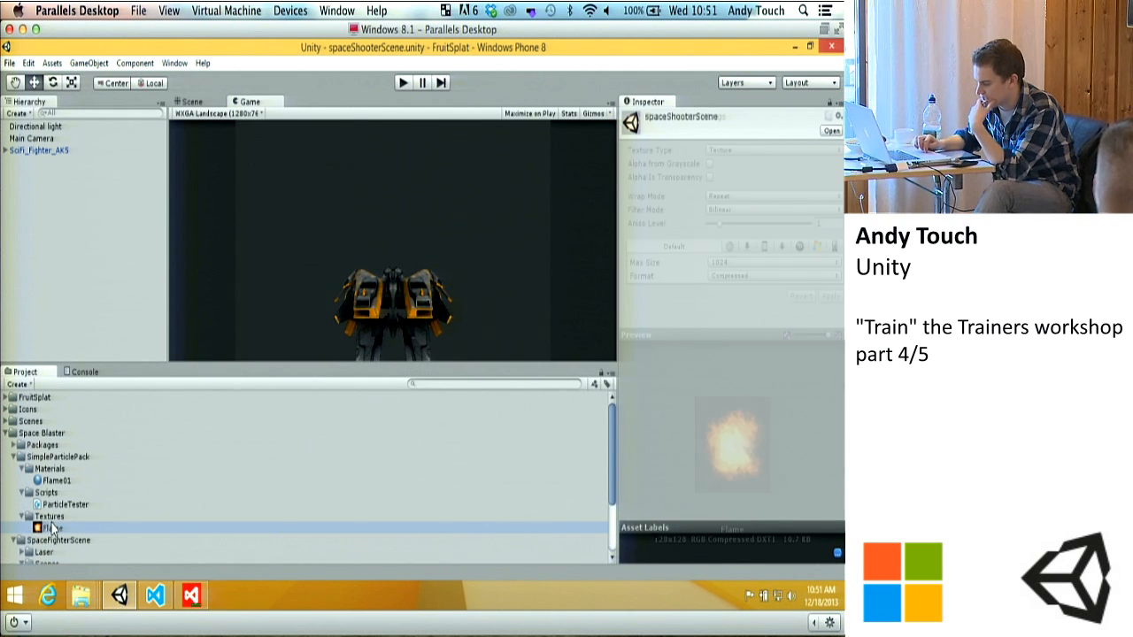
pyautogui.press('Up')
pyautogui.press('Up')
pyautogui.press('Up')
pyautogui.press('Up')
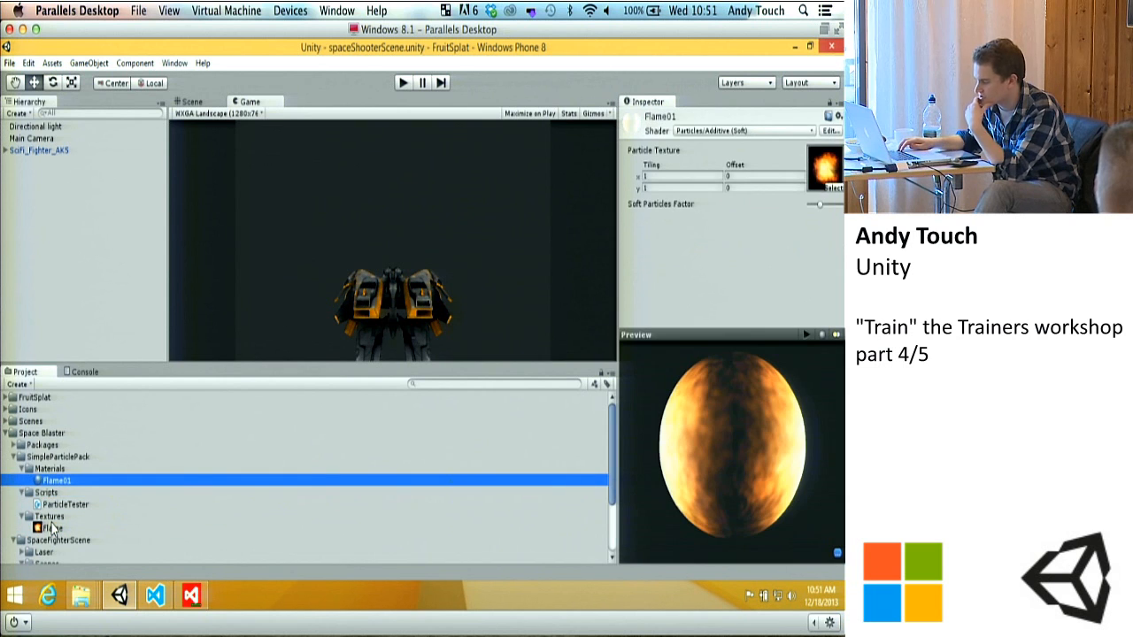
pyautogui.click(14, 457)
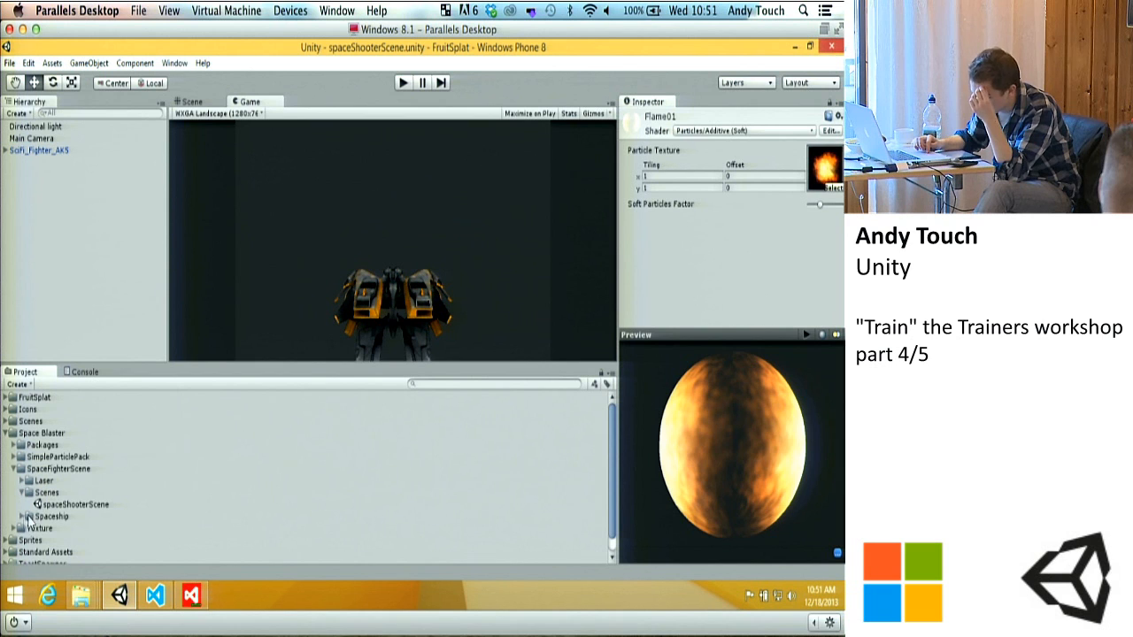
# Step: Examine the Laser prefab's components in SpaceFighterScene's Laser folder, after collapsing the neighbouring Scenes folder
pyautogui.click(21, 493)
pyautogui.click(22, 492)
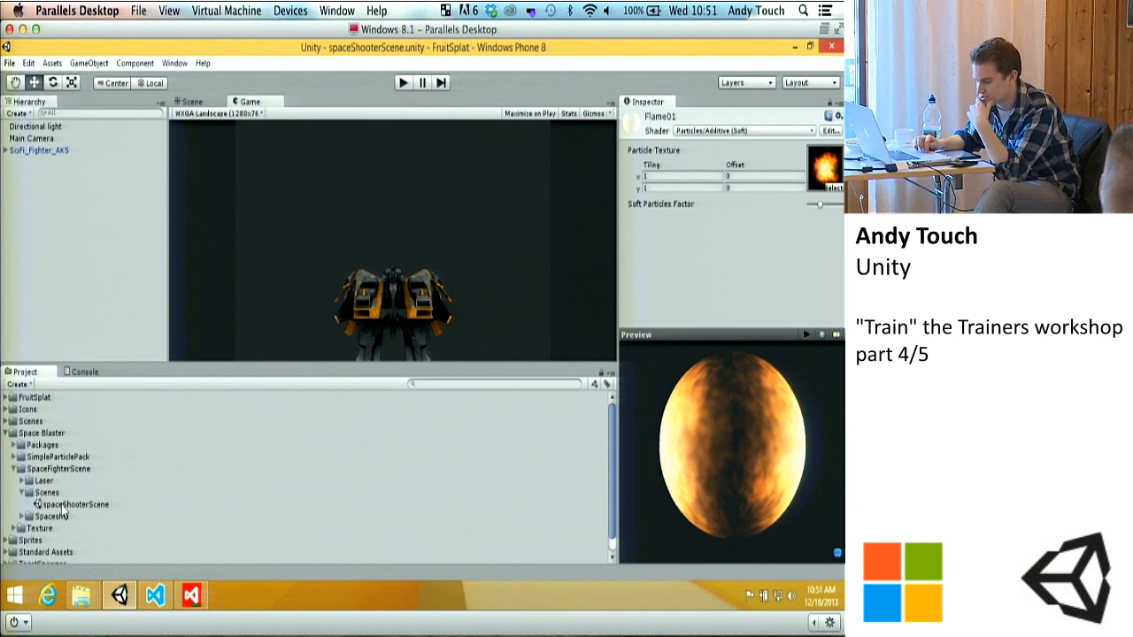
pyautogui.click(22, 492)
pyautogui.click(22, 481)
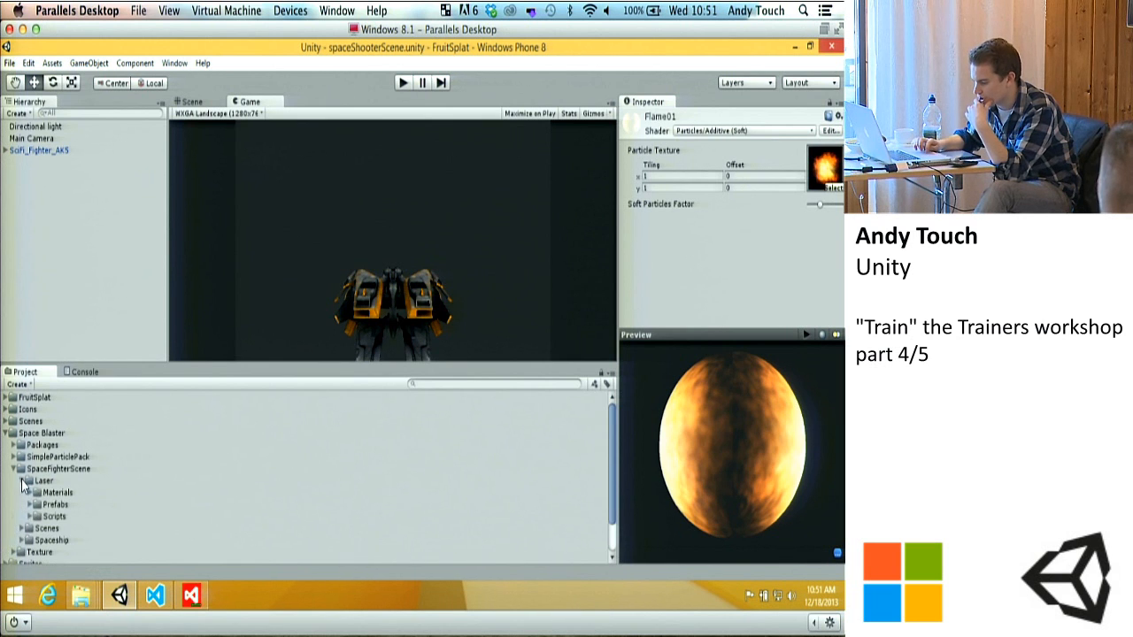
pyautogui.click(31, 505)
pyautogui.click(53, 517)
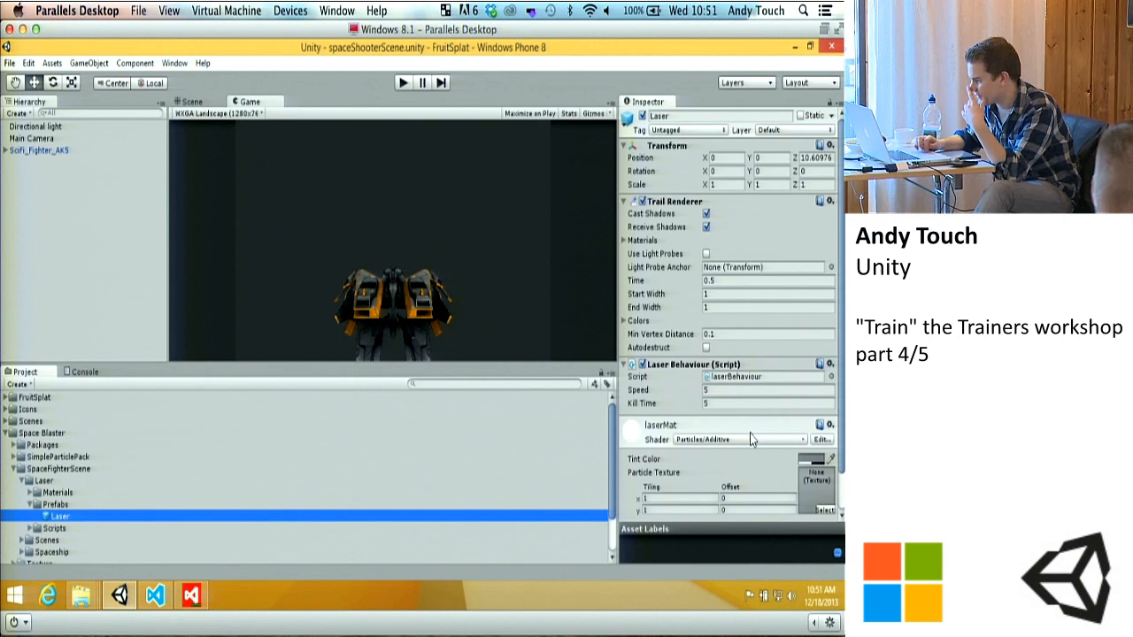
pyautogui.scroll(-2, 750, 434)
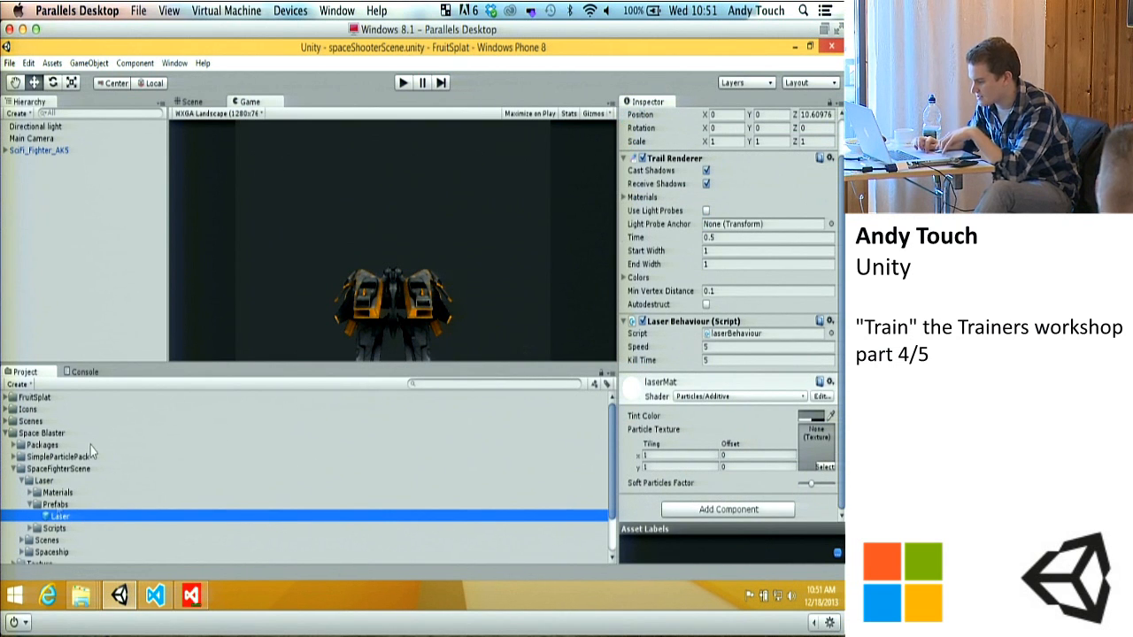
# Step: Place the Laser prefab in the scene near the spaceship and raise it to about X -20.2, Y 20.5, Z 44.5
pyautogui.click(191, 101)
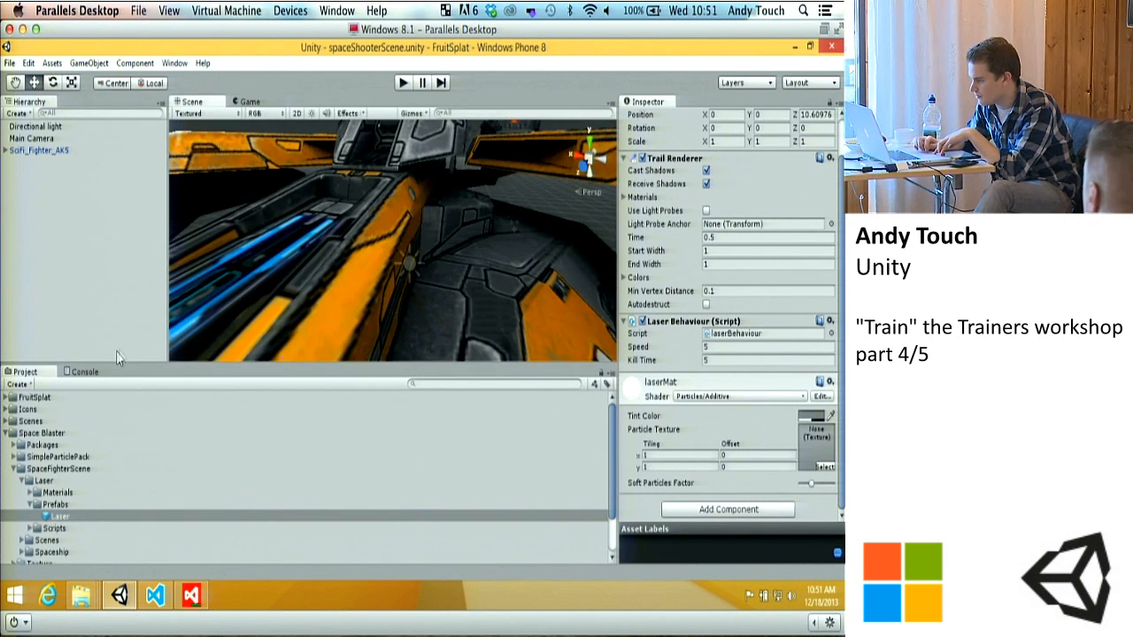
pyautogui.scroll(-5, 394, 256)
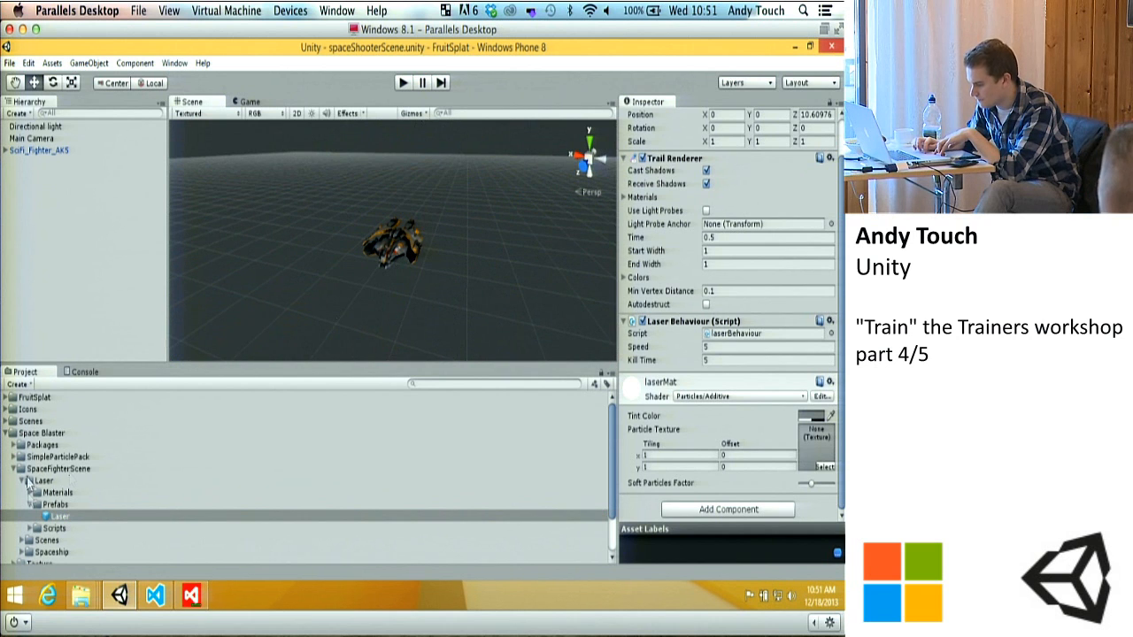
pyautogui.moveTo(59, 517)
pyautogui.mouseDown()
pyautogui.moveTo(331, 325)
pyautogui.moveTo(319, 294)
pyautogui.moveTo(327, 220)
pyautogui.moveTo(449, 255)
pyautogui.moveTo(439, 298)
pyautogui.moveTo(343, 224)
pyautogui.moveTo(434, 194)
pyautogui.moveTo(432, 301)
pyautogui.moveTo(295, 309)
pyautogui.moveTo(478, 275)
pyautogui.moveTo(506, 325)
pyautogui.moveTo(524, 293)
pyautogui.mouseUp()
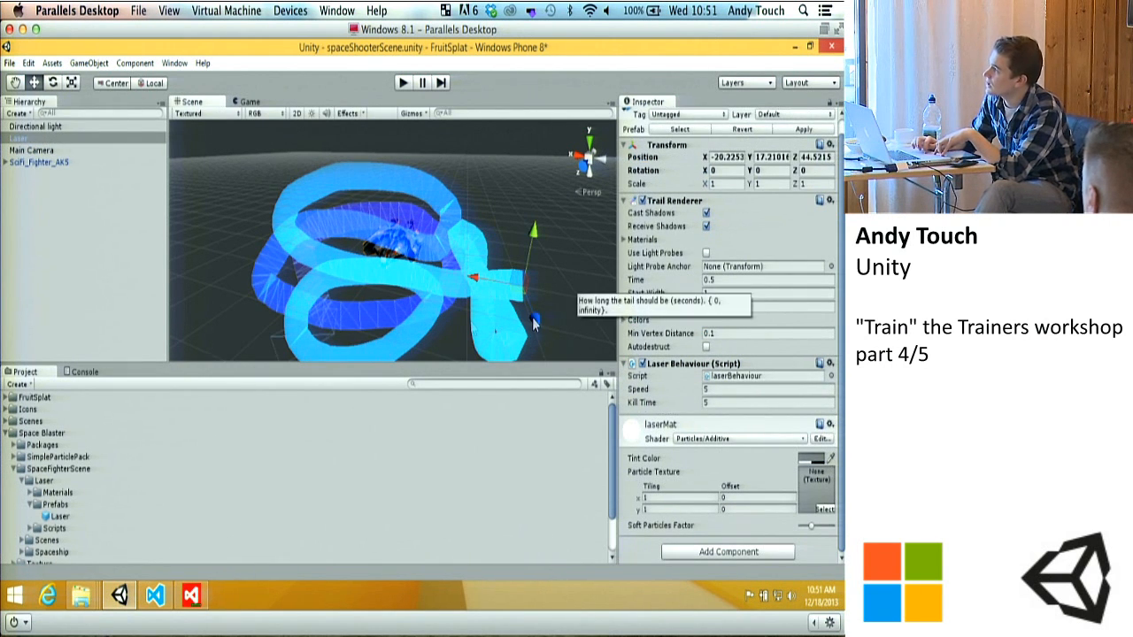
pyautogui.moveTo(533, 232); pyautogui.dragTo(555, 125)
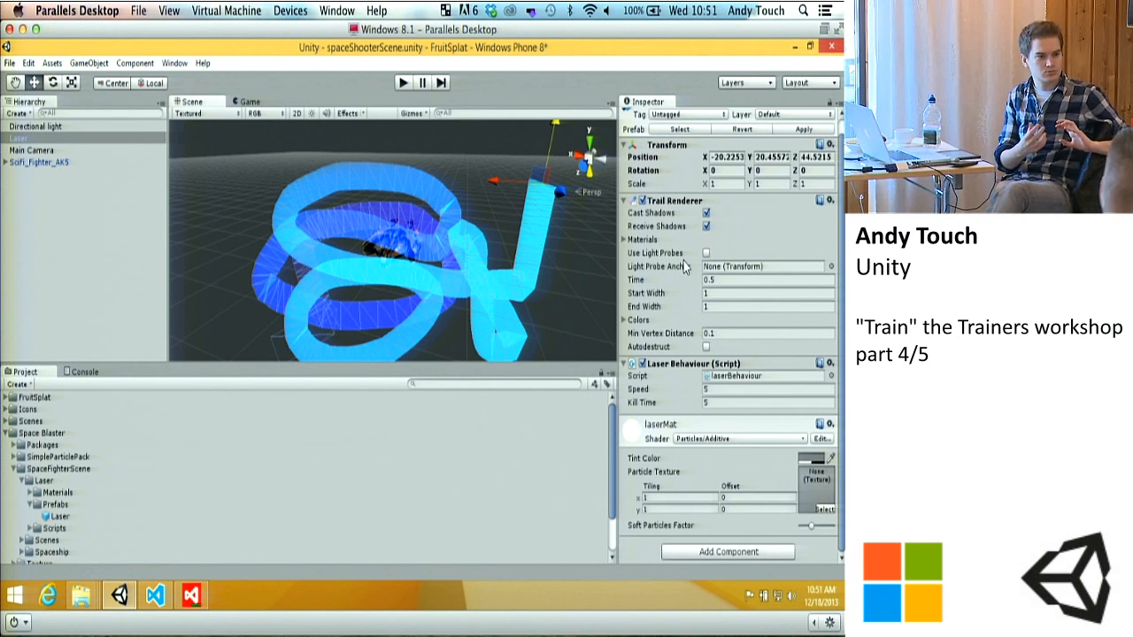
# Step: Check the Laser's trail time and start width, and move it to about X -4.45, Y 19.8 to draw its trail
pyautogui.click(725, 280)
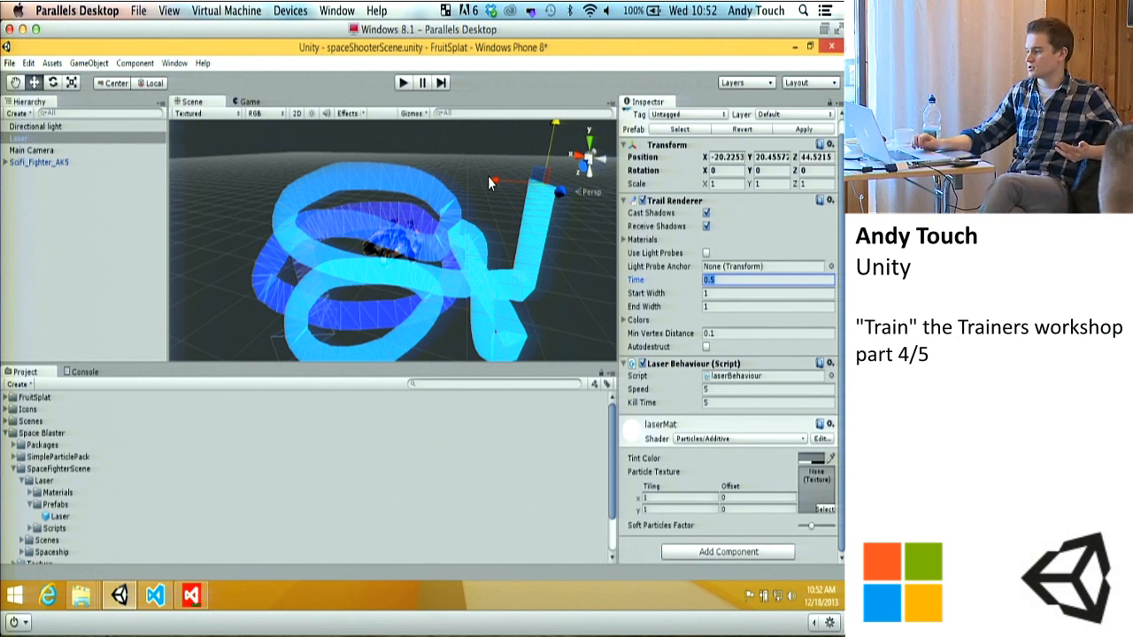
pyautogui.click(716, 292)
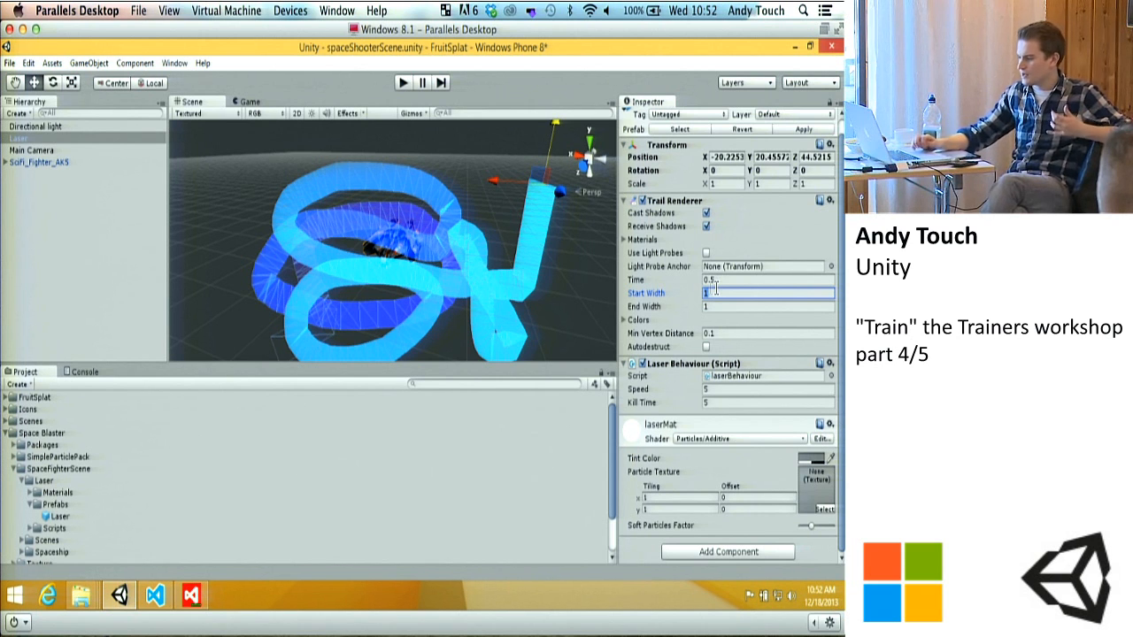
pyautogui.moveTo(492, 179); pyautogui.dragTo(229, 152)
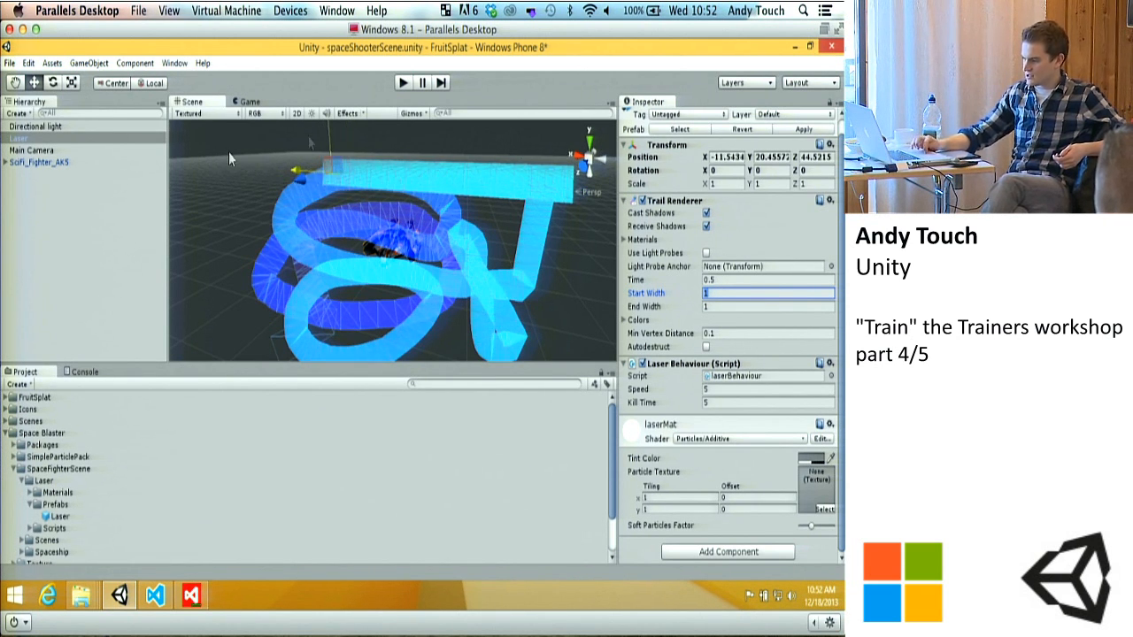
pyautogui.moveTo(326, 126)
pyautogui.mouseDown()
pyautogui.moveTo(340, 285)
pyautogui.moveTo(331, 144)
pyautogui.mouseUp()
pyautogui.moveTo(296, 177); pyautogui.dragTo(187, 177)
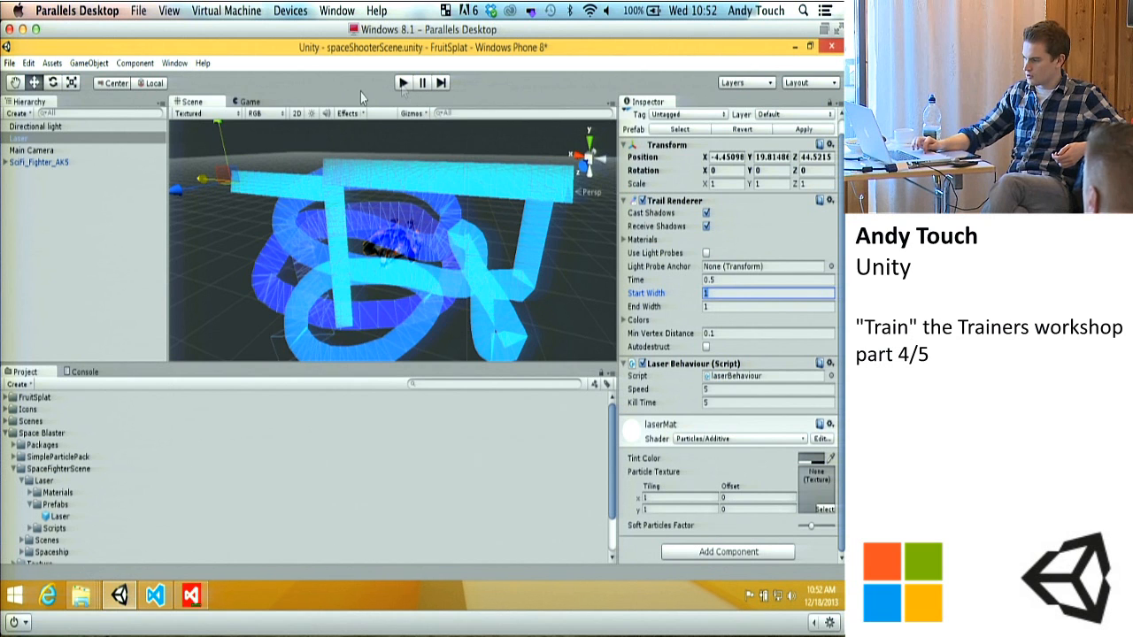
# Step: Test-play the scene with the Scene and Game views side by side, watch the Laser object, and restore the tabbed views
pyautogui.click(249, 101)
pyautogui.moveTo(250, 101); pyautogui.dragTo(516, 180)
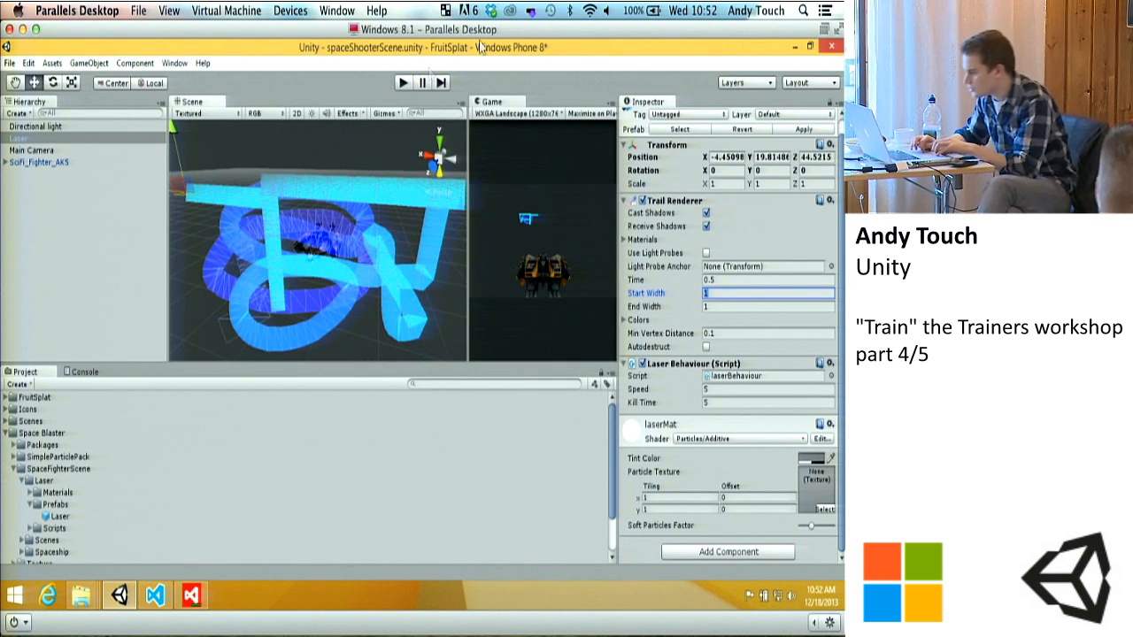
pyautogui.hotkey('ctrl', 'p')
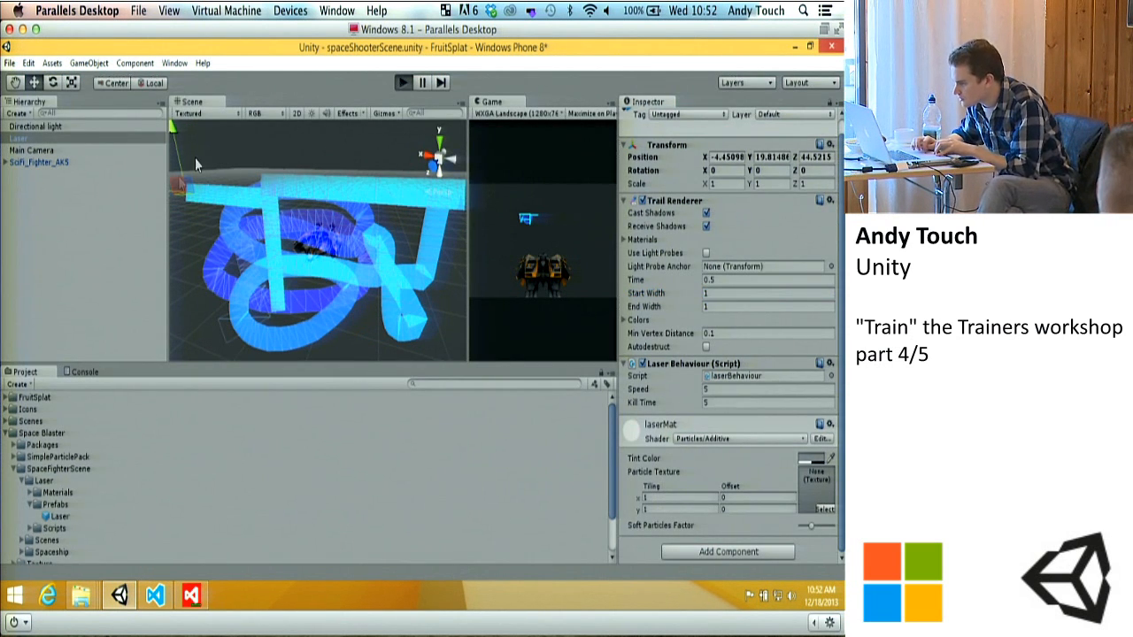
pyautogui.click(28, 137)
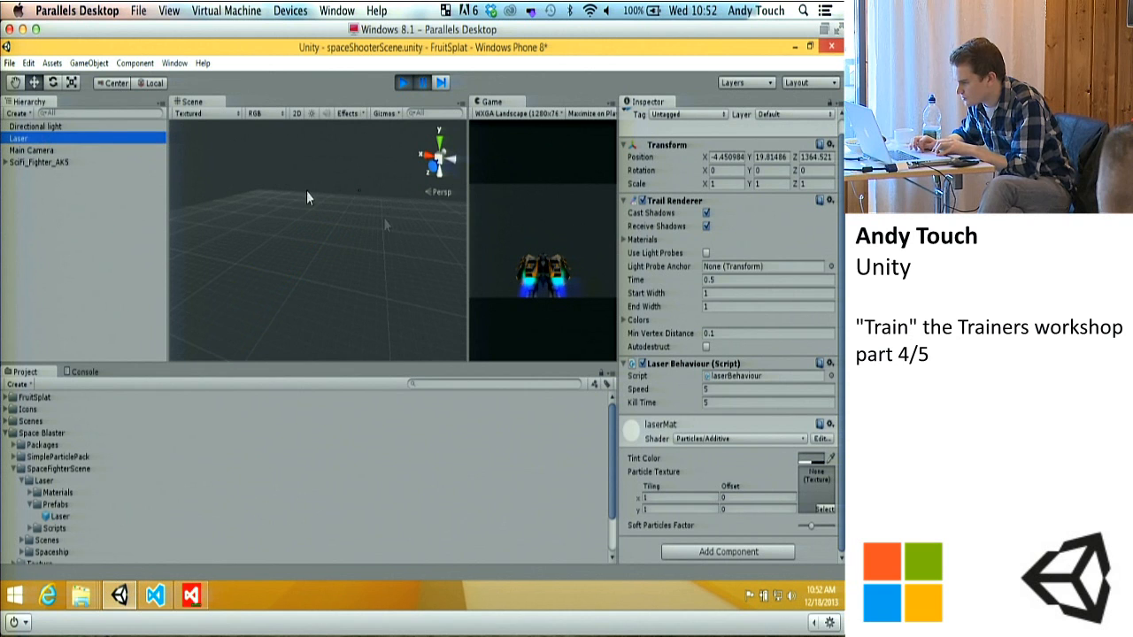
pyautogui.press('f')
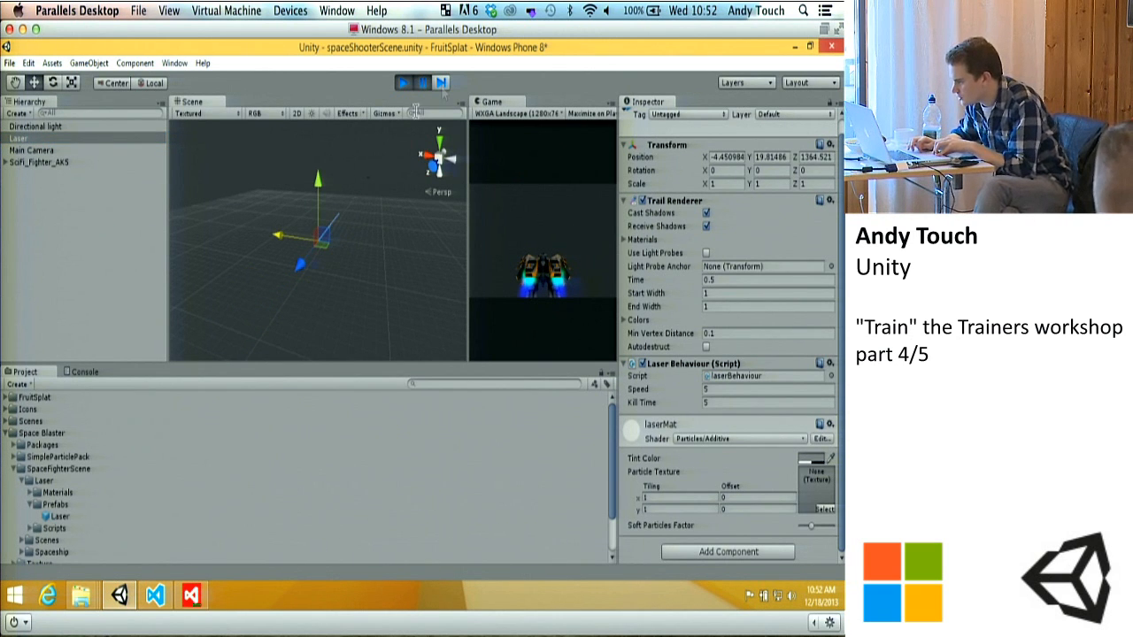
pyautogui.keyDown('alt'); pyautogui.moveTo(318, 260); pyautogui.dragTo(198, 257); pyautogui.keyUp('alt')
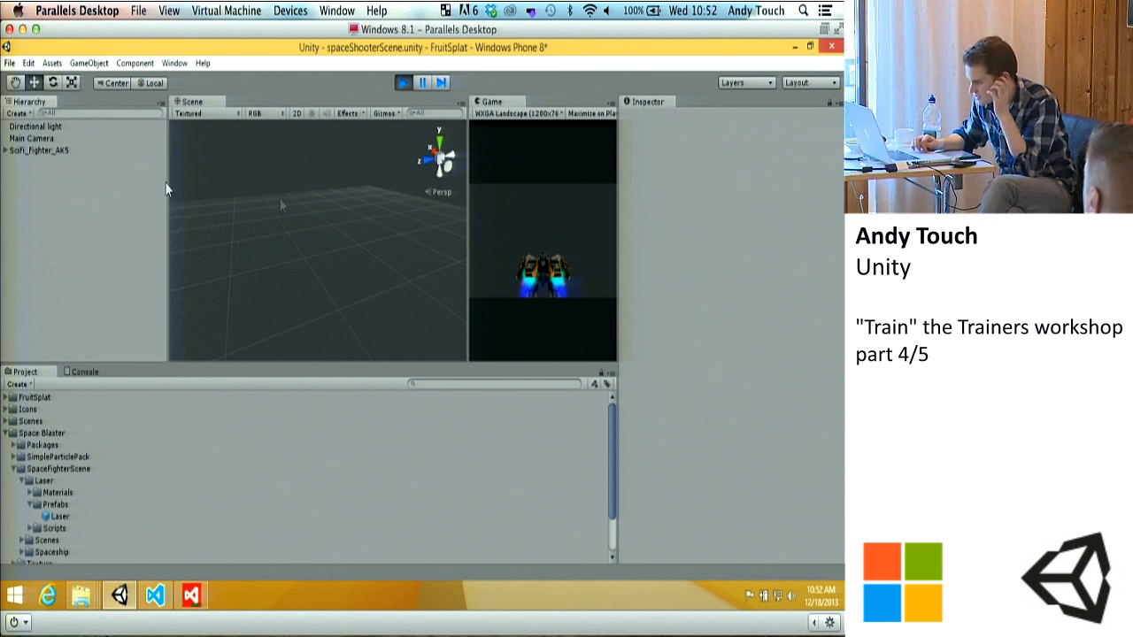
pyautogui.click(404, 83)
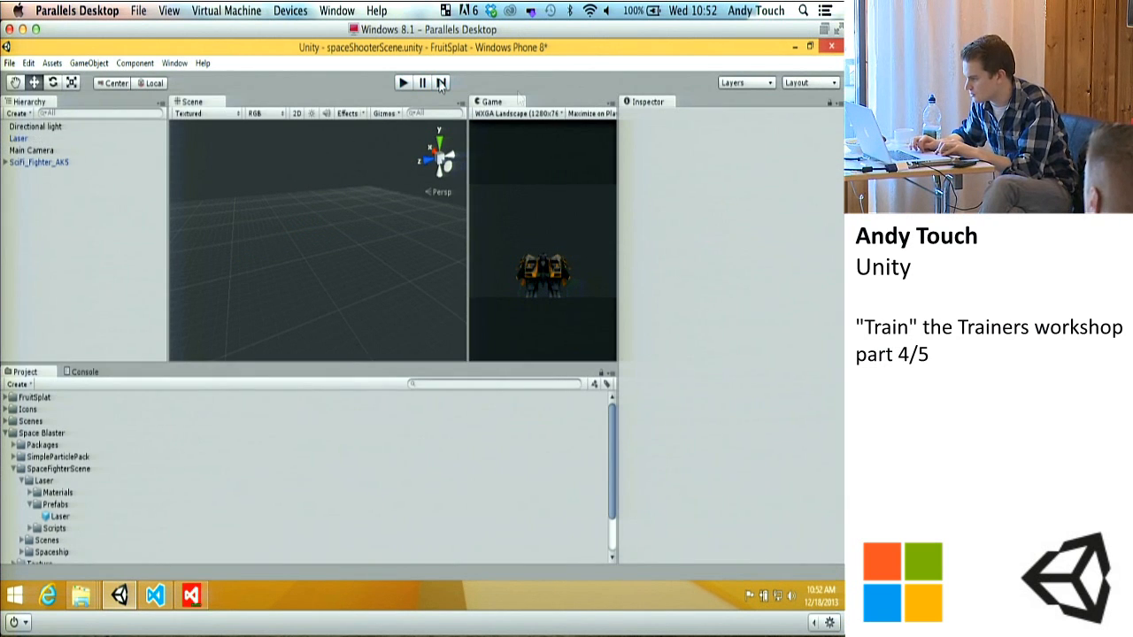
pyautogui.moveTo(492, 102); pyautogui.dragTo(248, 212)
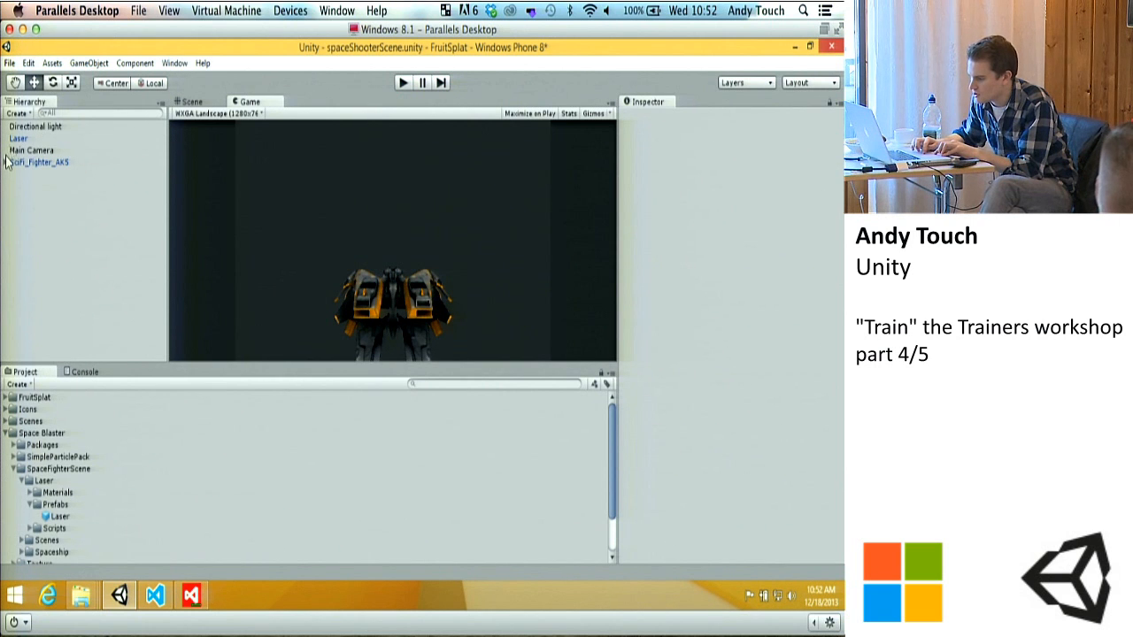
# Step: Examine the spaceship's Mesh Renderer, Animator, Rigidbody and material settings and list its child objects
pyautogui.click(35, 163)
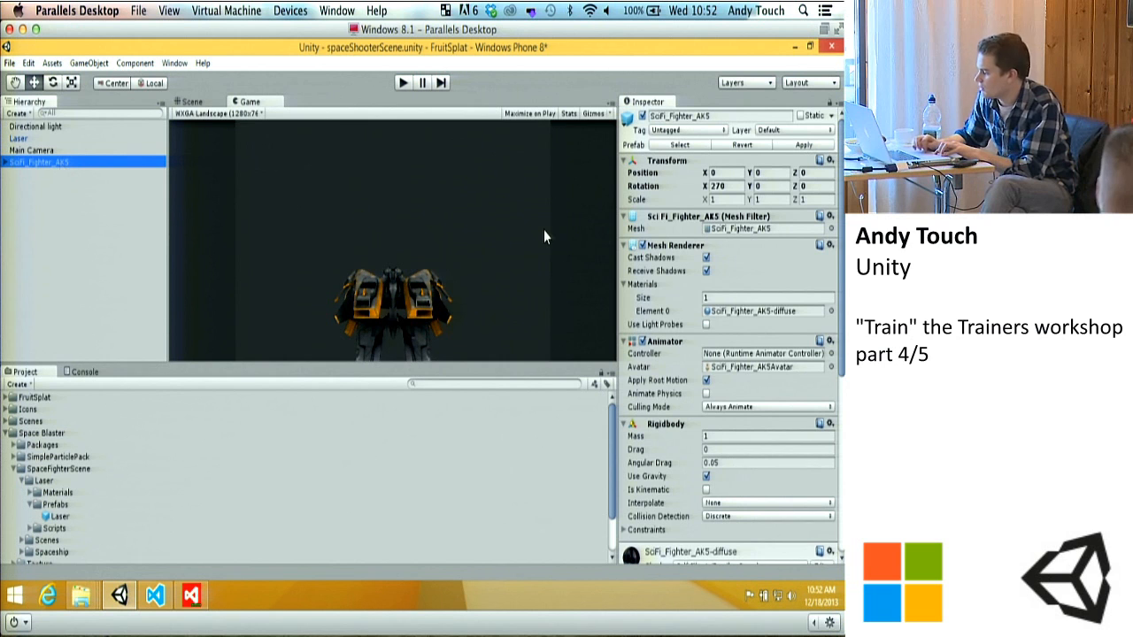
pyautogui.scroll(-6, 744, 253)
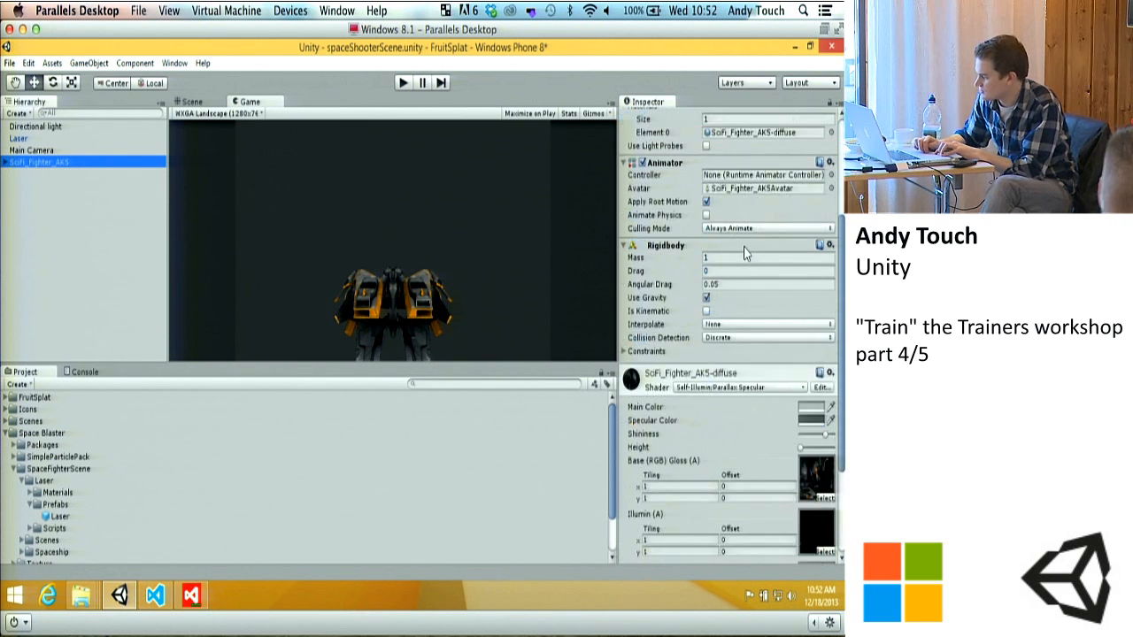
pyautogui.scroll(4, 753, 325)
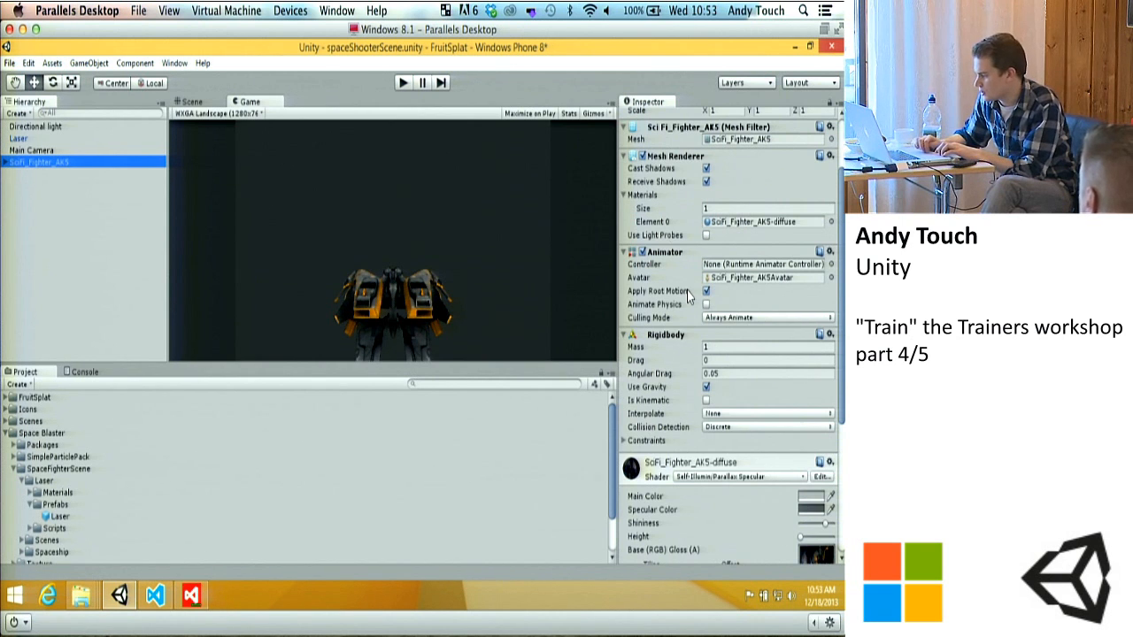
pyautogui.scroll(-3, 700, 297)
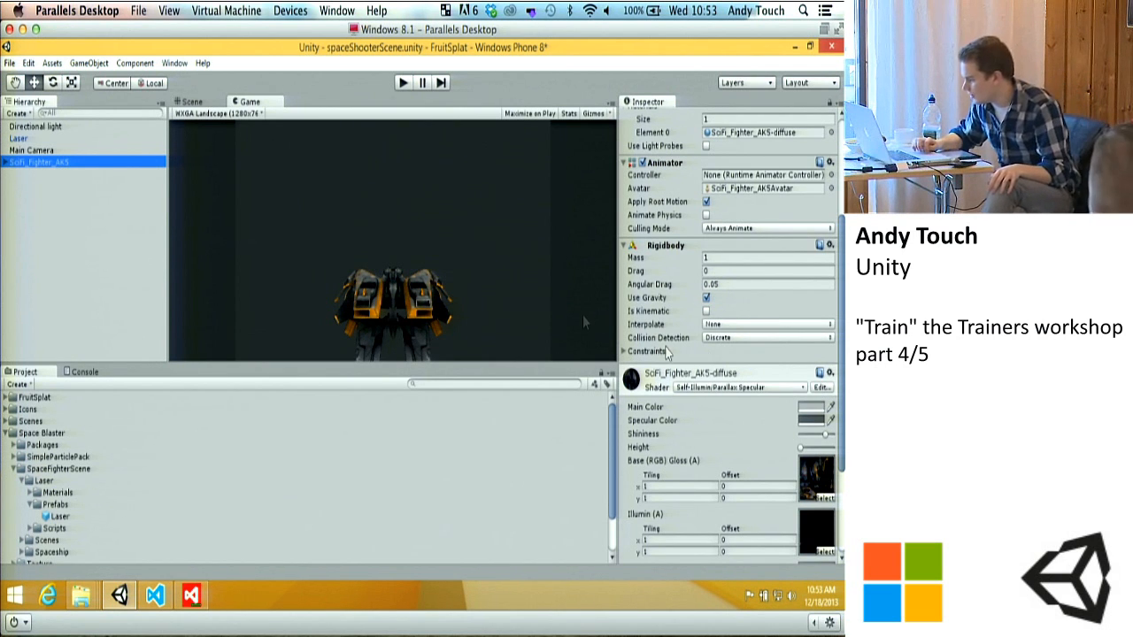
pyautogui.click(4, 166)
pyautogui.click(5, 165)
pyautogui.click(4, 165)
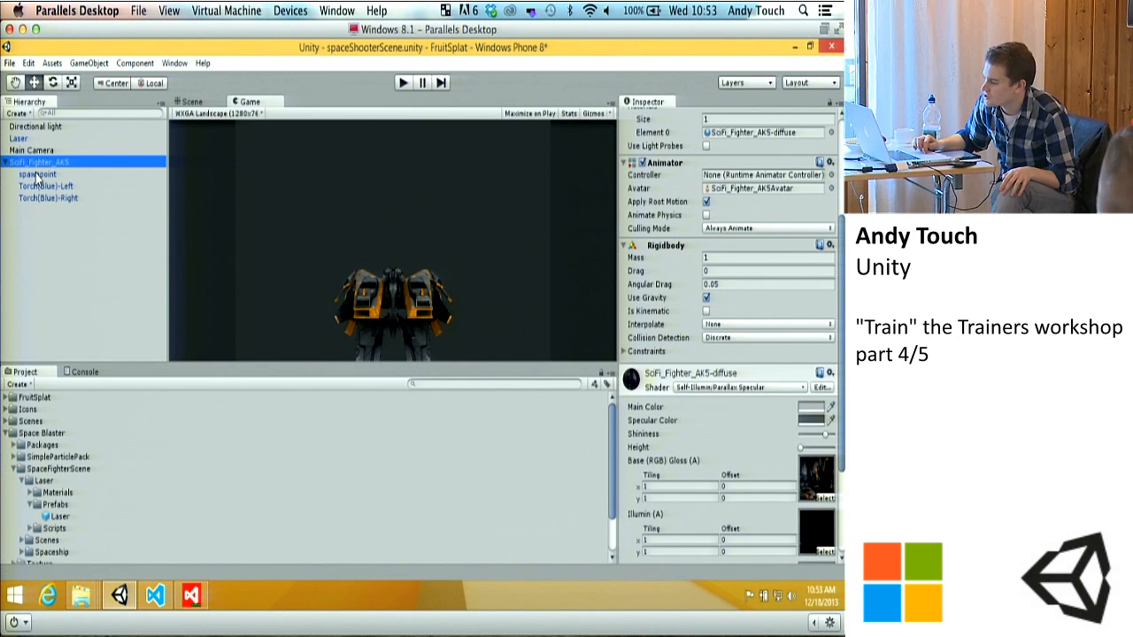
# Step: Examine where the spaceship's spawnpoint sits in the Scene view, and collapse the ship's child objects
pyautogui.click(200, 103)
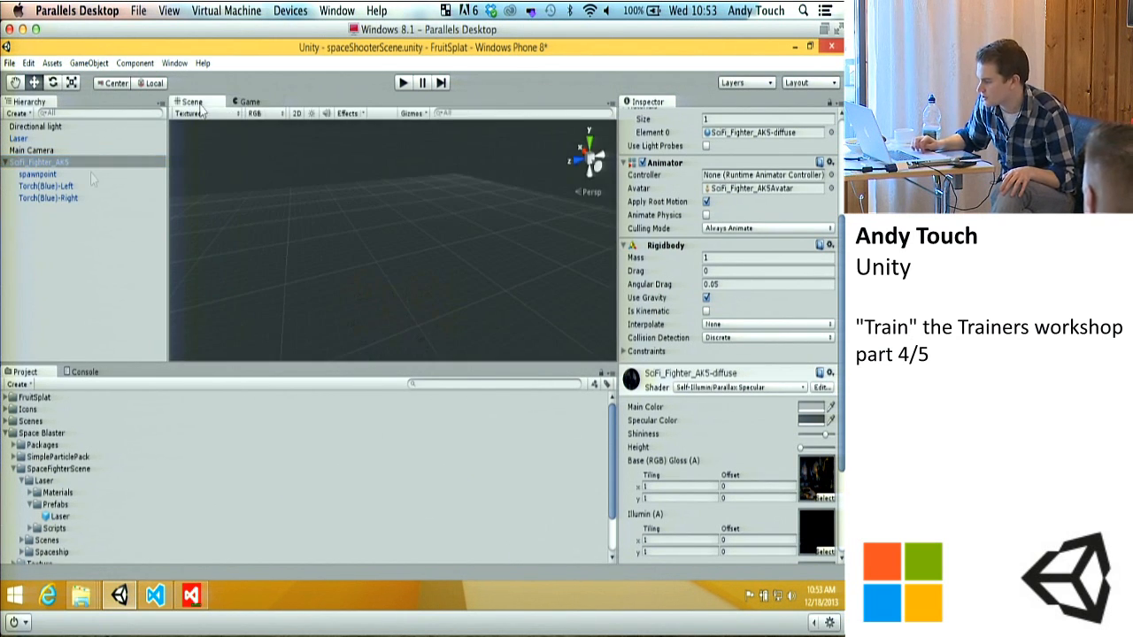
pyautogui.doubleClick(38, 173)
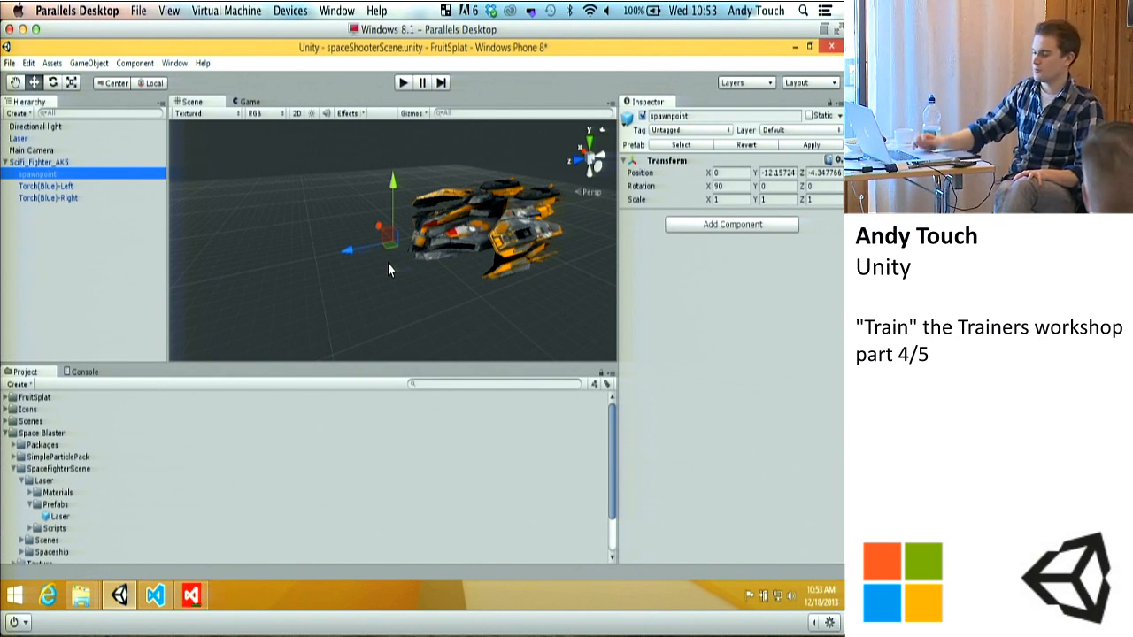
pyautogui.click(51, 275)
pyautogui.click(6, 162)
# Step: Create a cube in front of the spaceship, frame it in the Scene view and deselect it
pyautogui.click(89, 63)
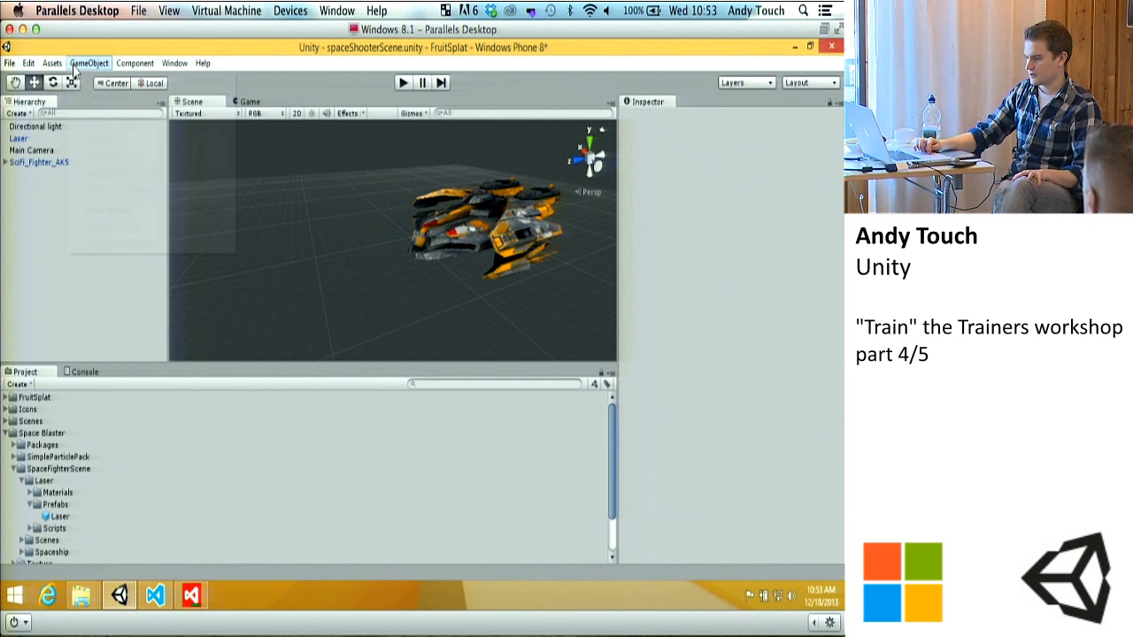
pyautogui.moveTo(88, 95)
pyautogui.click(270, 255)
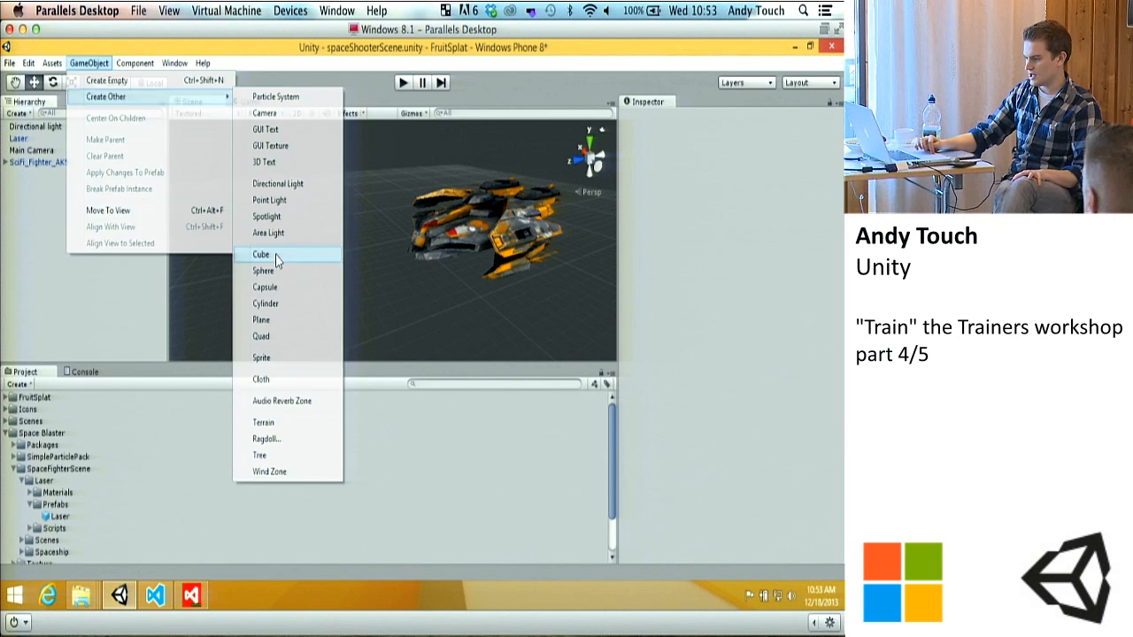
pyautogui.press('f')
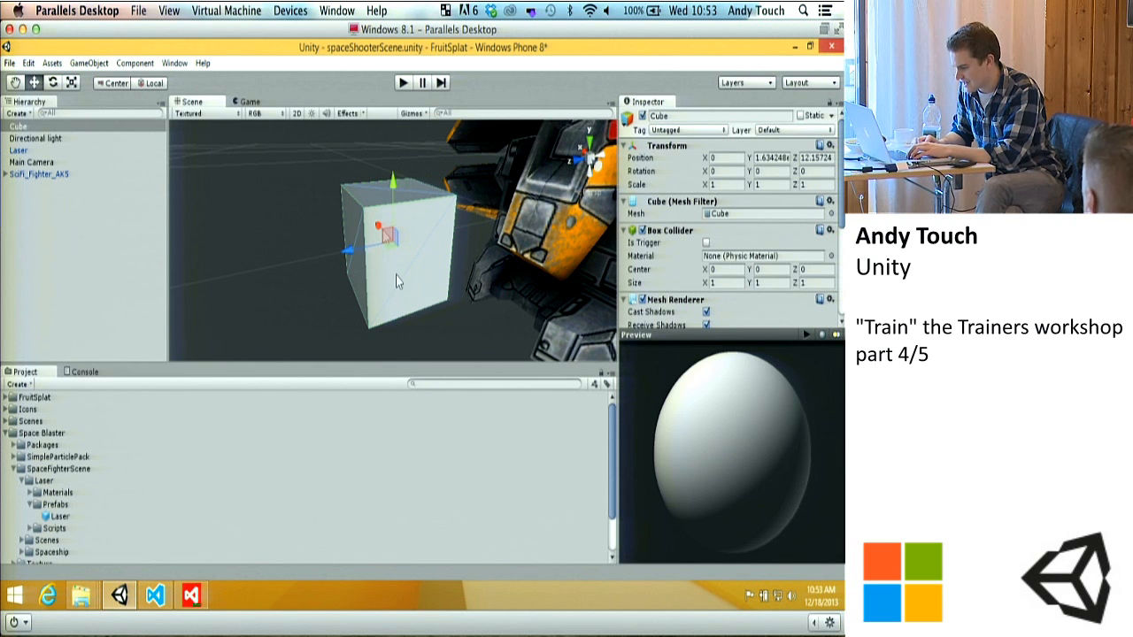
pyautogui.click(54, 228)
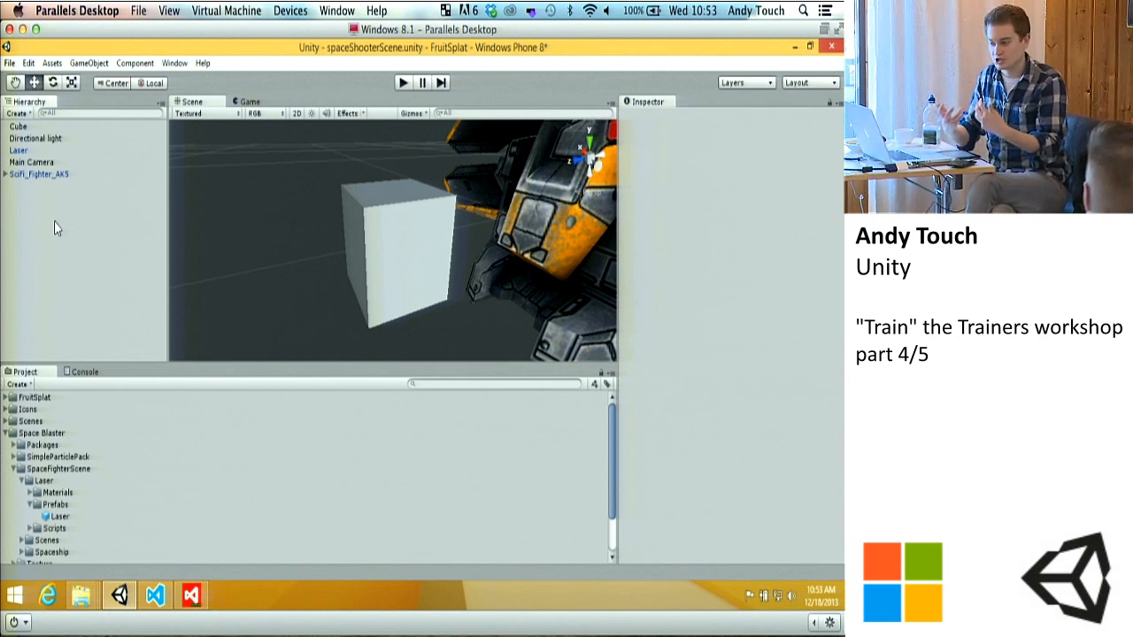
# Step: Create a sphere and move it along the Z axis so it protrudes from the cube's front face
pyautogui.click(16, 127)
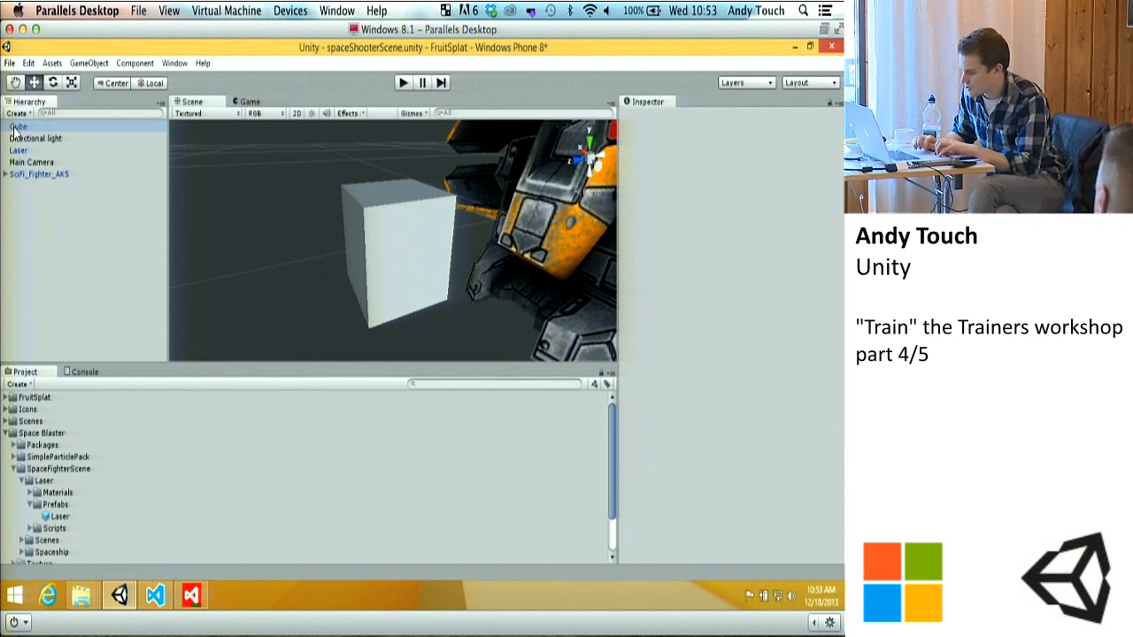
pyautogui.click(83, 226)
pyautogui.click(82, 64)
pyautogui.moveTo(96, 99)
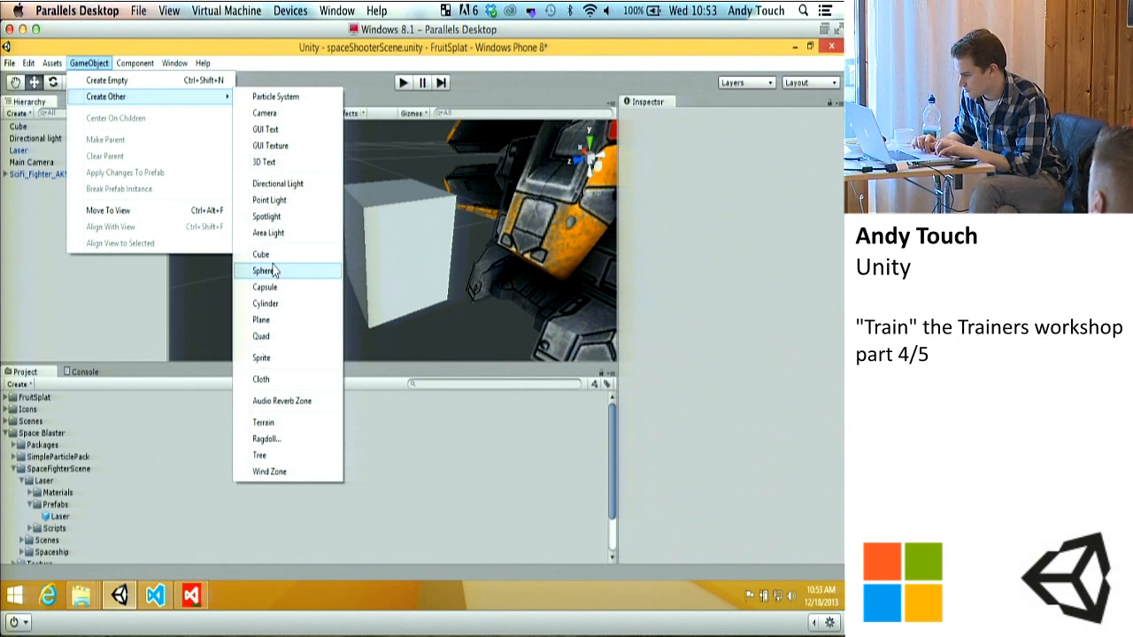
pyautogui.click(265, 271)
pyautogui.moveTo(394, 250); pyautogui.dragTo(309, 257)
pyautogui.click(73, 258)
pyautogui.click(17, 188)
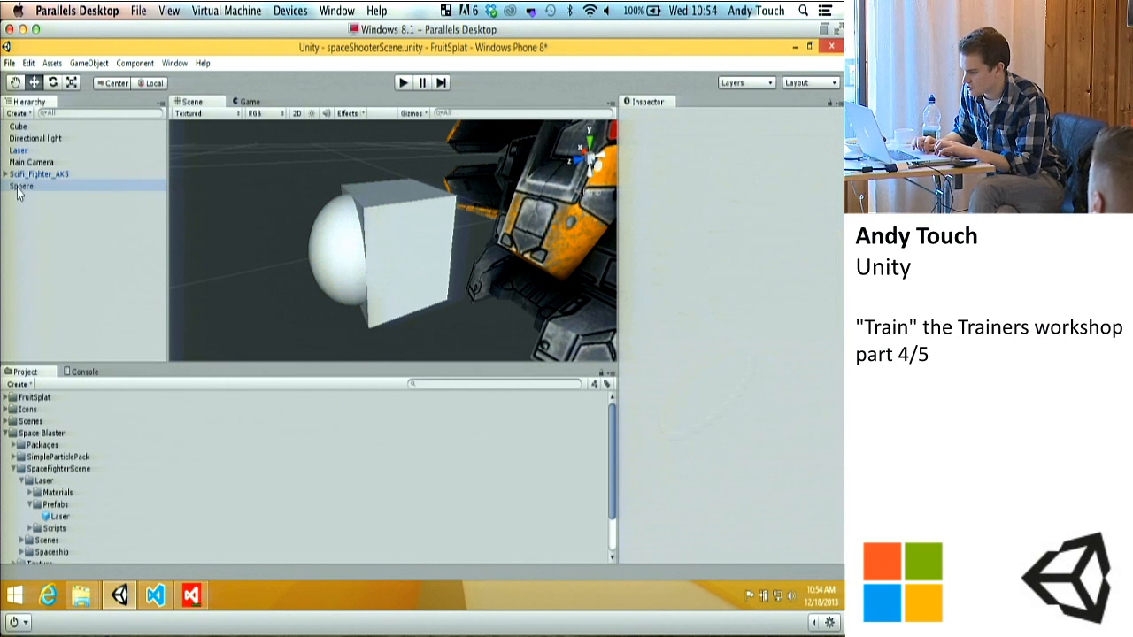
# Step: Compare the Cube and Sphere as separate objects, trying a small vertical move of the cube on its own
pyautogui.click(23, 128)
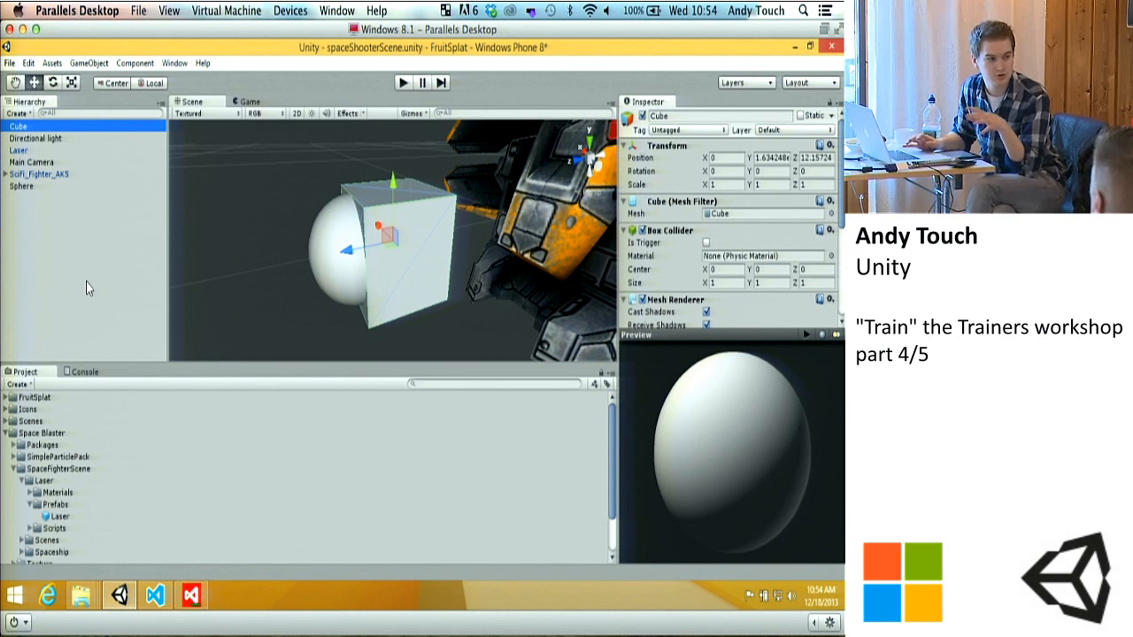
pyautogui.click(40, 218)
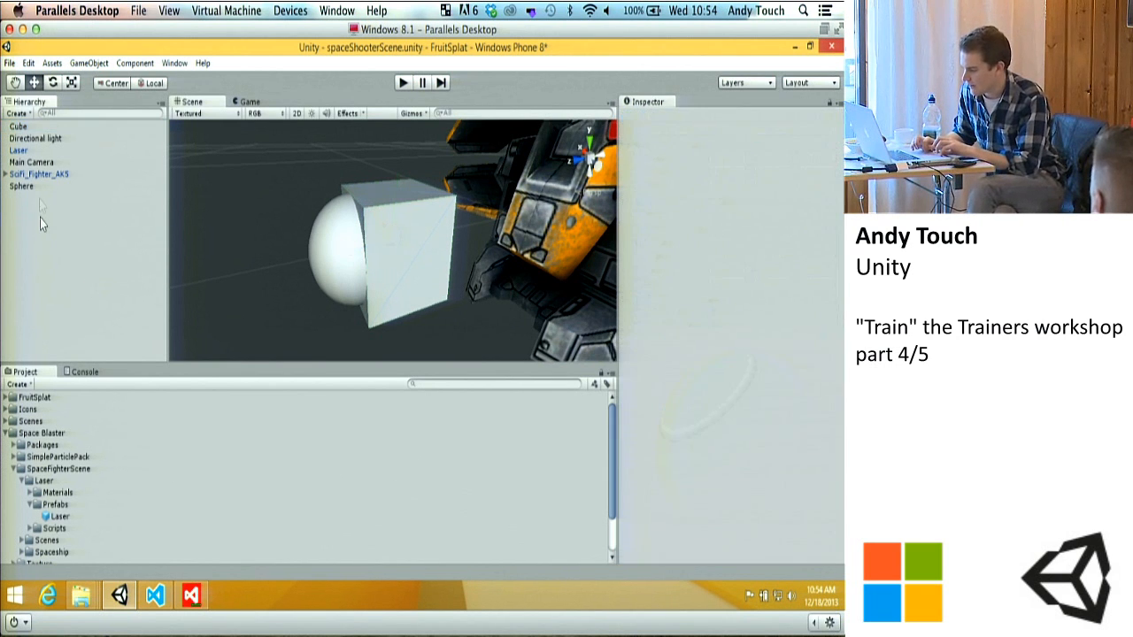
pyautogui.click(24, 187)
pyautogui.click(18, 127)
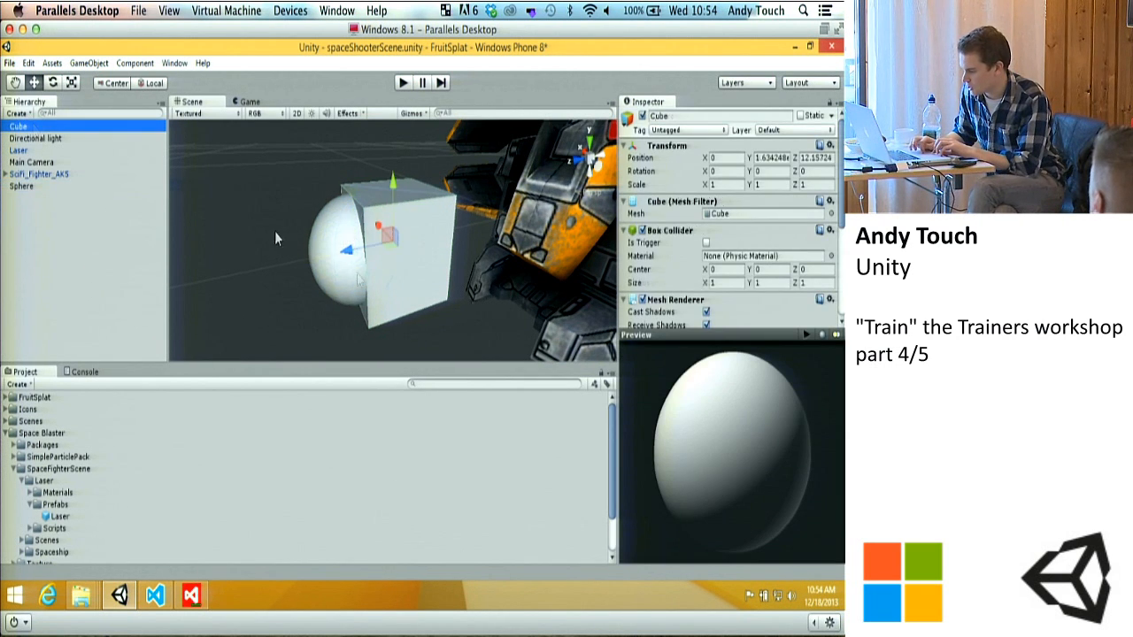
pyautogui.moveTo(395, 206)
pyautogui.mouseDown()
pyautogui.moveTo(393, 184)
pyautogui.moveTo(398, 221)
pyautogui.moveTo(394, 211)
pyautogui.mouseUp()
pyautogui.click(35, 220)
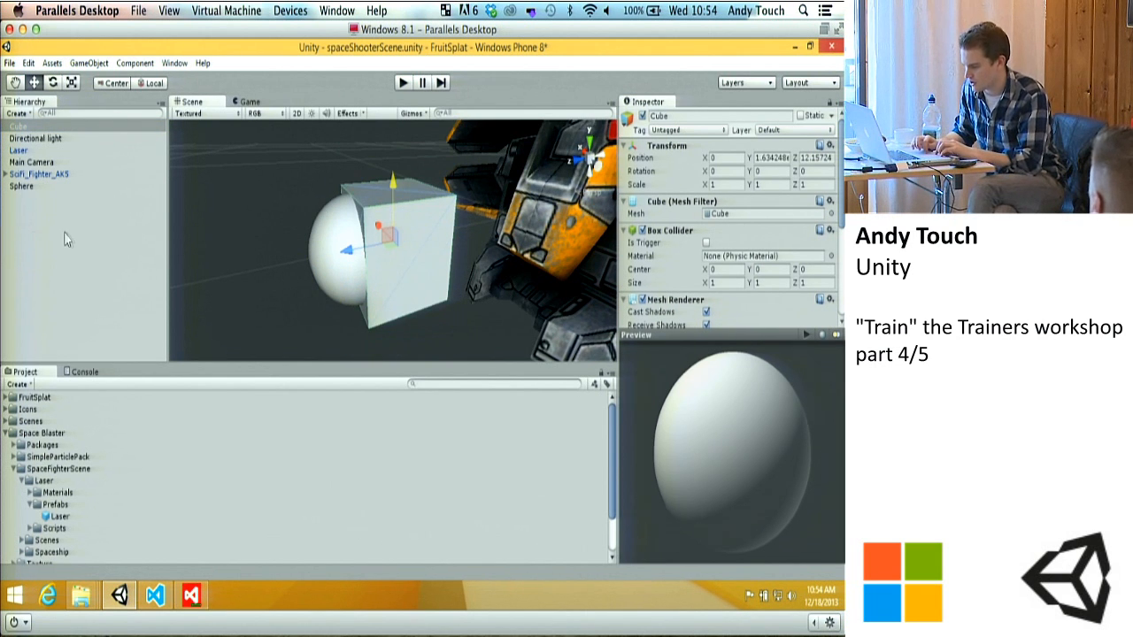
pyautogui.click(25, 186)
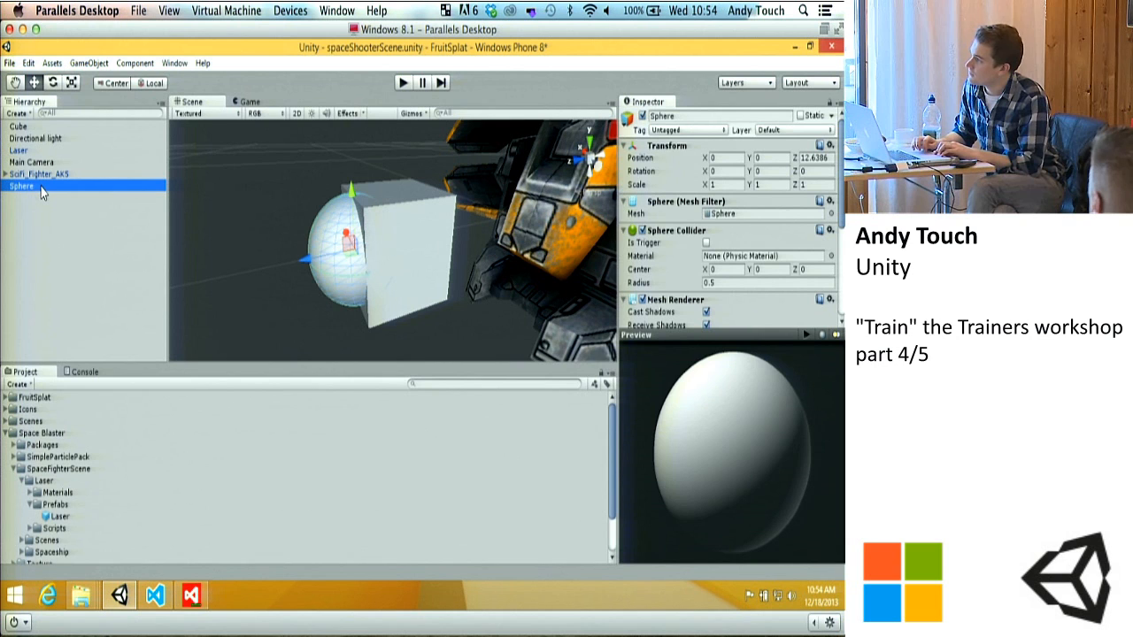
# Step: Make the Sphere a child of the Cube and move the cube slightly down along with it
pyautogui.moveTo(41, 193); pyautogui.dragTo(51, 129)
pyautogui.click(21, 127)
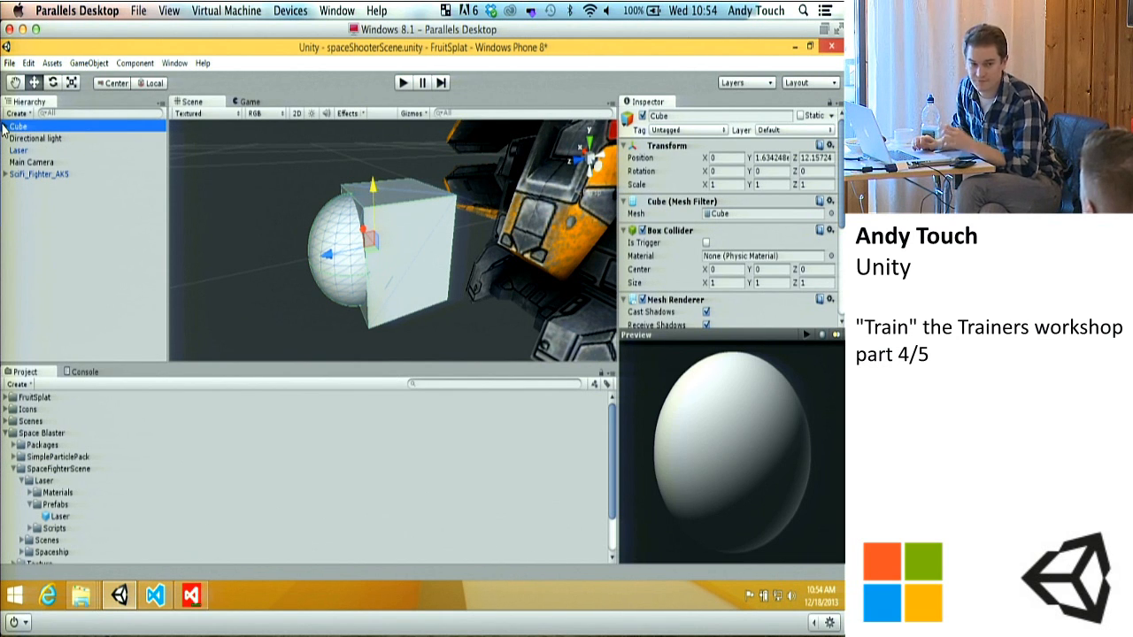
pyautogui.click(6, 127)
pyautogui.click(34, 139)
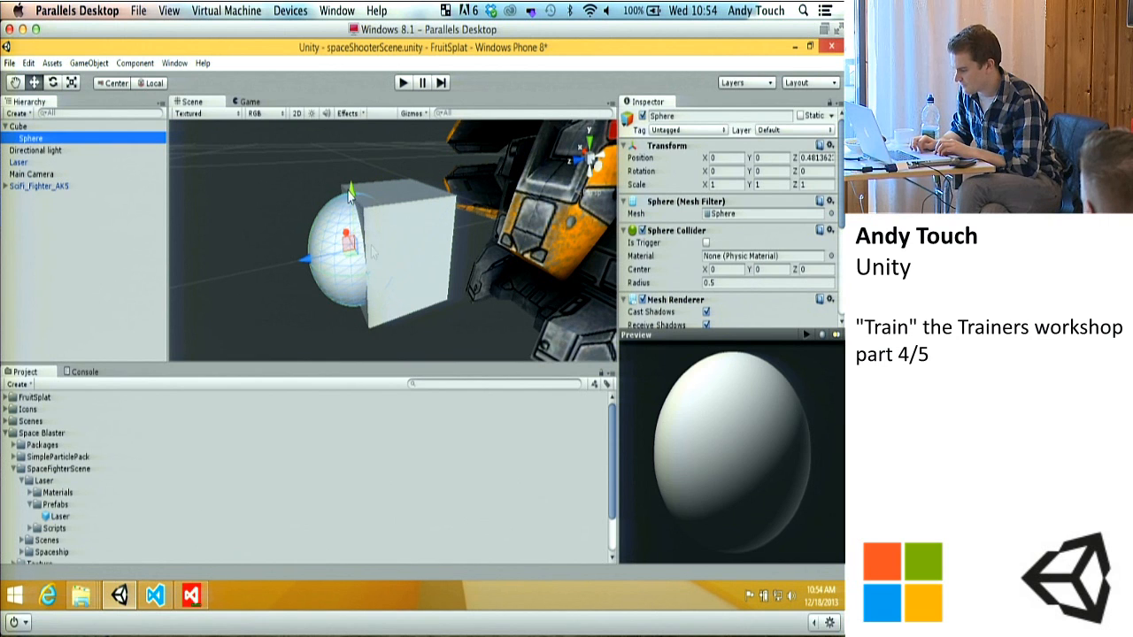
pyautogui.click(49, 126)
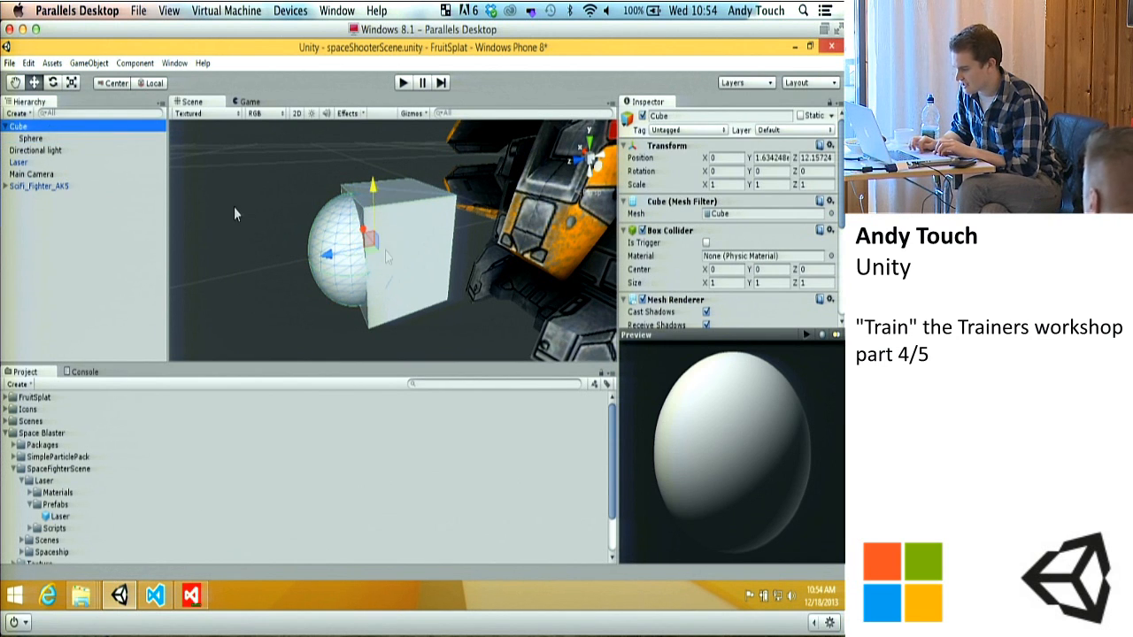
pyautogui.moveTo(381, 199)
pyautogui.mouseDown()
pyautogui.moveTo(373, 189)
pyautogui.moveTo(376, 262)
pyautogui.moveTo(381, 221)
pyautogui.mouseUp()
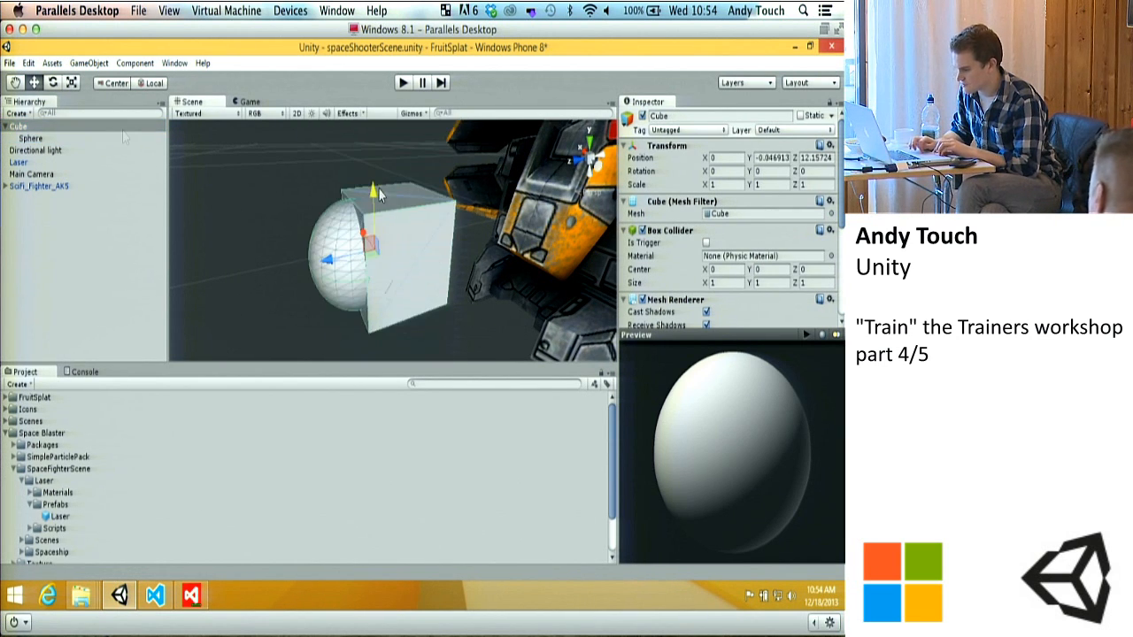
# Step: Move the child sphere away from the cube to about Z 1.05 and shrink it to about 0.42 in Y and somewhat in Z
pyautogui.click(53, 139)
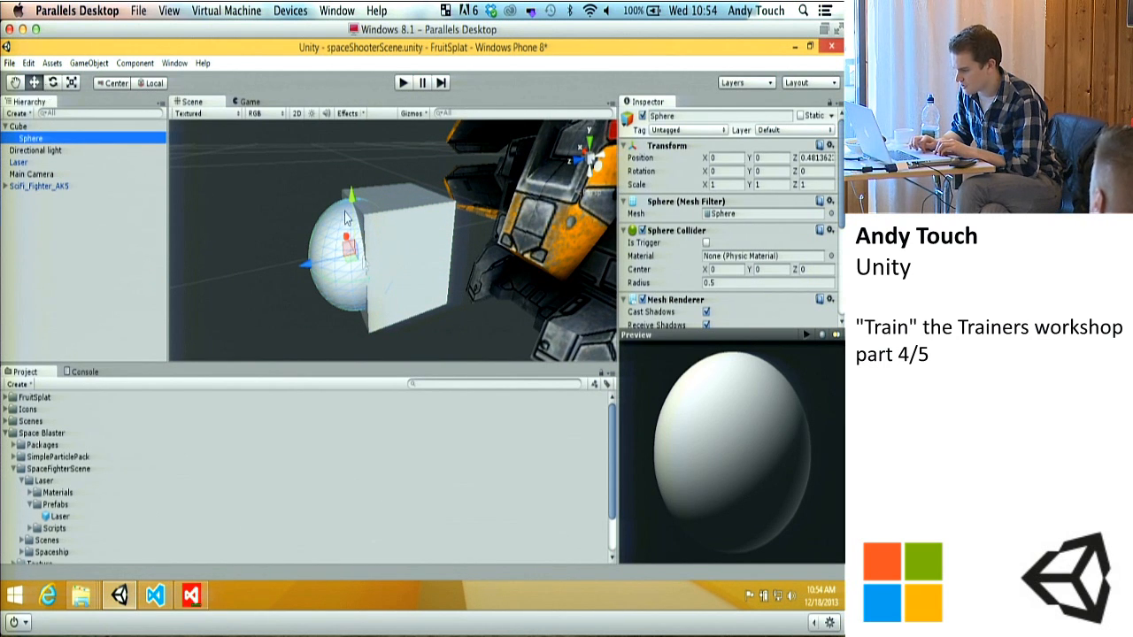
pyautogui.moveTo(307, 266); pyautogui.dragTo(206, 189)
pyautogui.click(72, 82)
pyautogui.moveTo(293, 208); pyautogui.dragTo(293, 244)
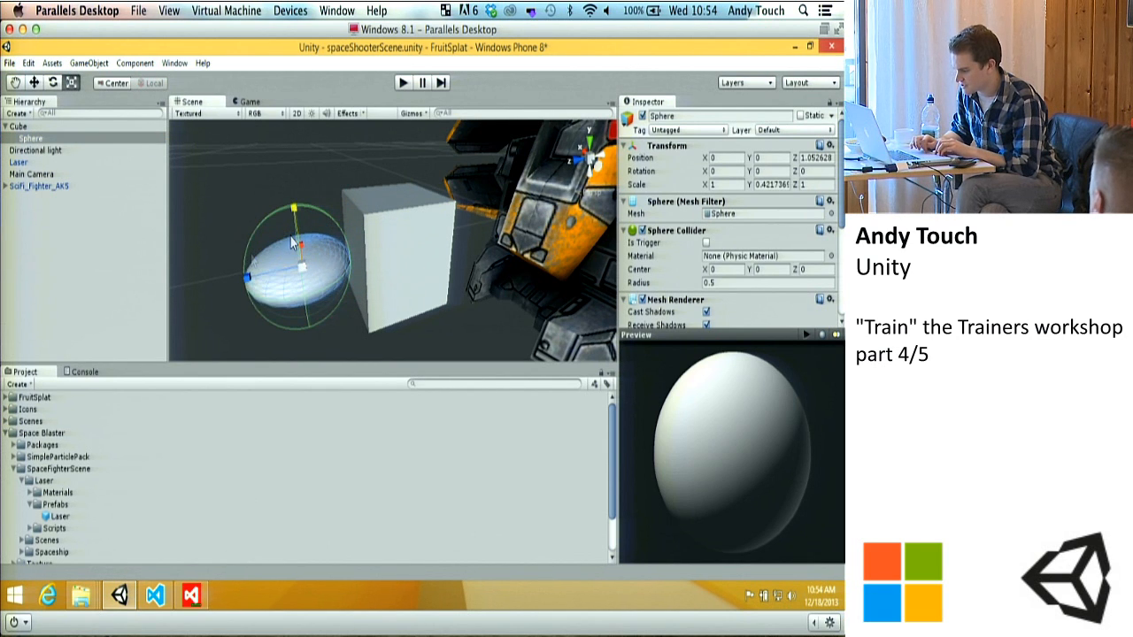
pyautogui.moveTo(247, 278); pyautogui.dragTo(269, 280)
# Step: Select the parent cube and move it slightly up together with its child sphere
pyautogui.moveTo(14, 133); pyautogui.dragTo(27, 127)
pyautogui.click(20, 127)
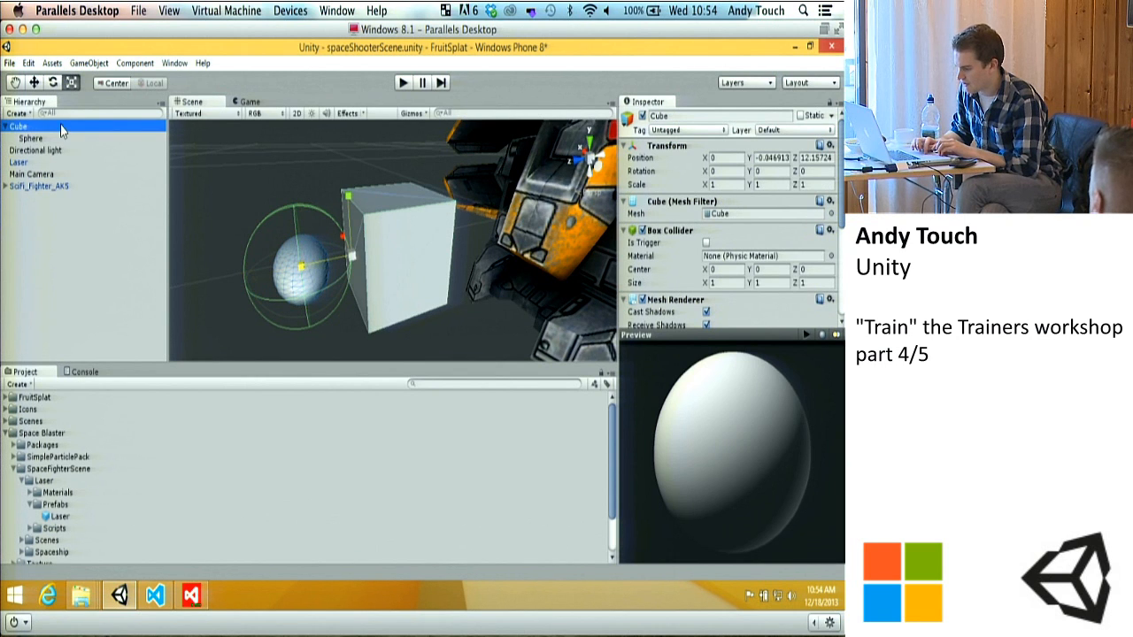
pyautogui.click(34, 82)
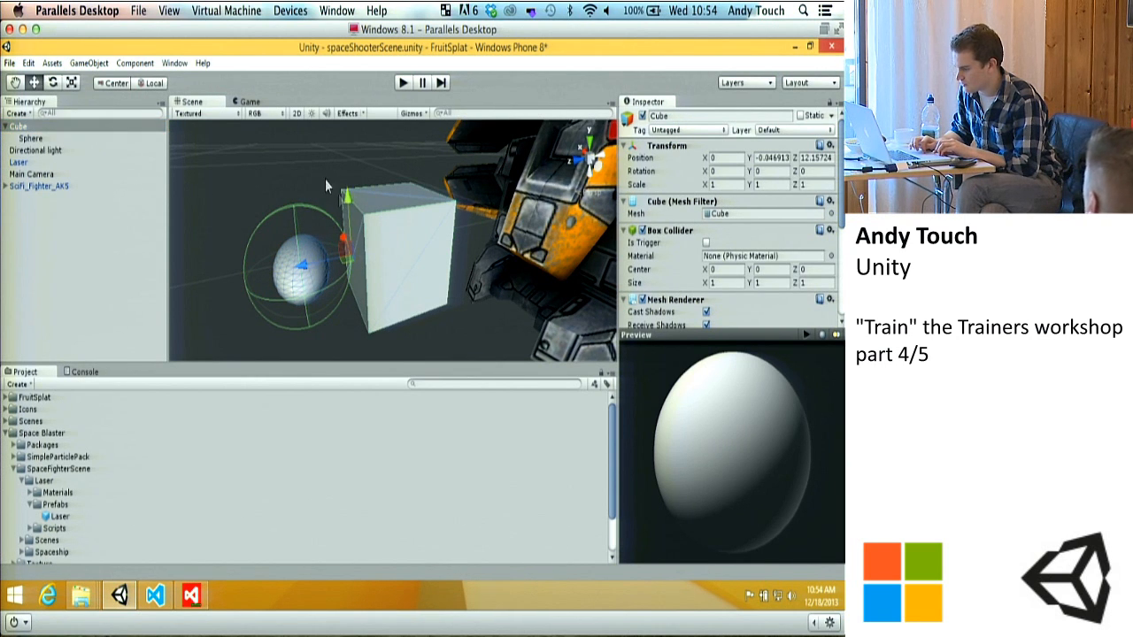
pyautogui.moveTo(350, 196)
pyautogui.mouseDown()
pyautogui.moveTo(353, 144)
pyautogui.moveTo(351, 186)
pyautogui.mouseUp()
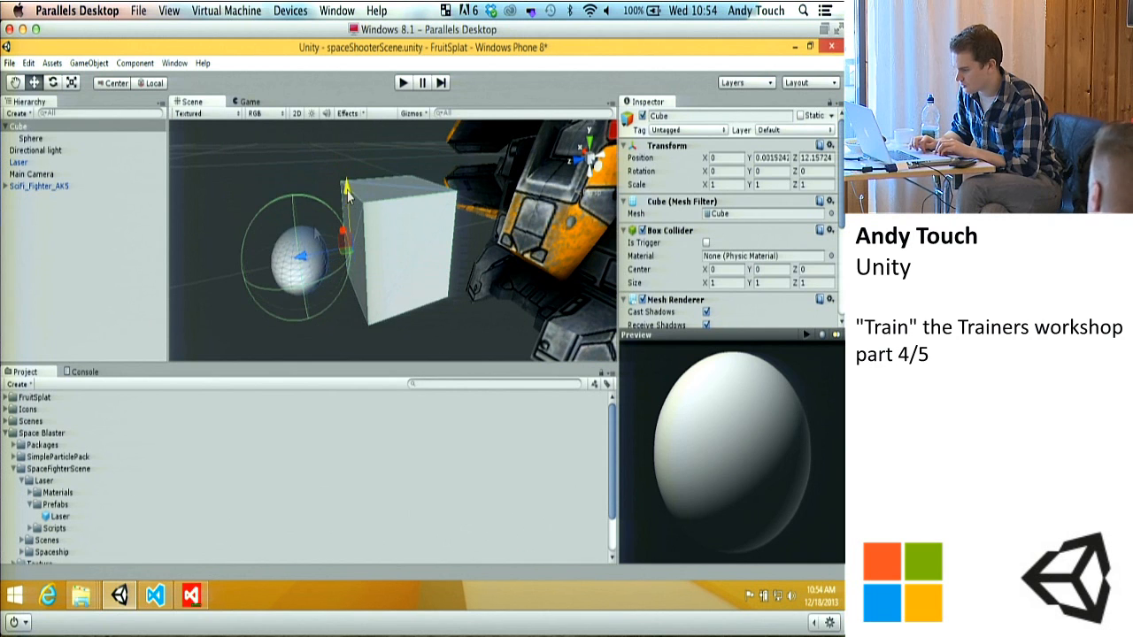
# Step: Switch the transform handles to Pivot and rotate the cube with its sphere to about -46, -71, -51 degrees
pyautogui.click(114, 82)
pyautogui.click(53, 83)
pyautogui.moveTo(432, 257); pyautogui.dragTo(370, 189)
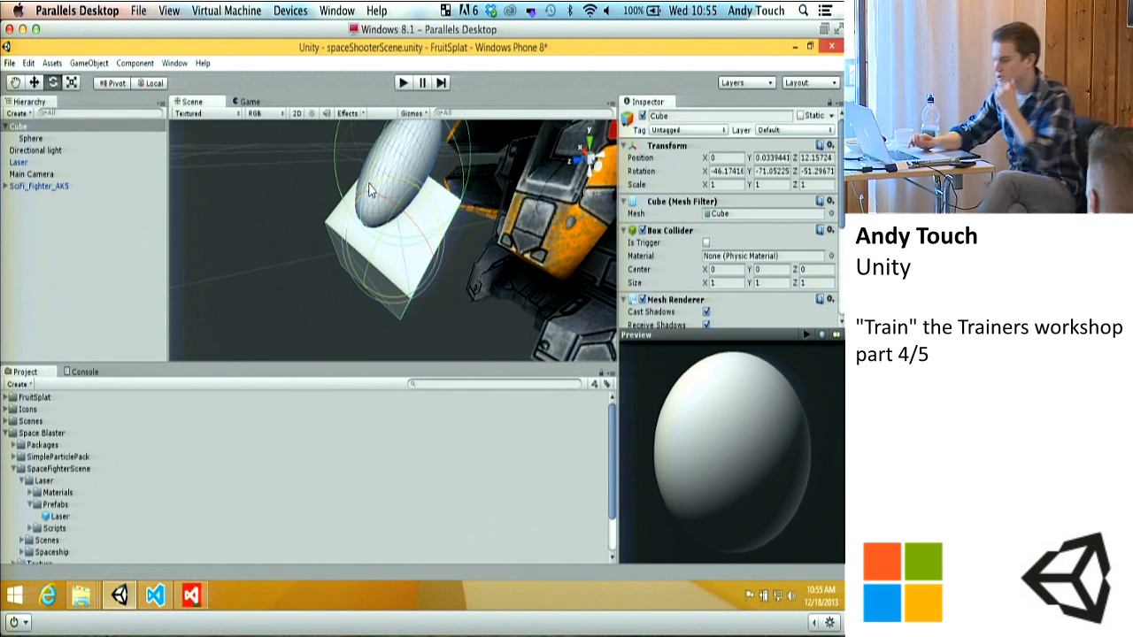
# Step: Delete the Cube along with its child Sphere
pyautogui.rightClick(61, 129)
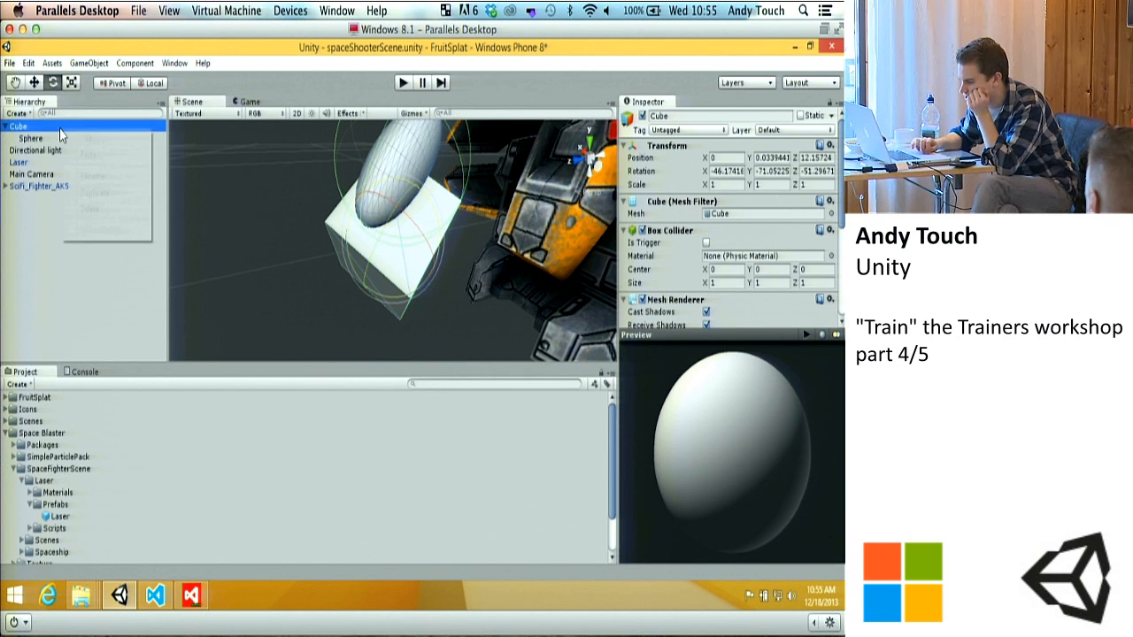
pyautogui.click(75, 209)
# Step: Examine the placement of SciFi_Fighter_AK5's child spawnpoint relative to the ship from several angles, using the Move tool
pyautogui.click(32, 165)
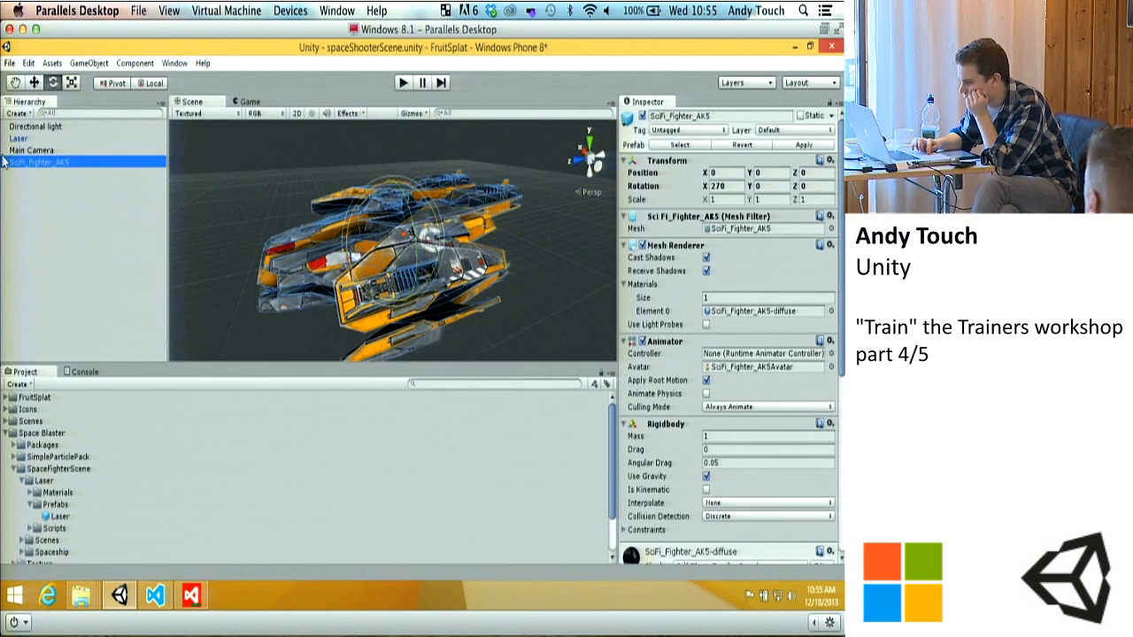
pyautogui.click(6, 164)
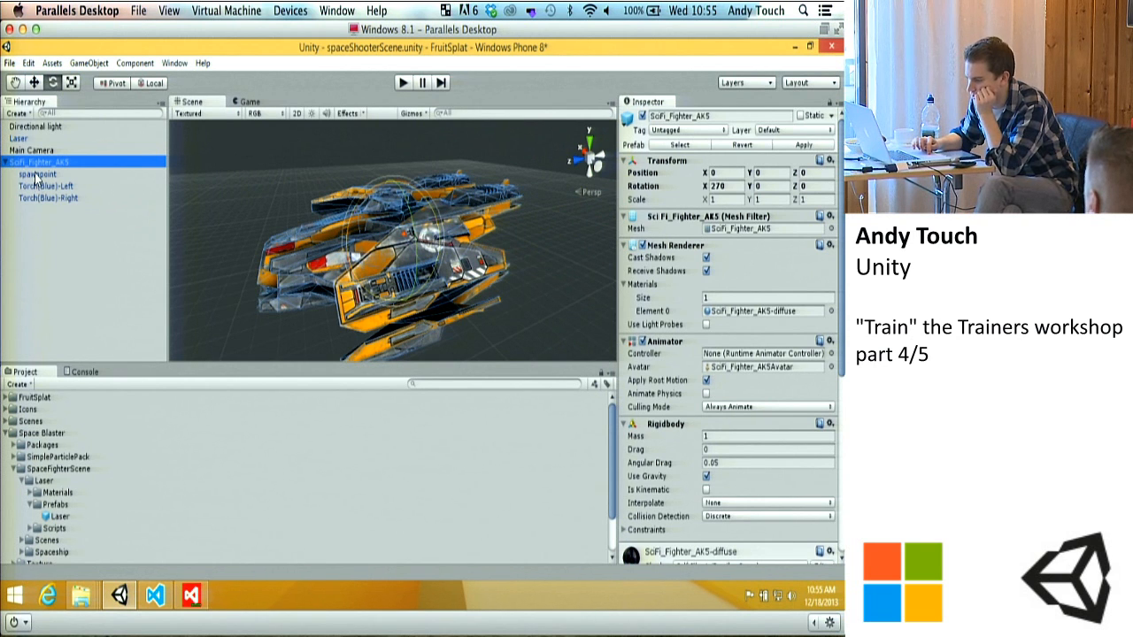
pyautogui.click(37, 175)
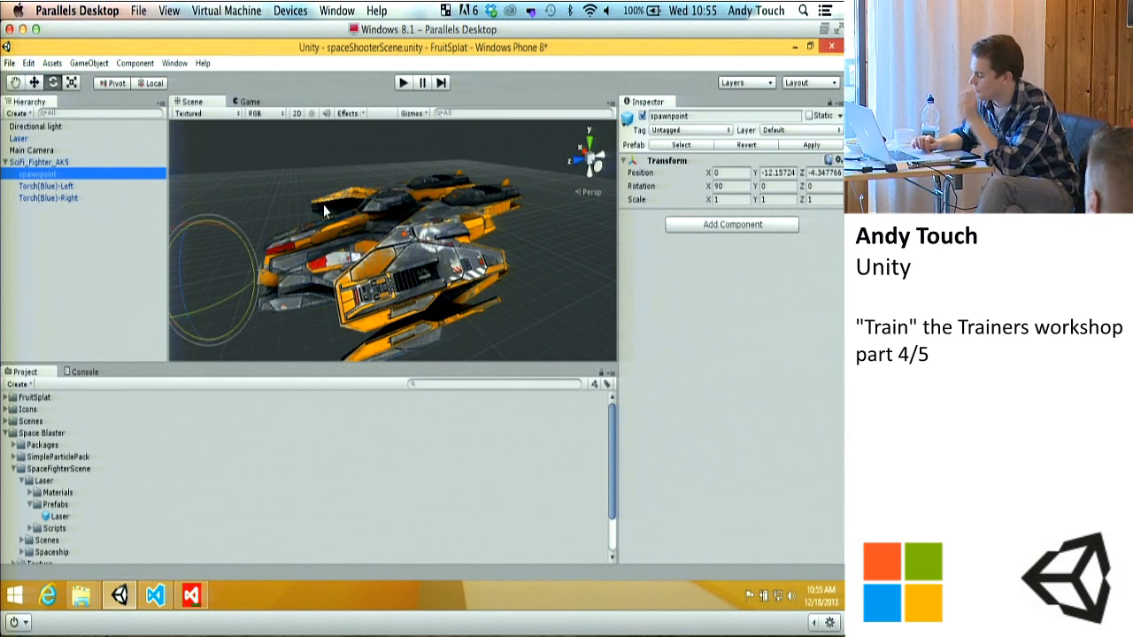
pyautogui.scroll(-3, 323, 205)
pyautogui.click(33, 82)
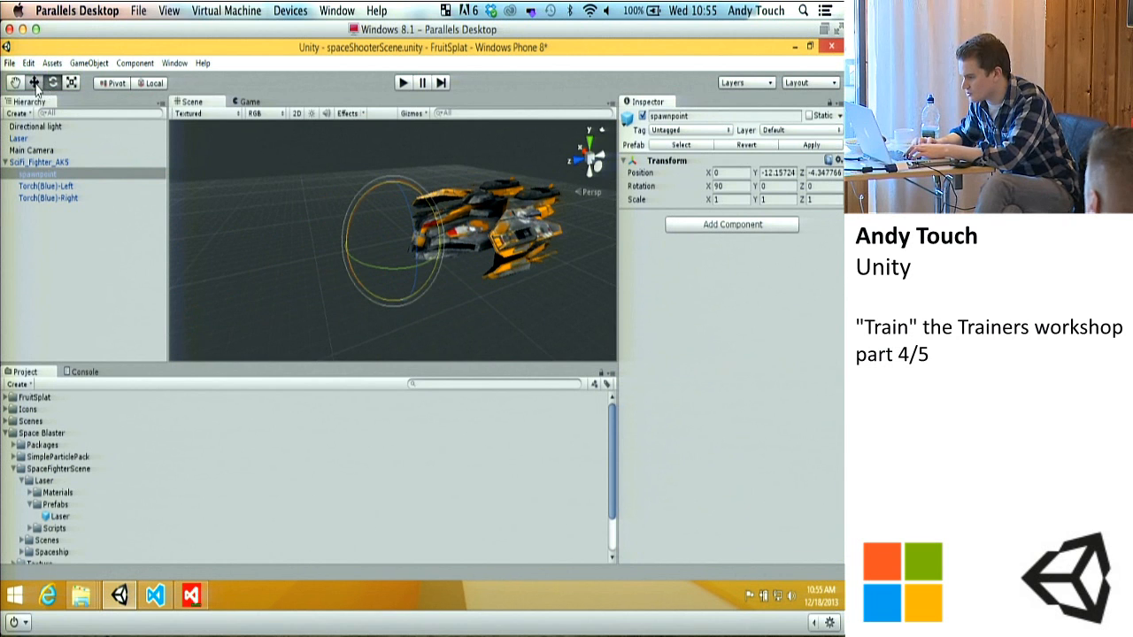
pyautogui.press('f')
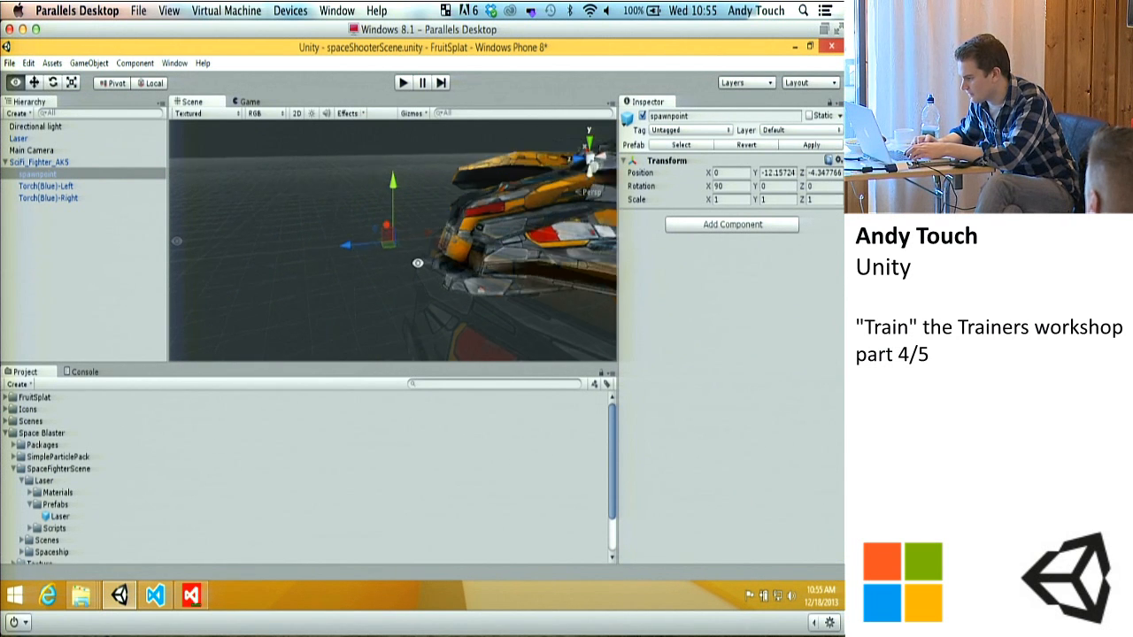
pyautogui.scroll(-5, 295, 222)
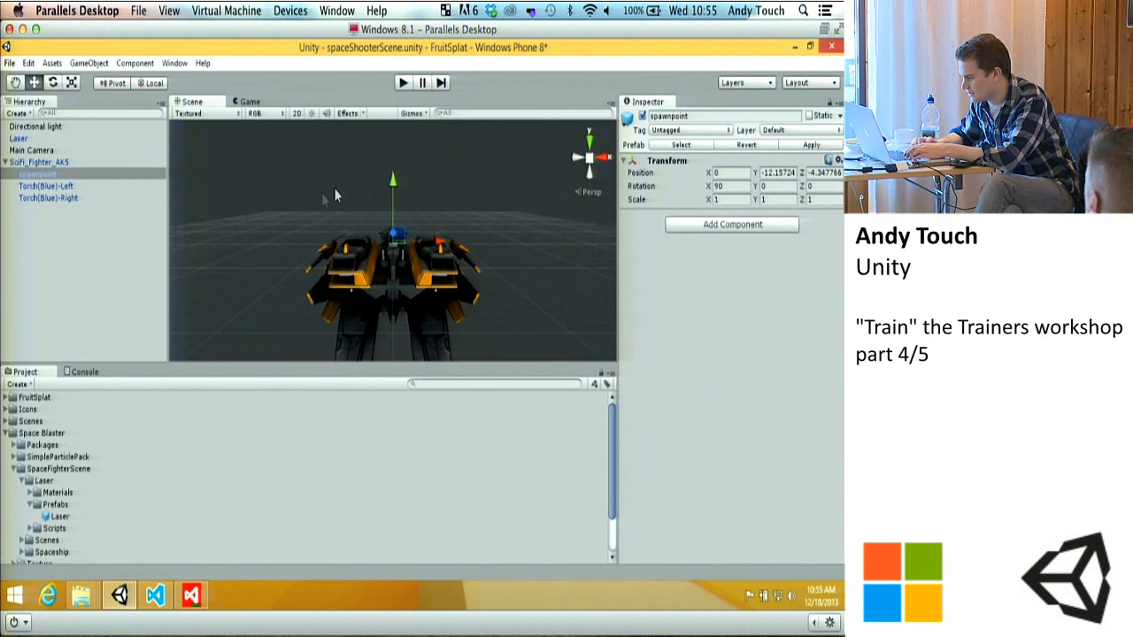
pyautogui.keyDown('alt'); pyautogui.moveTo(314, 201); pyautogui.dragTo(412, 239); pyautogui.keyUp('alt')
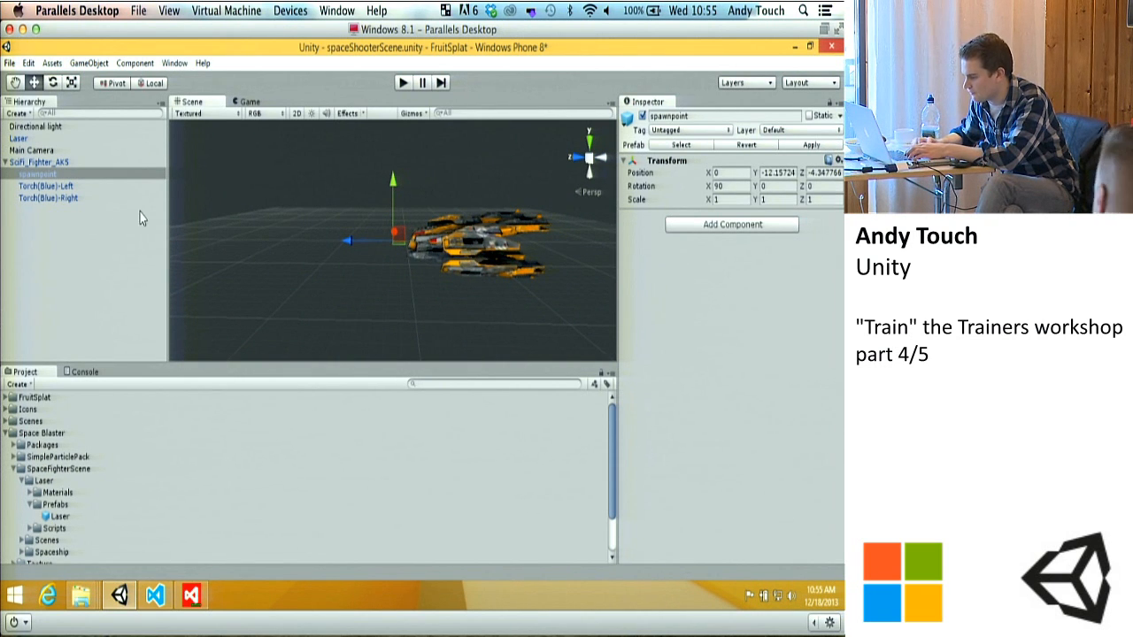
# Step: Examine the Torch(Blue)-Left and Torch(Blue)-Right particle effects behind the ship, and highlight all three child objects together
pyautogui.doubleClick(76, 186)
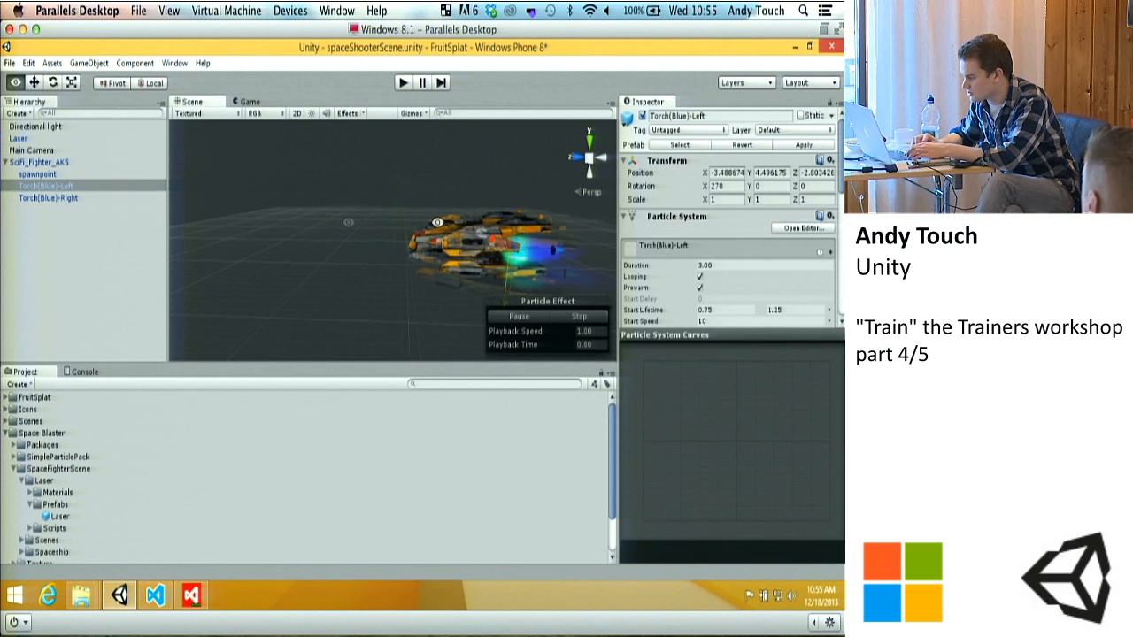
pyautogui.click(76, 197)
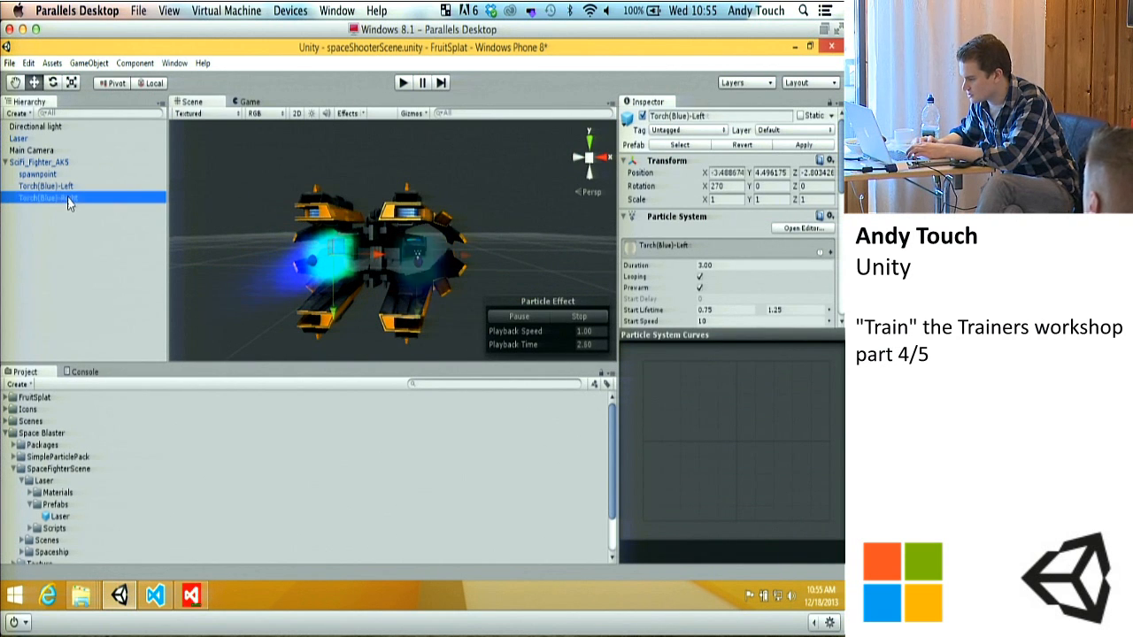
pyautogui.keyDown('alt'); pyautogui.moveTo(316, 244); pyautogui.dragTo(512, 205); pyautogui.keyUp('alt')
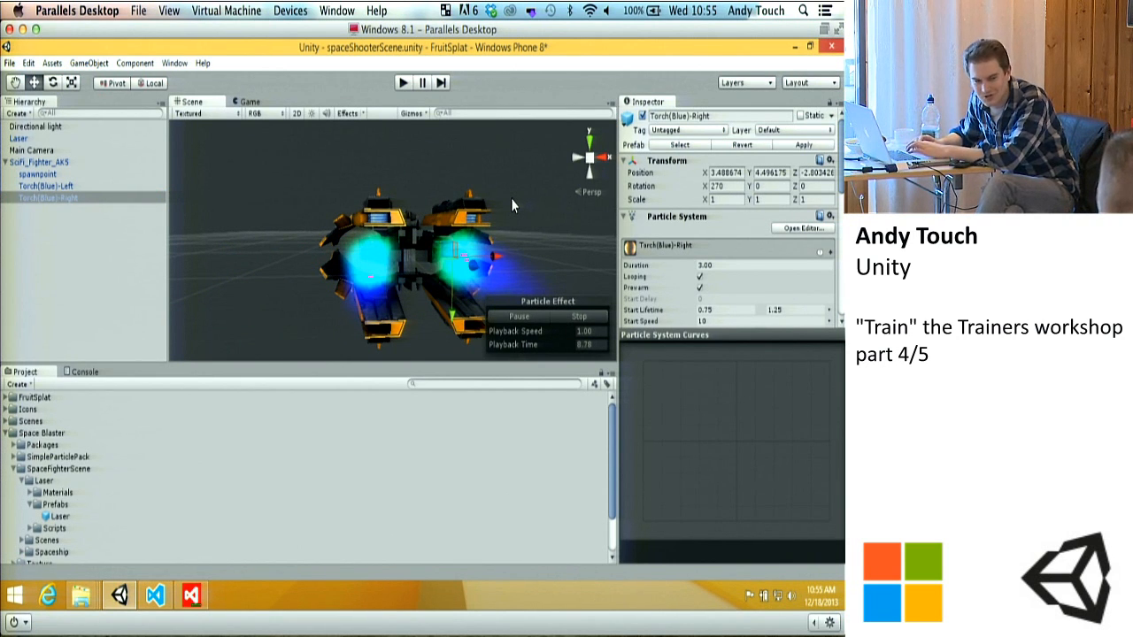
pyautogui.keyDown('shift'); pyautogui.click(79, 176); pyautogui.keyUp('shift')
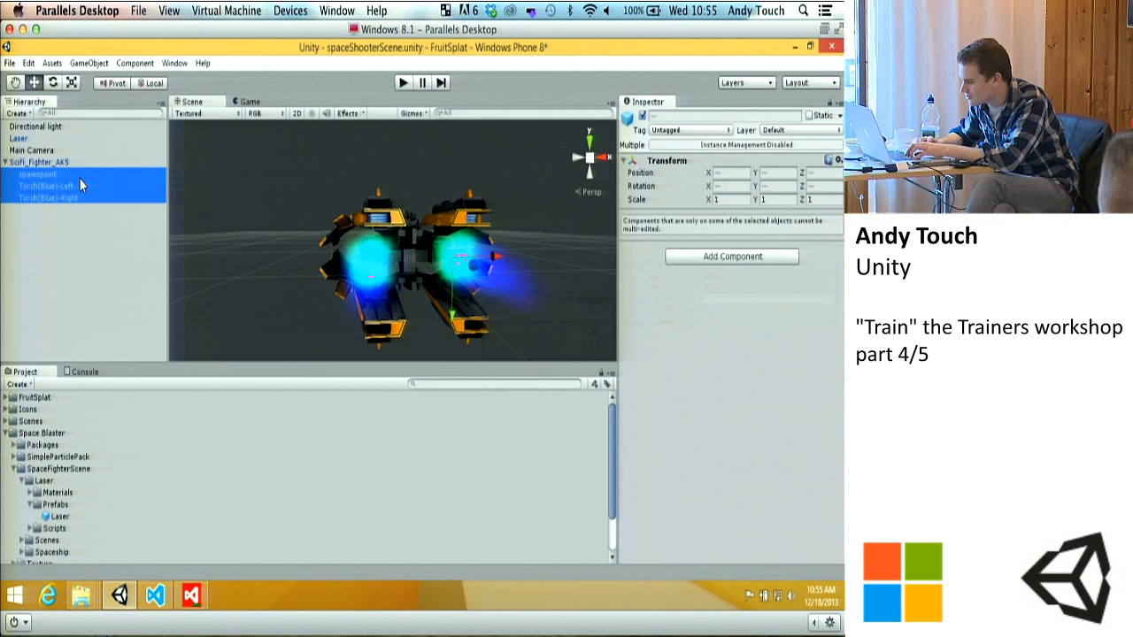
pyautogui.click(77, 239)
# Step: Try moving SciFi_Fighter_AK5 sideways to about X -4.04 with its child objects, undo the move and deselect the ship
pyautogui.click(49, 163)
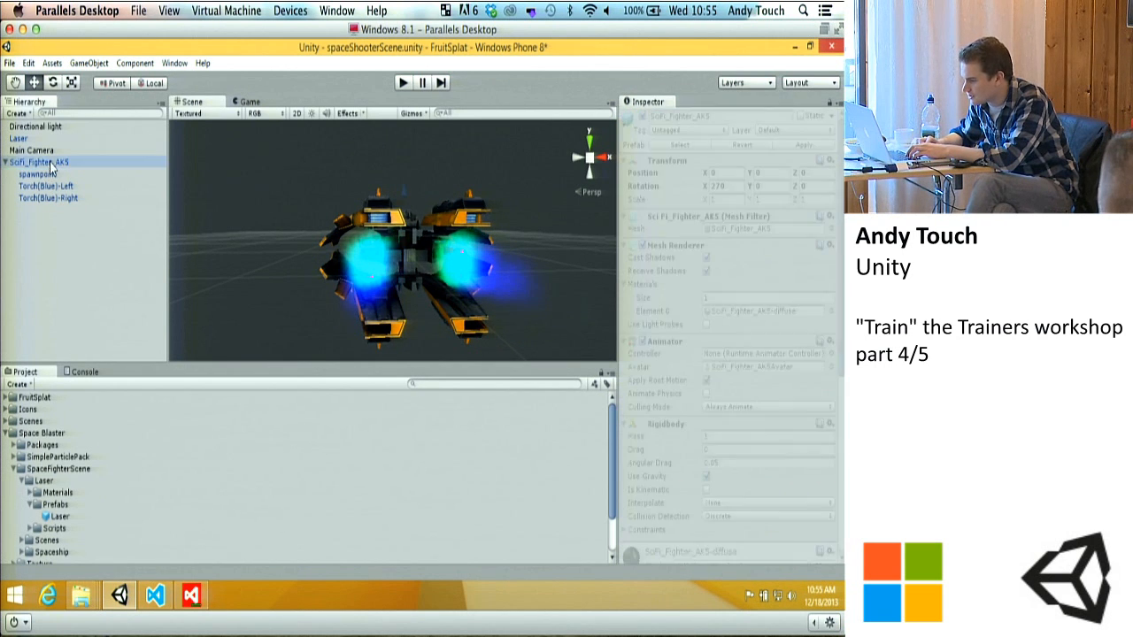
pyautogui.keyDown('alt'); pyautogui.moveTo(358, 211); pyautogui.dragTo(405, 304); pyautogui.keyUp('alt')
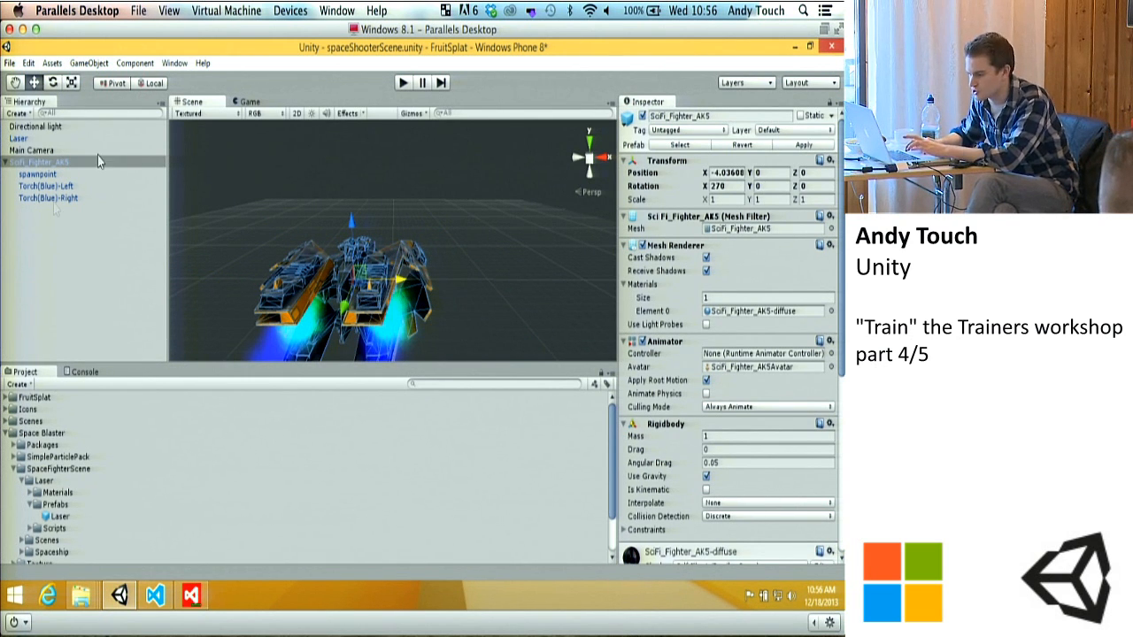
pyautogui.hotkey('ctrl', 'z')
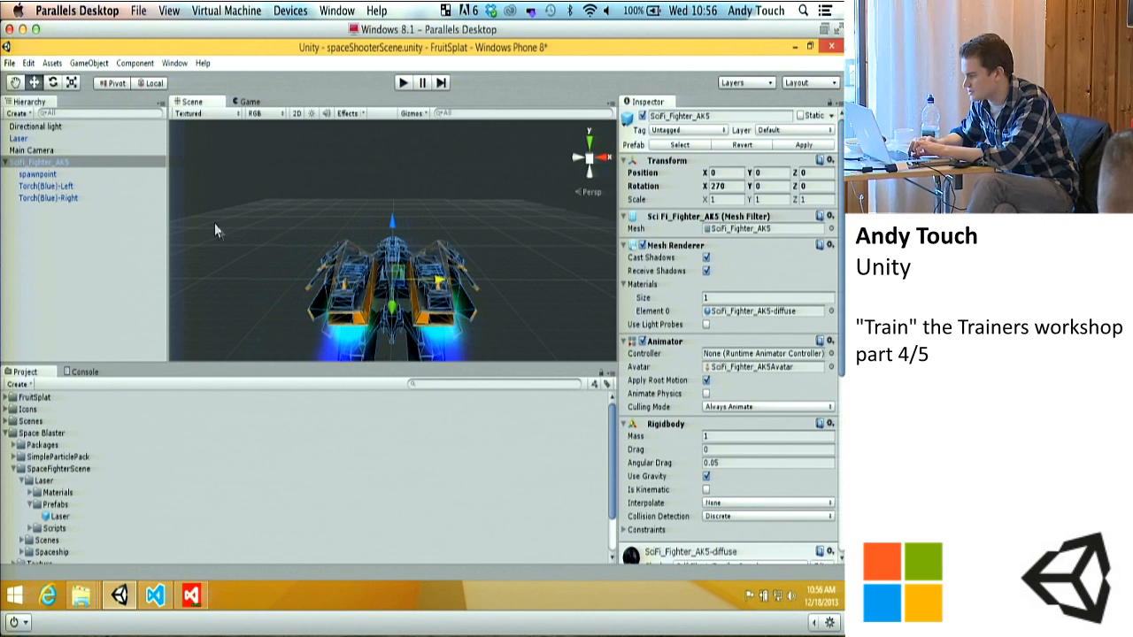
pyautogui.click(73, 212)
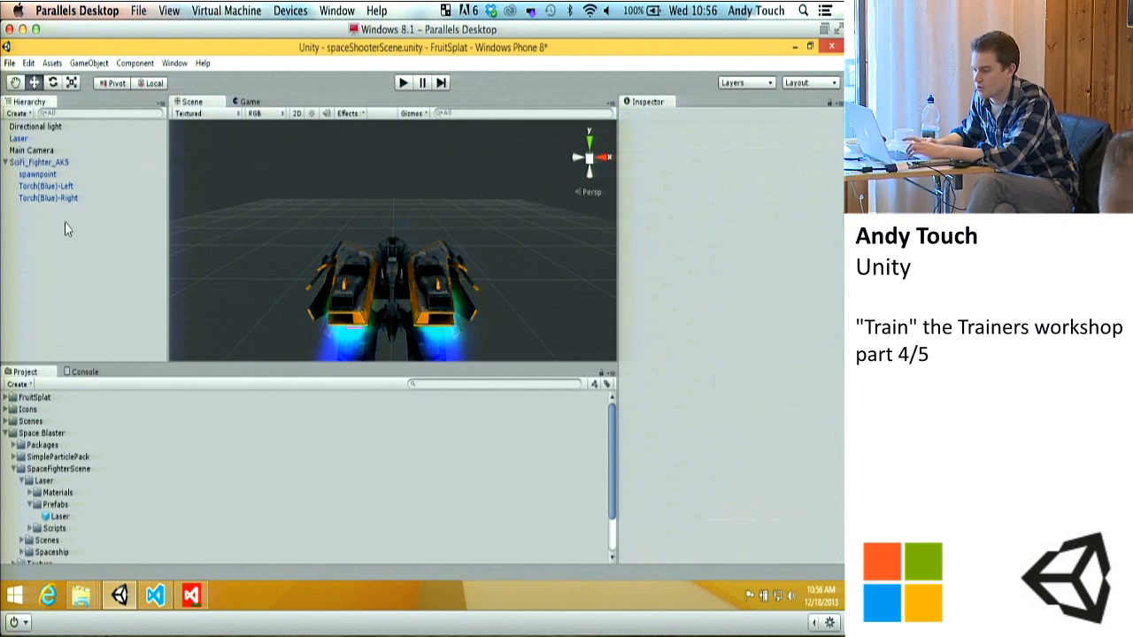
pyautogui.click(6, 163)
pyautogui.click(6, 163)
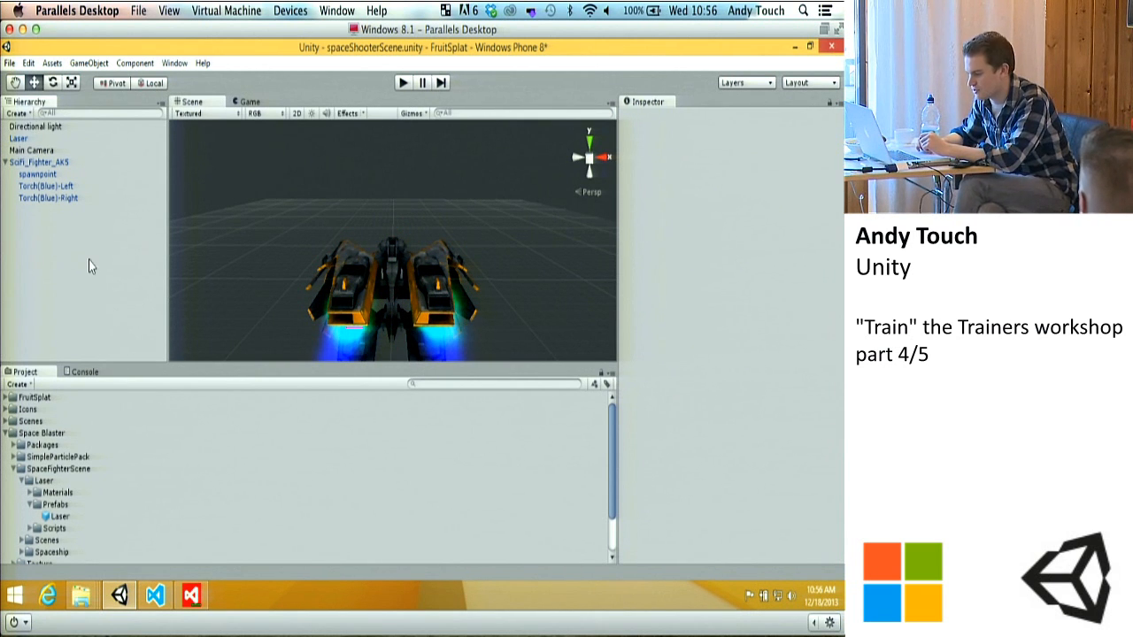
# Step: Create a C# script named SpaceshipControl in the Space Blaster folder
pyautogui.click(5, 163)
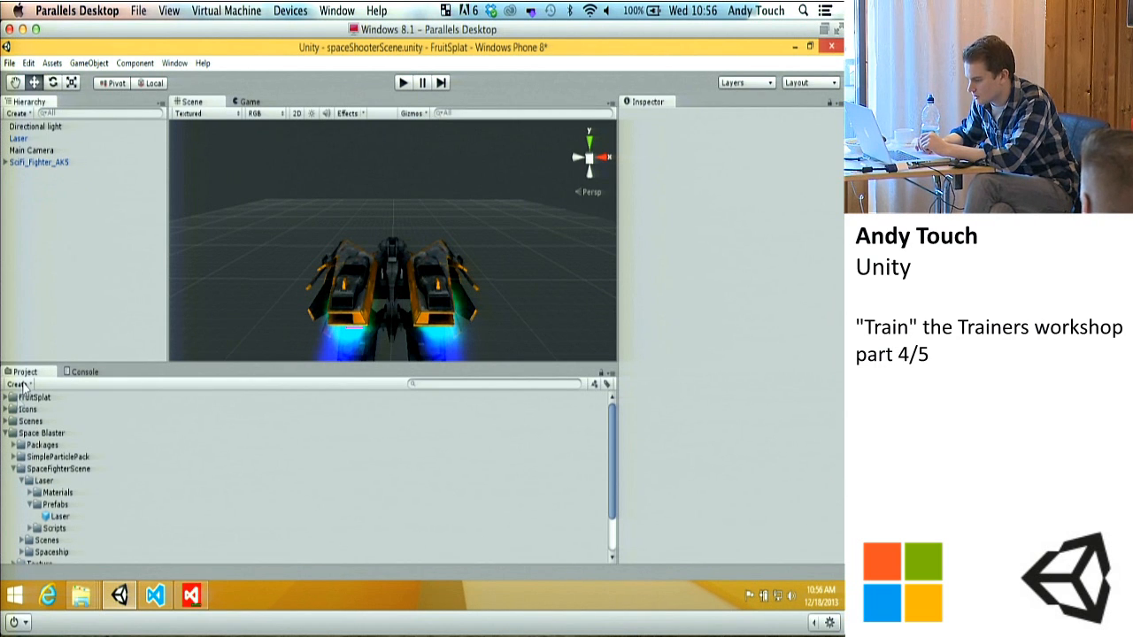
pyautogui.click(27, 434)
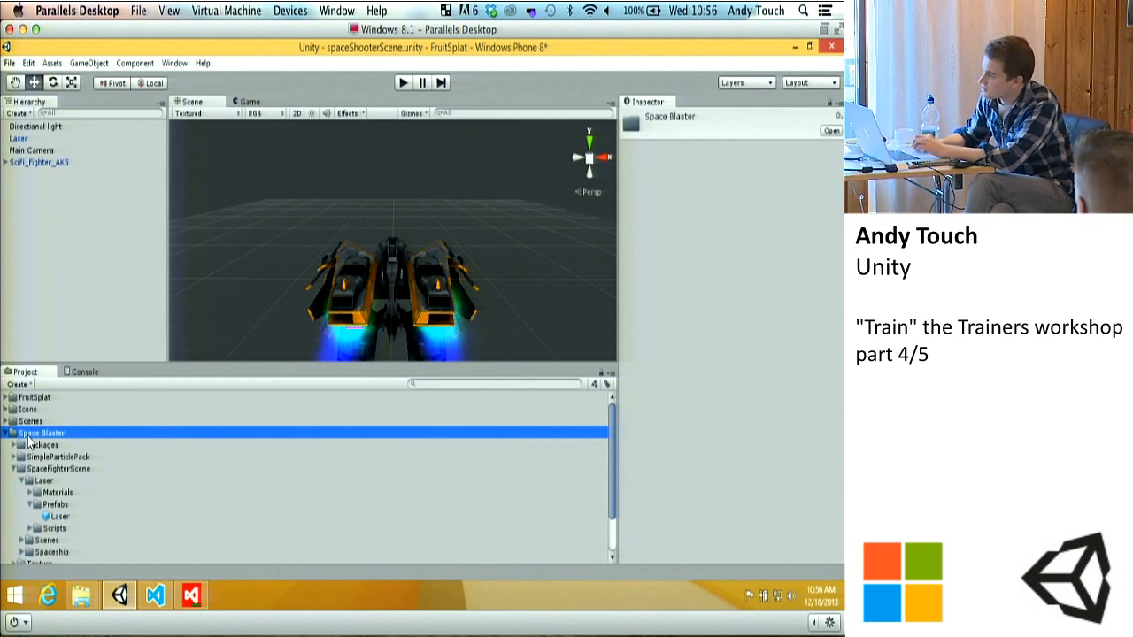
pyautogui.click(18, 384)
pyautogui.click(30, 299)
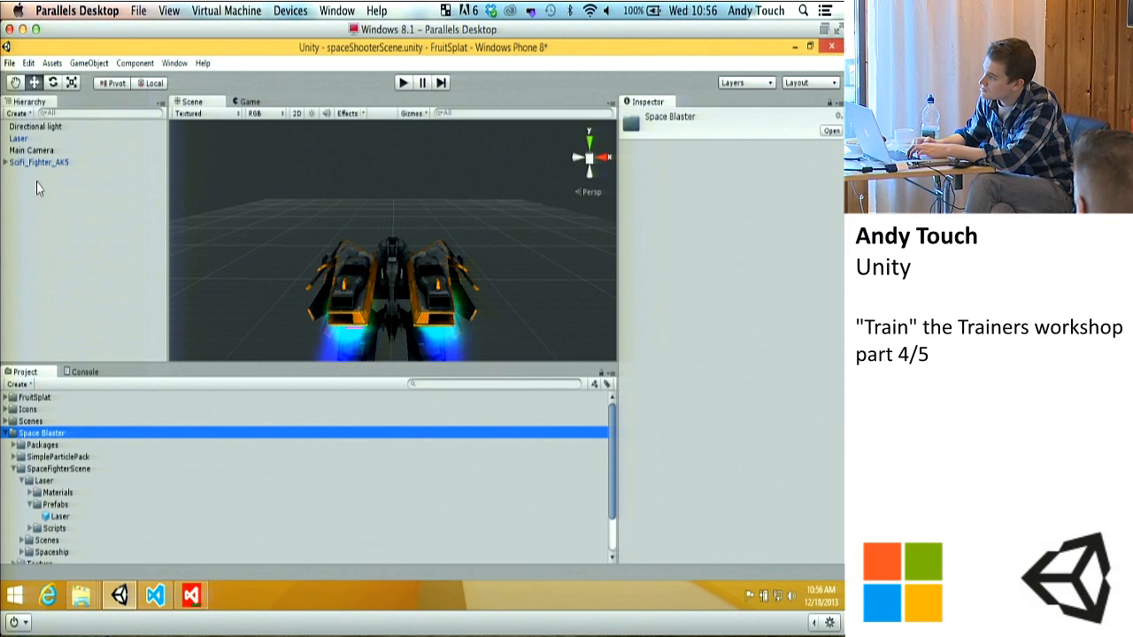
pyautogui.click(16, 383)
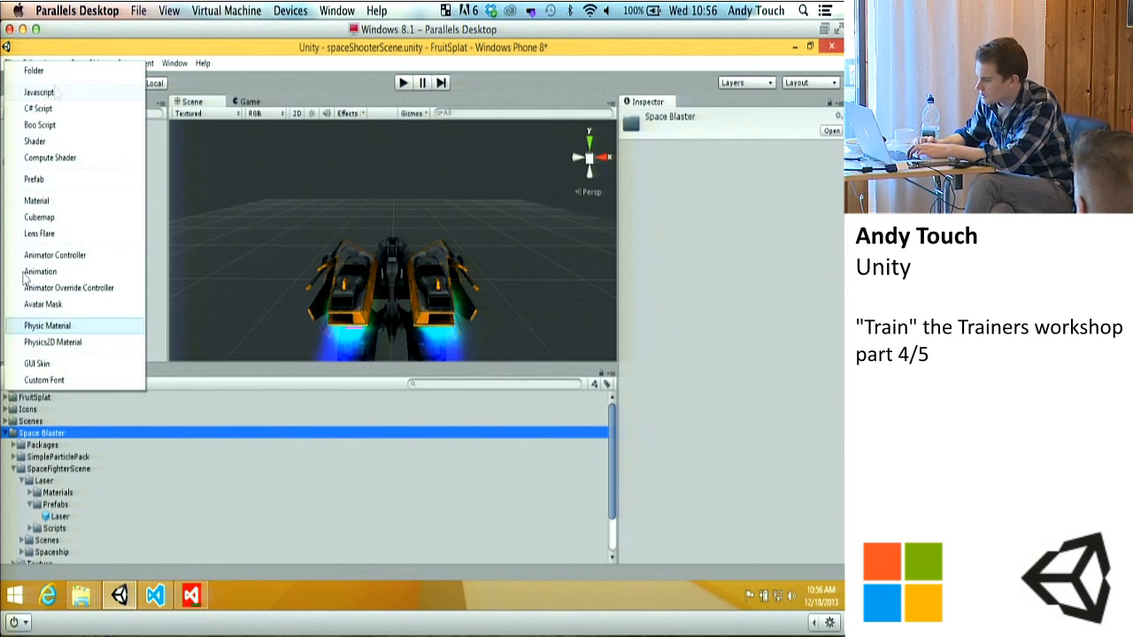
pyautogui.click(50, 110)
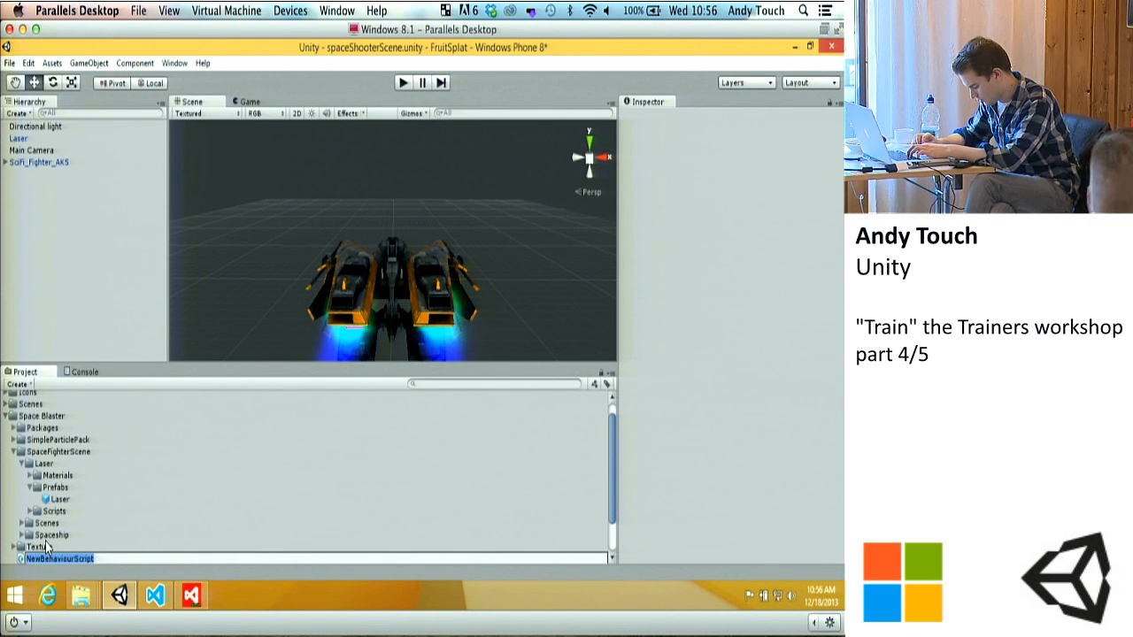
pyautogui.write('Space')
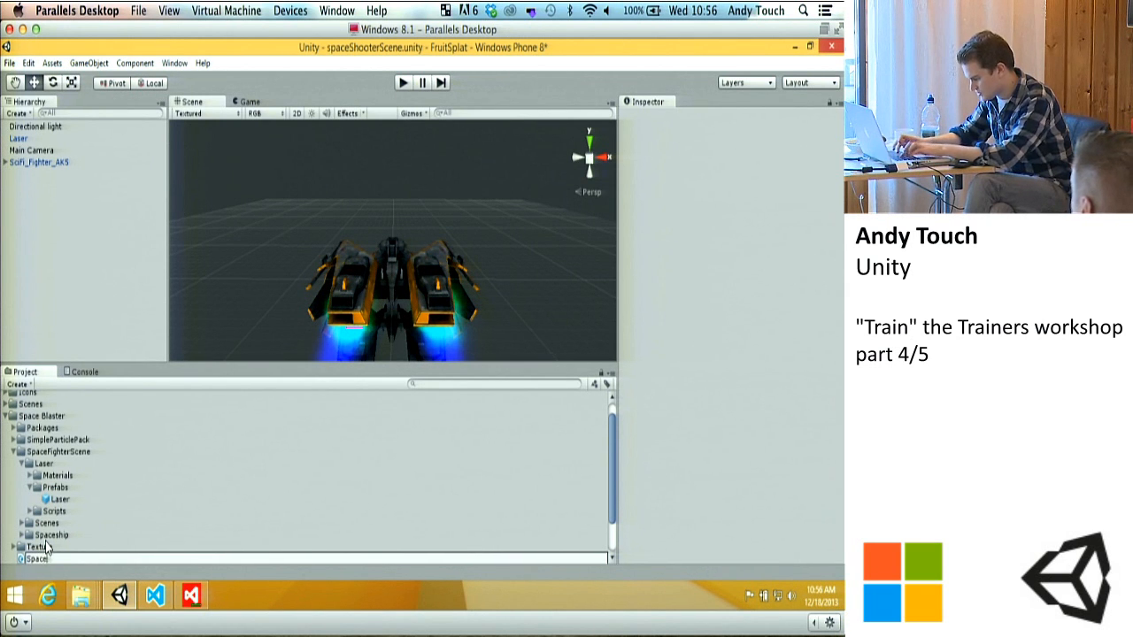
pyautogui.write('shipControl')
pyautogui.press('Return')
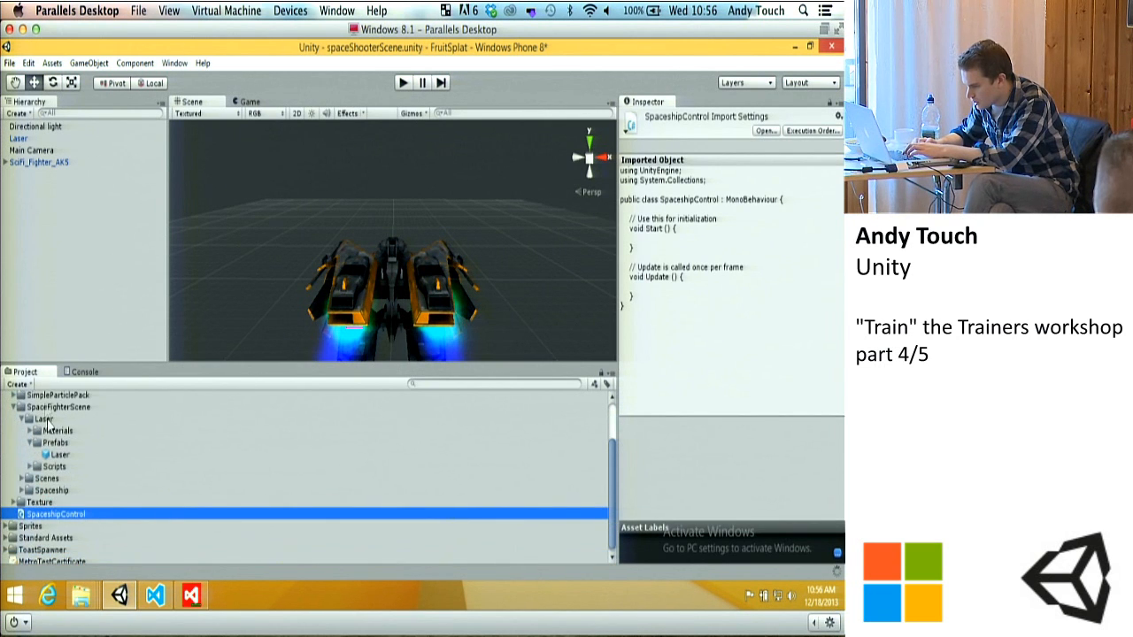
# Step: Create a Scripts folder inside Space Blaster and move the SpaceshipControl script into it
pyautogui.scroll(2, 49, 420)
pyautogui.moveTo(127, 363); pyautogui.dragTo(145, 282)
pyautogui.click(42, 351)
pyautogui.click(19, 302)
pyautogui.click(43, 262)
pyautogui.write('Scripts')
pyautogui.press('Return')
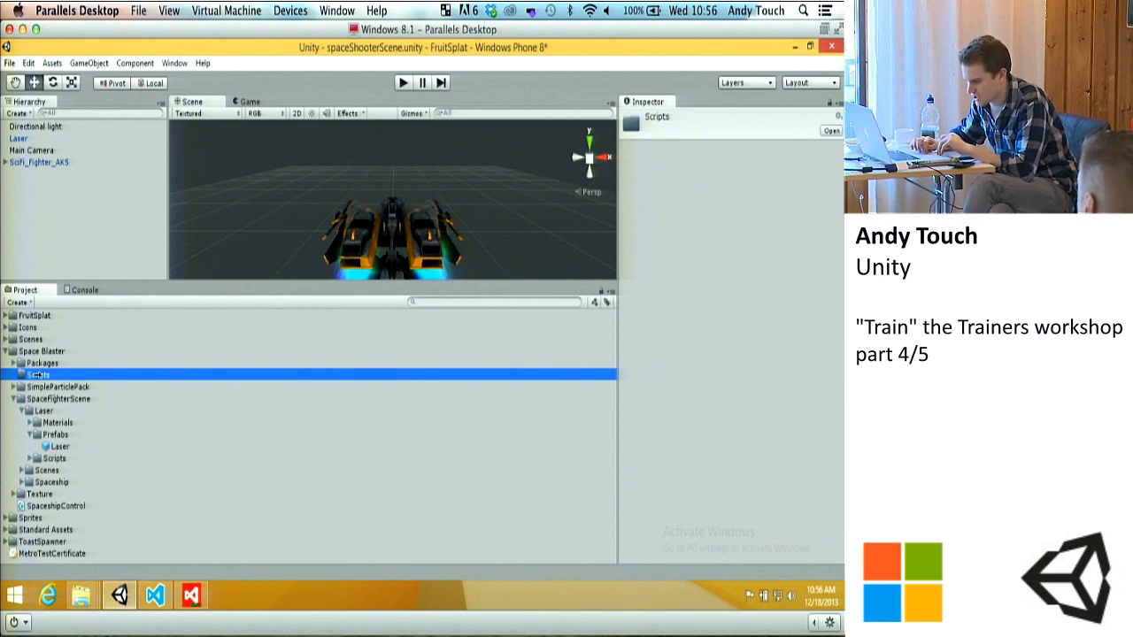
pyautogui.moveTo(39, 508); pyautogui.dragTo(41, 377)
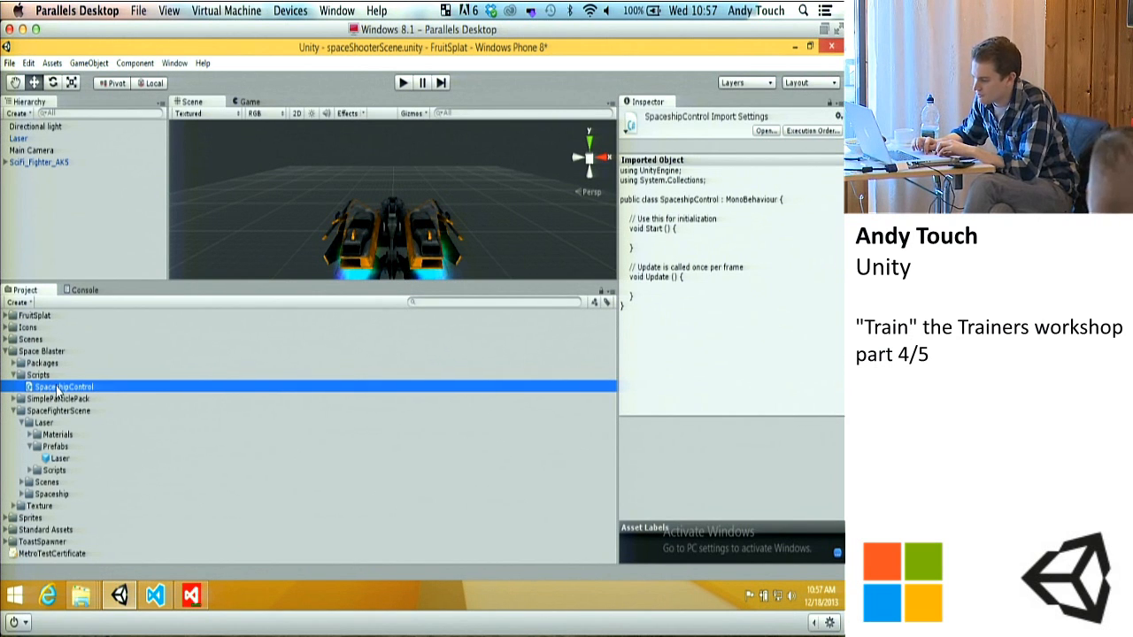
# Step: Attach the SpaceshipControl script to SciFi_Fighter_AK5 and check its new script component
pyautogui.moveTo(65, 390); pyautogui.dragTo(83, 172)
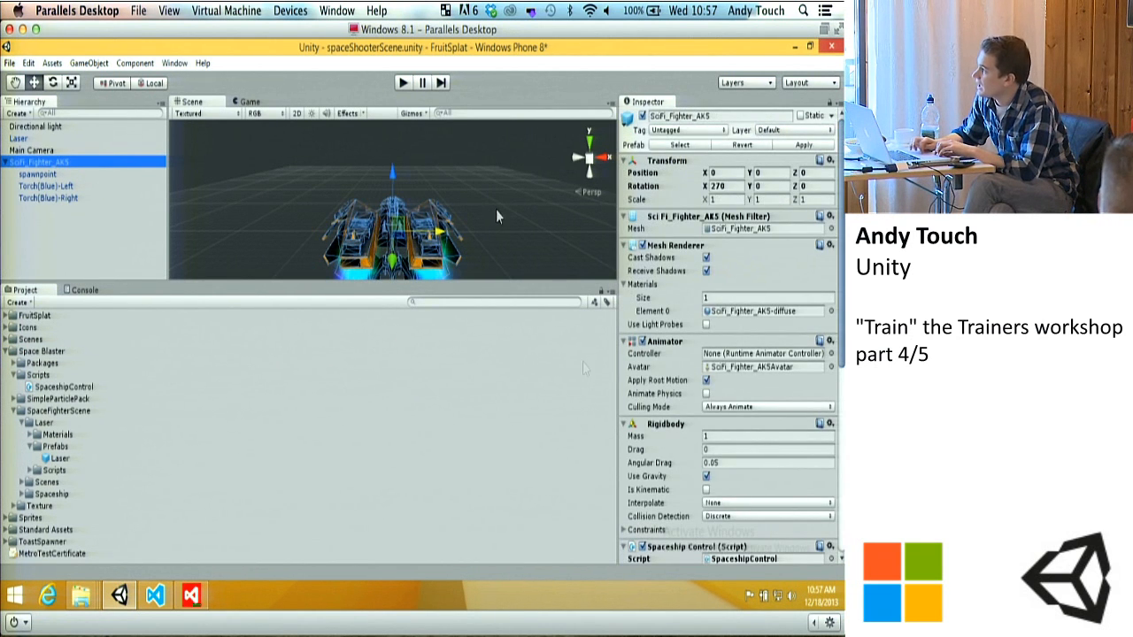
pyautogui.scroll(-10, 691, 472)
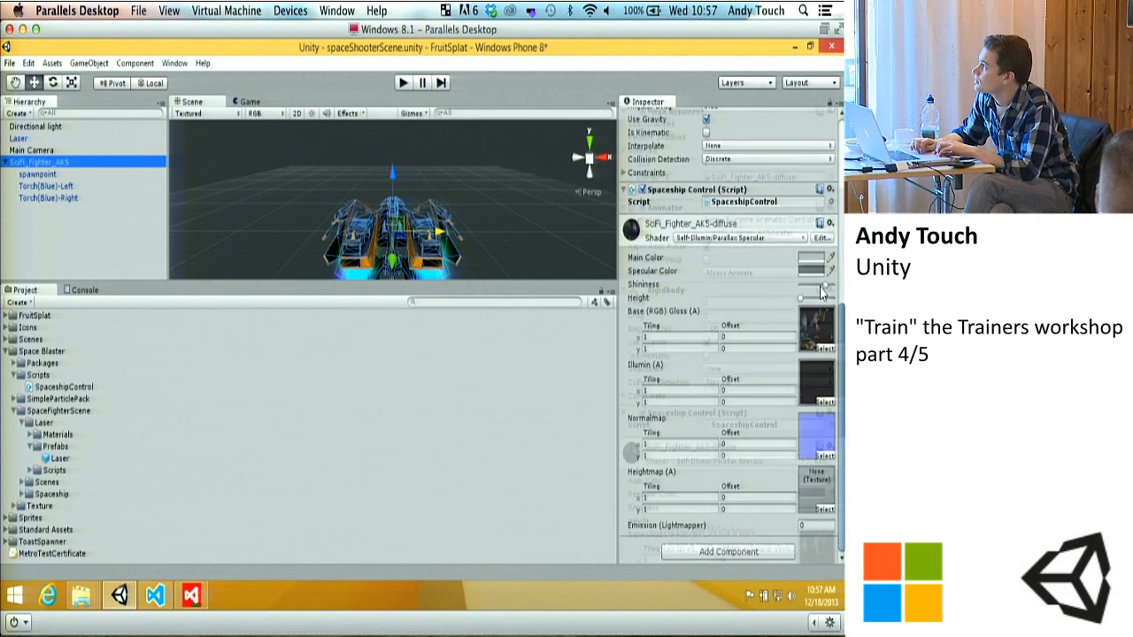
pyautogui.scroll(5, 822, 293)
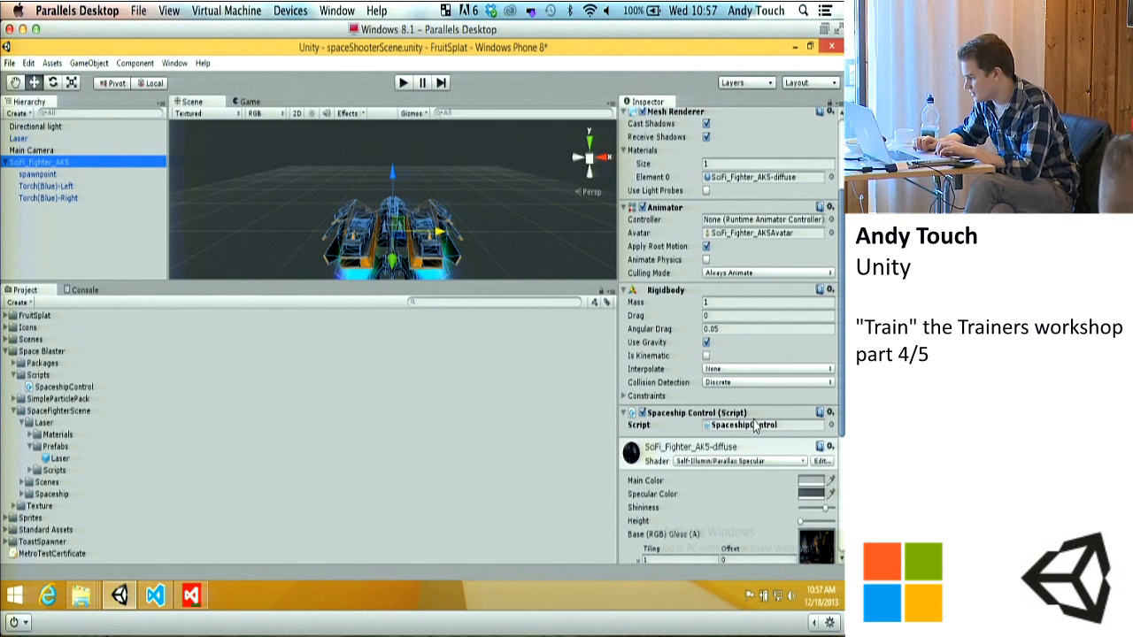
# Step: Open the ship's SpaceshipControl script in MonoDevelop and maximize the editor window
pyautogui.click(763, 427)
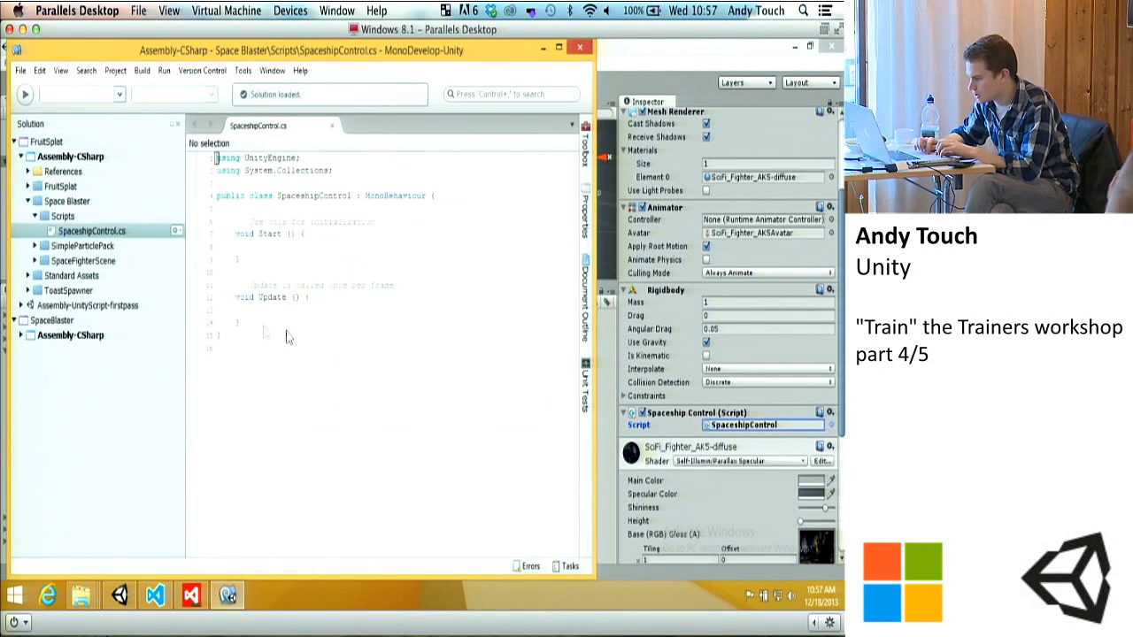
pyautogui.click(263, 325)
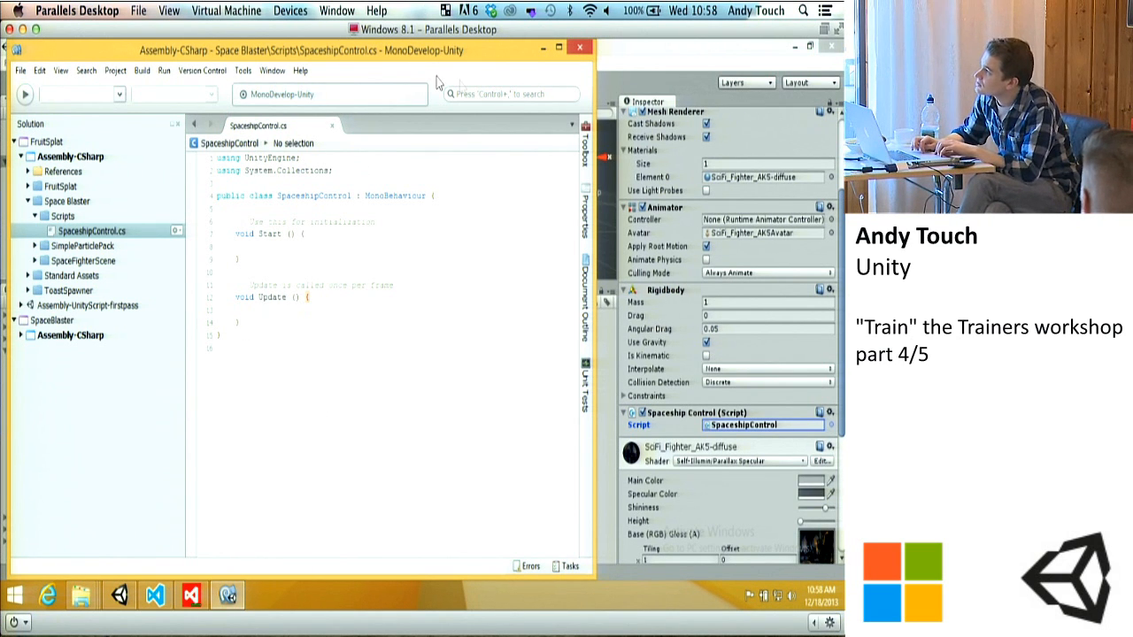
pyautogui.doubleClick(462, 51)
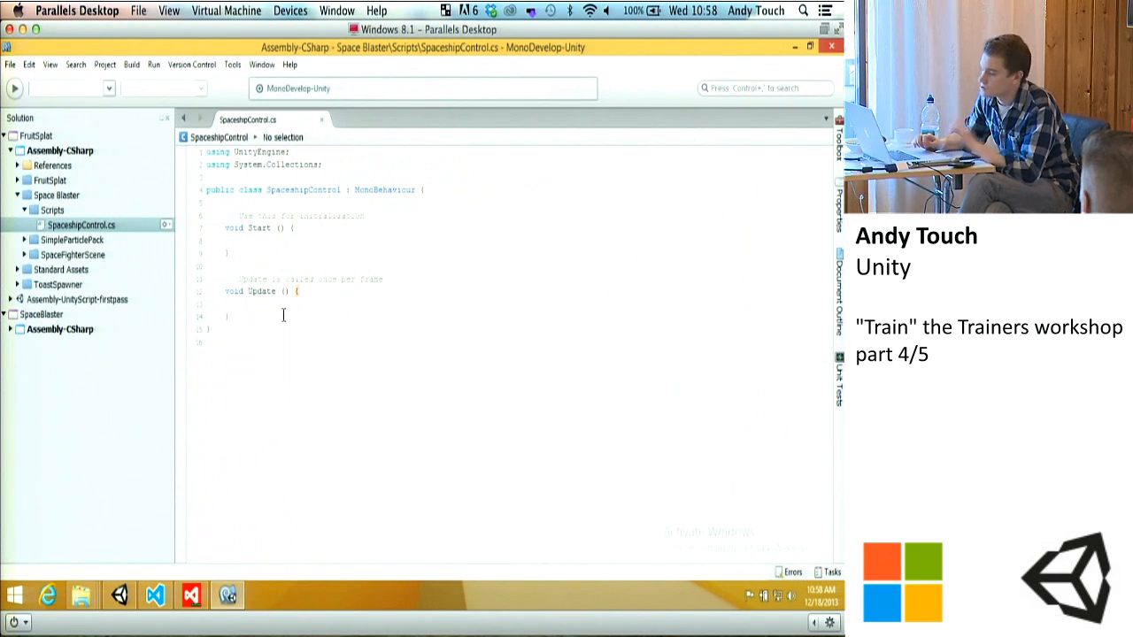
# Step: Add Input.mousePosition on a new line inside the script's Update function
pyautogui.click(309, 291)
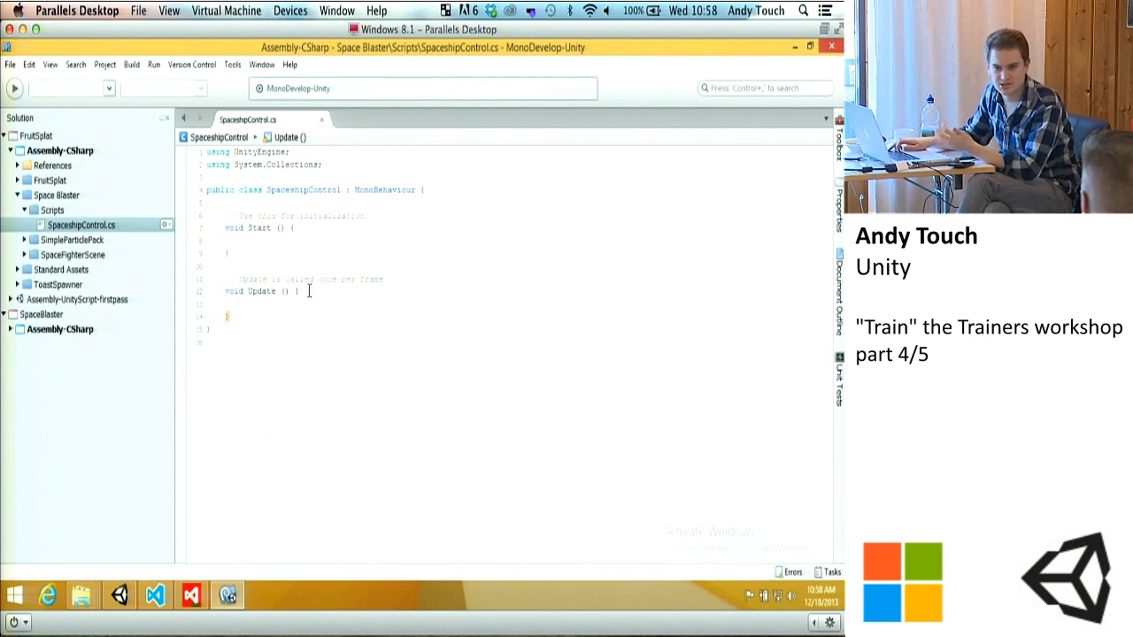
pyautogui.press('Return')
pyautogui.press('Return')
pyautogui.write('/')
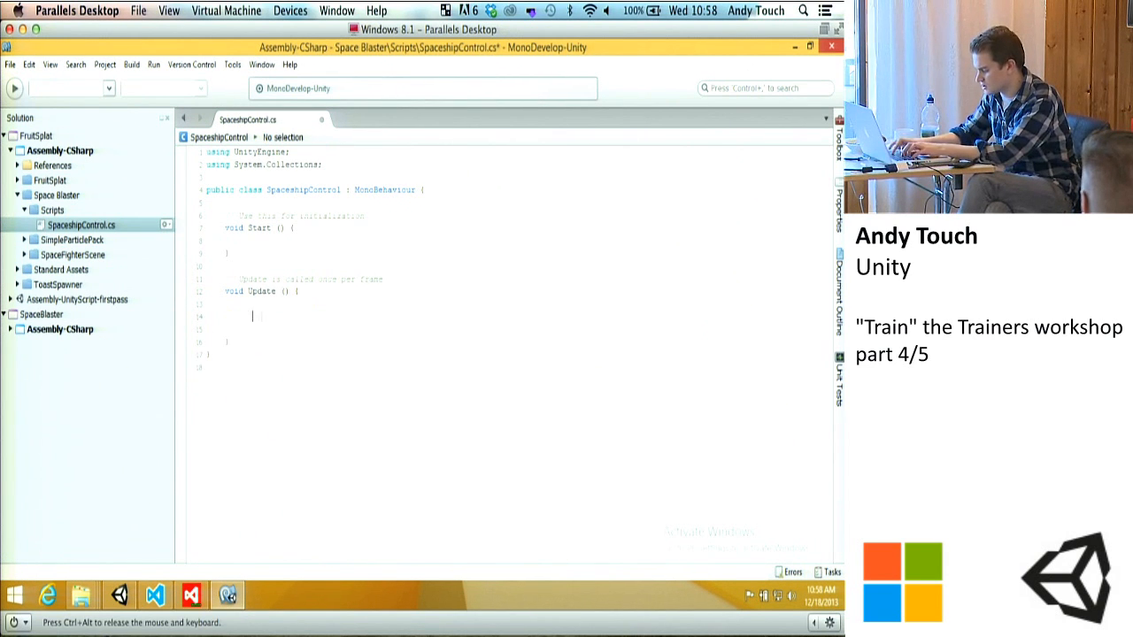
pyautogui.write('nput.mousePosition')
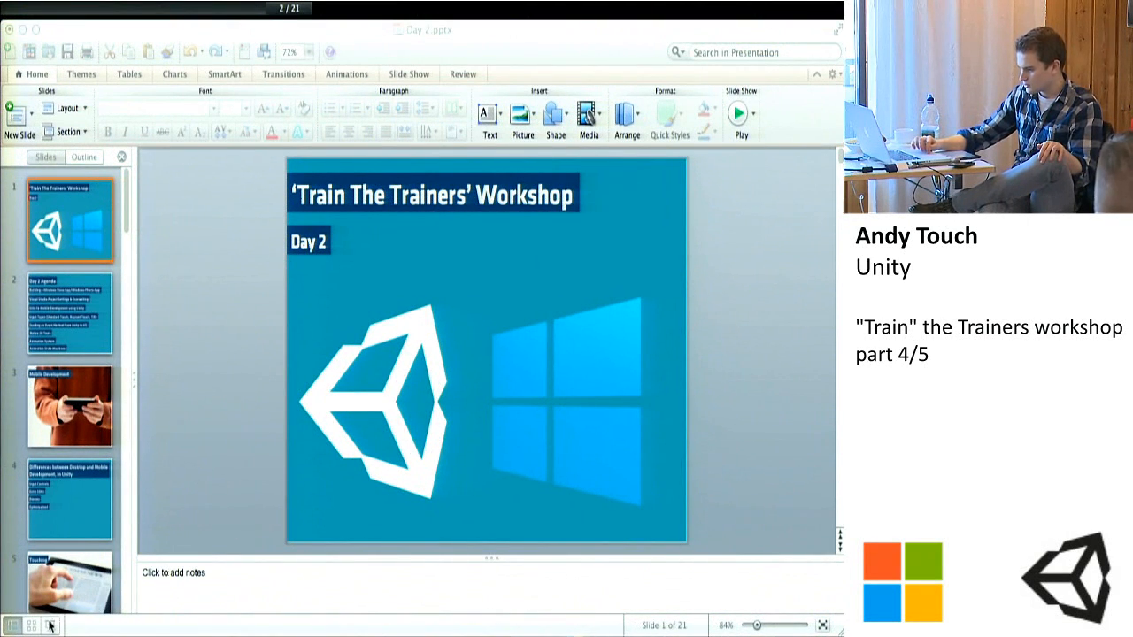
# Step: Switch to the Day 2.pptx presentation in PowerPoint and start its slide show
pyautogui.click(52, 625)
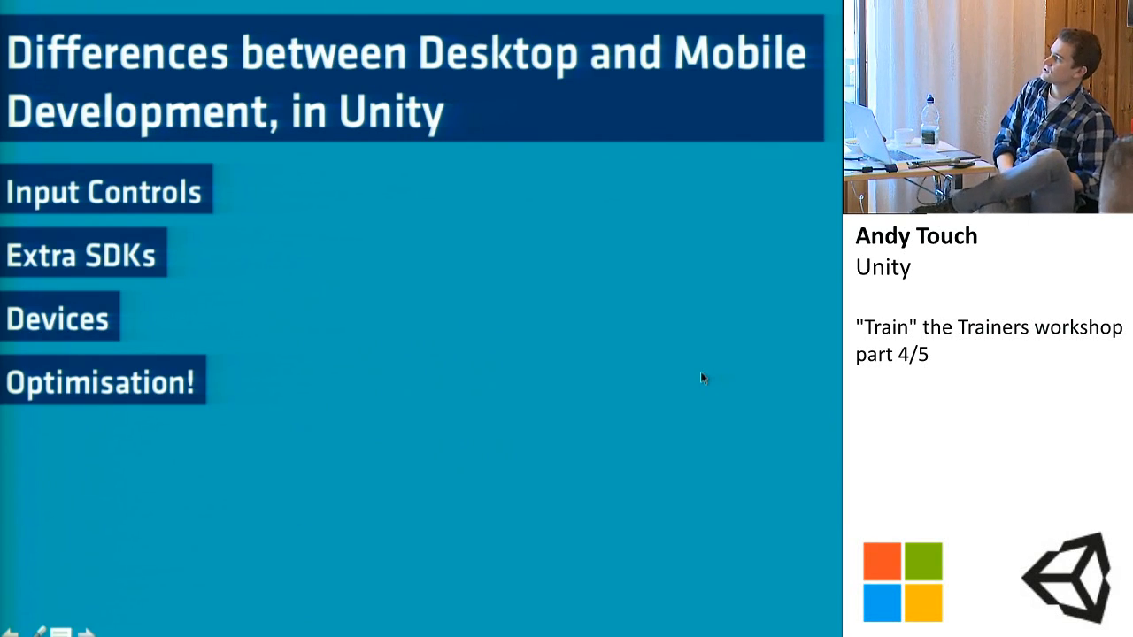